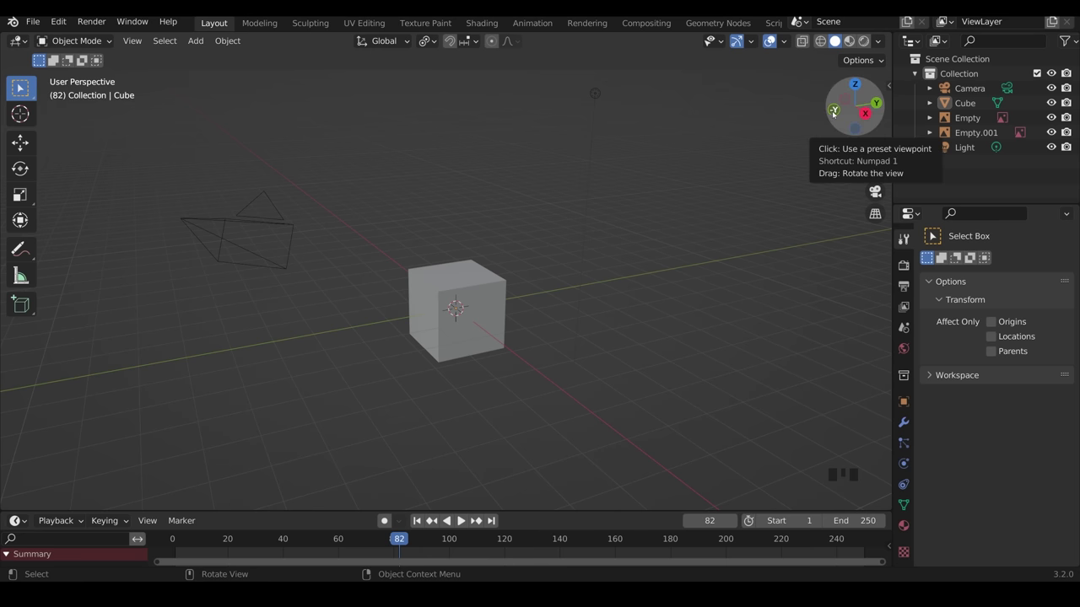
Examine the reference images behind the cube in X-ray from the front and right views.
{"action": "left_click", "coordinate": [833, 111]}
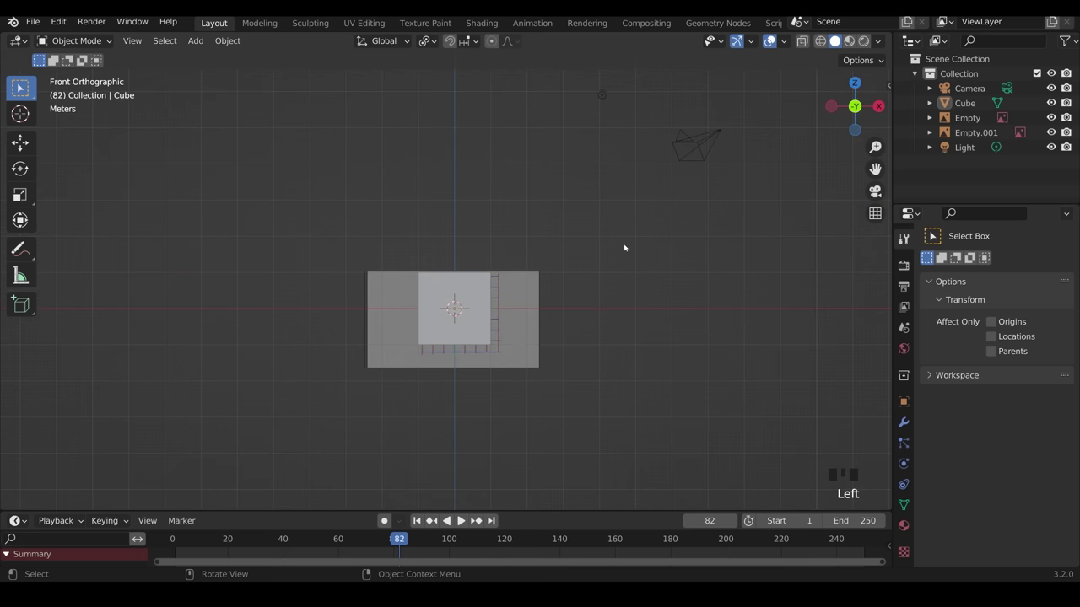
{"action": "left_click", "coordinate": [802, 41]}
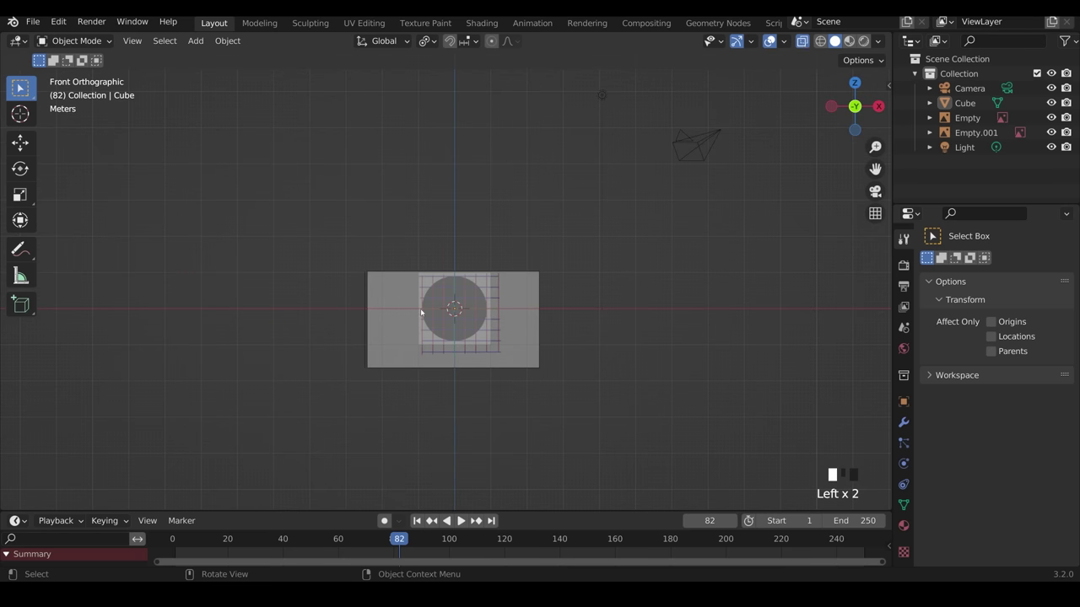
{"action": "scroll", "coordinate": [422, 333], "scroll_direction": "up", "scroll_amount": 5}
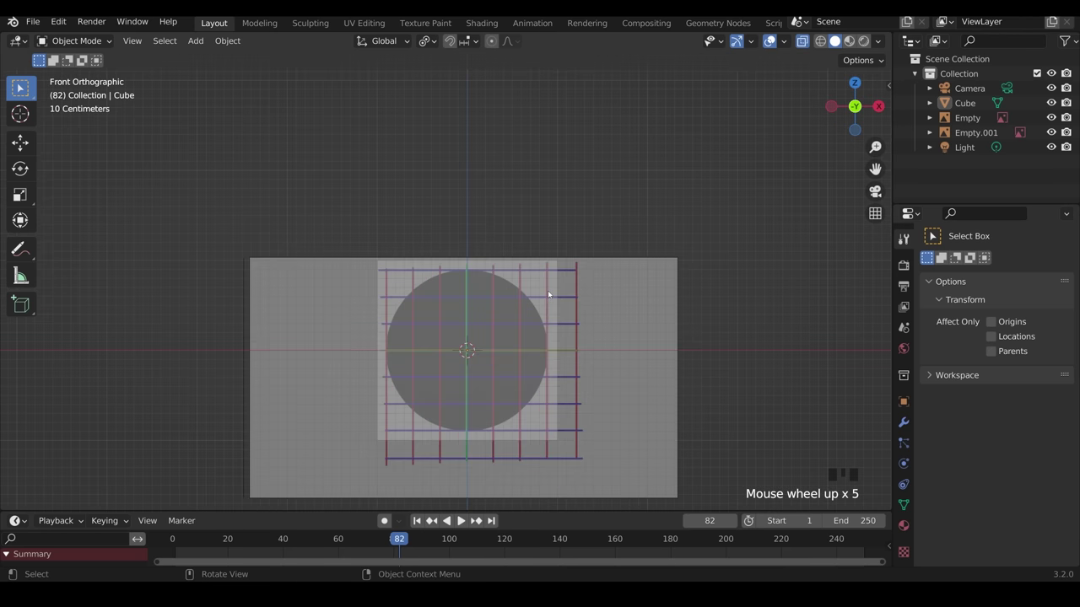
{"action": "key", "text": "KP_3"}
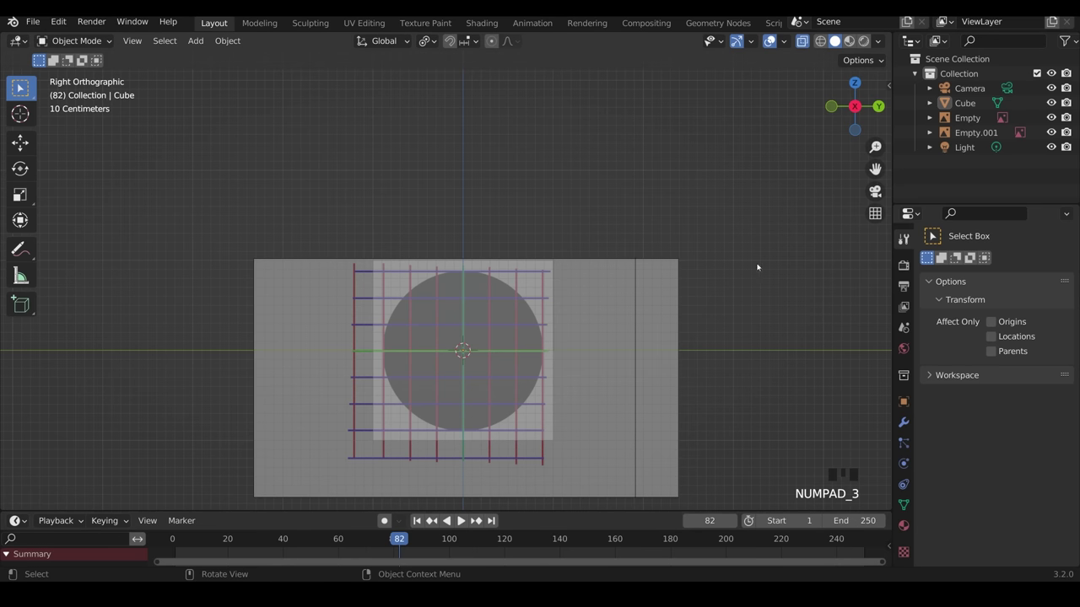
{"action": "key", "text": "grave"}
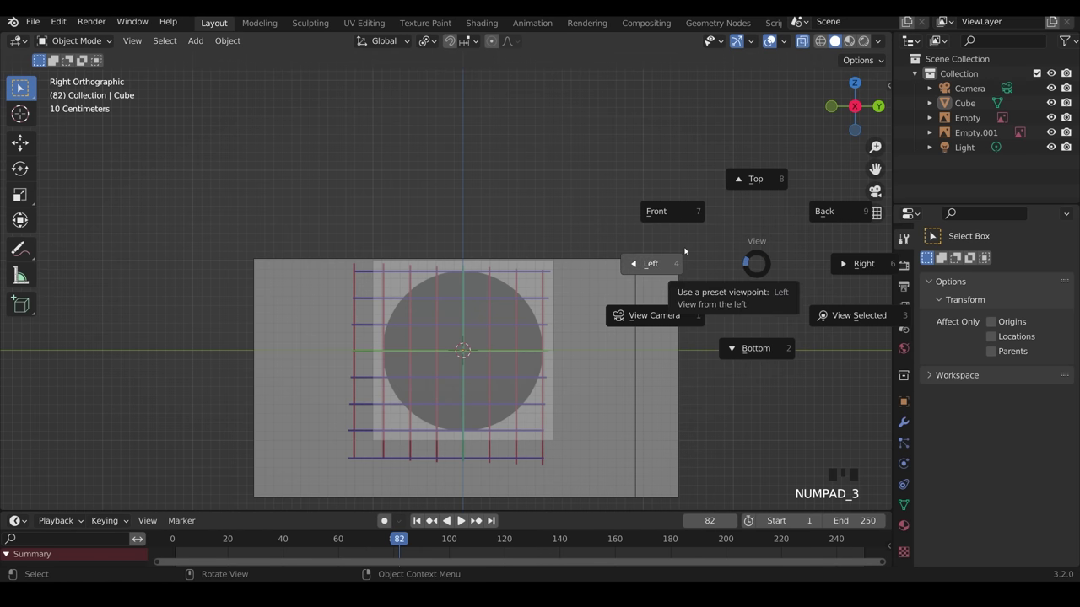
{"action": "key", "text": "Escape"}
{"action": "middle_click_drag", "start_coordinate": [641, 322], "coordinate": [692, 360]}
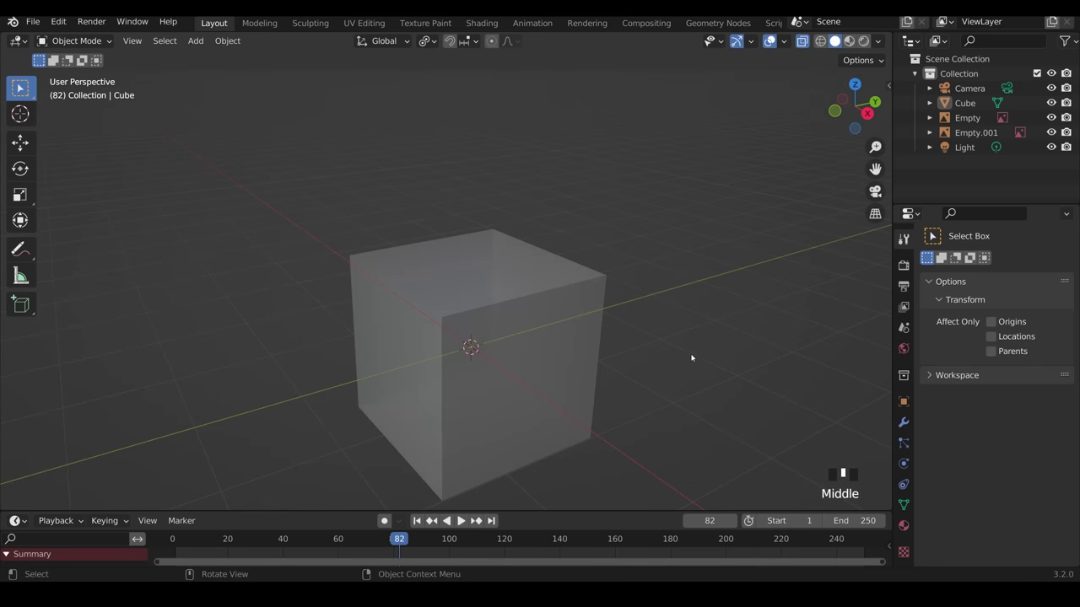
{"action": "scroll", "coordinate": [726, 268], "scroll_direction": "down", "scroll_amount": 2}
{"action": "left_click", "coordinate": [801, 41]}
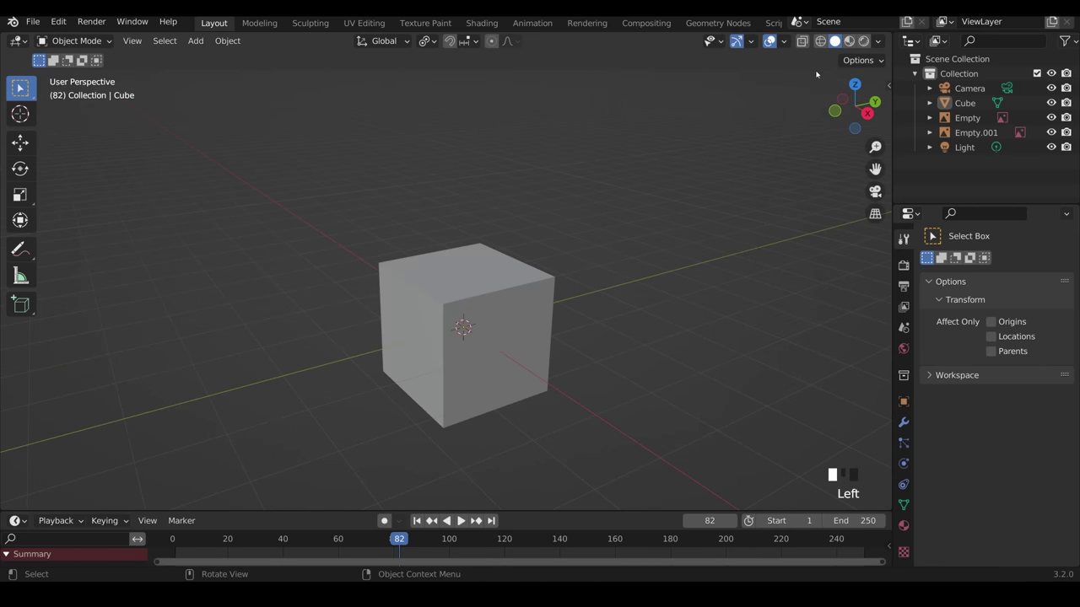
{"action": "scroll", "coordinate": [644, 291], "scroll_direction": "down", "scroll_amount": 2}
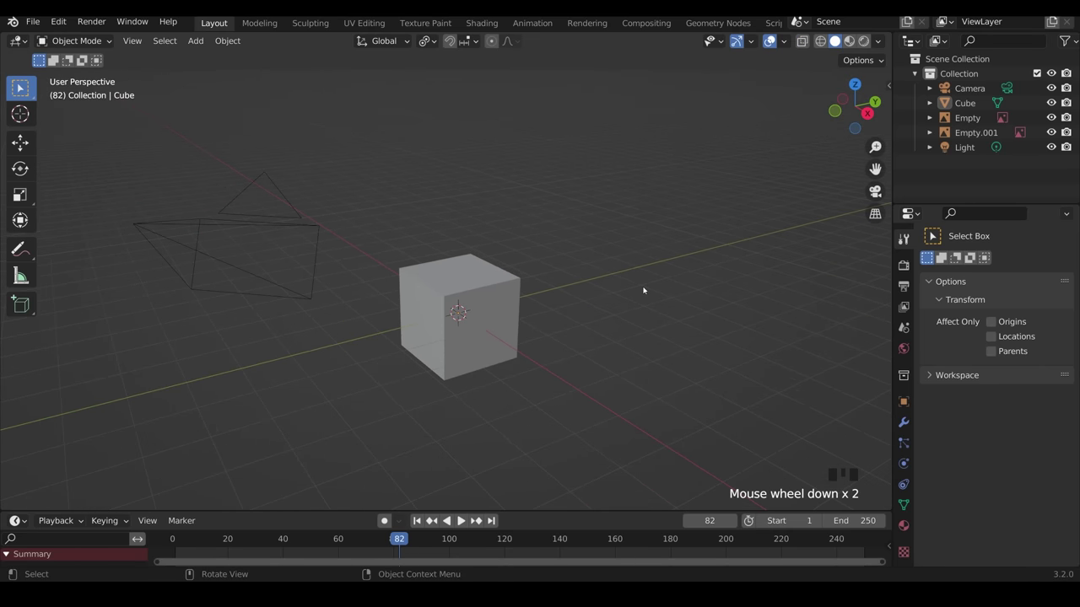
Delete the default cube and add a UV sphere mesh in its place.
{"action": "left_click", "coordinate": [502, 297]}
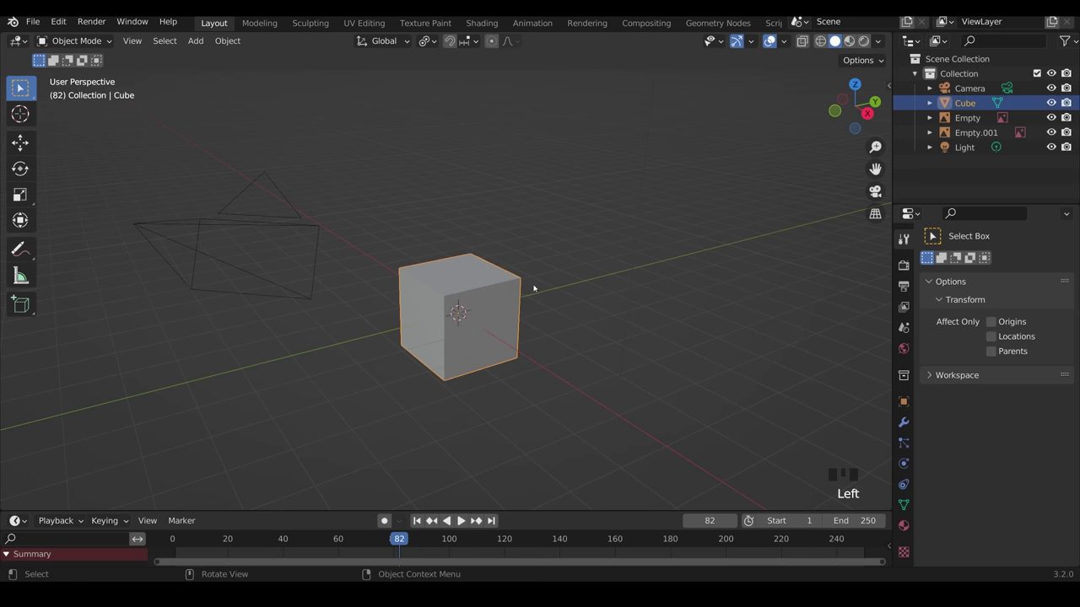
{"action": "key", "text": "Delete"}
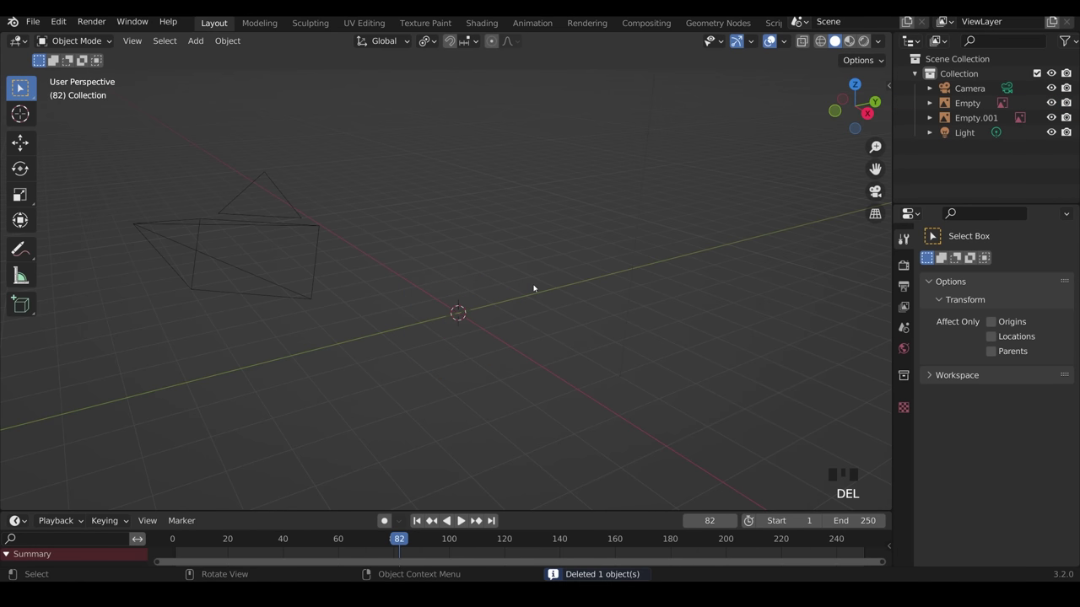
{"action": "key", "text": "shift+a"}
{"action": "mouse_move", "coordinate": [533, 288]}
{"action": "left_click", "coordinate": [195, 40]}
{"action": "mouse_move", "coordinate": [289, 60]}
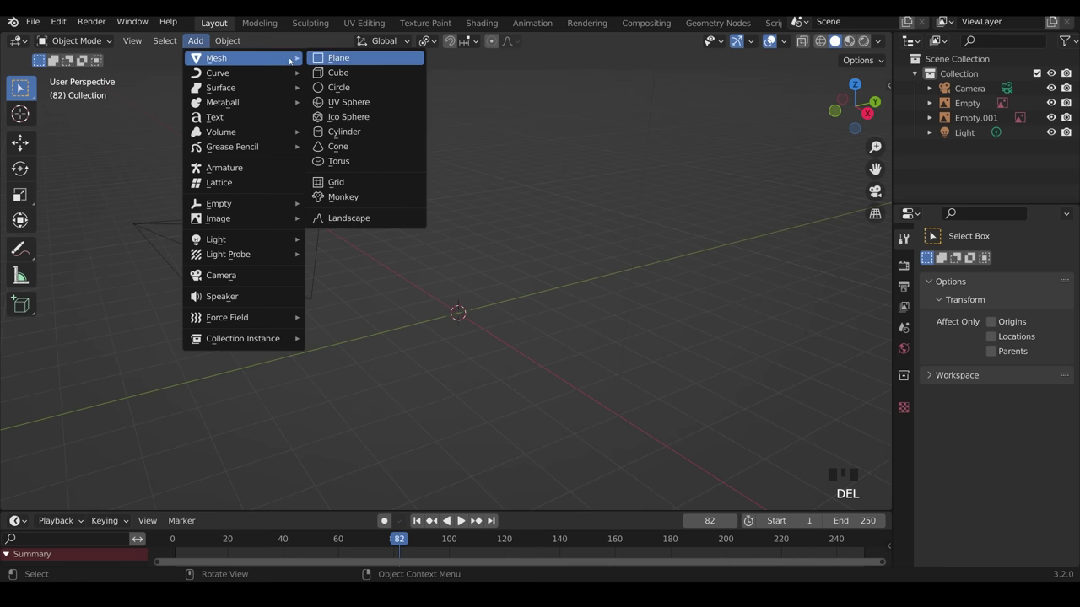
{"action": "left_click", "coordinate": [344, 103]}
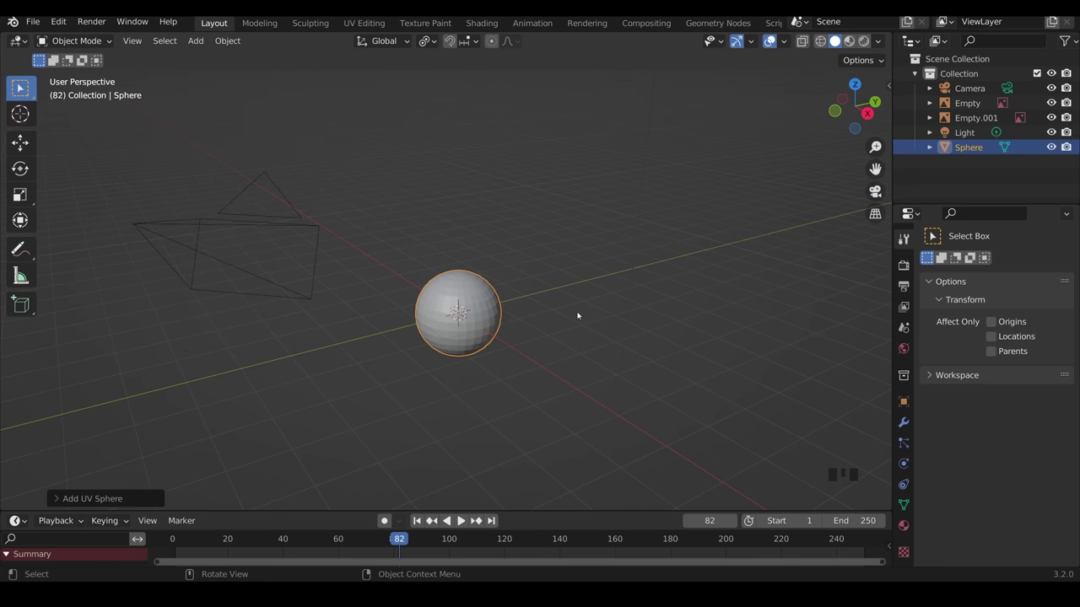
Scale the sphere by 0.9 to match the circle in the reference image, using X-ray display only for the comparison.
{"action": "key", "text": "KP_1"}
{"action": "left_click", "coordinate": [801, 41]}
{"action": "scroll", "coordinate": [576, 291], "scroll_direction": "up", "scroll_amount": 3}
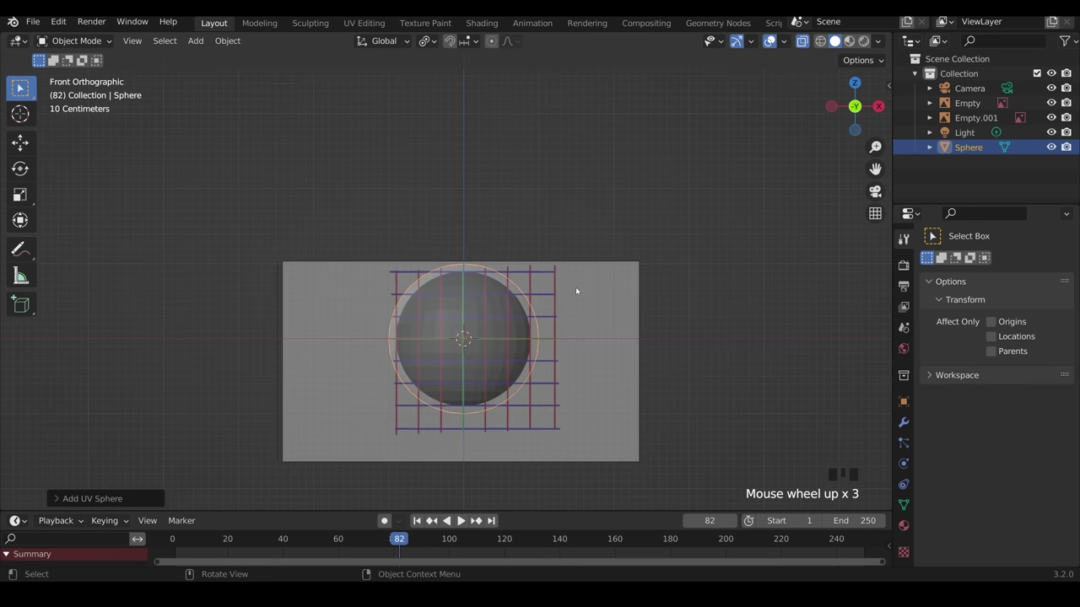
{"action": "scroll", "coordinate": [545, 355], "scroll_direction": "up", "scroll_amount": 1}
{"action": "key", "text": "KP_3"}
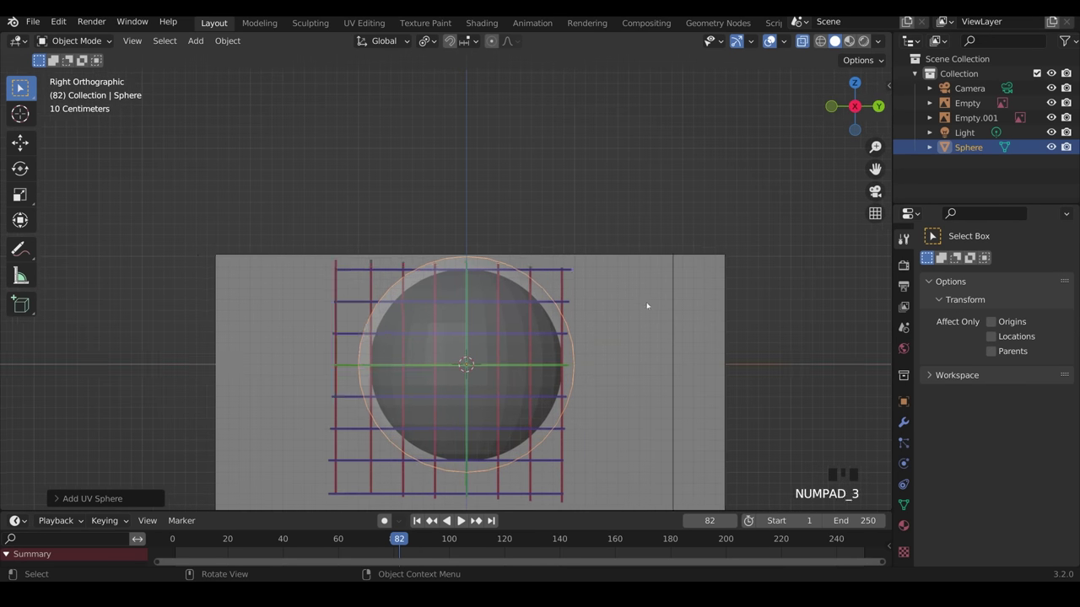
{"action": "middle_click_drag", "start_coordinate": [607, 421], "coordinate": [636, 323], "text": "shift"}
{"action": "scroll", "coordinate": [682, 180], "scroll_direction": "up", "scroll_amount": 3}
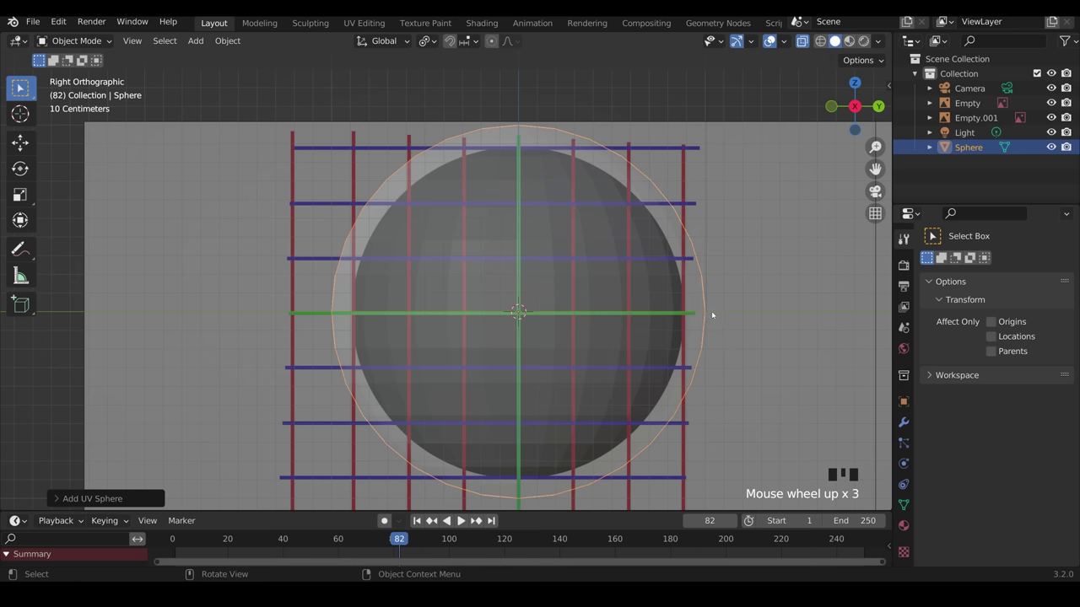
{"action": "type", "text": "s"}
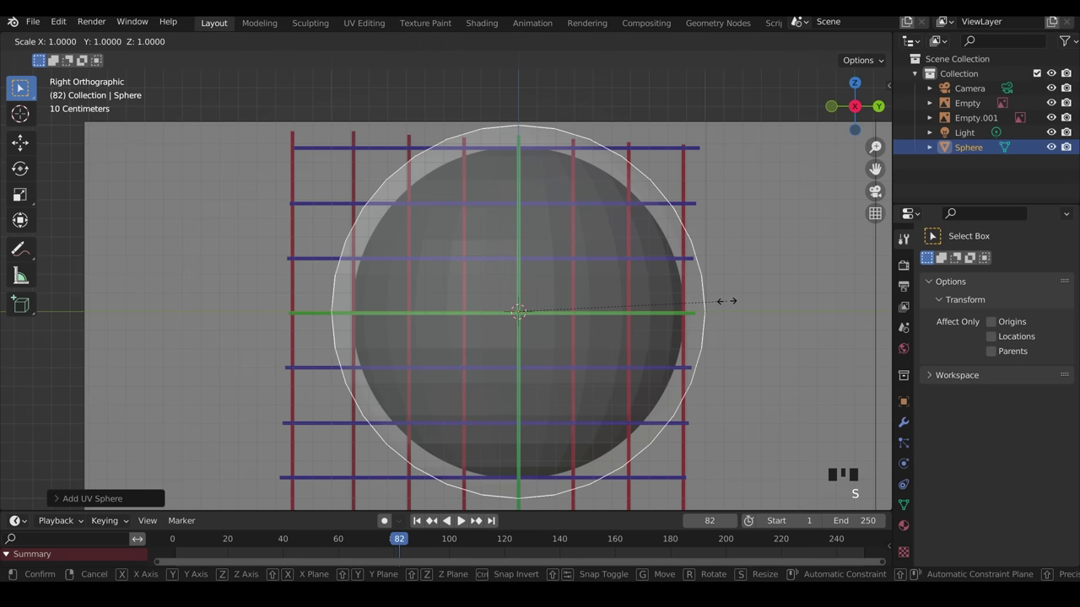
{"action": "type", "text": ".9"}
{"action": "key", "text": "Return"}
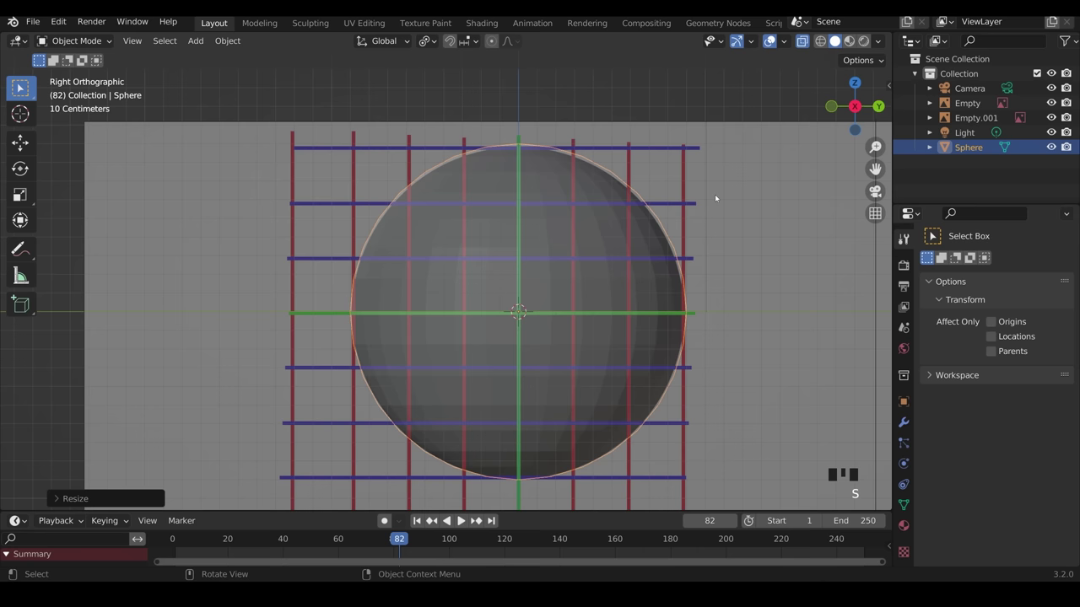
{"action": "left_click", "coordinate": [802, 40]}
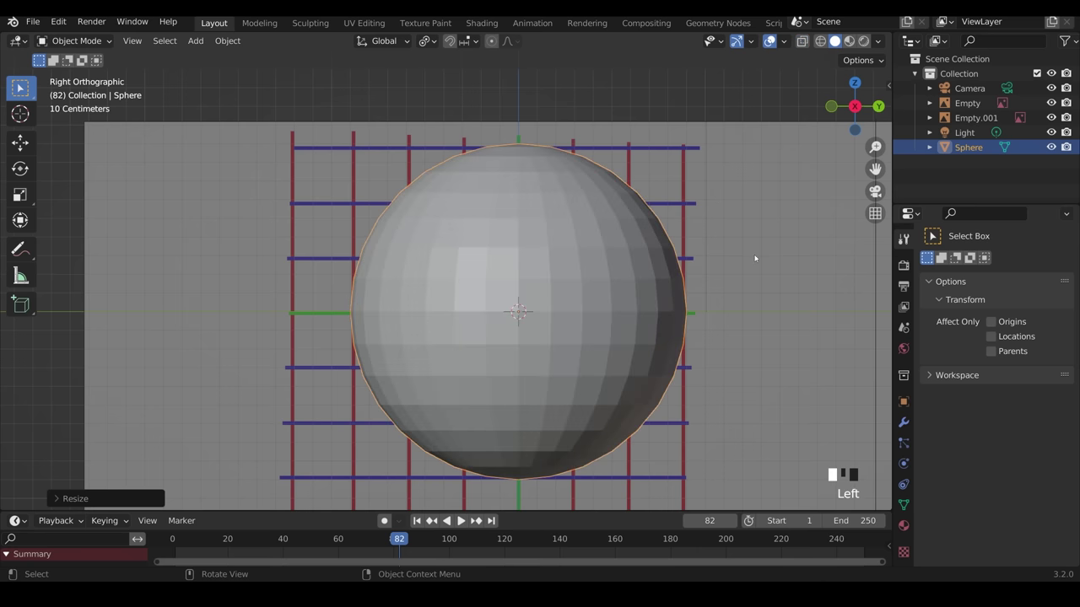
{"action": "middle_click_drag", "start_coordinate": [755, 258], "coordinate": [701, 295]}
{"action": "scroll", "coordinate": [709, 270], "scroll_direction": "down", "scroll_amount": 5}
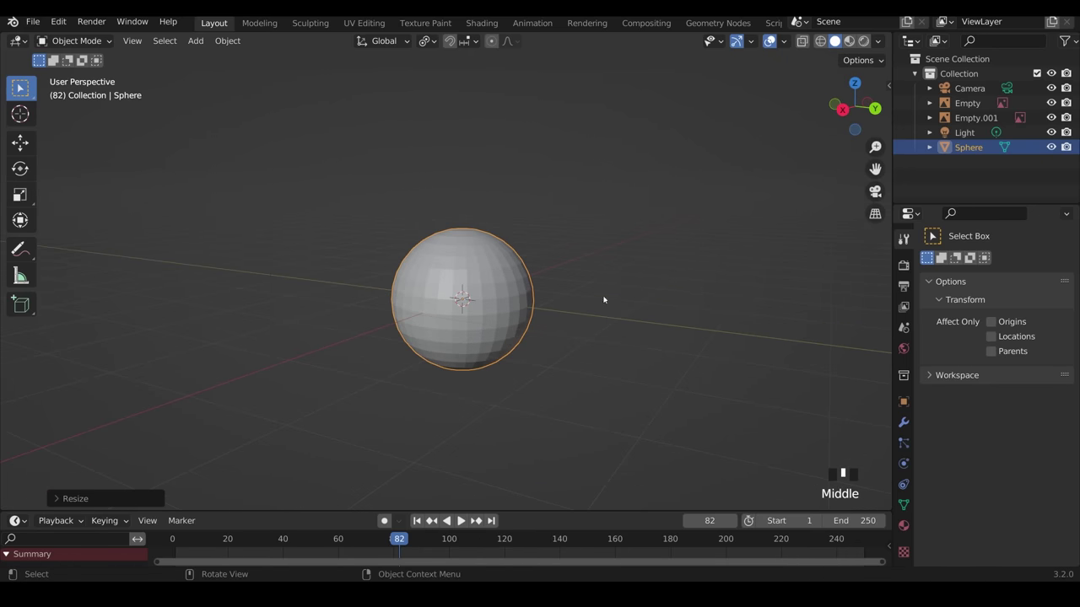
Switch to the Sculpting workspace, widen the brush list to show its names, and enable X-axis symmetry.
{"action": "left_click", "coordinate": [311, 22]}
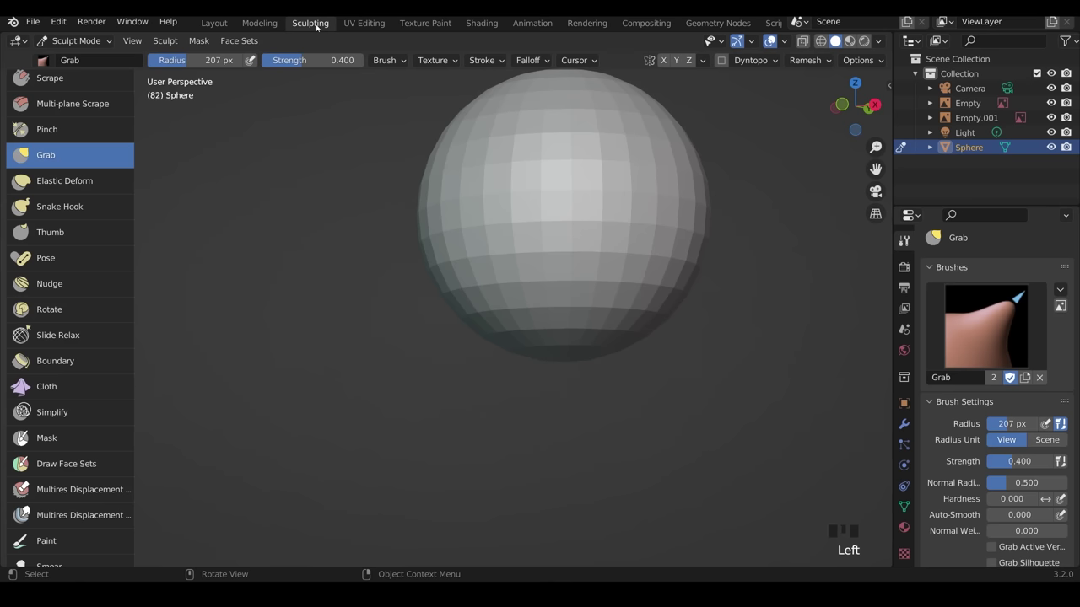
{"action": "mouse_move", "coordinate": [133, 295]}
{"action": "left_mouse_down"}
{"action": "mouse_move", "coordinate": [110, 294]}
{"action": "mouse_move", "coordinate": [147, 298]}
{"action": "left_mouse_up"}
{"action": "scroll", "coordinate": [81, 253], "scroll_direction": "up", "scroll_amount": 3}
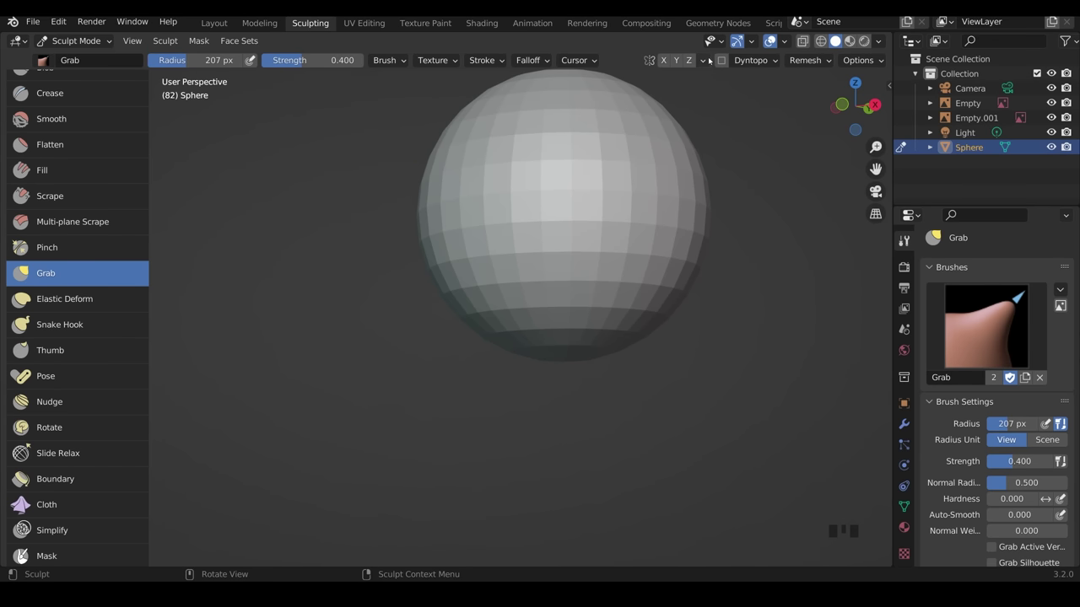
{"action": "left_click", "coordinate": [664, 61]}
Try pulling the sphere's sides outward with the Grab brush, inspect the stretched mesh in Edit Mode, and undo the deformation.
{"action": "mouse_move", "coordinate": [670, 205]}
{"action": "left_mouse_down"}
{"action": "mouse_move", "coordinate": [755, 272]}
{"action": "mouse_move", "coordinate": [784, 254]}
{"action": "mouse_move", "coordinate": [804, 287]}
{"action": "left_mouse_up"}
{"action": "middle_click_drag", "start_coordinate": [557, 413], "coordinate": [692, 380]}
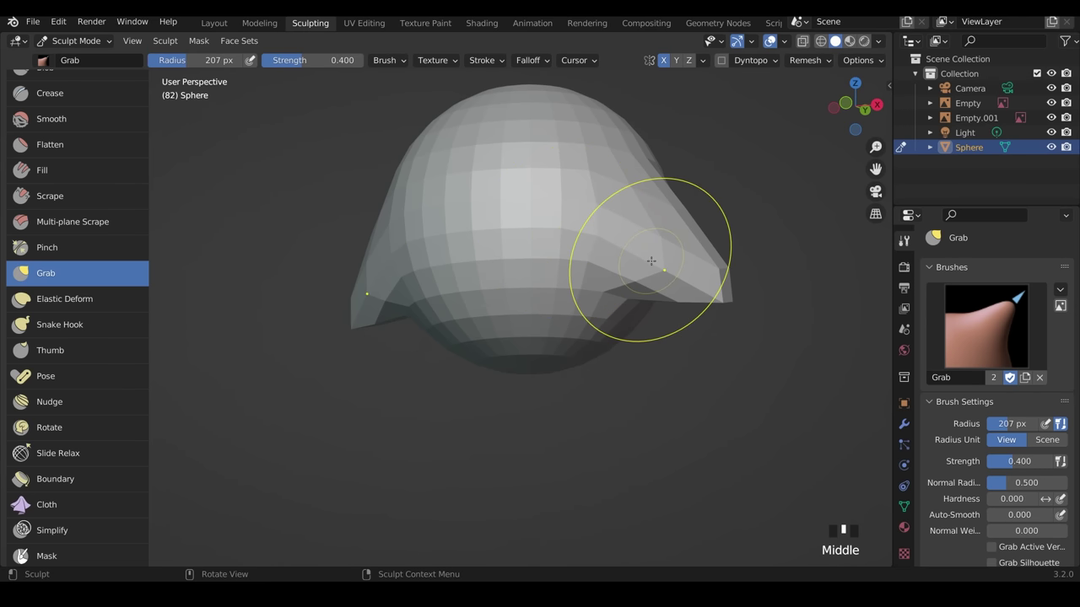
{"action": "key", "text": "Tab"}
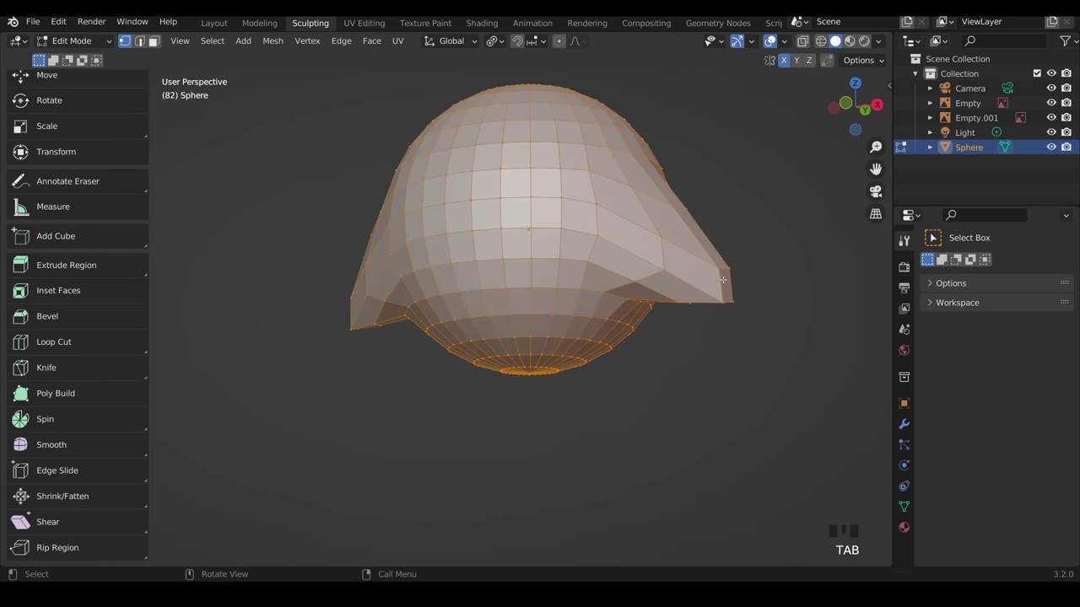
{"action": "key", "text": "ctrl+z"}
{"action": "key", "text": "ctrl+z"}
{"action": "key", "text": "ctrl+z"}
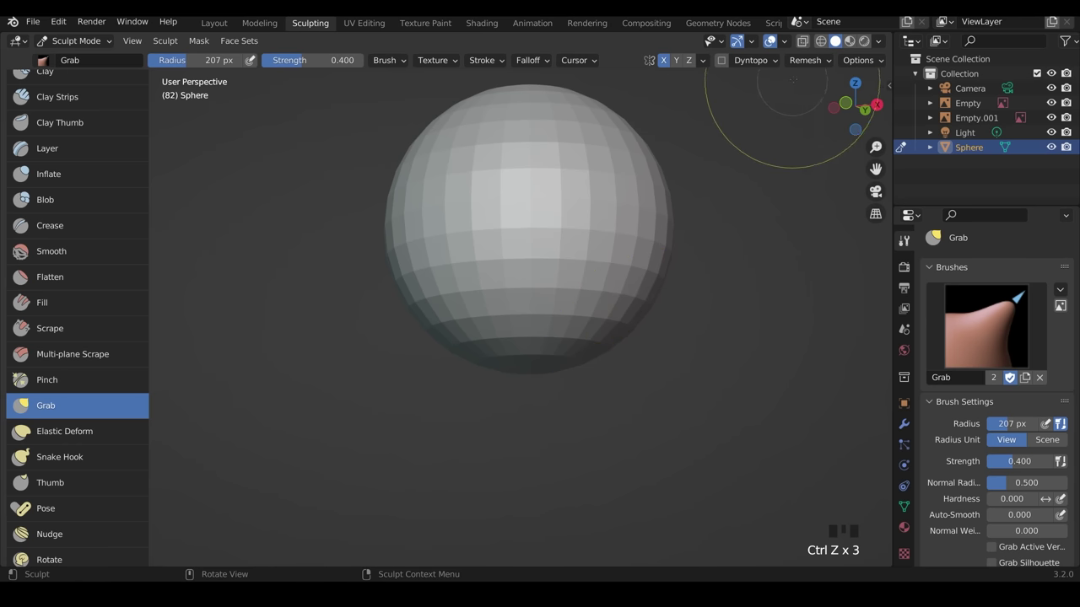
Set the remesh voxel size to 0.05 m and voxel-remesh the sphere.
{"action": "left_click", "coordinate": [803, 61]}
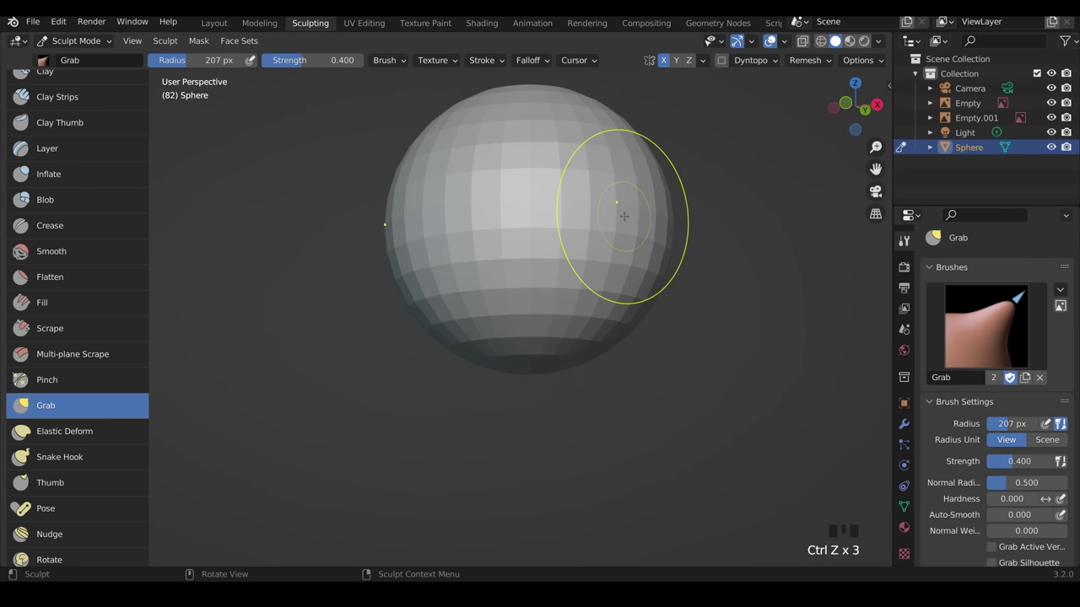
{"action": "key", "text": "shift+r"}
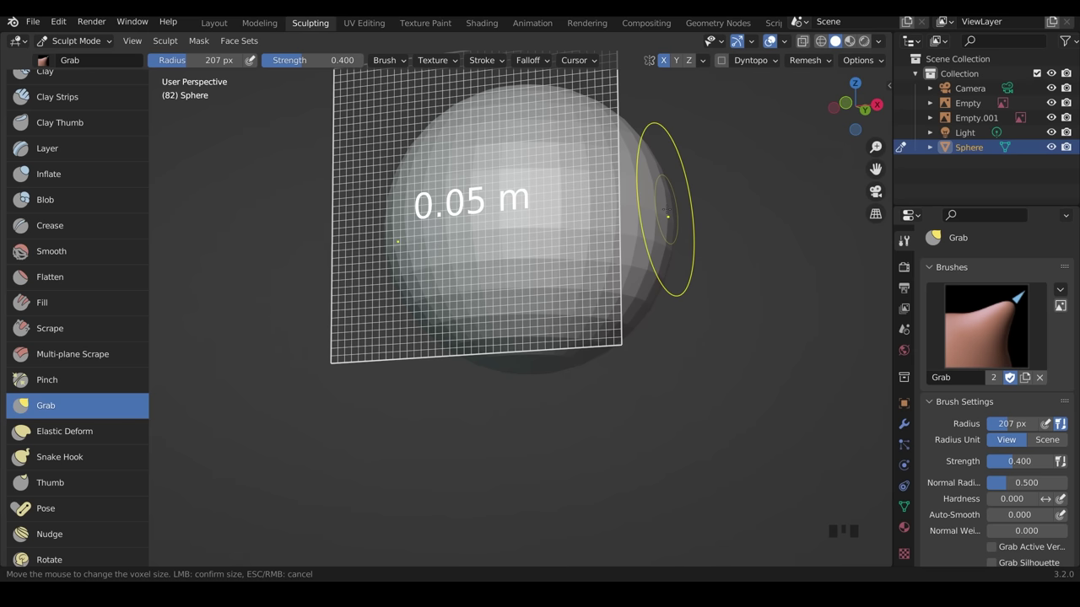
{"action": "left_click", "coordinate": [665, 209]}
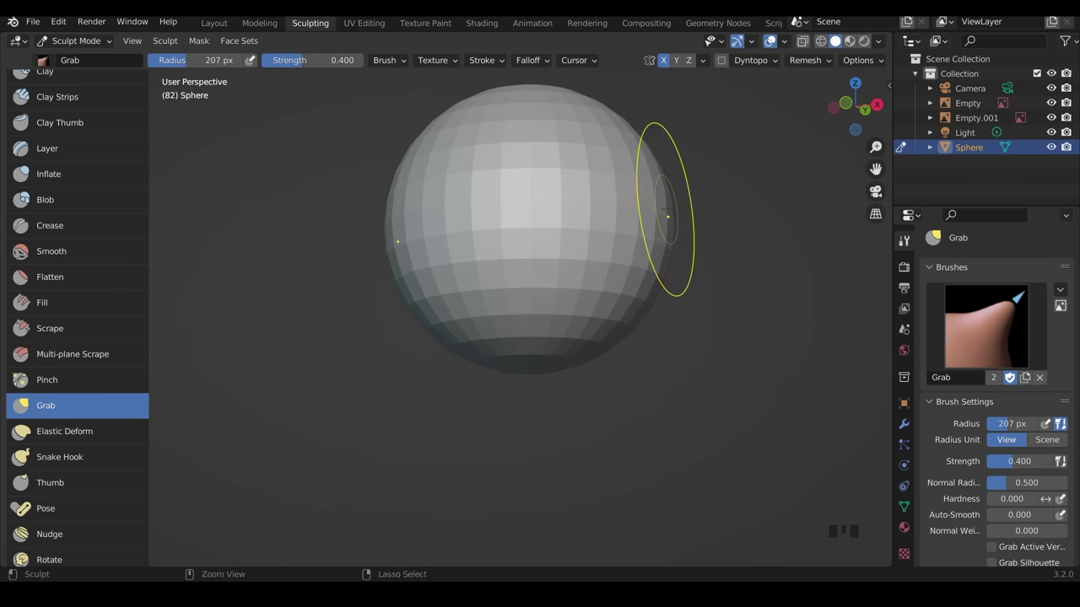
{"action": "key", "text": "ctrl+r"}
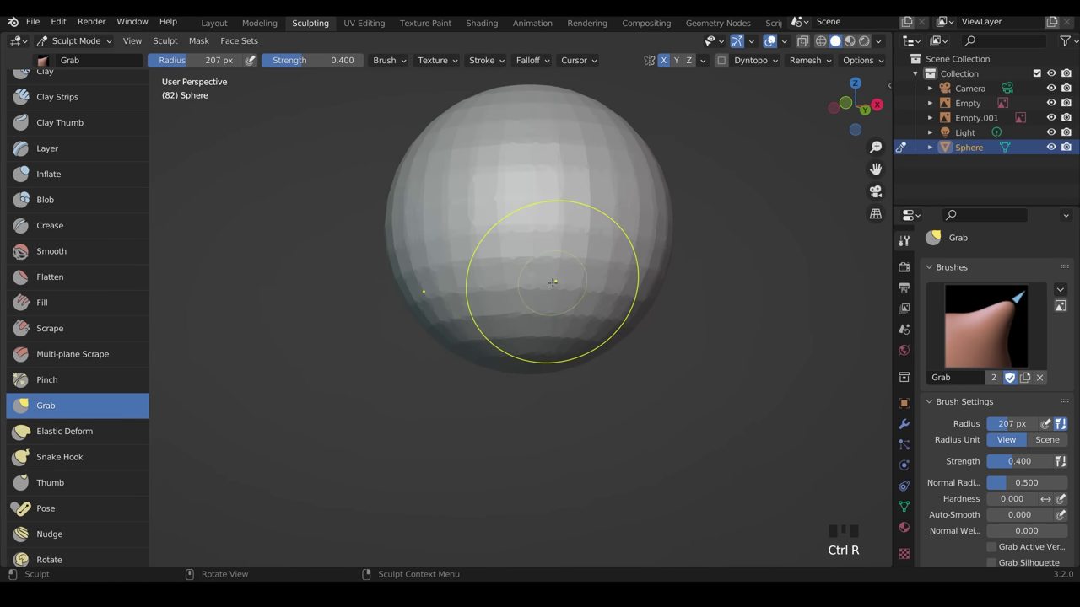
Try pulling long symmetrical protrusions out of the sphere's sides with the Grab brush and remesh the stretched shape.
{"action": "left_click", "coordinate": [549, 281]}
{"action": "mouse_move", "coordinate": [549, 281]}
{"action": "left_mouse_down"}
{"action": "mouse_move", "coordinate": [641, 245]}
{"action": "mouse_move", "coordinate": [671, 251]}
{"action": "left_mouse_up"}
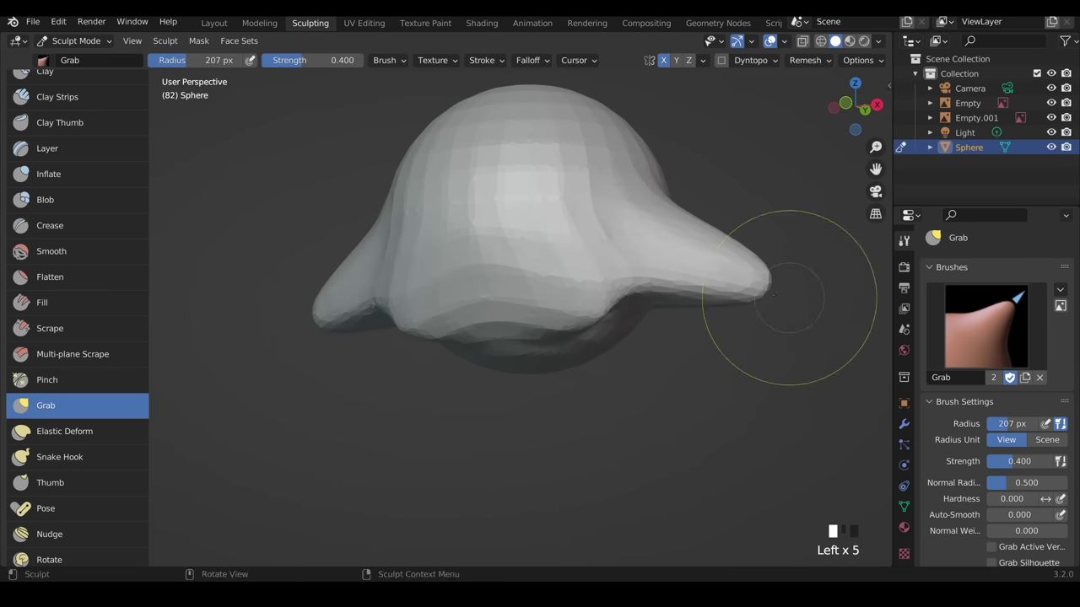
{"action": "left_click_drag", "start_coordinate": [744, 299], "coordinate": [786, 319]}
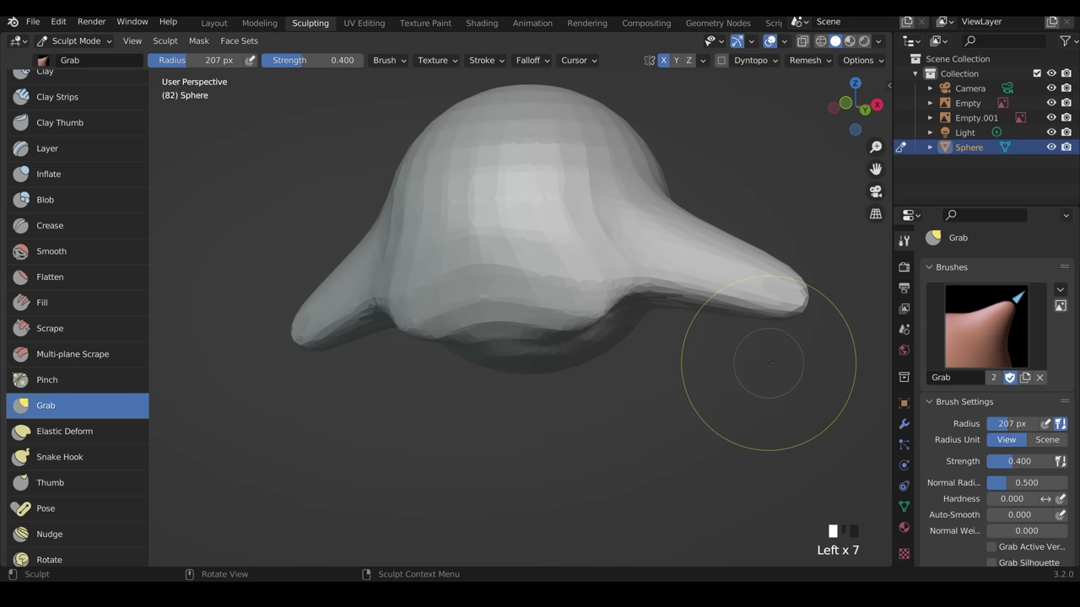
{"action": "key", "text": "ctrl+r"}
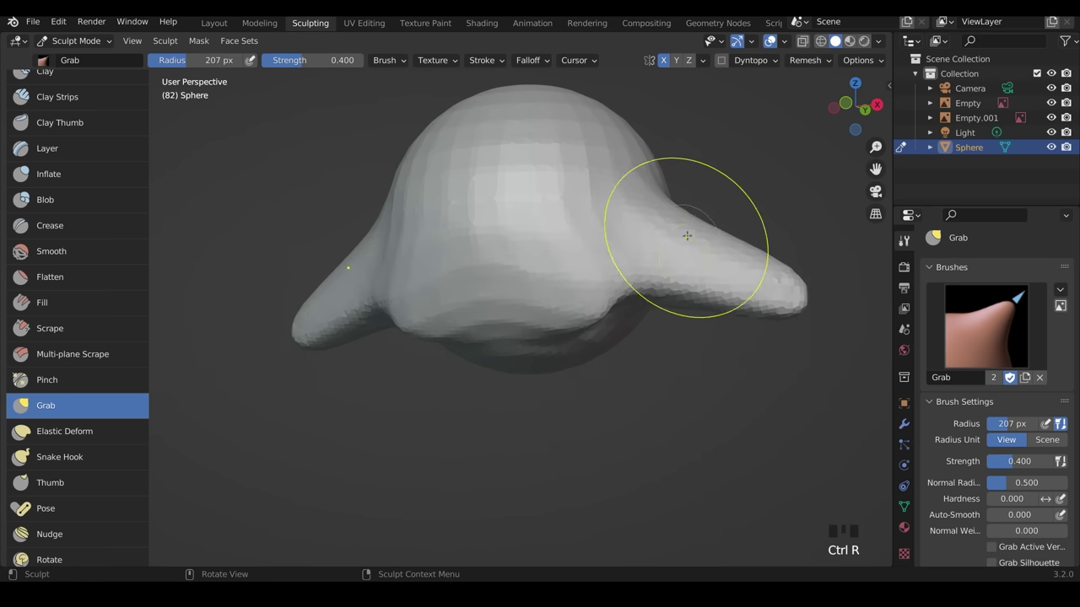
Undo the test remesh and all Grab strokes to restore the round sphere.
{"action": "key", "text": "ctrl+z"}
{"action": "key", "text": "ctrl+z"}
{"action": "key", "text": "ctrl+z"}
{"action": "key", "text": "ctrl+z"}
{"action": "key", "text": "ctrl+z"}
{"action": "key", "text": "ctrl+z"}
{"action": "key", "text": "ctrl+z"}
{"action": "key", "text": "ctrl+z"}
{"action": "key", "text": "ctrl+z"}
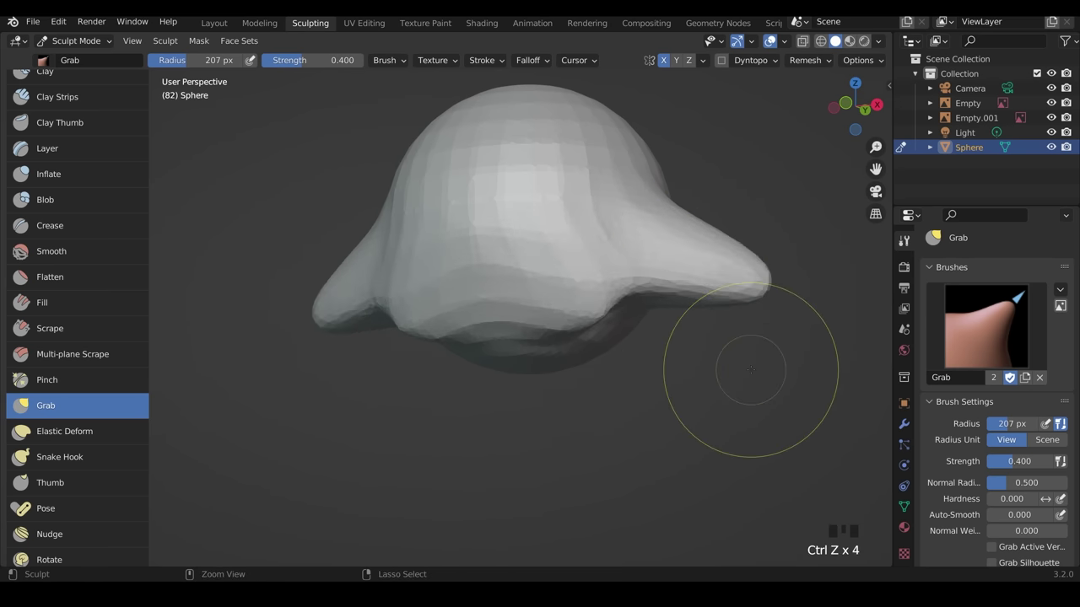
{"action": "key", "text": "ctrl+z"}
{"action": "key", "text": "ctrl+z"}
Voxel-remesh the sphere again and align it with the reference grid in the front orthographic view.
{"action": "key", "text": "ctrl+r"}
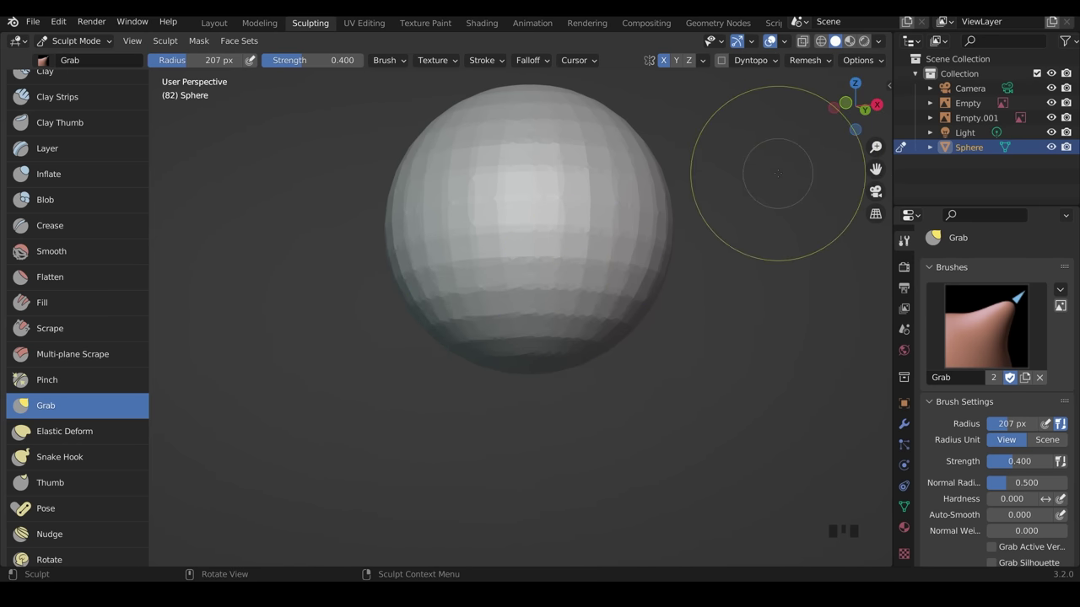
{"action": "key", "text": "grave"}
{"action": "left_click", "coordinate": [662, 171]}
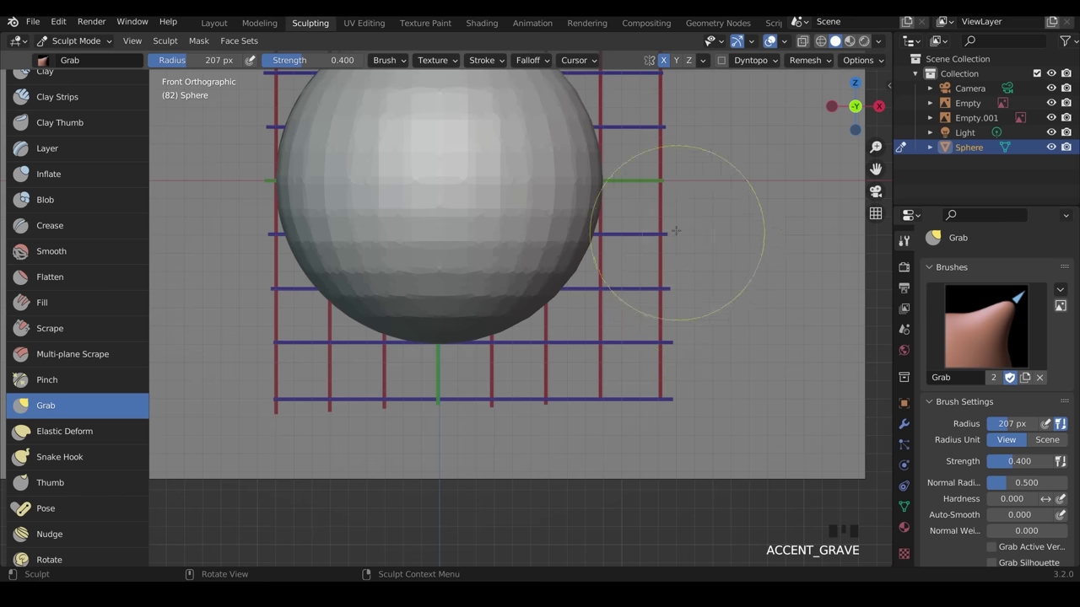
{"action": "middle_click_drag", "start_coordinate": [665, 224], "coordinate": [736, 357], "text": "shift"}
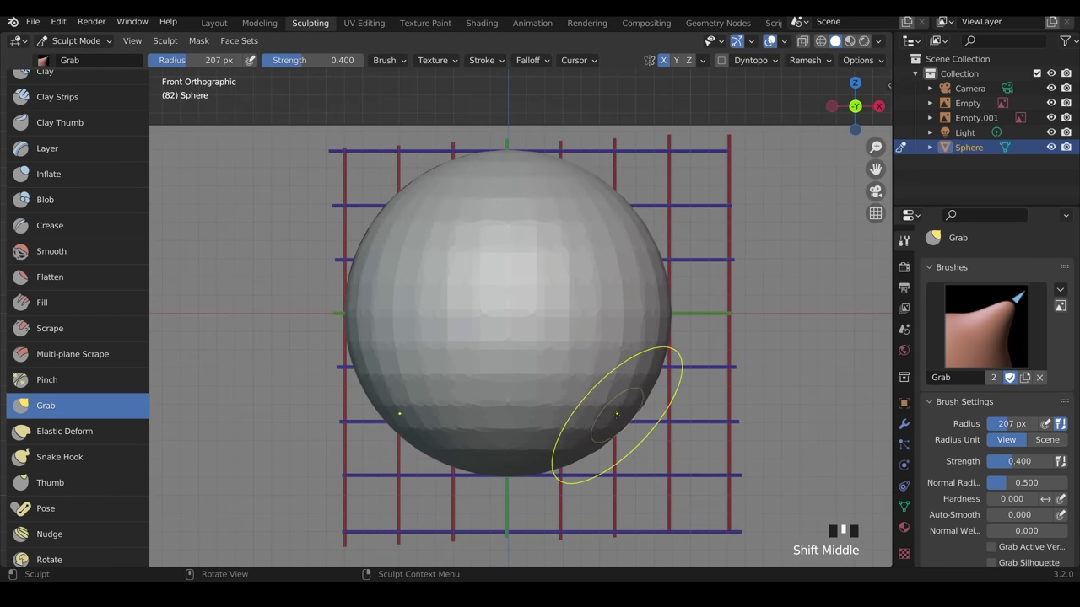
Switch to the Line Project tool for flattening the sphere.
{"action": "scroll", "coordinate": [93, 291], "scroll_direction": "down", "scroll_amount": 2}
{"action": "scroll", "coordinate": [93, 291], "scroll_direction": "down", "scroll_amount": 12}
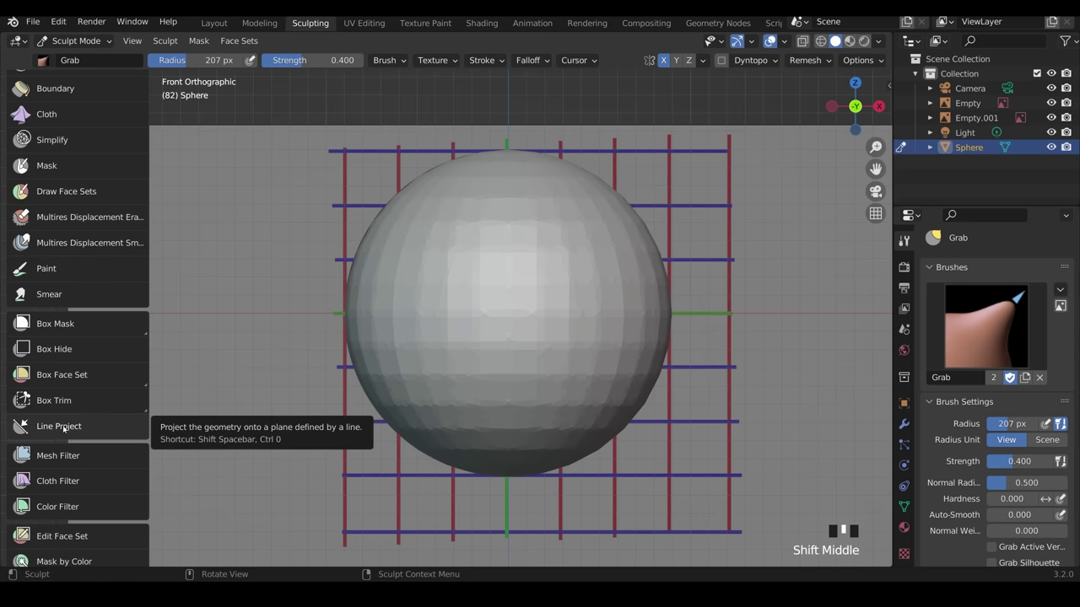
{"action": "left_click", "coordinate": [66, 429]}
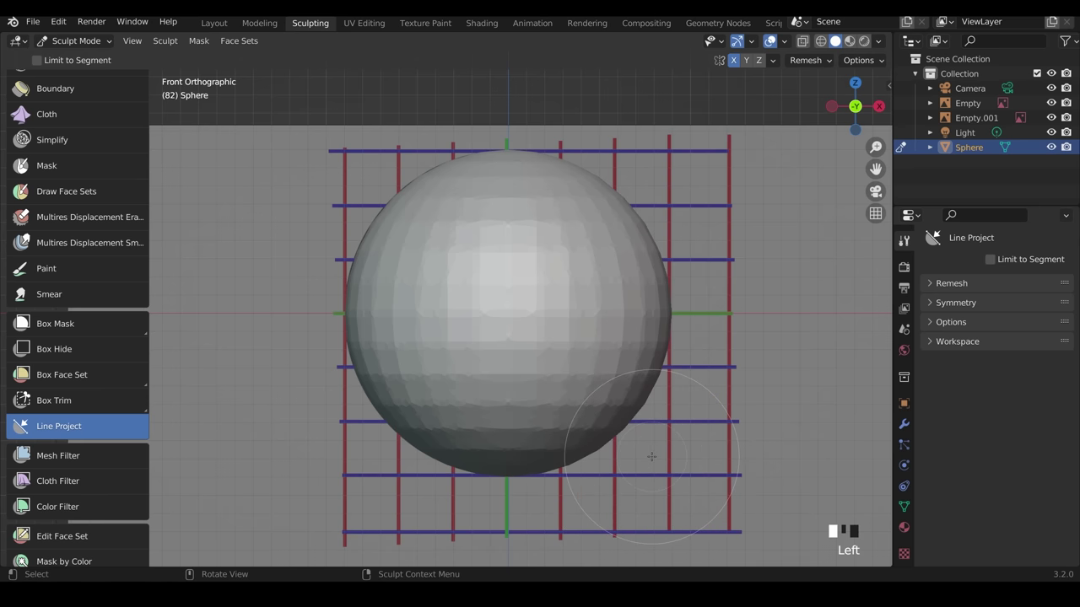
Try flattening the sphere's sides with upward Line Project strokes along the vertical grid line inside its edge, undoing each one.
{"action": "left_click_drag", "start_coordinate": [610, 473], "coordinate": [619, 194]}
{"action": "mouse_move", "coordinate": [619, 194]}
{"action": "middle_mouse_down"}
{"action": "mouse_move", "coordinate": [616, 359]}
{"action": "mouse_move", "coordinate": [671, 344]}
{"action": "middle_mouse_up"}
{"action": "key", "text": "ctrl+z"}
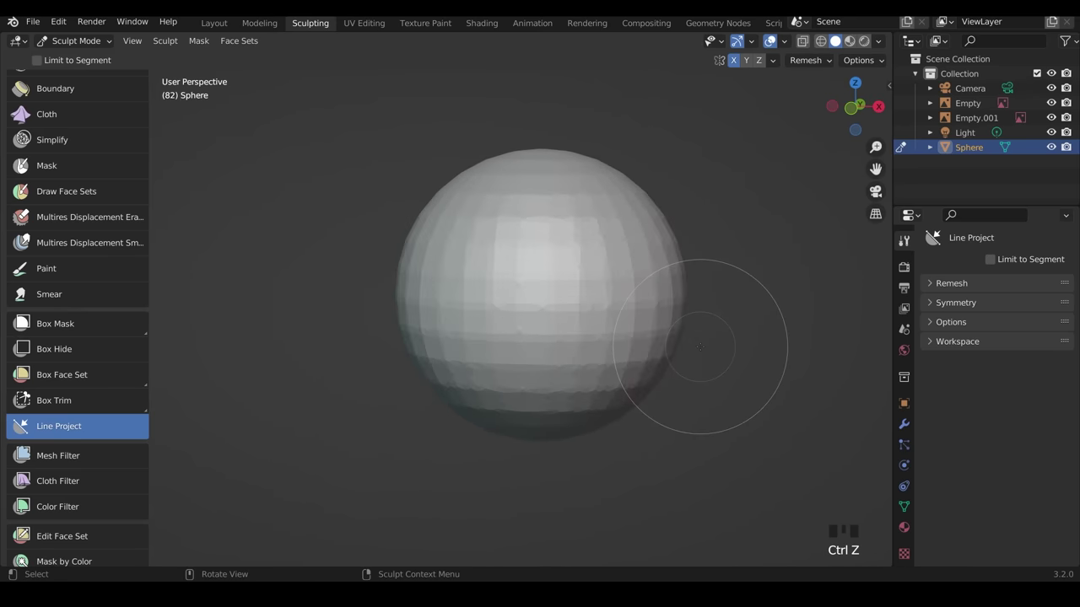
{"action": "key", "text": "KP_1"}
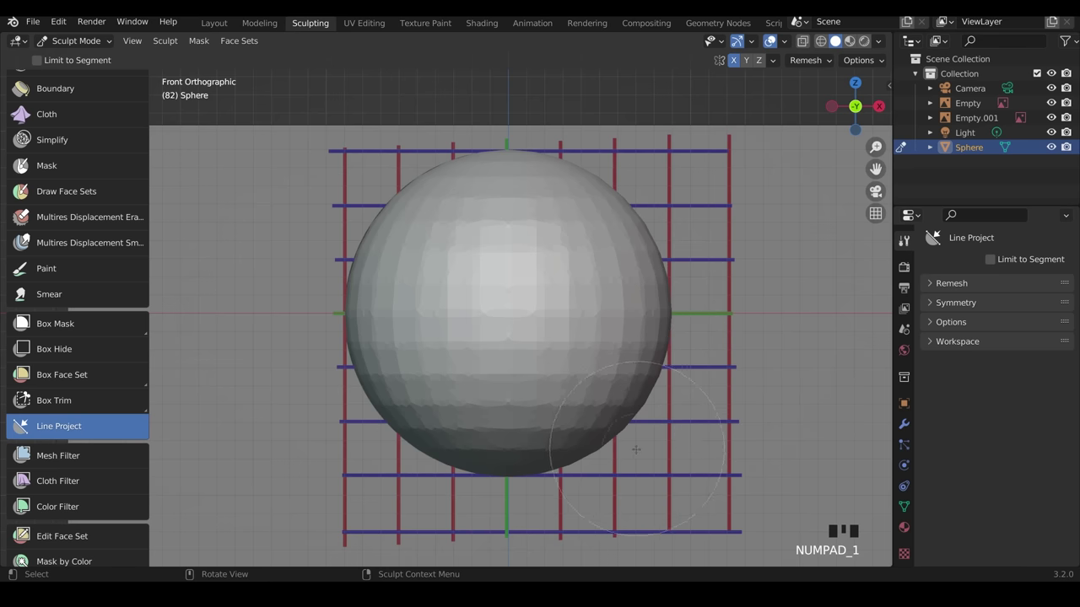
{"action": "mouse_move", "coordinate": [606, 473]}
{"action": "left_mouse_down"}
{"action": "mouse_move", "coordinate": [622, 152]}
{"action": "mouse_move", "coordinate": [622, 167]}
{"action": "left_mouse_up"}
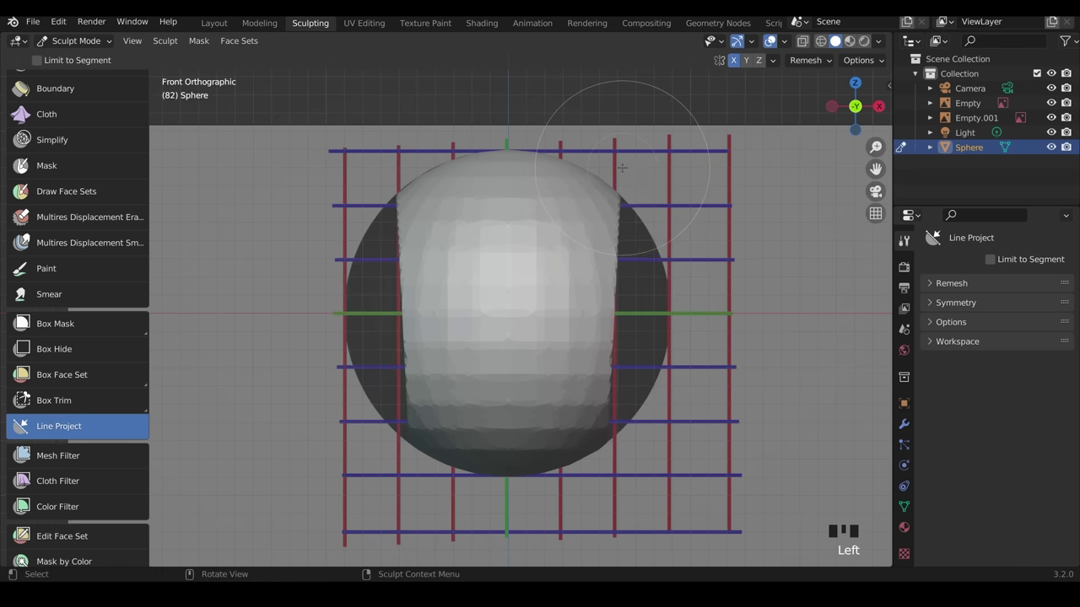
{"action": "key", "text": "ctrl+z"}
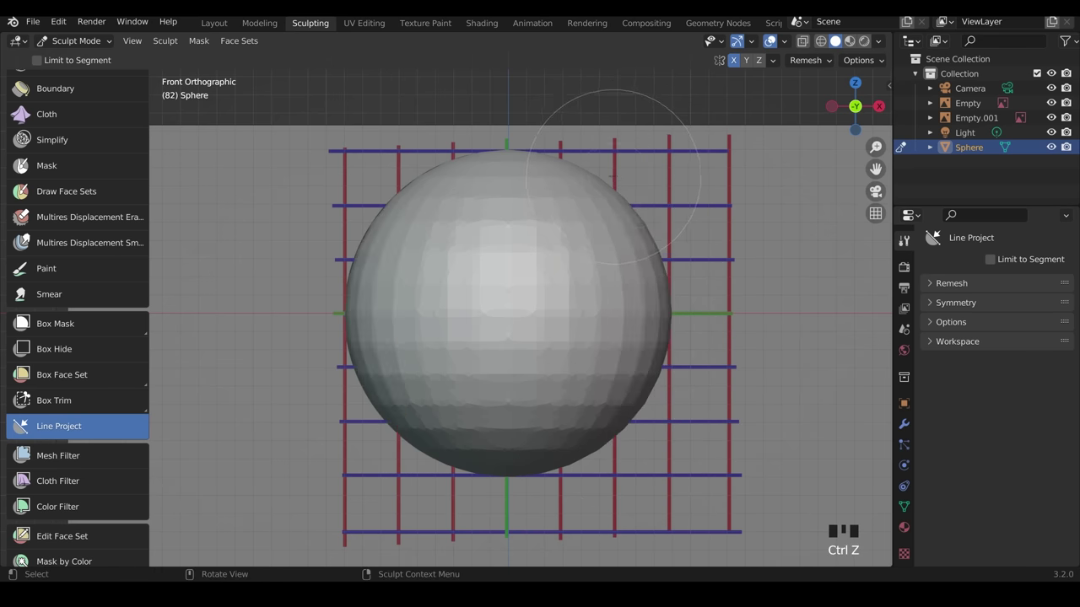
Try a Line Project stroke in the opposite direction, downward past the sphere, then undo it and return to the front view.
{"action": "mouse_move", "coordinate": [624, 171]}
{"action": "left_mouse_down"}
{"action": "mouse_move", "coordinate": [631, 271]}
{"action": "mouse_move", "coordinate": [602, 516]}
{"action": "left_mouse_up"}
{"action": "middle_click_drag", "start_coordinate": [602, 516], "coordinate": [637, 409]}
{"action": "key", "text": "ctrl+z"}
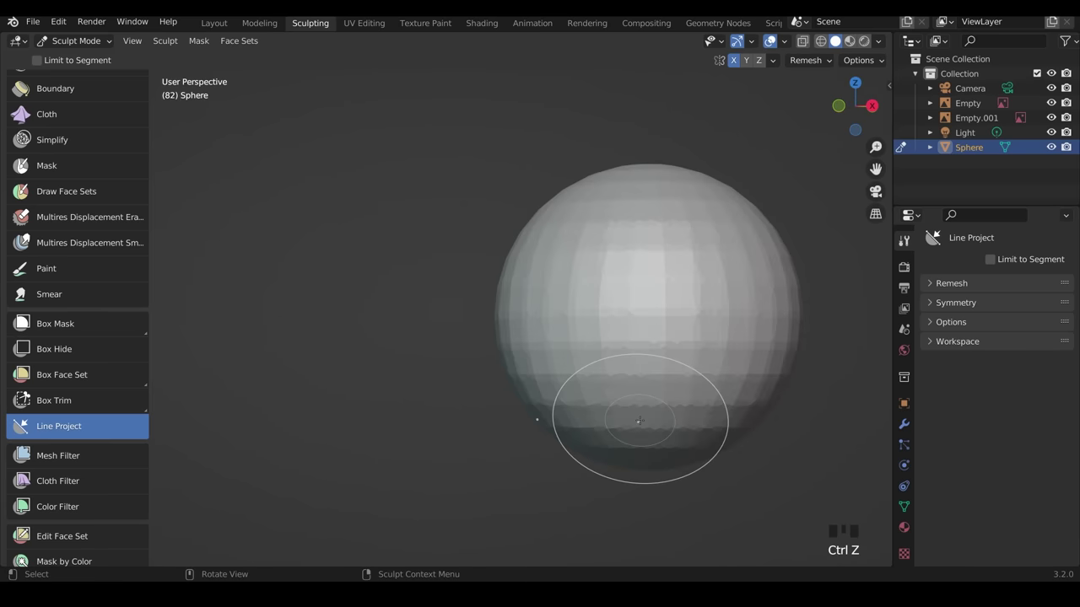
{"action": "key", "text": "KP_1"}
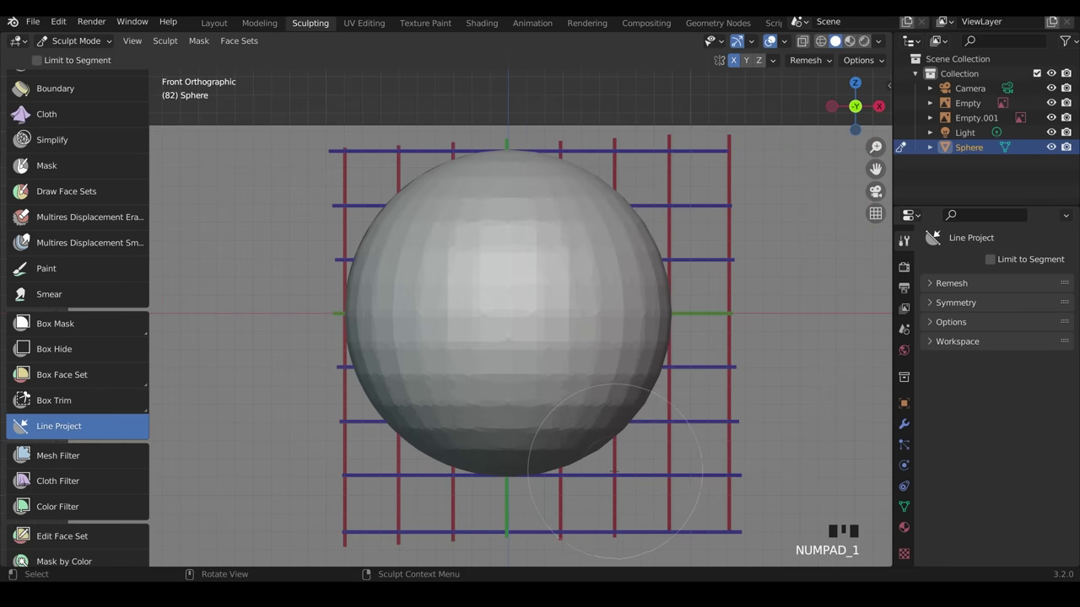
Flatten both sides of the sphere with an upward, slightly tilted Line Project line along the vertical grid line inside its edge.
{"action": "left_click_drag", "start_coordinate": [606, 472], "coordinate": [621, 179]}
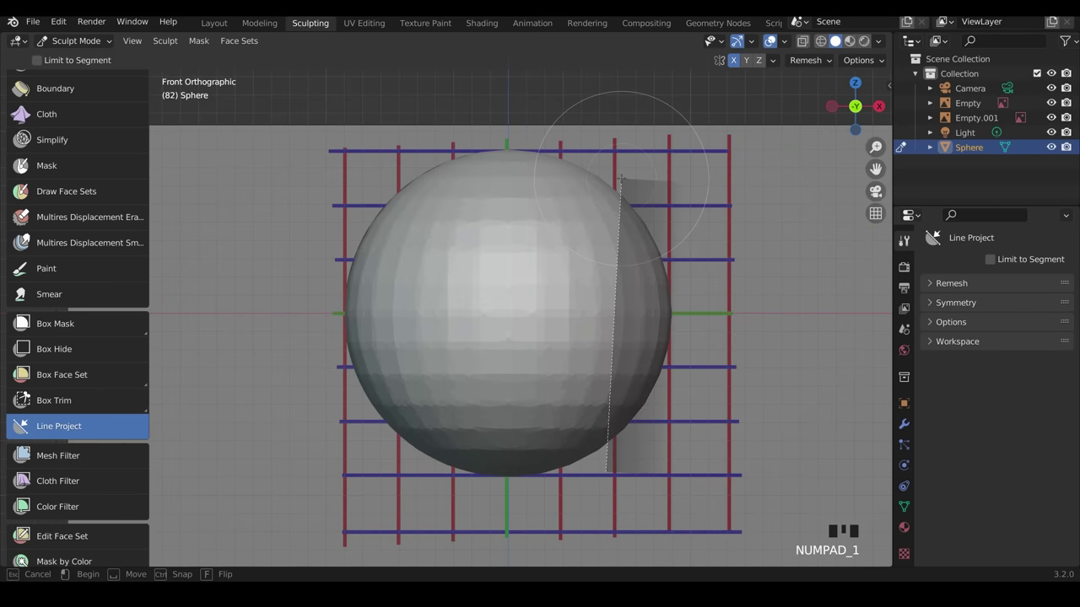
{"action": "left_click_drag", "start_coordinate": [621, 179], "coordinate": [621, 179]}
{"action": "middle_click_drag", "start_coordinate": [621, 179], "coordinate": [700, 380]}
{"action": "key", "text": "KP_1"}
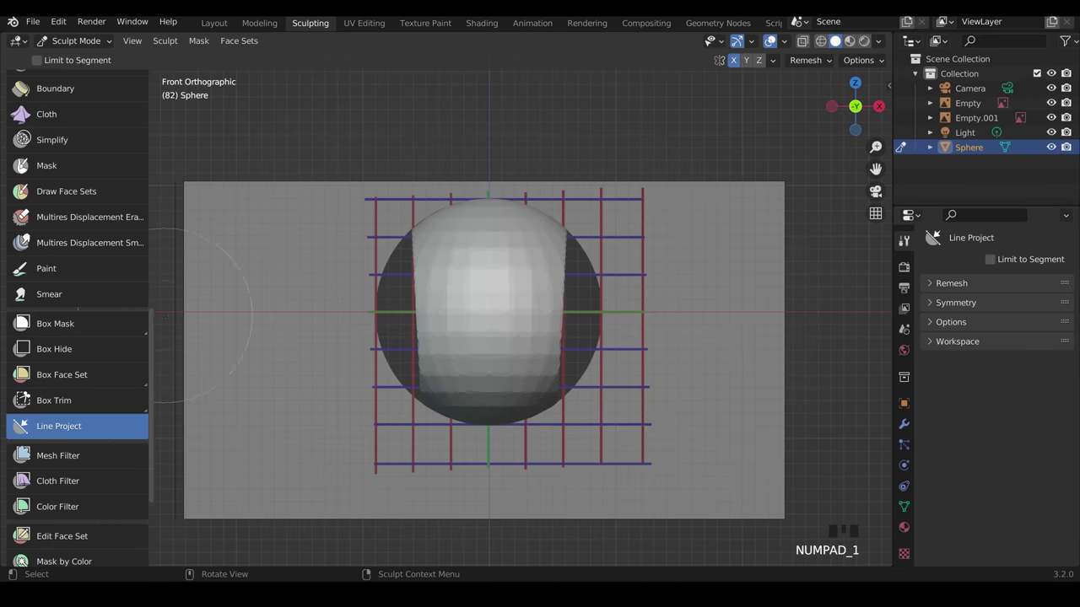
Switch to the Grab brush with a radius of 338 px and frame the flattened sphere in the front view.
{"action": "scroll", "coordinate": [51, 325], "scroll_direction": "up", "scroll_amount": 8}
{"action": "left_click", "coordinate": [80, 173]}
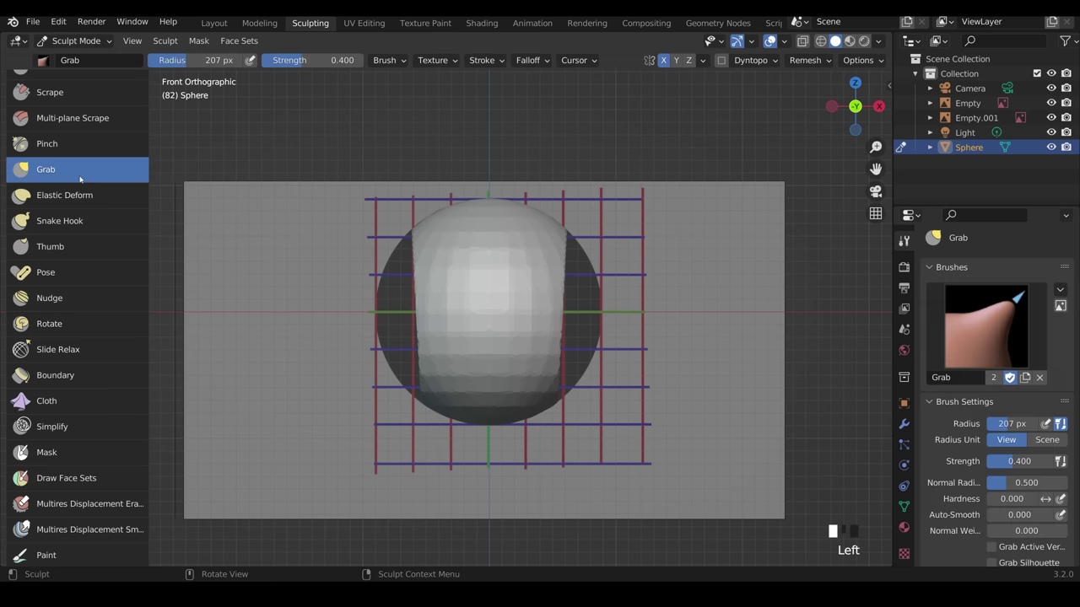
{"action": "key", "text": "f"}
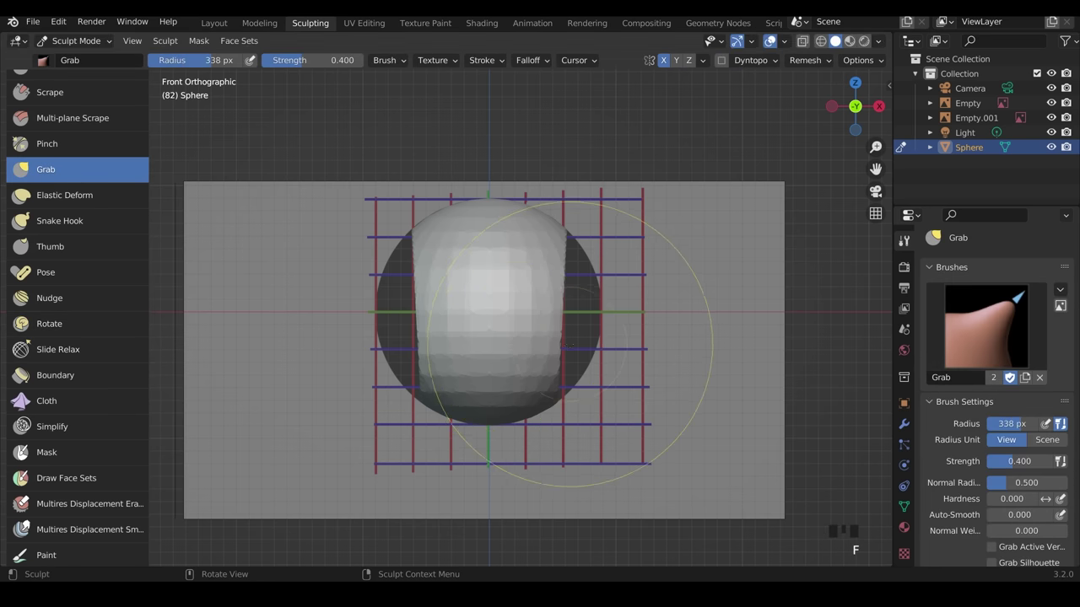
{"action": "left_click", "coordinate": [548, 355]}
{"action": "scroll", "coordinate": [548, 356], "scroll_direction": "up", "scroll_amount": 1}
{"action": "mouse_move", "coordinate": [549, 356]}
{"action": "middle_mouse_down", "text": "shift"}
{"action": "mouse_move", "coordinate": [547, 304]}
{"action": "mouse_move", "coordinate": [514, 307]}
{"action": "middle_mouse_up", "text": "shift"}
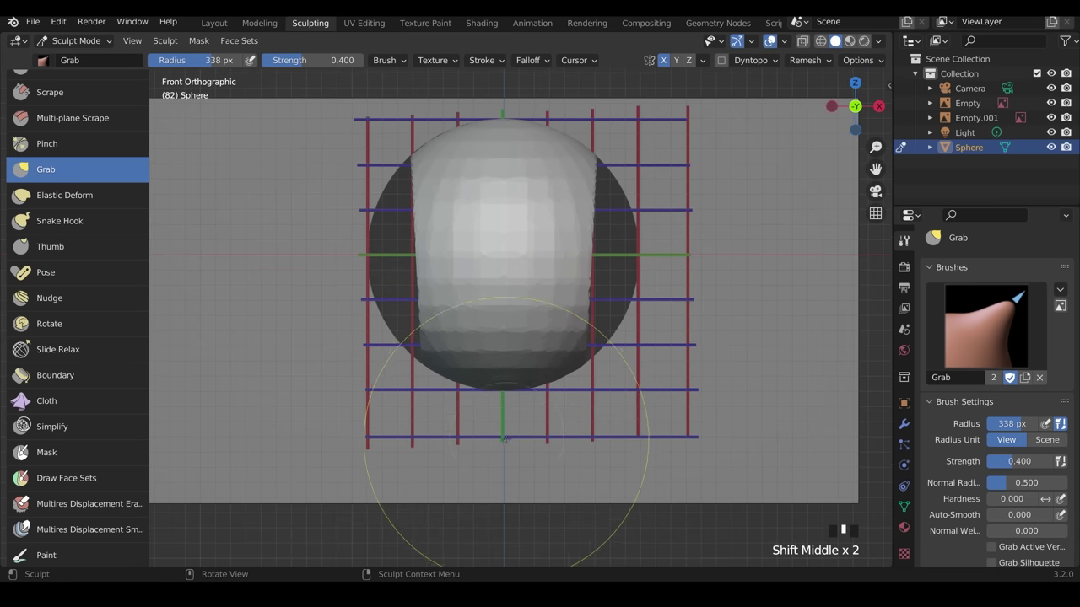
Try pulling the sphere's bottom edge down to the lowest grid line, check it from the side and undo it.
{"action": "mouse_move", "coordinate": [504, 376]}
{"action": "left_mouse_down"}
{"action": "mouse_move", "coordinate": [507, 521]}
{"action": "mouse_move", "coordinate": [559, 446]}
{"action": "left_mouse_up"}
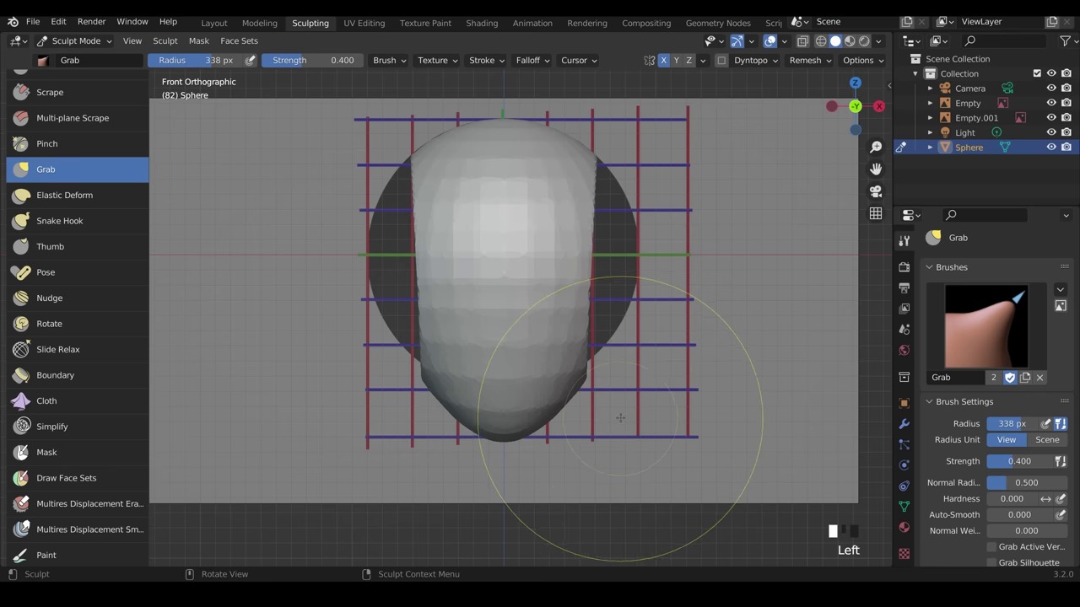
{"action": "key", "text": "KP_3"}
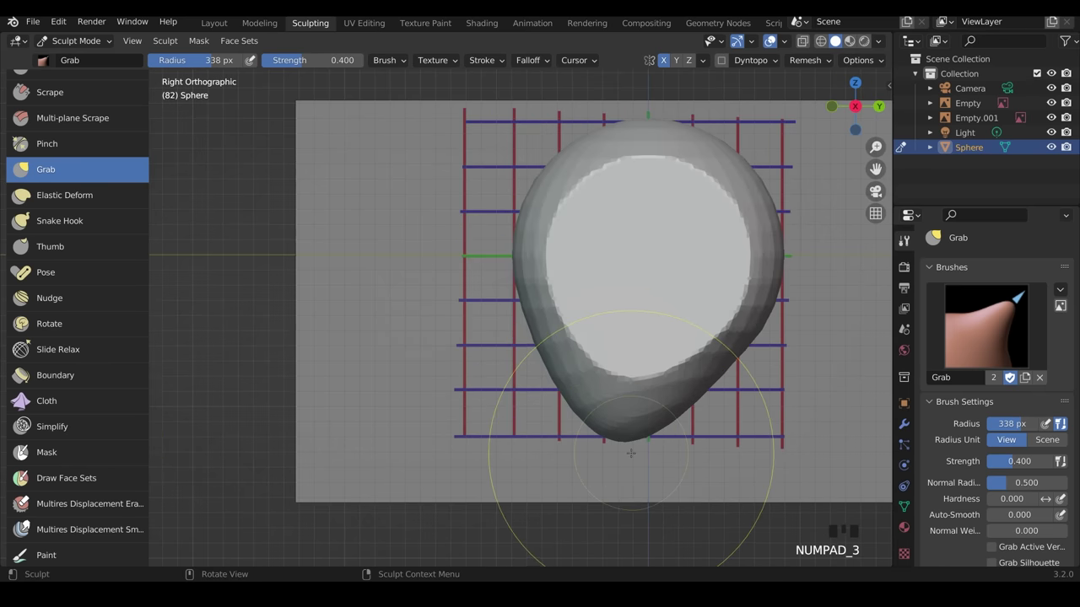
{"action": "key", "text": "ctrl+z"}
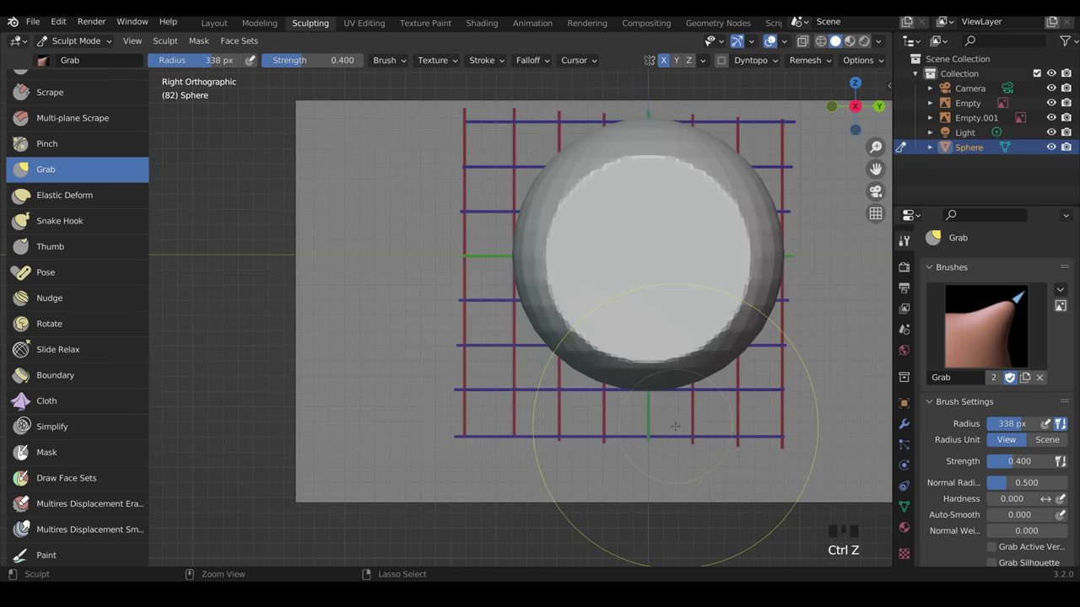
Pull the front surface of the sphere down in the front view into a tapered chin reaching the lowest grid line.
{"action": "key", "text": "KP_1"}
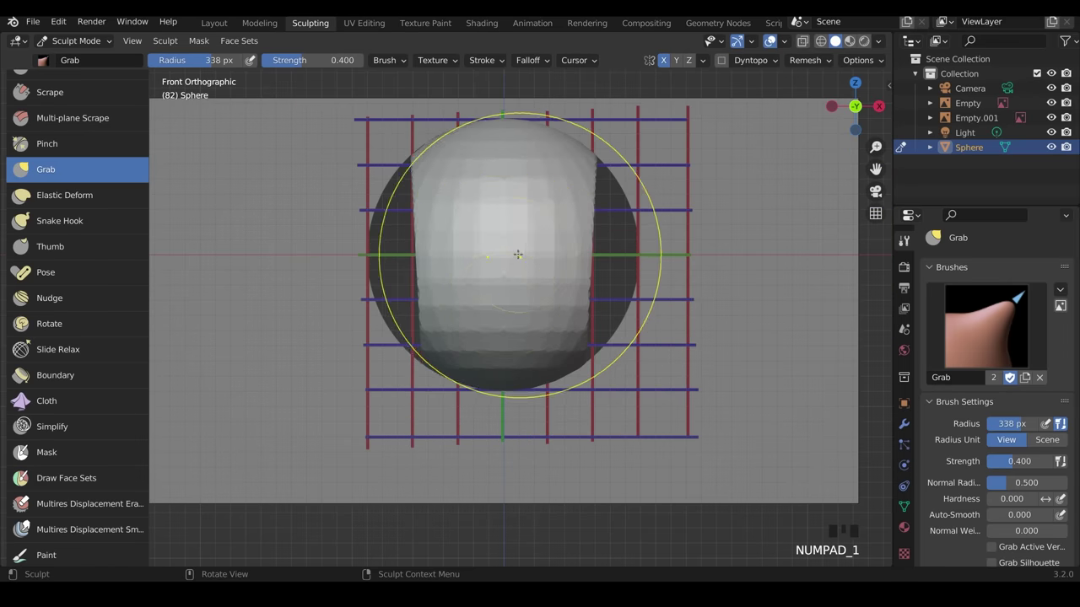
{"action": "mouse_move", "coordinate": [499, 313]}
{"action": "left_mouse_down"}
{"action": "mouse_move", "coordinate": [512, 428]}
{"action": "mouse_move", "coordinate": [503, 437]}
{"action": "left_mouse_up"}
{"action": "mouse_move", "coordinate": [528, 388]}
{"action": "left_mouse_down"}
{"action": "mouse_move", "coordinate": [538, 399]}
{"action": "mouse_move", "coordinate": [554, 379]}
{"action": "left_mouse_up"}
{"action": "left_click_drag", "start_coordinate": [517, 447], "coordinate": [517, 434]}
{"action": "left_click_drag", "start_coordinate": [542, 380], "coordinate": [549, 396]}
{"action": "left_click_drag", "start_coordinate": [526, 433], "coordinate": [528, 424]}
{"action": "left_click_drag", "start_coordinate": [543, 382], "coordinate": [537, 406]}
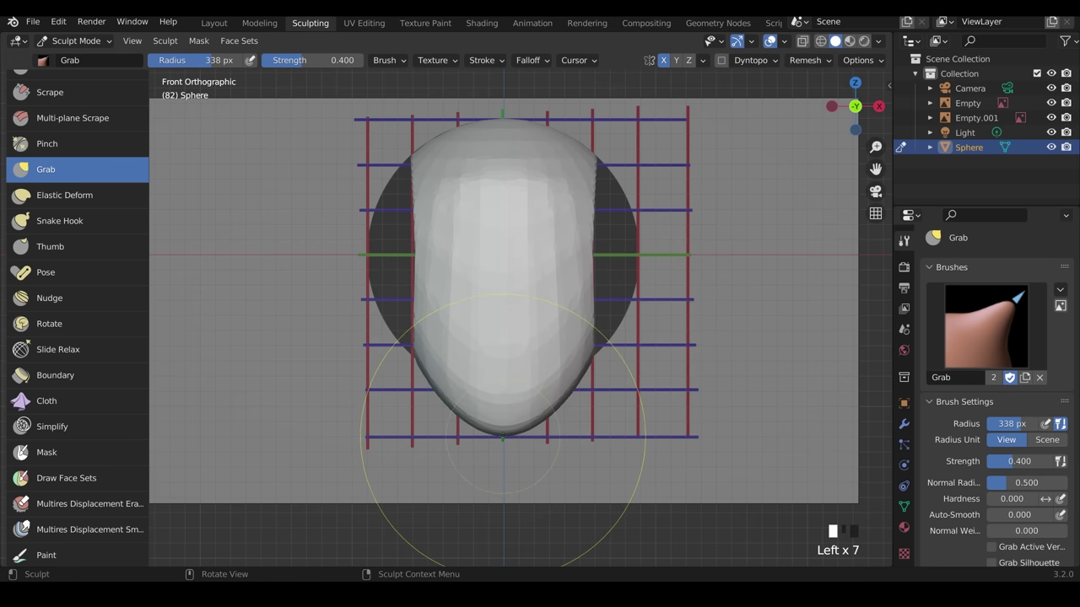
Pull the forehead, face front and chin forward in the right orthographic view, ahead of the sphere's original front edge.
{"action": "key", "text": "KP_3"}
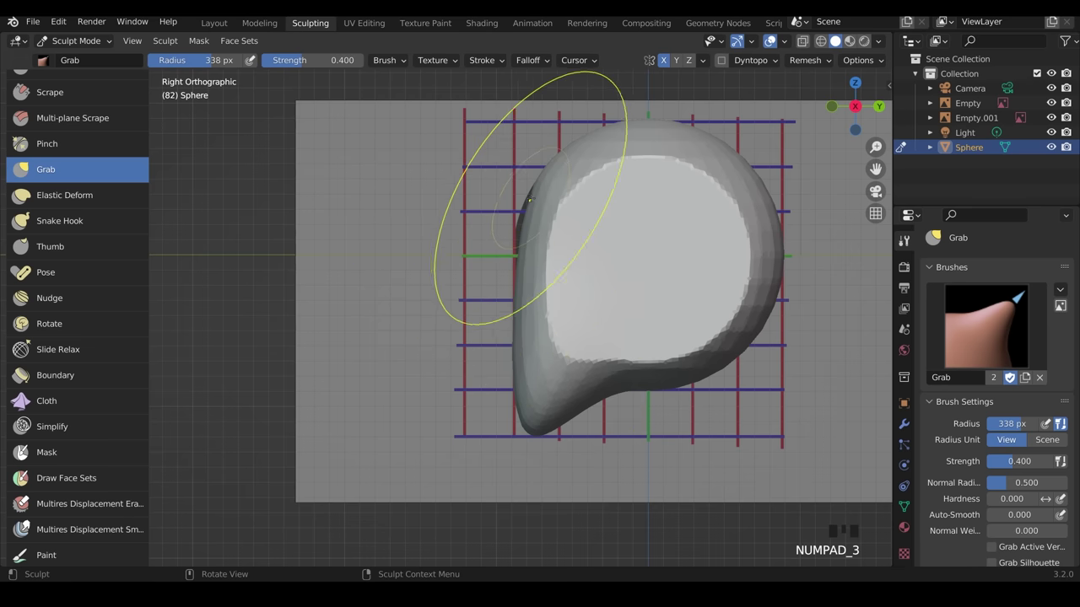
{"action": "mouse_move", "coordinate": [517, 205]}
{"action": "left_mouse_down"}
{"action": "mouse_move", "coordinate": [507, 197]}
{"action": "mouse_move", "coordinate": [473, 218]}
{"action": "left_mouse_up"}
{"action": "left_click_drag", "start_coordinate": [517, 305], "coordinate": [491, 309]}
{"action": "left_click_drag", "start_coordinate": [513, 348], "coordinate": [493, 351]}
{"action": "left_click_drag", "start_coordinate": [524, 399], "coordinate": [503, 400]}
{"action": "mouse_move", "coordinate": [524, 434]}
{"action": "left_mouse_down"}
{"action": "mouse_move", "coordinate": [495, 403]}
{"action": "mouse_move", "coordinate": [494, 380]}
{"action": "mouse_move", "coordinate": [509, 424]}
{"action": "left_mouse_up"}
{"action": "mouse_move", "coordinate": [509, 426]}
{"action": "left_mouse_down"}
{"action": "mouse_move", "coordinate": [494, 385]}
{"action": "mouse_move", "coordinate": [528, 327]}
{"action": "mouse_move", "coordinate": [513, 314]}
{"action": "mouse_move", "coordinate": [524, 224]}
{"action": "left_mouse_up"}
Refine the lower face and chin profile with small Grab strokes into a straighter front line.
{"action": "scroll", "coordinate": [494, 337], "scroll_direction": "up", "scroll_amount": 2}
{"action": "left_click_drag", "start_coordinate": [525, 320], "coordinate": [519, 348]}
{"action": "left_click_drag", "start_coordinate": [522, 384], "coordinate": [520, 401]}
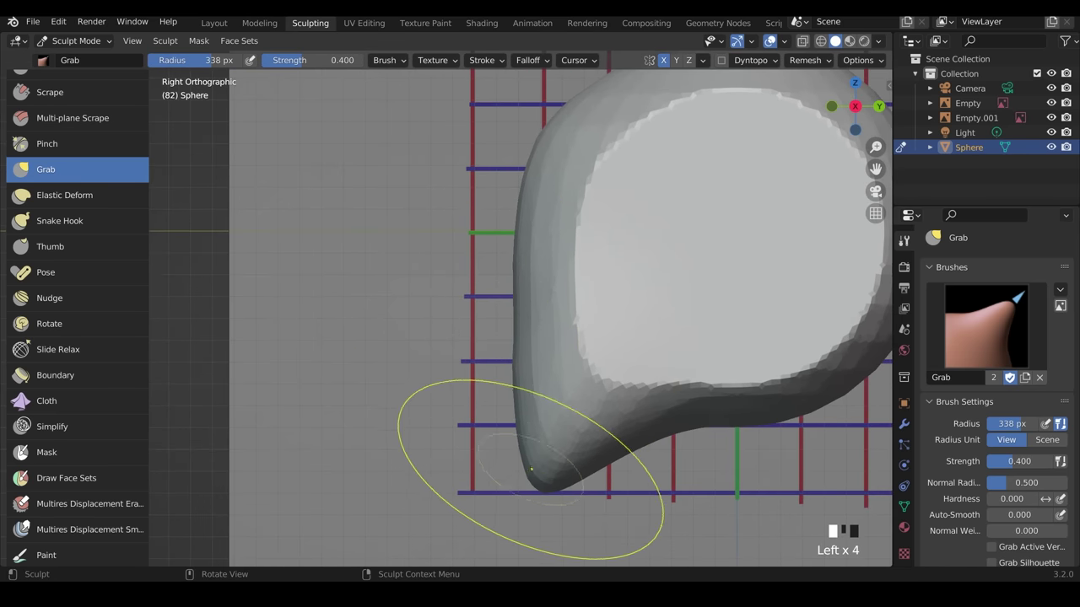
{"action": "left_click_drag", "start_coordinate": [532, 469], "coordinate": [522, 465]}
{"action": "left_click_drag", "start_coordinate": [517, 417], "coordinate": [517, 417]}
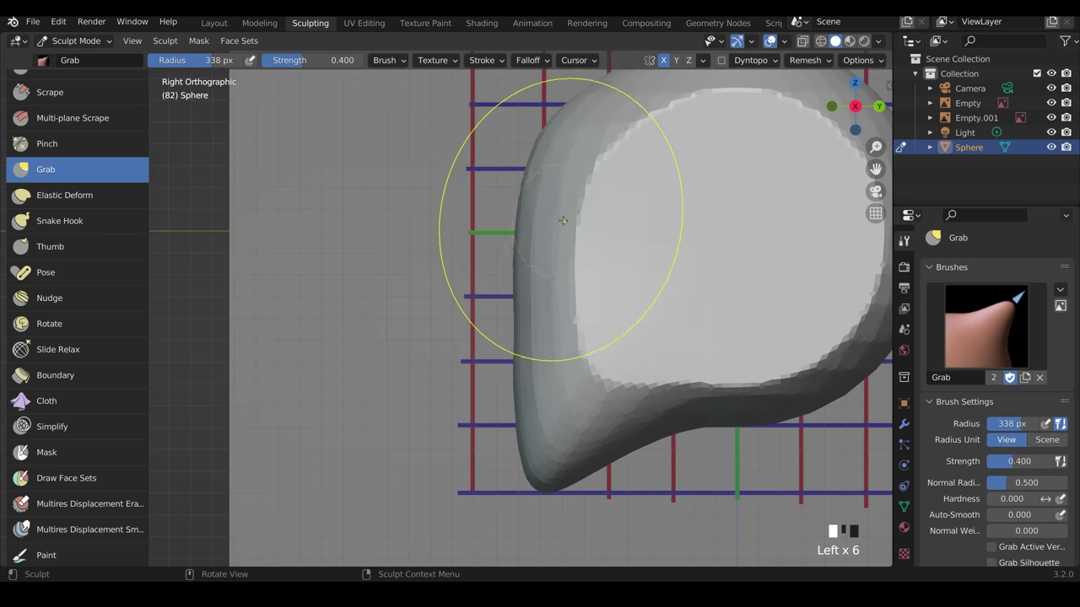
Pull the underside between the chin and the back of the skull down to form the jaw in side view.
{"action": "scroll", "coordinate": [562, 221], "scroll_direction": "down", "scroll_amount": 2}
{"action": "middle_click_drag", "start_coordinate": [588, 248], "coordinate": [583, 270], "text": "shift"}
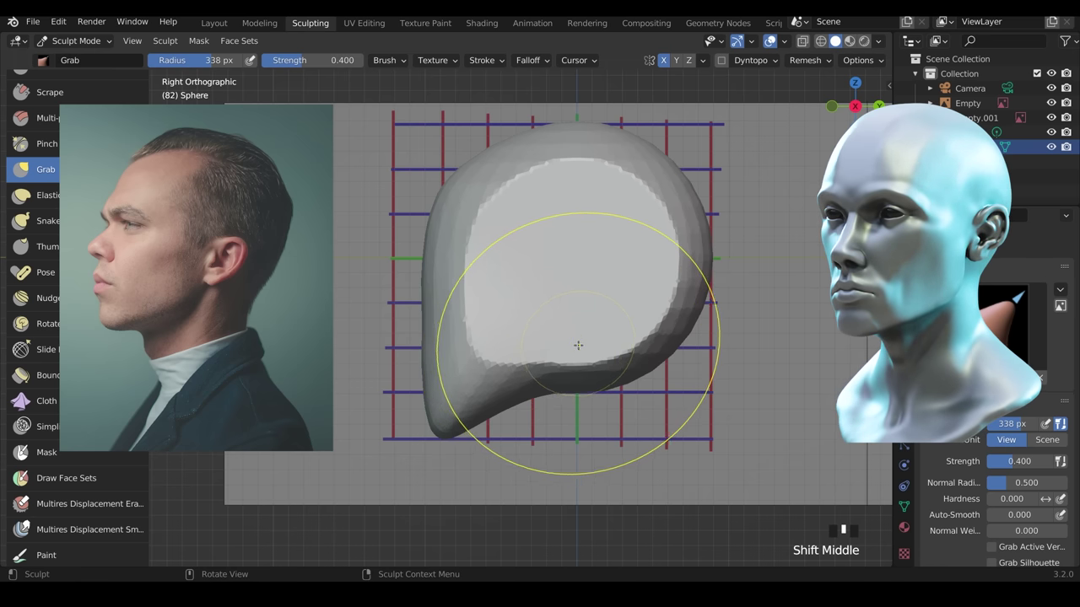
{"action": "mouse_move", "coordinate": [574, 345]}
{"action": "left_mouse_down"}
{"action": "mouse_move", "coordinate": [523, 403]}
{"action": "mouse_move", "coordinate": [543, 437]}
{"action": "left_mouse_up"}
{"action": "left_click_drag", "start_coordinate": [450, 441], "coordinate": [444, 433]}
{"action": "left_click_drag", "start_coordinate": [557, 402], "coordinate": [557, 408]}
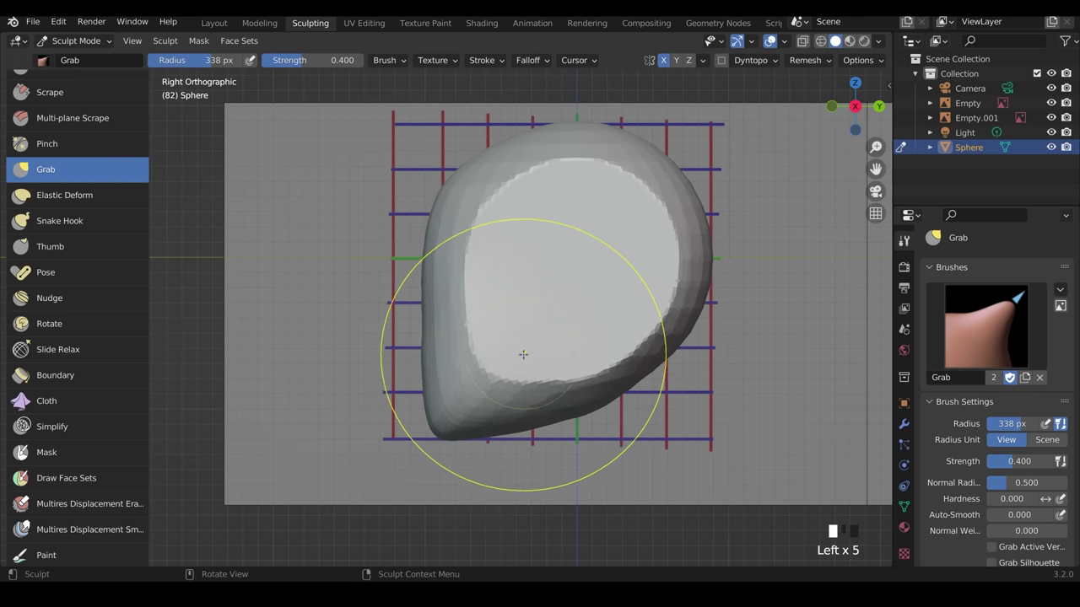
Reshape the jaw in side view, stretching its bottom edge backward along the lowest grid line and raising the area behind it.
{"action": "left_click_drag", "start_coordinate": [490, 360], "coordinate": [488, 374]}
{"action": "left_click_drag", "start_coordinate": [533, 358], "coordinate": [554, 373]}
{"action": "mouse_move", "coordinate": [591, 379]}
{"action": "left_mouse_down"}
{"action": "mouse_move", "coordinate": [578, 384]}
{"action": "mouse_move", "coordinate": [561, 341]}
{"action": "left_mouse_up"}
{"action": "left_click_drag", "start_coordinate": [542, 399], "coordinate": [560, 416]}
{"action": "left_click_drag", "start_coordinate": [523, 406], "coordinate": [544, 418]}
{"action": "left_click_drag", "start_coordinate": [547, 414], "coordinate": [577, 423]}
{"action": "left_click_drag", "start_coordinate": [513, 437], "coordinate": [546, 436]}
Reduce the Grab radius to 218 px and push the hollow behind the jaw upward.
{"action": "key", "text": "f"}
{"action": "left_click", "coordinate": [706, 411]}
{"action": "left_click_drag", "start_coordinate": [563, 389], "coordinate": [570, 371]}
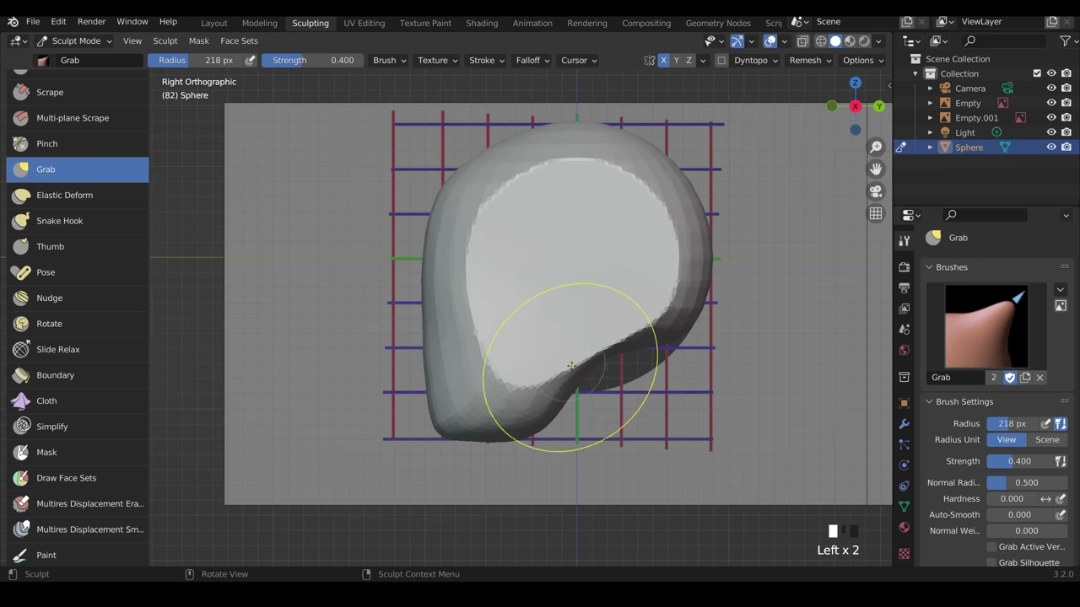
Smooth the head's faceted surface and the hard edges around its flattened sides.
{"action": "mouse_move", "coordinate": [637, 397]}
{"action": "middle_mouse_down"}
{"action": "mouse_move", "coordinate": [708, 427]}
{"action": "mouse_move", "coordinate": [614, 414]}
{"action": "middle_mouse_up"}
{"action": "scroll", "coordinate": [704, 426], "scroll_direction": "down", "scroll_amount": 2}
{"action": "scroll", "coordinate": [675, 429], "scroll_direction": "up", "scroll_amount": 3}
{"action": "mouse_move", "coordinate": [623, 345]}
{"action": "middle_mouse_down"}
{"action": "mouse_move", "coordinate": [506, 363]}
{"action": "mouse_move", "coordinate": [542, 366]}
{"action": "middle_mouse_up"}
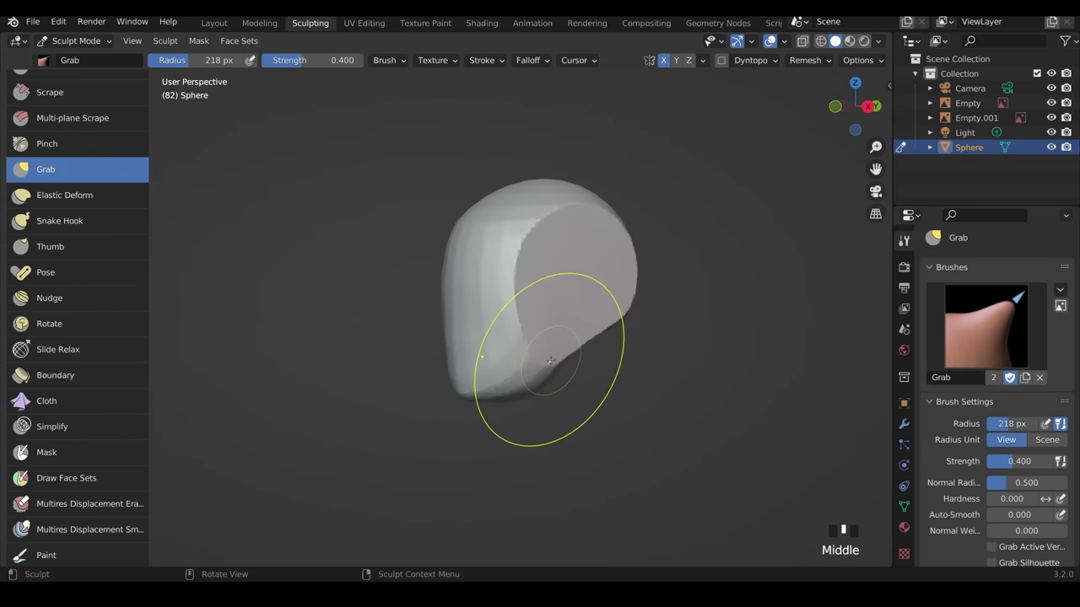
{"action": "left_click_drag", "start_coordinate": [552, 364], "coordinate": [517, 318], "text": "shift"}
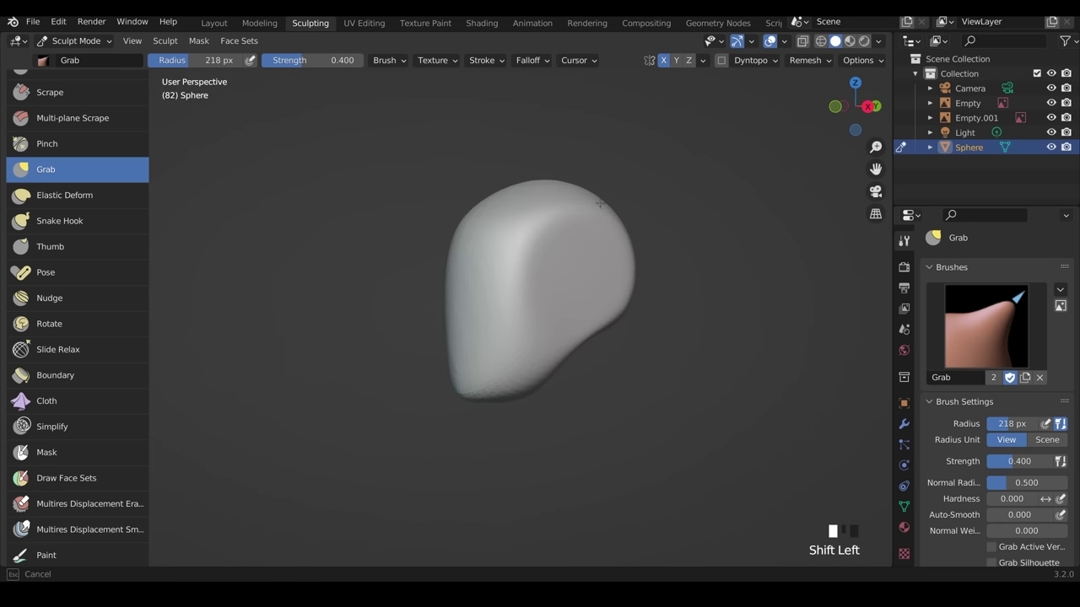
{"action": "left_click_drag", "start_coordinate": [599, 203], "coordinate": [590, 211], "text": "shift"}
{"action": "mouse_move", "coordinate": [501, 241]}
{"action": "middle_mouse_down"}
{"action": "mouse_move", "coordinate": [554, 315]}
{"action": "mouse_move", "coordinate": [518, 292]}
{"action": "mouse_move", "coordinate": [599, 291]}
{"action": "mouse_move", "coordinate": [602, 270]}
{"action": "mouse_move", "coordinate": [585, 282]}
{"action": "middle_mouse_up"}
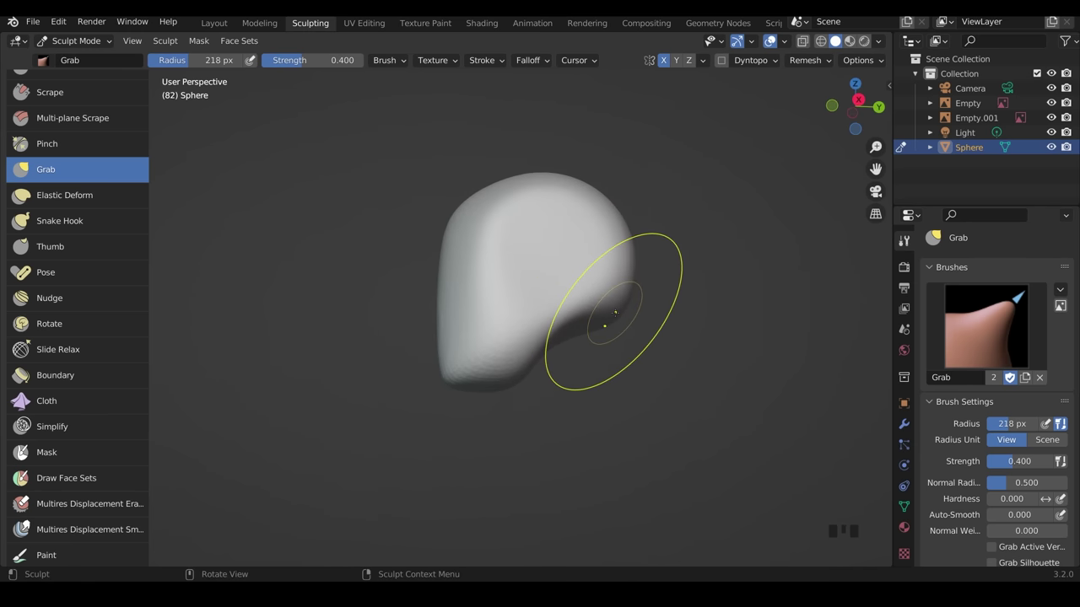
Paint a round neck mask on the head's underside behind the jaw using the Mask brush at a 96 px radius.
{"action": "key", "text": "KP_3"}
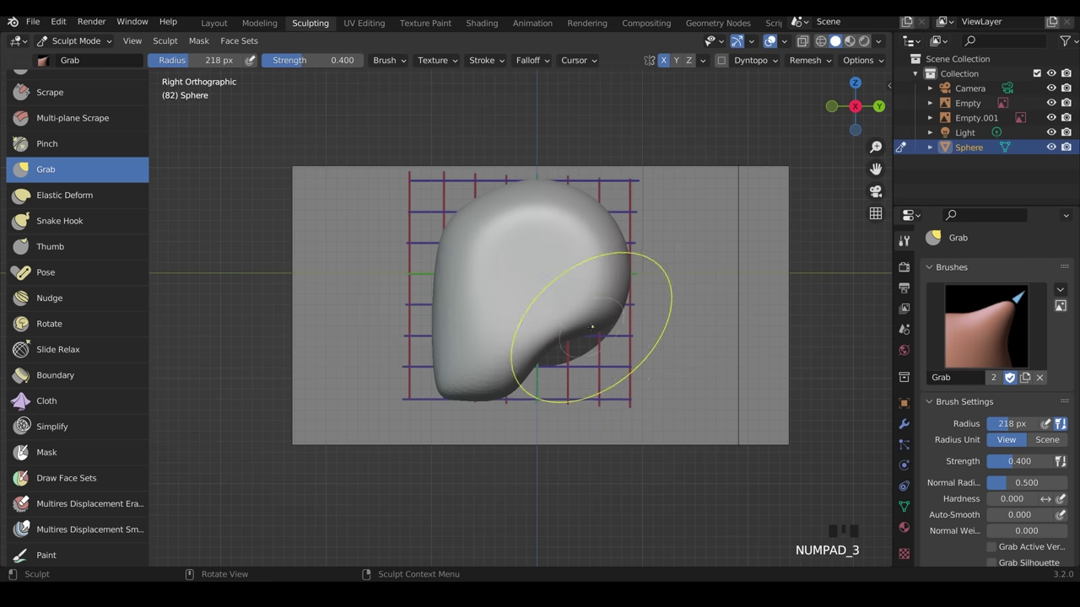
{"action": "middle_click_drag", "start_coordinate": [639, 464], "coordinate": [506, 386]}
{"action": "scroll", "coordinate": [523, 363], "scroll_direction": "up", "scroll_amount": 2}
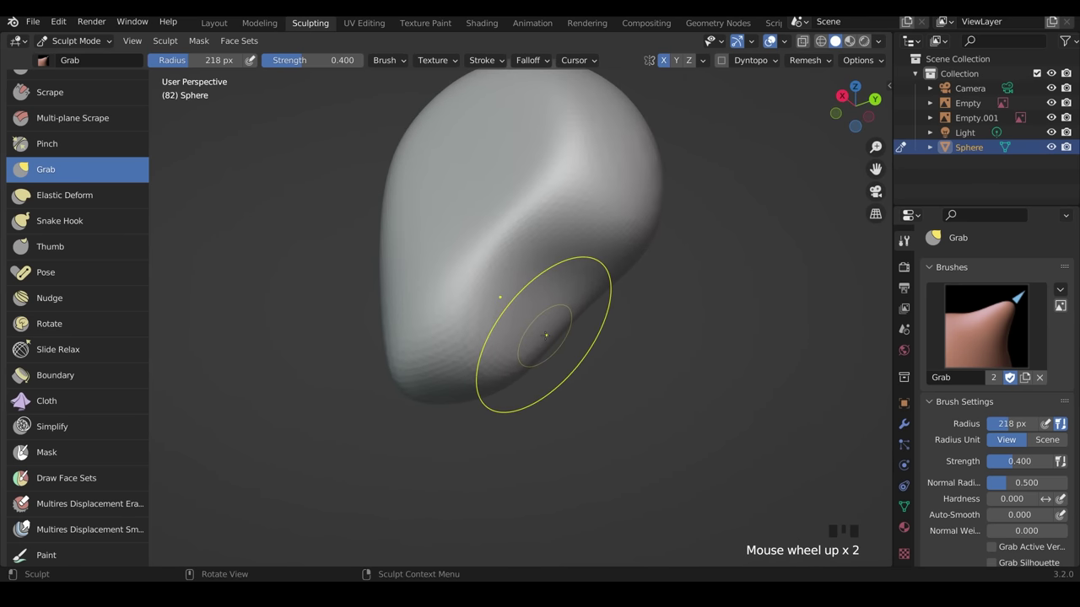
{"action": "scroll", "coordinate": [88, 295], "scroll_direction": "down", "scroll_amount": 1}
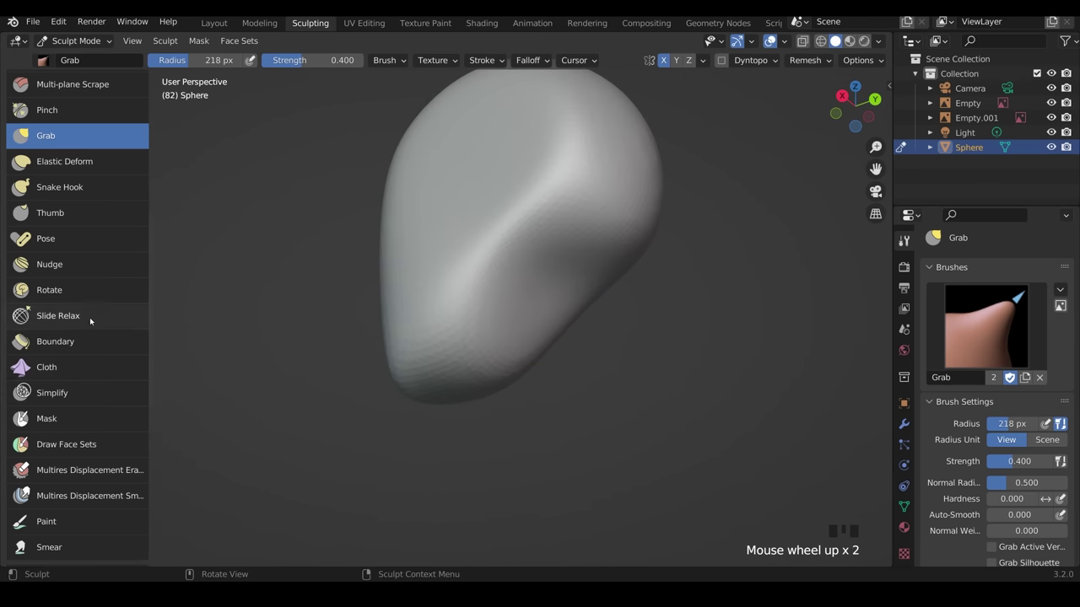
{"action": "left_click", "coordinate": [46, 418]}
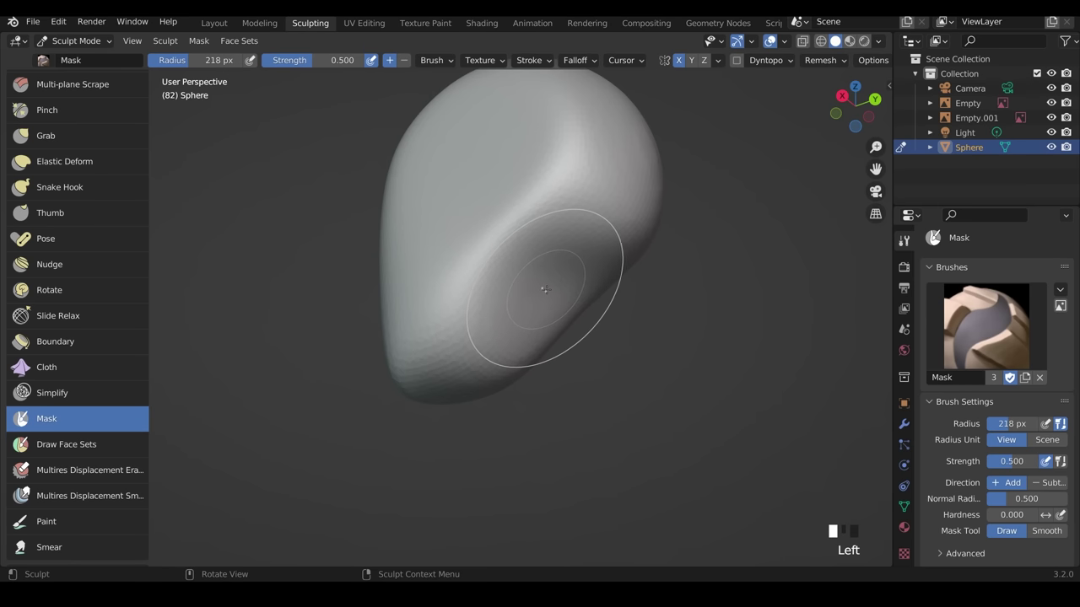
{"action": "key", "text": "f"}
{"action": "left_click", "coordinate": [499, 291]}
{"action": "mouse_move", "coordinate": [498, 291]}
{"action": "middle_mouse_down"}
{"action": "mouse_move", "coordinate": [506, 229]}
{"action": "mouse_move", "coordinate": [482, 278]}
{"action": "middle_mouse_up"}
{"action": "mouse_move", "coordinate": [482, 278]}
{"action": "left_mouse_down"}
{"action": "mouse_move", "coordinate": [458, 265]}
{"action": "mouse_move", "coordinate": [451, 291]}
{"action": "mouse_move", "coordinate": [461, 286]}
{"action": "left_mouse_up"}
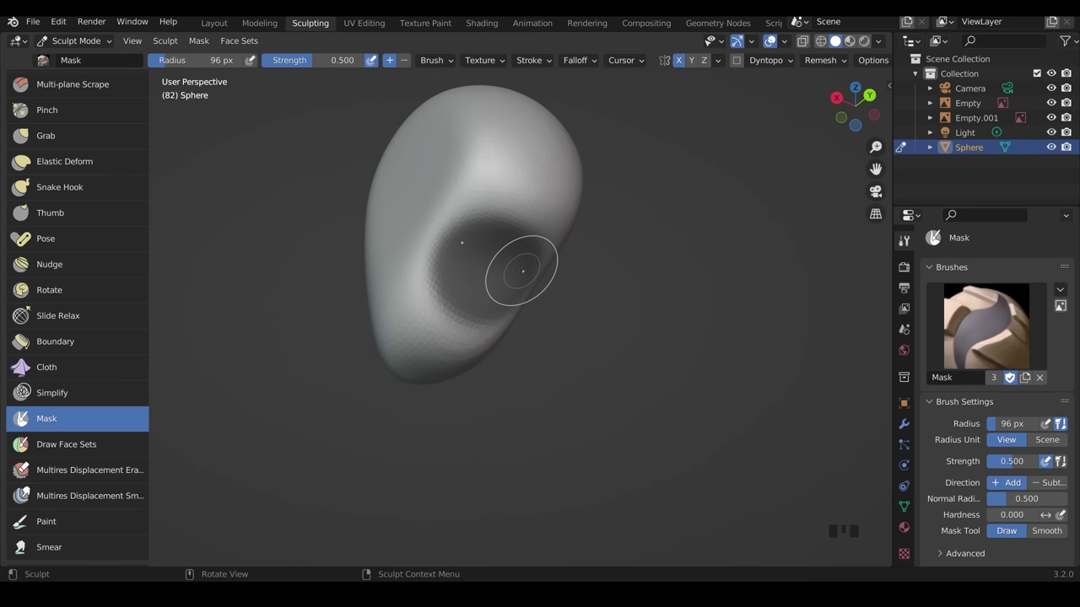
Switch to the Grab brush at a 270 px radius and pull the lower back of the skull toward the masked area.
{"action": "left_click", "coordinate": [85, 135]}
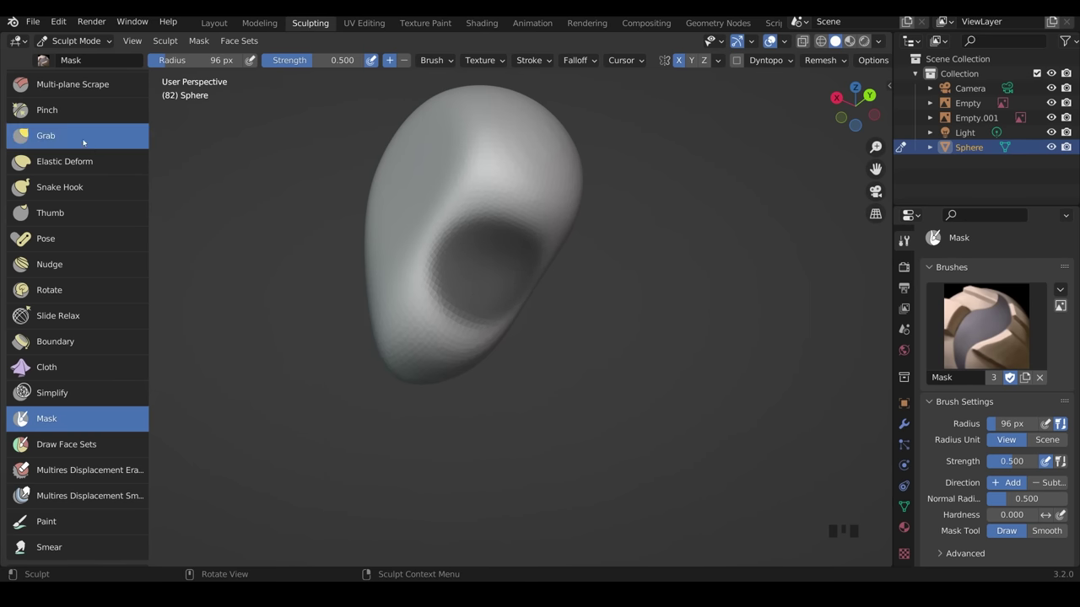
{"action": "key", "text": "f"}
{"action": "left_click", "coordinate": [720, 219]}
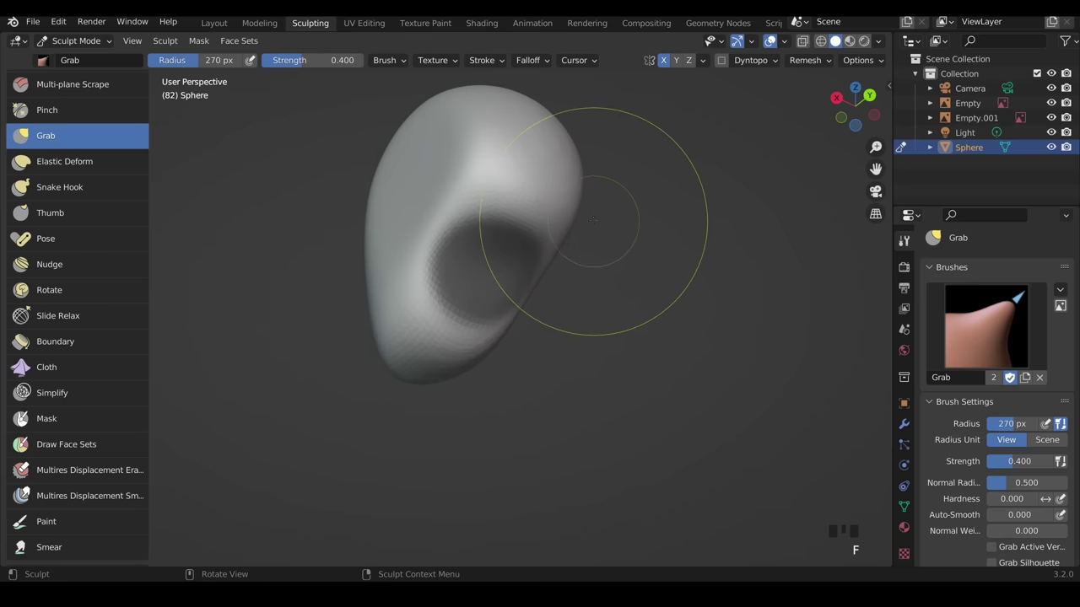
{"action": "mouse_move", "coordinate": [556, 211]}
{"action": "left_mouse_down"}
{"action": "mouse_move", "coordinate": [649, 192]}
{"action": "mouse_move", "coordinate": [528, 242]}
{"action": "mouse_move", "coordinate": [554, 205]}
{"action": "mouse_move", "coordinate": [524, 239]}
{"action": "mouse_move", "coordinate": [501, 218]}
{"action": "mouse_move", "coordinate": [505, 268]}
{"action": "left_mouse_up"}
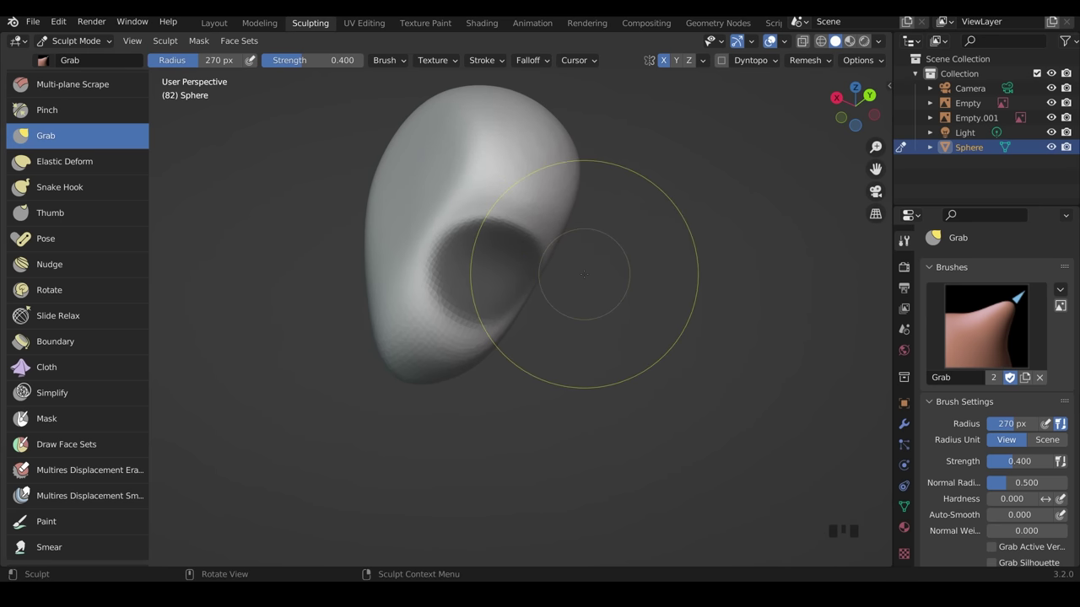
Undo the last Grab stroke and invert the mask so that only the round neck area can be edited.
{"action": "key", "text": "ctrl+z"}
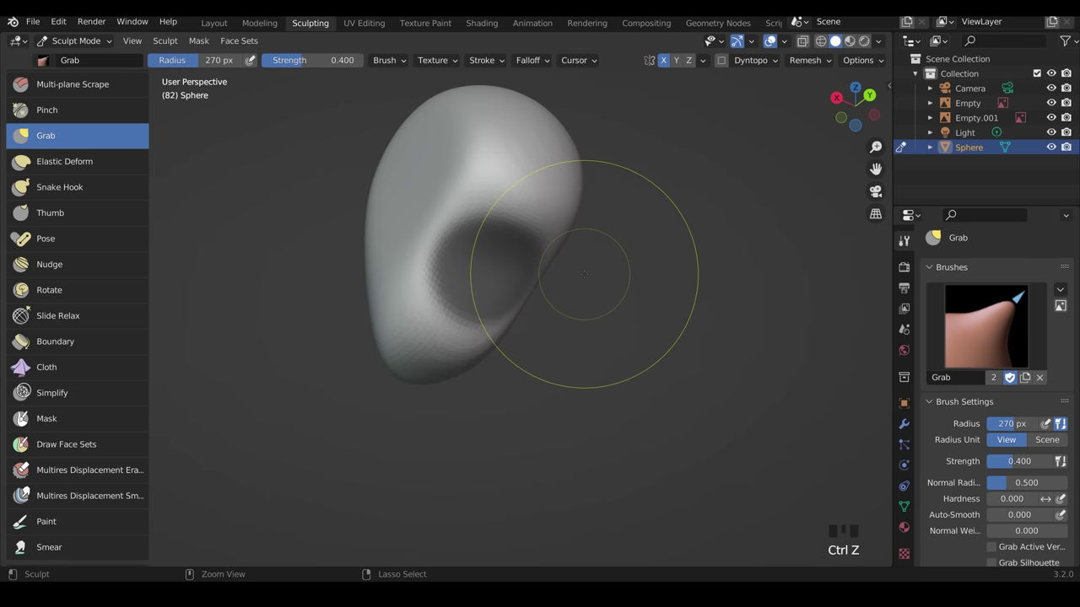
{"action": "key", "text": "ctrl+i"}
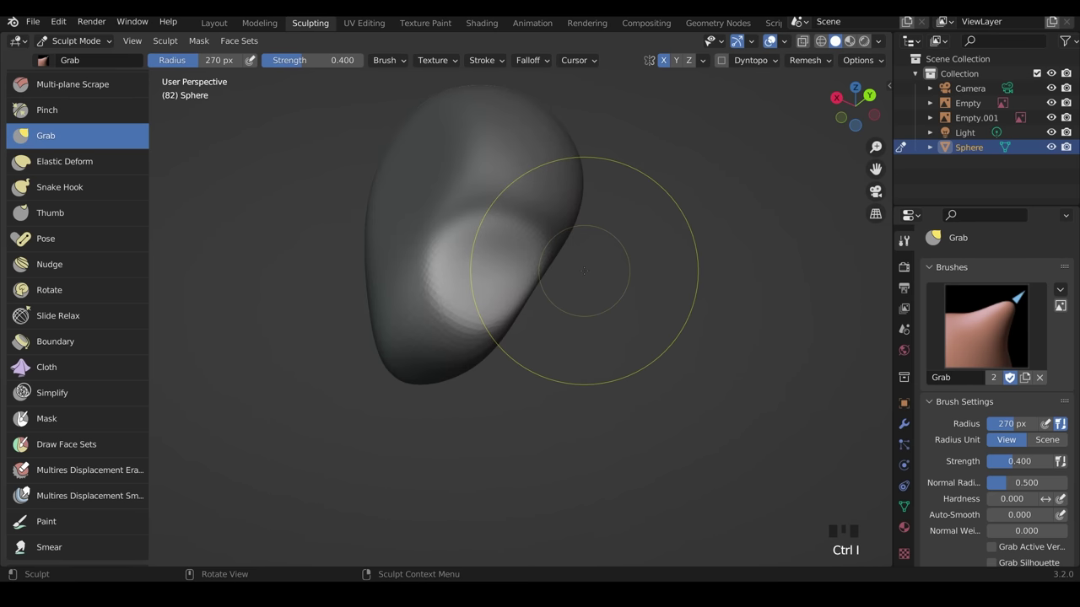
{"action": "left_click", "coordinate": [202, 41]}
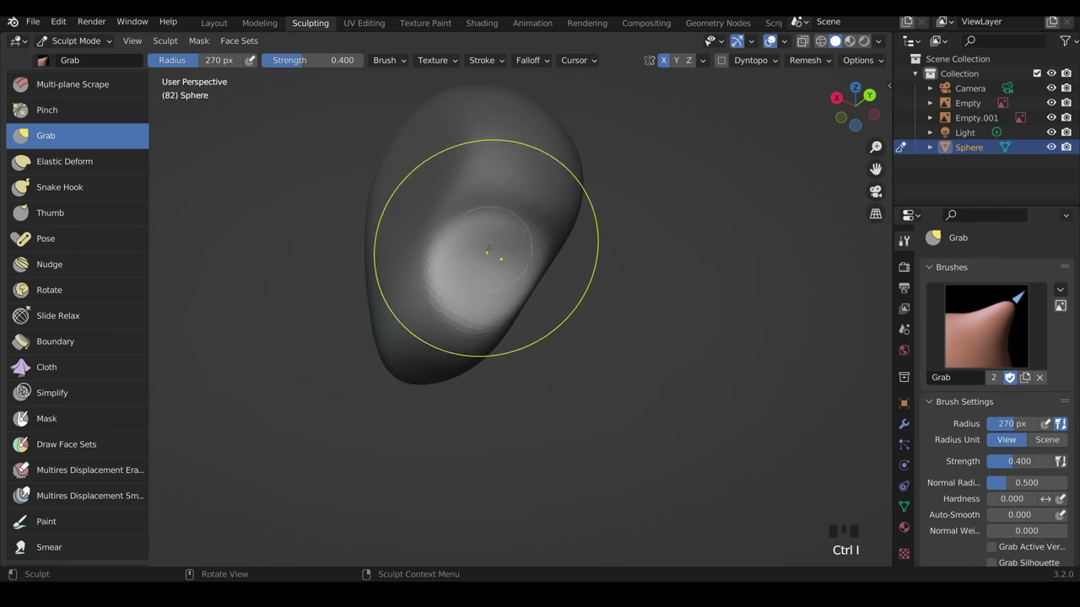
{"action": "left_click_drag", "start_coordinate": [481, 280], "coordinate": [510, 317]}
{"action": "left_click_drag", "start_coordinate": [494, 291], "coordinate": [523, 340]}
{"action": "mouse_move", "coordinate": [489, 257]}
{"action": "left_mouse_down"}
{"action": "mouse_move", "coordinate": [514, 279]}
{"action": "mouse_move", "coordinate": [501, 318]}
{"action": "left_mouse_up"}
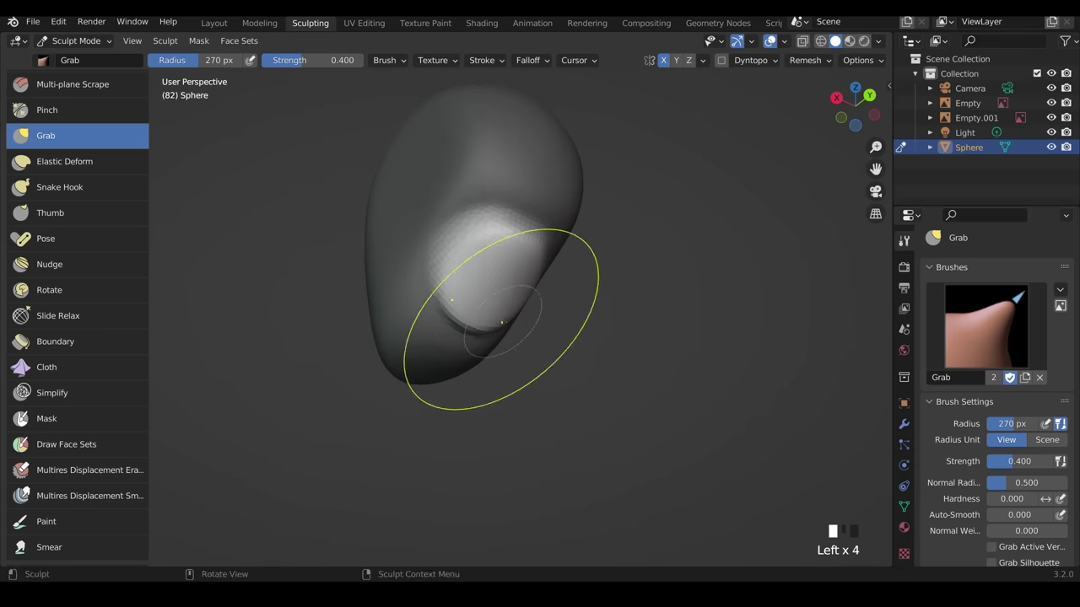
{"action": "middle_click_drag", "start_coordinate": [506, 320], "coordinate": [647, 342]}
{"action": "key", "text": "ctrl+z"}
{"action": "key", "text": "ctrl+z"}
{"action": "key", "text": "ctrl+z"}
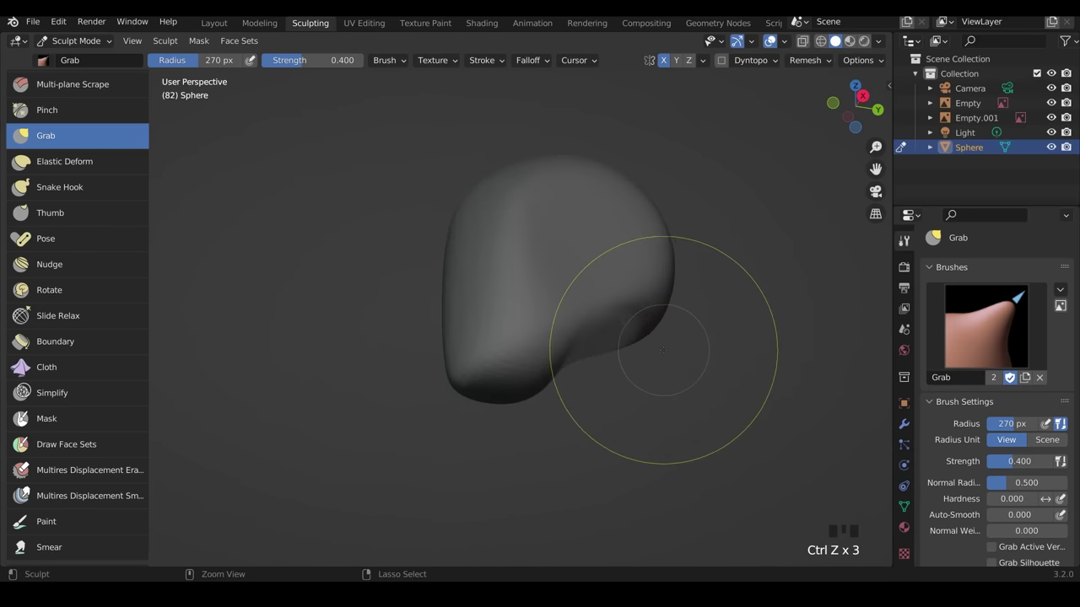
Pull the unmasked area down and backward with the Move tool in the right side view to form a slanted neck.
{"action": "mouse_move", "coordinate": [635, 380]}
{"action": "middle_mouse_down"}
{"action": "mouse_move", "coordinate": [552, 261]}
{"action": "mouse_move", "coordinate": [541, 273]}
{"action": "middle_mouse_up"}
{"action": "scroll", "coordinate": [104, 359], "scroll_direction": "down", "scroll_amount": 10}
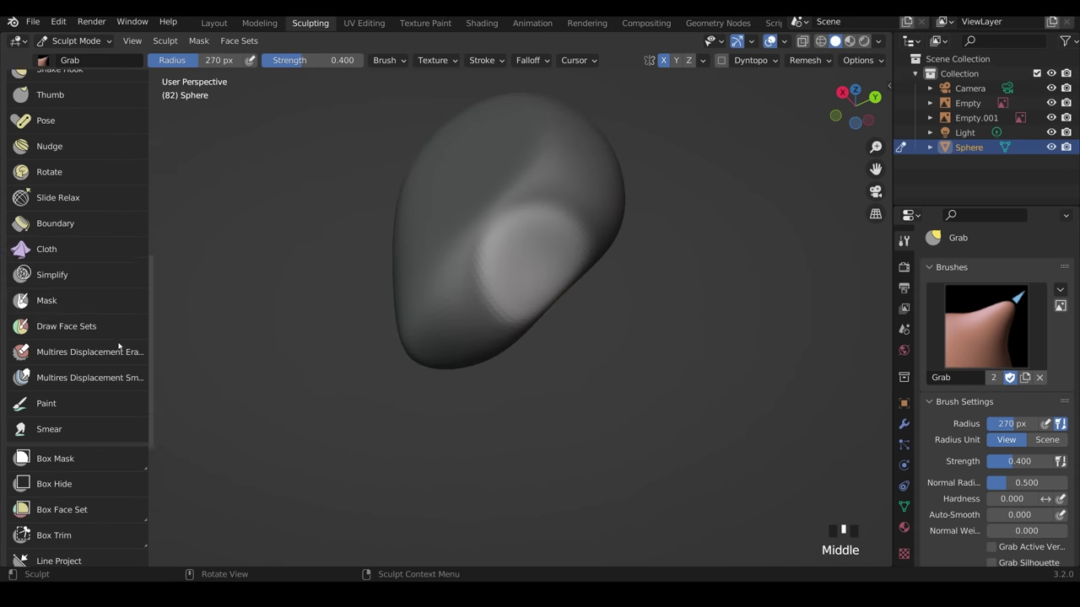
{"action": "left_click", "coordinate": [71, 472]}
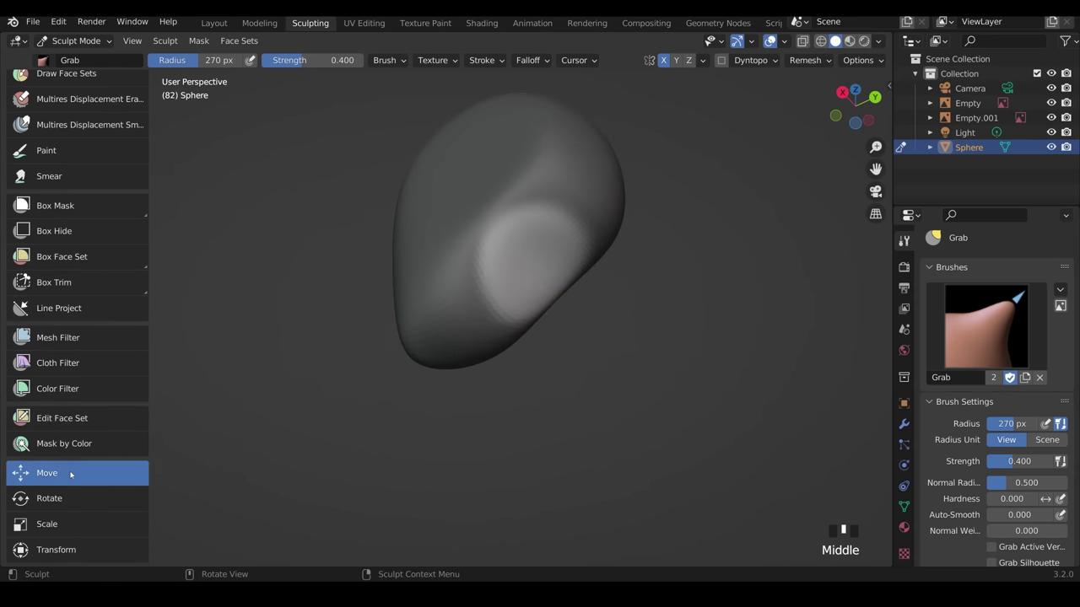
{"action": "key", "text": "KP_3"}
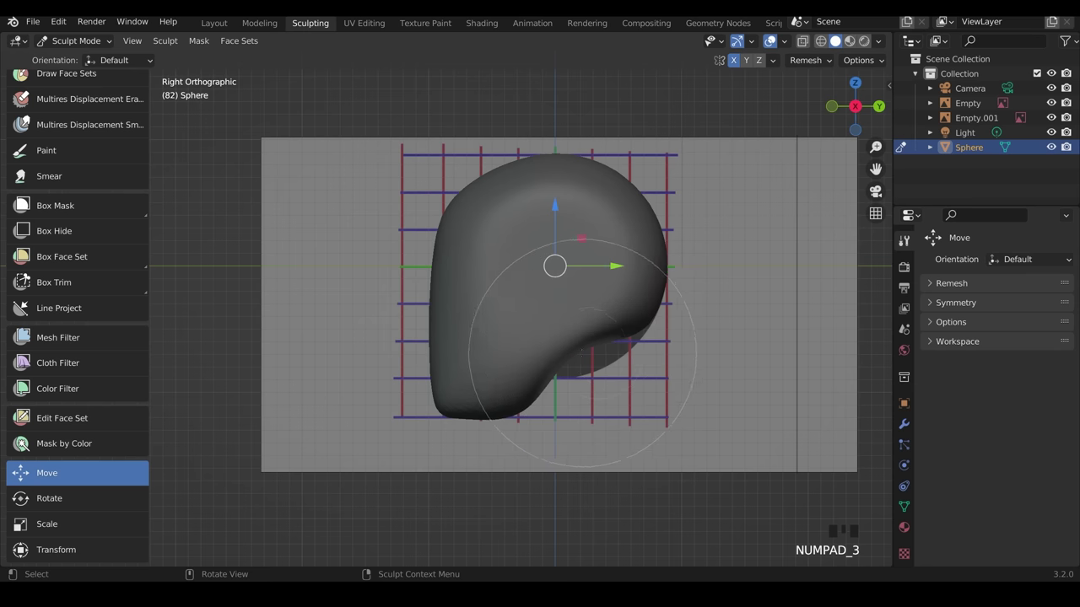
{"action": "mouse_move", "coordinate": [555, 266]}
{"action": "left_mouse_down"}
{"action": "mouse_move", "coordinate": [566, 365]}
{"action": "mouse_move", "coordinate": [606, 376]}
{"action": "mouse_move", "coordinate": [609, 393]}
{"action": "left_mouse_up"}
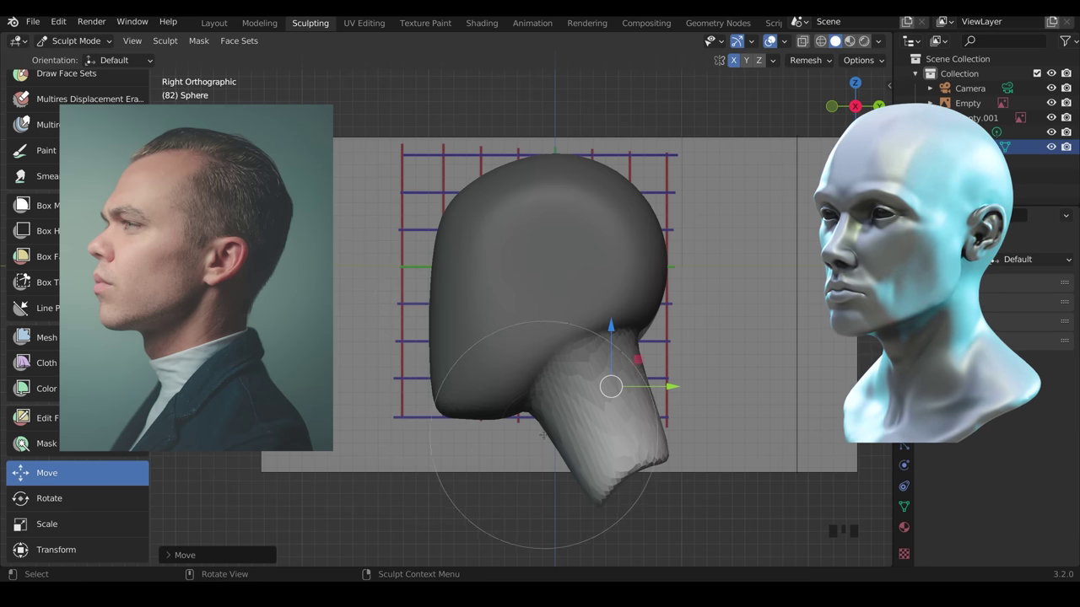
{"action": "left_click_drag", "start_coordinate": [610, 329], "coordinate": [614, 345]}
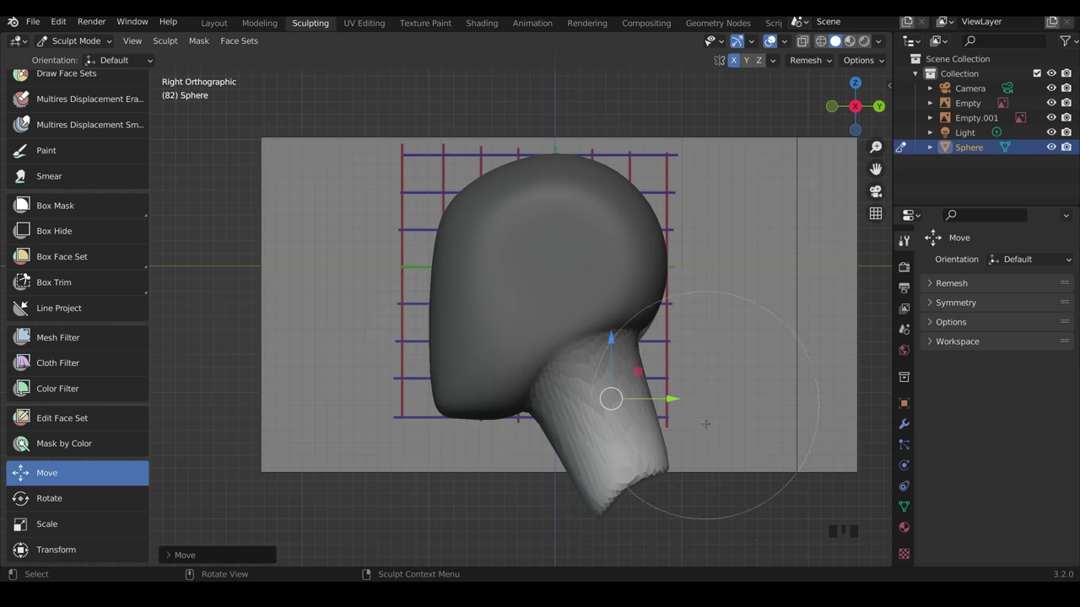
Clear the mask from the whole head.
{"action": "middle_click_drag", "start_coordinate": [591, 455], "coordinate": [698, 407]}
{"action": "key", "text": "alt+m"}
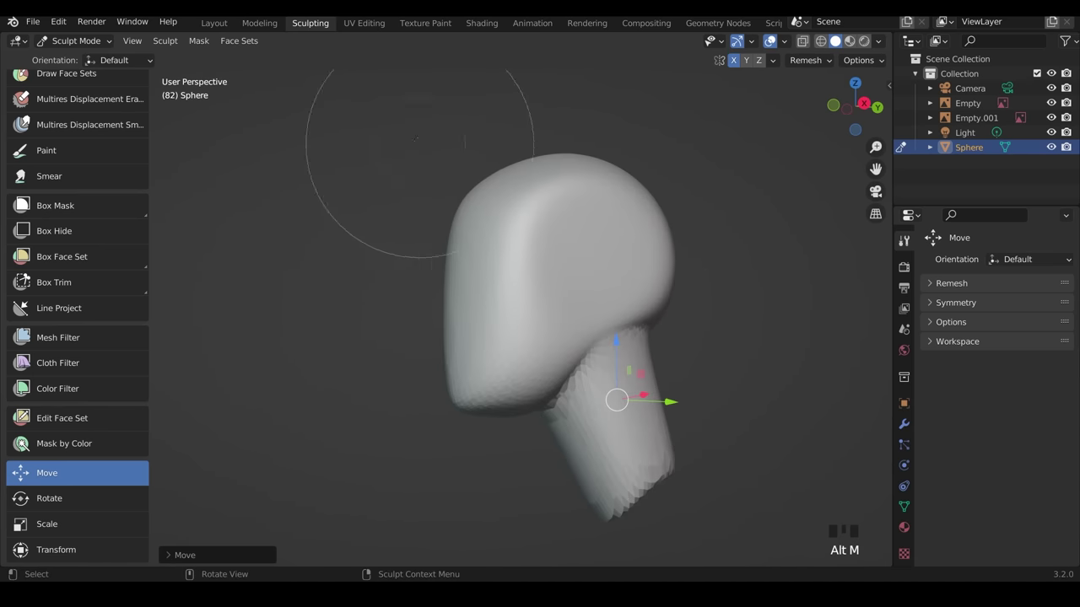
{"action": "left_click", "coordinate": [201, 41]}
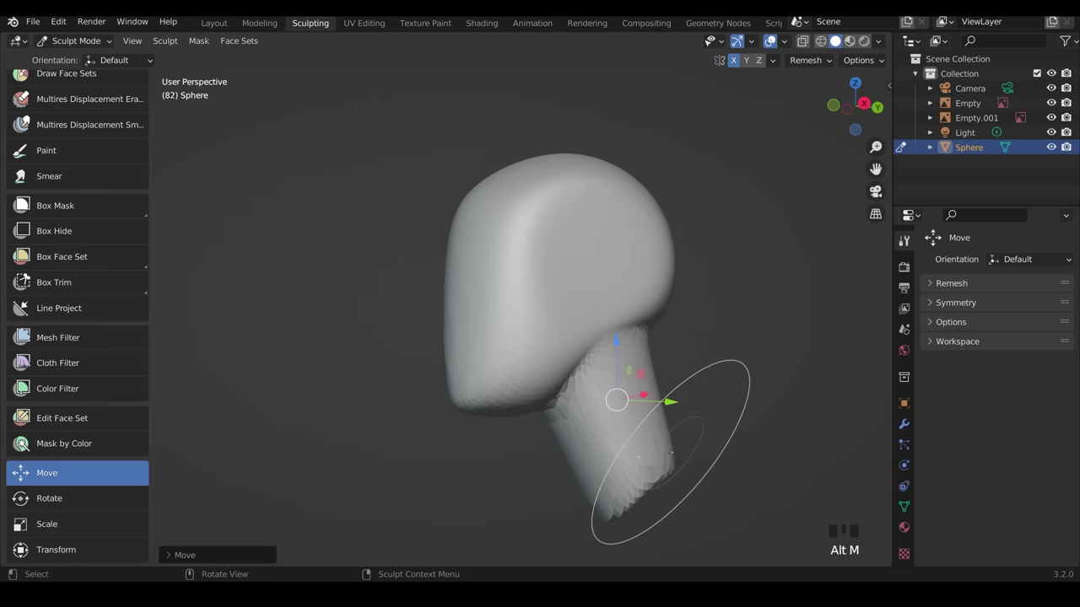
Using the Grab brush at a 270 px radius, pull the neck's lower front corner forward and down and its lower back corner slightly backward.
{"action": "key", "text": "KP_3"}
{"action": "key", "text": "ctrl+z"}
{"action": "key", "text": "ctrl+z"}
{"action": "scroll", "coordinate": [138, 304], "scroll_direction": "up", "scroll_amount": 10}
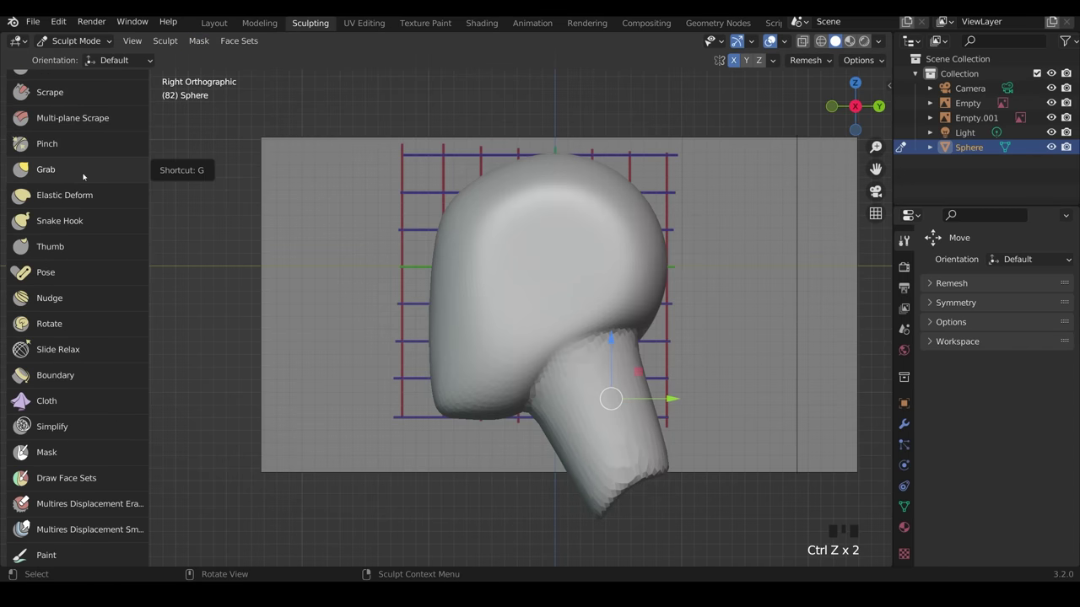
{"action": "left_click", "coordinate": [82, 175]}
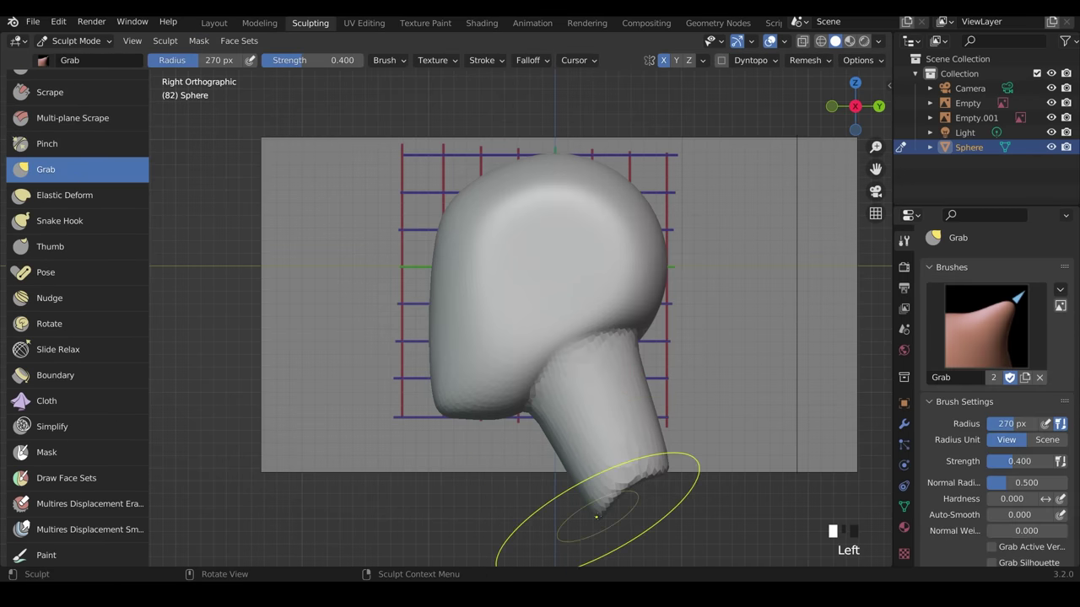
{"action": "left_click_drag", "start_coordinate": [580, 513], "coordinate": [516, 537]}
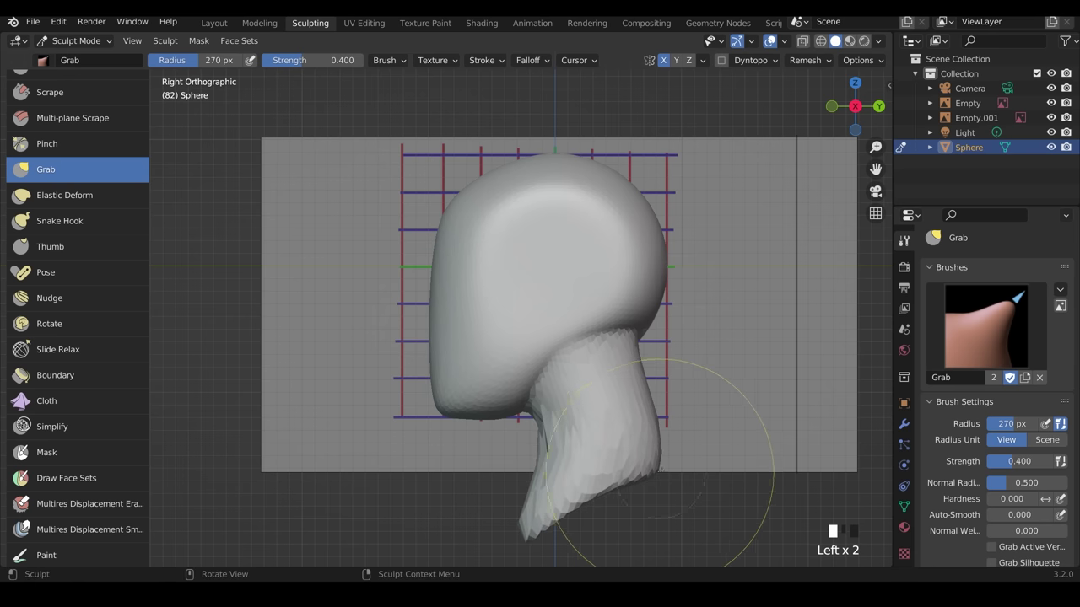
{"action": "left_click_drag", "start_coordinate": [647, 469], "coordinate": [670, 480]}
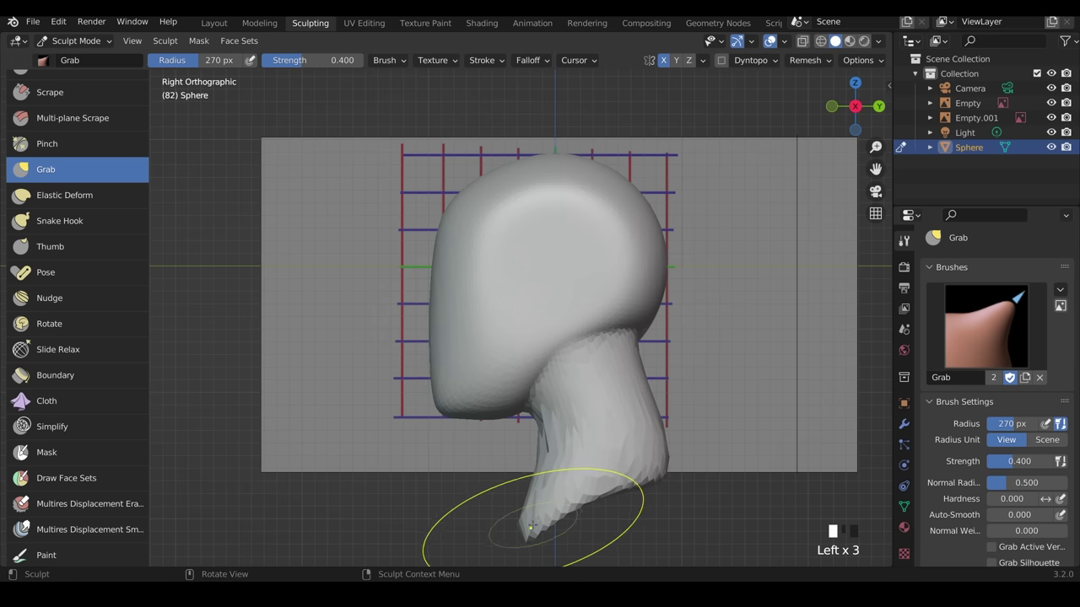
{"action": "left_click_drag", "start_coordinate": [531, 527], "coordinate": [533, 539]}
{"action": "left_click_drag", "start_coordinate": [538, 499], "coordinate": [554, 500]}
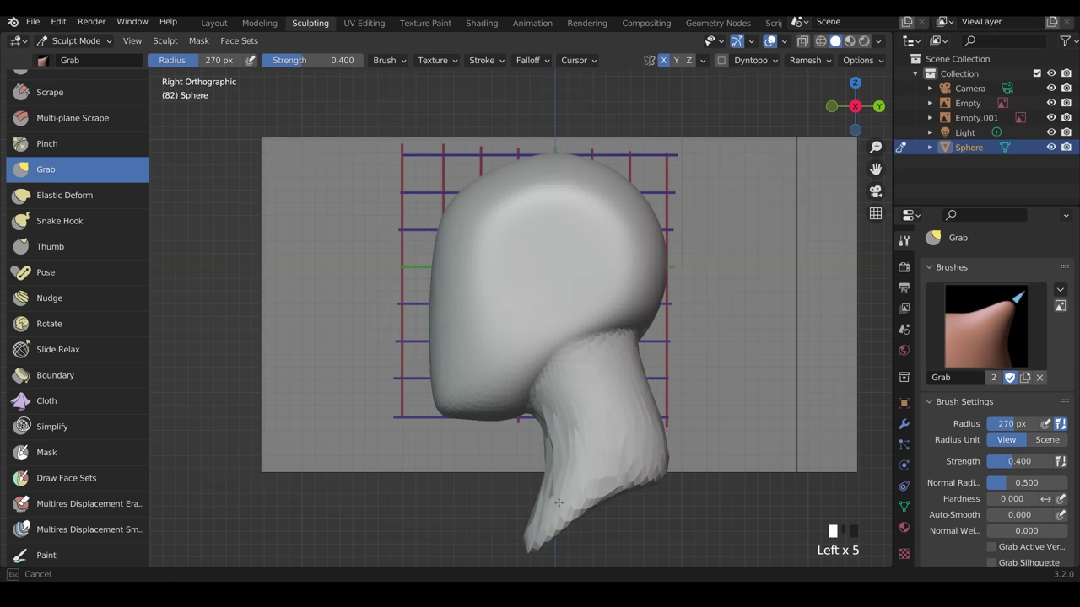
Remesh the head and smooth the stretched, jagged surface of the neck.
{"action": "middle_click_drag", "start_coordinate": [559, 503], "coordinate": [639, 482]}
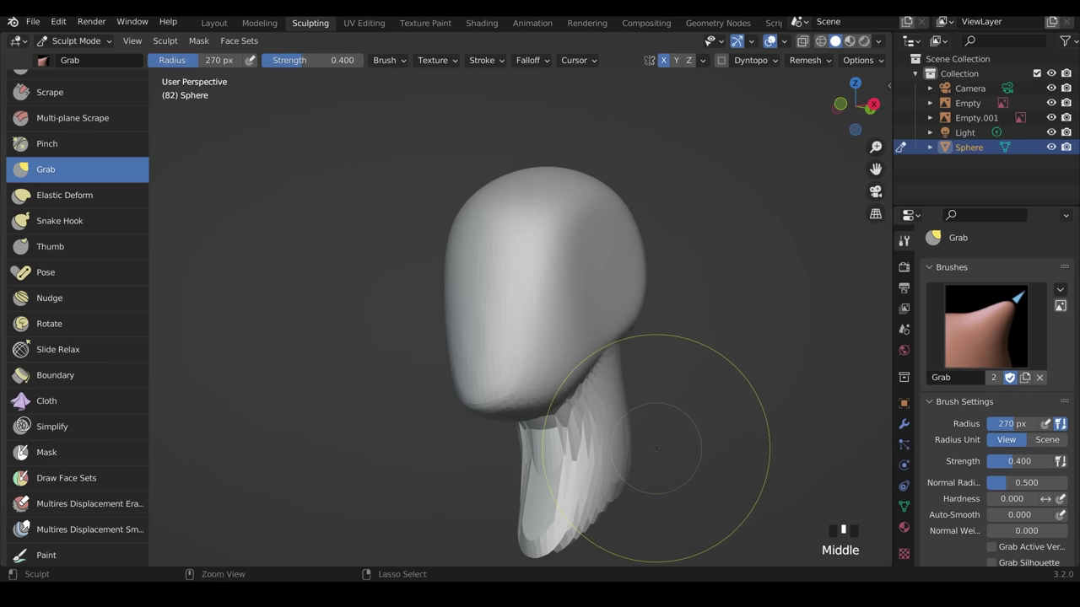
{"action": "key", "text": "ctrl+r"}
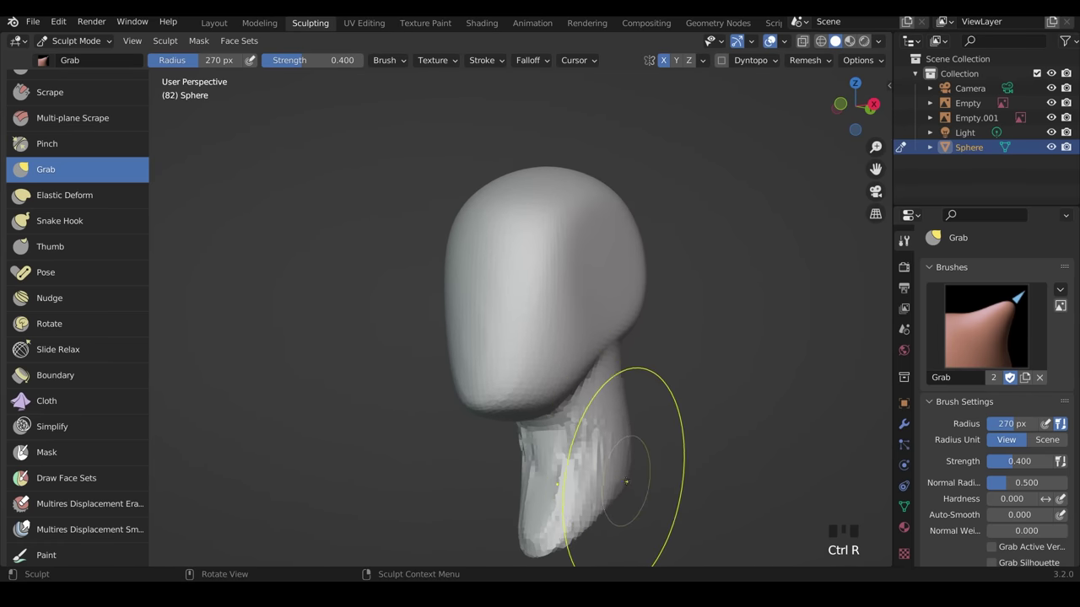
{"action": "mouse_move", "coordinate": [588, 453]}
{"action": "left_mouse_down", "text": "shift"}
{"action": "mouse_move", "coordinate": [590, 506]}
{"action": "mouse_move", "coordinate": [671, 443]}
{"action": "left_mouse_up", "text": "shift"}
{"action": "middle_click_drag", "start_coordinate": [671, 443], "coordinate": [594, 450]}
Shape the nape and the back of the neck base in the side view with Grab, smoothing the transition below the skull.
{"action": "key", "text": "KP_3"}
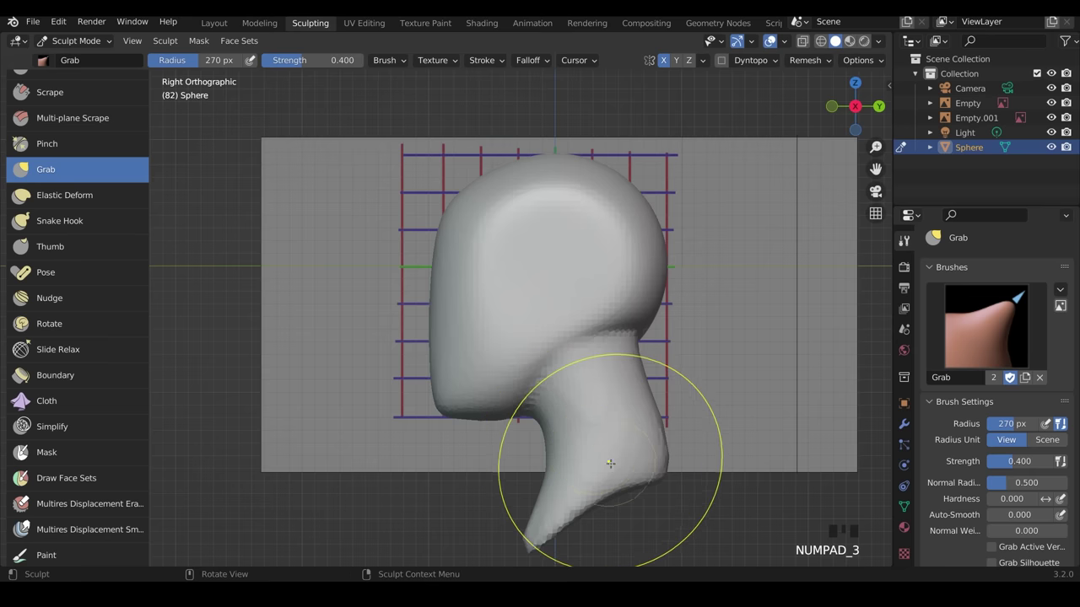
{"action": "middle_click_drag", "start_coordinate": [622, 485], "coordinate": [629, 456], "text": "shift"}
{"action": "mouse_move", "coordinate": [630, 455]}
{"action": "left_mouse_down"}
{"action": "mouse_move", "coordinate": [607, 409]}
{"action": "mouse_move", "coordinate": [559, 425]}
{"action": "mouse_move", "coordinate": [604, 432]}
{"action": "left_mouse_up"}
{"action": "left_click_drag", "start_coordinate": [668, 388], "coordinate": [681, 375]}
{"action": "left_click_drag", "start_coordinate": [708, 335], "coordinate": [696, 331]}
{"action": "mouse_move", "coordinate": [675, 257]}
{"action": "left_mouse_down", "text": "shift"}
{"action": "mouse_move", "coordinate": [653, 253]}
{"action": "mouse_move", "coordinate": [695, 263]}
{"action": "left_mouse_up", "text": "shift"}
{"action": "left_click_drag", "start_coordinate": [692, 321], "coordinate": [677, 321]}
{"action": "left_click_drag", "start_coordinate": [703, 393], "coordinate": [701, 384]}
{"action": "left_click_drag", "start_coordinate": [696, 336], "coordinate": [690, 333]}
{"action": "left_click_drag", "start_coordinate": [680, 278], "coordinate": [673, 272]}
Shape the sides of the neck base with Grab so they flare outward into the beginnings of shoulders.
{"action": "mouse_move", "coordinate": [624, 429]}
{"action": "middle_mouse_down"}
{"action": "mouse_move", "coordinate": [669, 429]}
{"action": "mouse_move", "coordinate": [642, 425]}
{"action": "mouse_move", "coordinate": [673, 384]}
{"action": "mouse_move", "coordinate": [677, 337]}
{"action": "mouse_move", "coordinate": [662, 326]}
{"action": "middle_mouse_up"}
{"action": "mouse_move", "coordinate": [578, 376]}
{"action": "left_mouse_down"}
{"action": "mouse_move", "coordinate": [673, 385]}
{"action": "mouse_move", "coordinate": [550, 366]}
{"action": "left_mouse_up"}
{"action": "mouse_move", "coordinate": [582, 368]}
{"action": "left_mouse_down"}
{"action": "mouse_move", "coordinate": [601, 366]}
{"action": "mouse_move", "coordinate": [651, 407]}
{"action": "mouse_move", "coordinate": [590, 396]}
{"action": "left_mouse_up"}
{"action": "mouse_move", "coordinate": [591, 396]}
{"action": "left_mouse_down"}
{"action": "mouse_move", "coordinate": [625, 405]}
{"action": "mouse_move", "coordinate": [614, 386]}
{"action": "left_mouse_up"}
{"action": "middle_click_drag", "start_coordinate": [614, 386], "coordinate": [632, 369]}
Push the sides of the neck inward above the shoulders with Grab and smooth the resulting ridges.
{"action": "scroll", "coordinate": [632, 369], "scroll_direction": "up", "scroll_amount": 3}
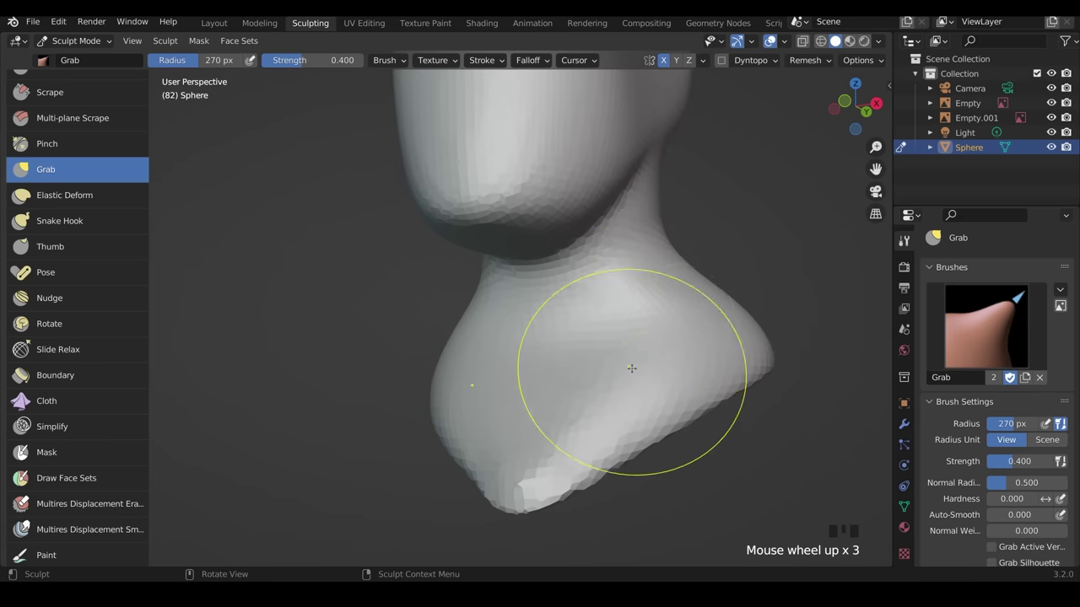
{"action": "mouse_move", "coordinate": [632, 368]}
{"action": "left_mouse_down"}
{"action": "mouse_move", "coordinate": [663, 309]}
{"action": "mouse_move", "coordinate": [627, 320]}
{"action": "mouse_move", "coordinate": [579, 374]}
{"action": "left_mouse_up"}
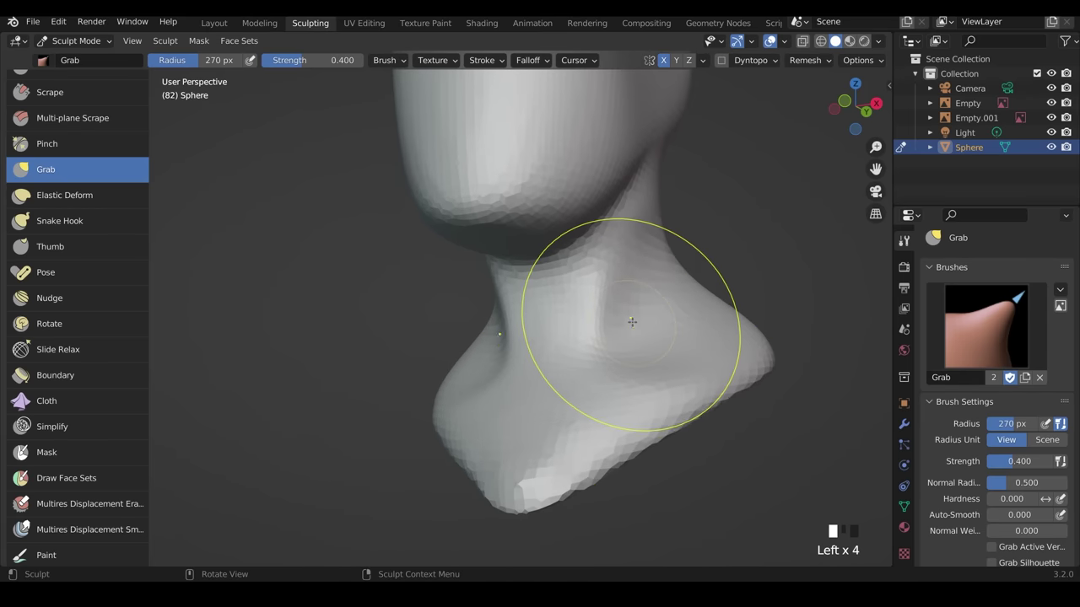
{"action": "mouse_move", "coordinate": [632, 322]}
{"action": "left_mouse_down"}
{"action": "mouse_move", "coordinate": [581, 355]}
{"action": "mouse_move", "coordinate": [641, 306]}
{"action": "mouse_move", "coordinate": [581, 309]}
{"action": "left_mouse_up"}
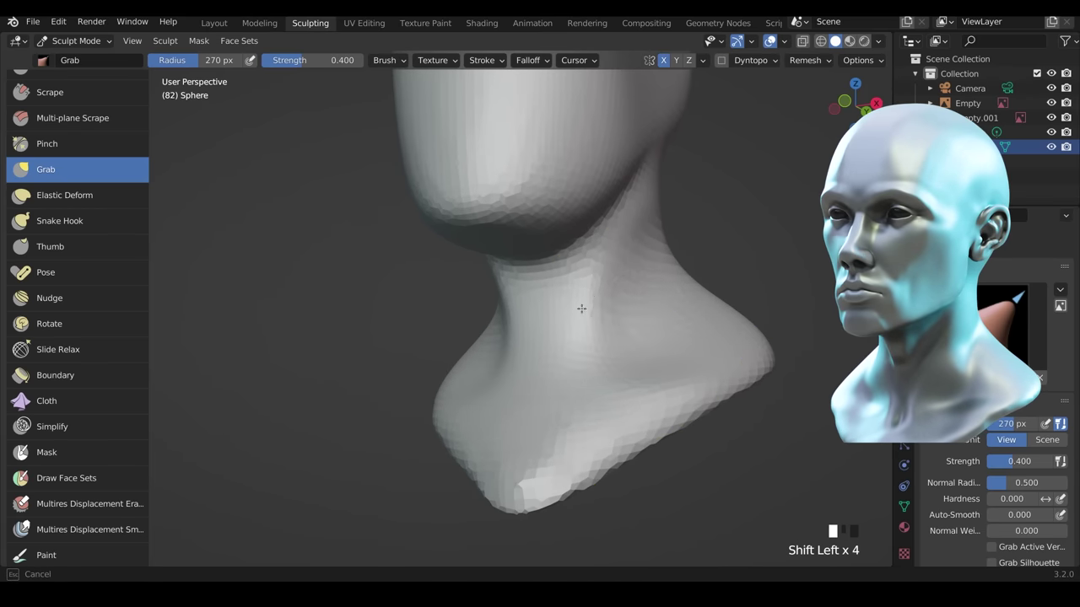
{"action": "mouse_move", "coordinate": [581, 309]}
{"action": "middle_mouse_down"}
{"action": "mouse_move", "coordinate": [632, 362]}
{"action": "mouse_move", "coordinate": [602, 362]}
{"action": "mouse_move", "coordinate": [730, 366]}
{"action": "mouse_move", "coordinate": [726, 340]}
{"action": "middle_mouse_up"}
{"action": "scroll", "coordinate": [632, 362], "scroll_direction": "down", "scroll_amount": 2}
{"action": "mouse_move", "coordinate": [628, 367]}
{"action": "middle_mouse_down", "text": "shift"}
{"action": "mouse_move", "coordinate": [593, 391]}
{"action": "mouse_move", "coordinate": [608, 351]}
{"action": "middle_mouse_up", "text": "shift"}
{"action": "scroll", "coordinate": [593, 391], "scroll_direction": "up", "scroll_amount": 1}
{"action": "left_click_drag", "start_coordinate": [591, 351], "coordinate": [576, 364]}
{"action": "left_click_drag", "start_coordinate": [529, 339], "coordinate": [489, 340]}
Push the neck surface back beneath the jaw in the side view with Grab to separate the jaw from the neck.
{"action": "key", "text": "KP_3"}
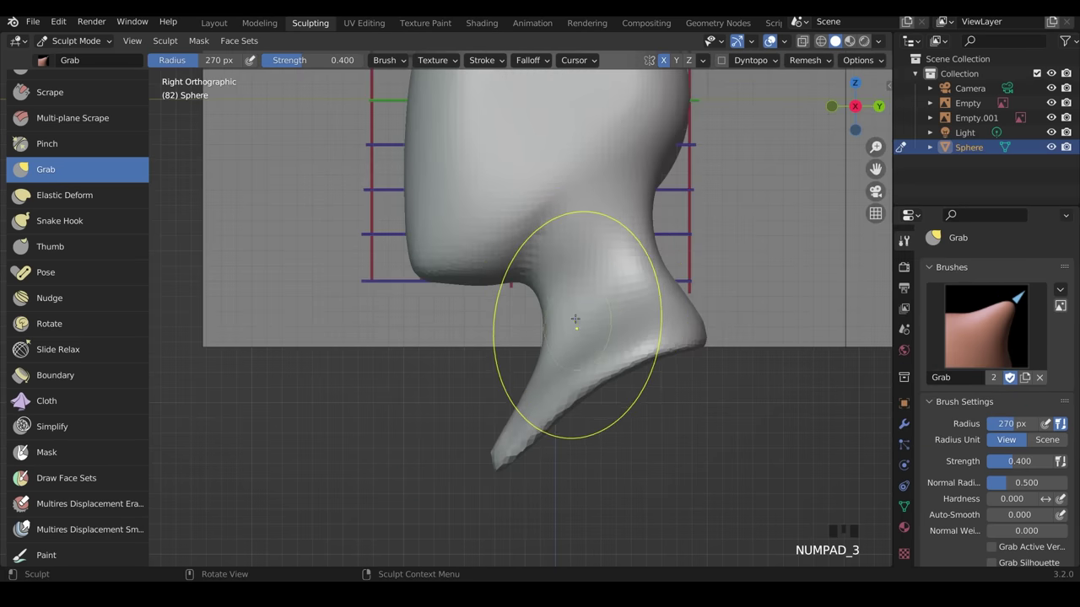
{"action": "middle_click_drag", "start_coordinate": [575, 319], "coordinate": [549, 392], "text": "shift"}
{"action": "scroll", "coordinate": [549, 392], "scroll_direction": "up", "scroll_amount": 2}
{"action": "left_click_drag", "start_coordinate": [545, 295], "coordinate": [560, 313]}
{"action": "mouse_move", "coordinate": [520, 293]}
{"action": "left_mouse_down"}
{"action": "mouse_move", "coordinate": [537, 310]}
{"action": "mouse_move", "coordinate": [574, 298]}
{"action": "left_mouse_up"}
{"action": "left_click_drag", "start_coordinate": [523, 250], "coordinate": [561, 312]}
Adjust the jaw's lower edge and rear jaw angle with small Grab strokes in the side view.
{"action": "left_click_drag", "start_coordinate": [497, 329], "coordinate": [506, 342]}
{"action": "left_click_drag", "start_coordinate": [491, 332], "coordinate": [496, 340]}
{"action": "left_click_drag", "start_coordinate": [469, 332], "coordinate": [473, 340]}
{"action": "left_click_drag", "start_coordinate": [585, 341], "coordinate": [576, 329]}
{"action": "left_click_drag", "start_coordinate": [610, 303], "coordinate": [608, 295]}
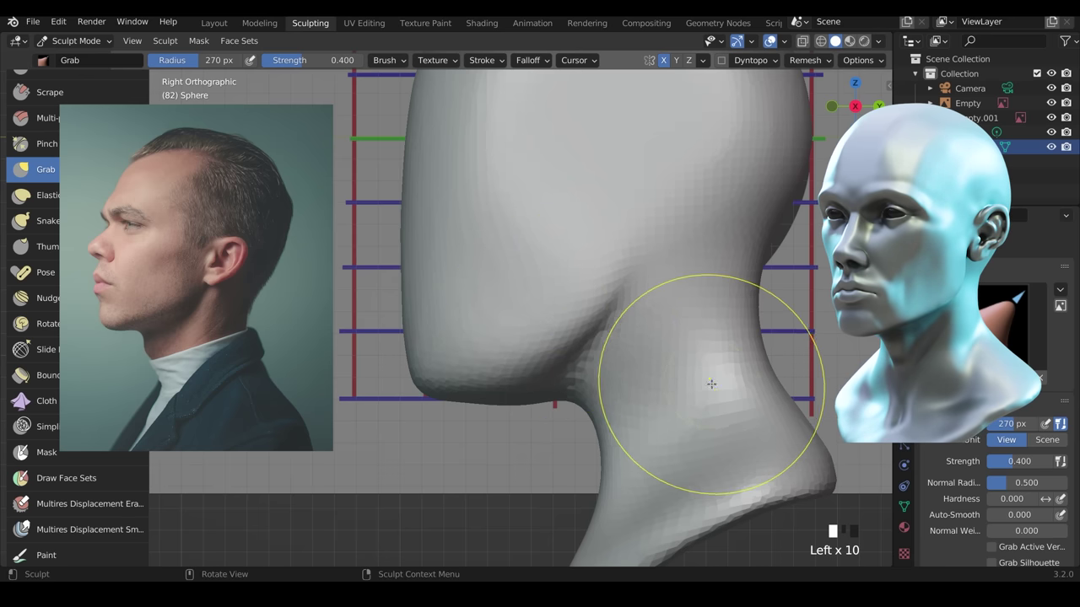
{"action": "middle_click_drag", "start_coordinate": [637, 314], "coordinate": [641, 360], "text": "shift"}
{"action": "left_click_drag", "start_coordinate": [618, 333], "coordinate": [621, 309]}
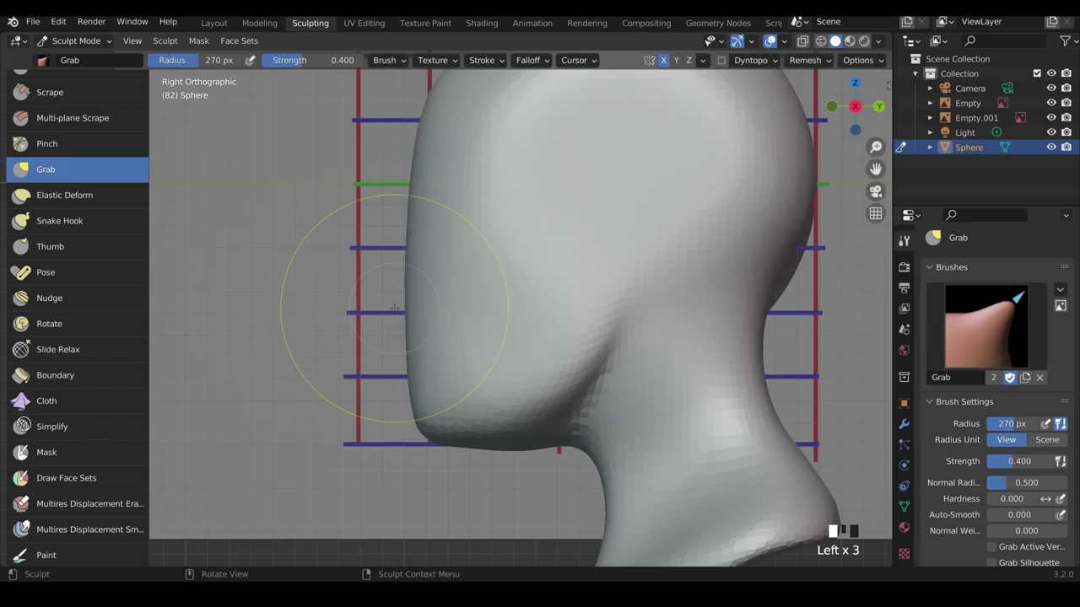
{"action": "mouse_move", "coordinate": [516, 453]}
{"action": "left_mouse_down"}
{"action": "mouse_move", "coordinate": [512, 439]}
{"action": "mouse_move", "coordinate": [537, 431]}
{"action": "mouse_move", "coordinate": [531, 423]}
{"action": "left_mouse_up"}
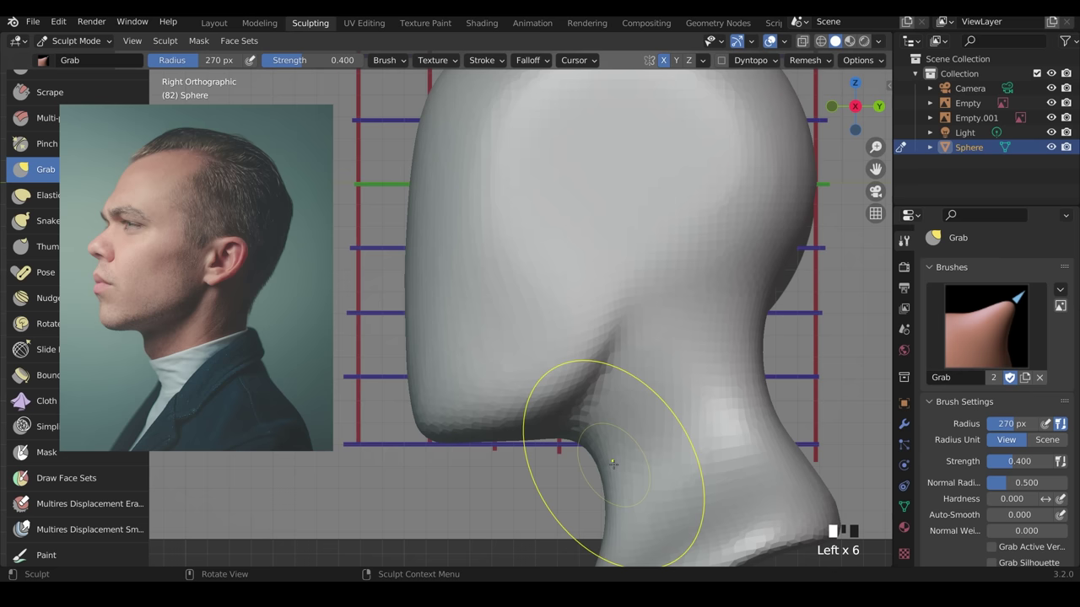
Indent the face profile just below the brow with Grab, using reduced radii of 89 px and 120 px.
{"action": "middle_click_drag", "start_coordinate": [479, 252], "coordinate": [516, 321], "text": "shift"}
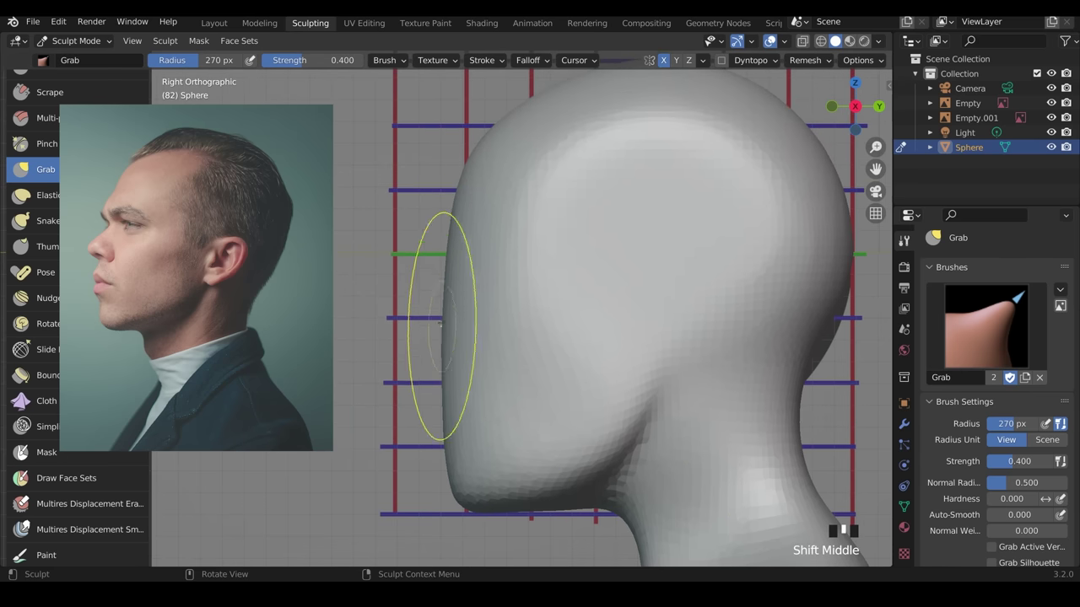
{"action": "mouse_move", "coordinate": [453, 237]}
{"action": "left_mouse_down"}
{"action": "mouse_move", "coordinate": [453, 221]}
{"action": "mouse_move", "coordinate": [446, 270]}
{"action": "left_mouse_up"}
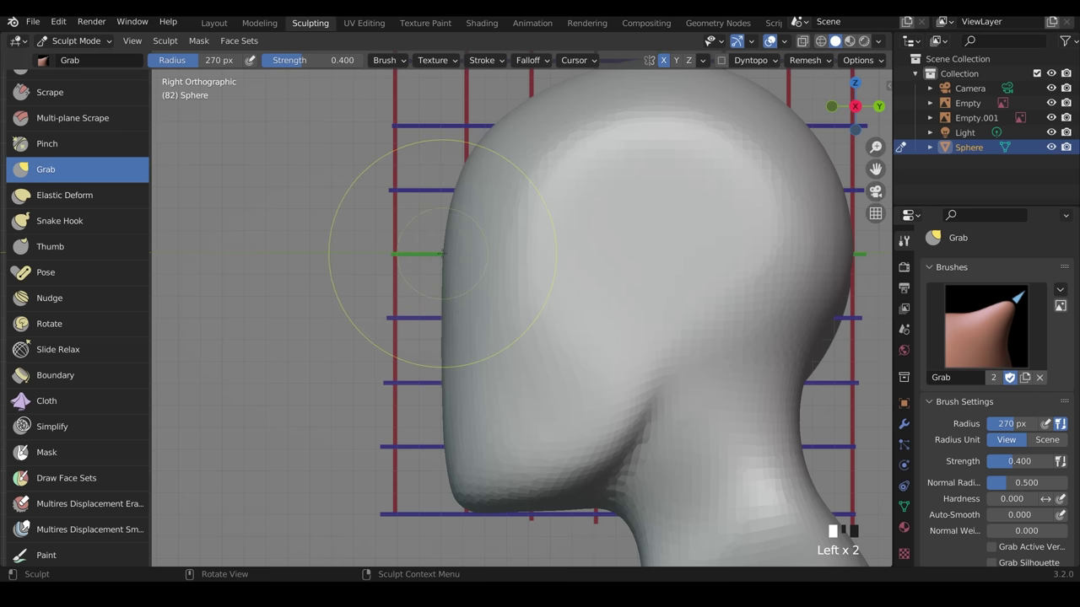
{"action": "key", "text": "f"}
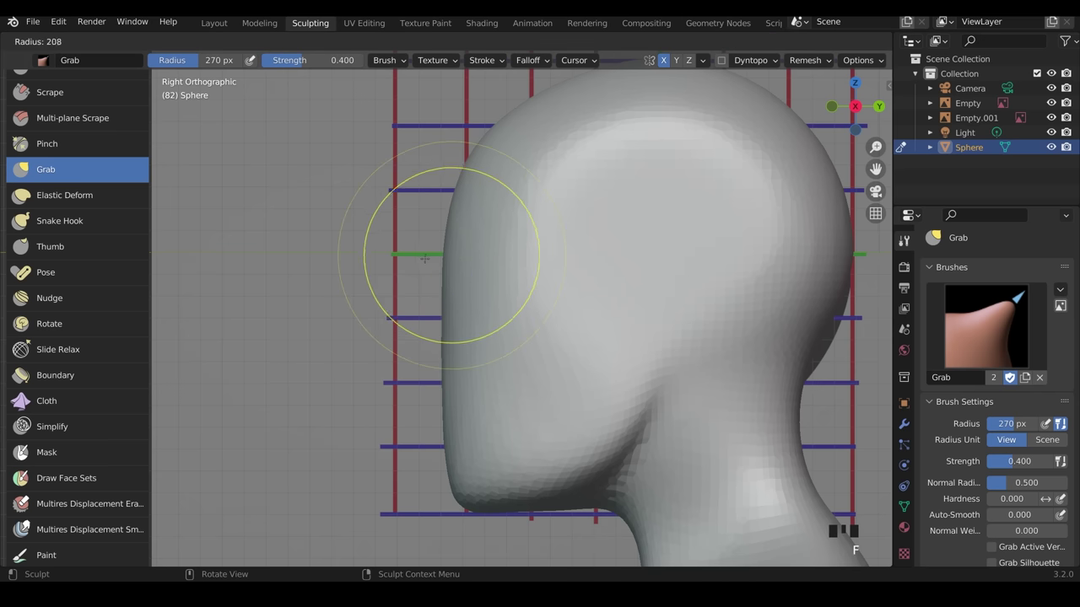
{"action": "left_click", "coordinate": [413, 257]}
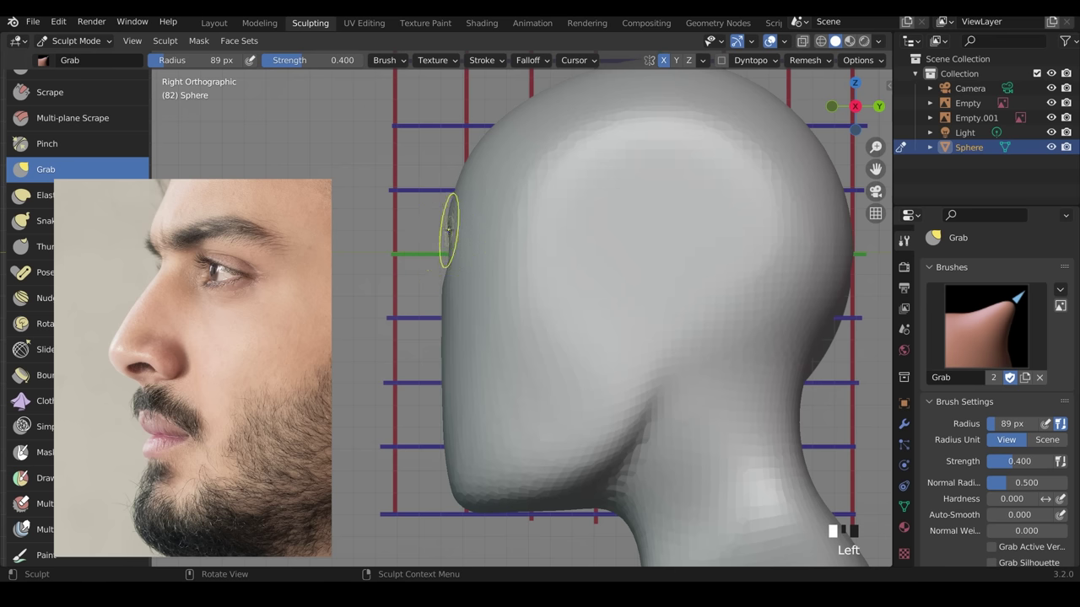
{"action": "key", "text": "f"}
{"action": "left_click", "coordinate": [448, 253]}
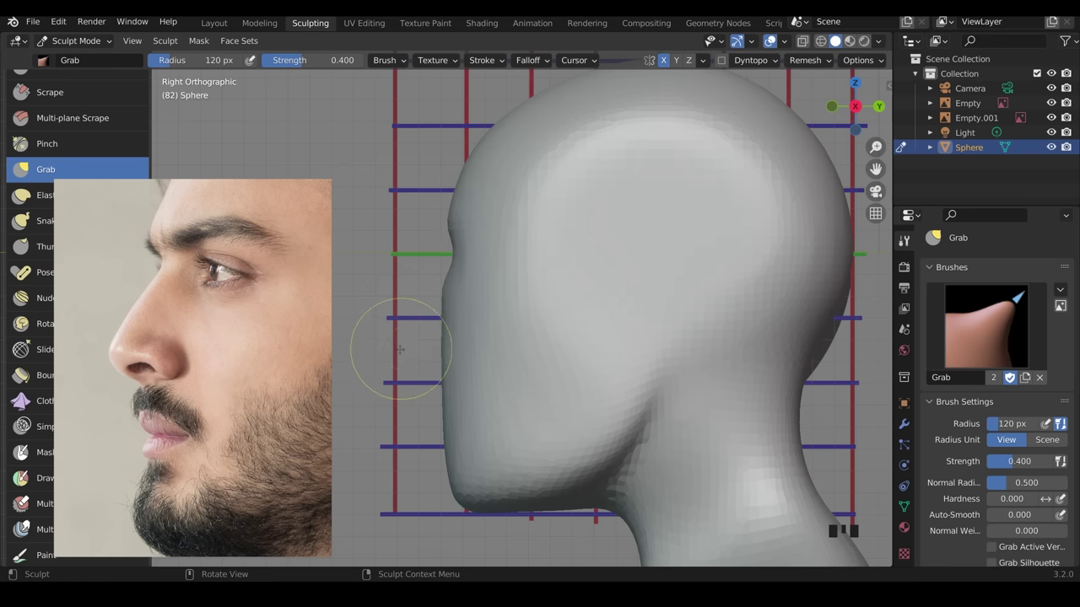
Set the Grab radius to 161 px and push the eye area backward to hollow out the eye sockets below the brow.
{"action": "key", "text": "f"}
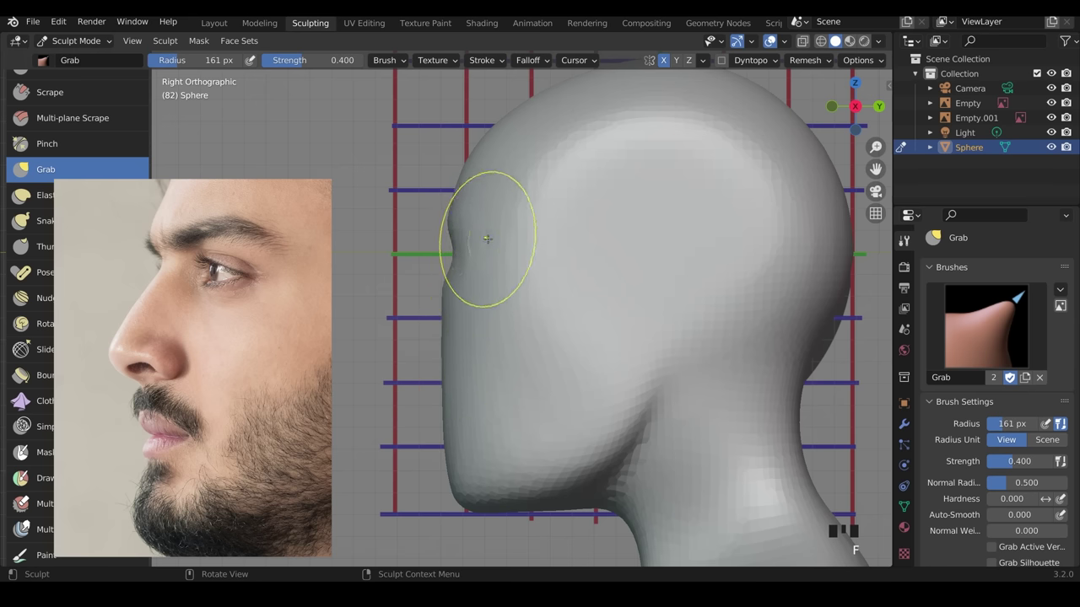
{"action": "mouse_move", "coordinate": [475, 296]}
{"action": "left_mouse_down"}
{"action": "mouse_move", "coordinate": [482, 285]}
{"action": "mouse_move", "coordinate": [515, 287]}
{"action": "left_mouse_up"}
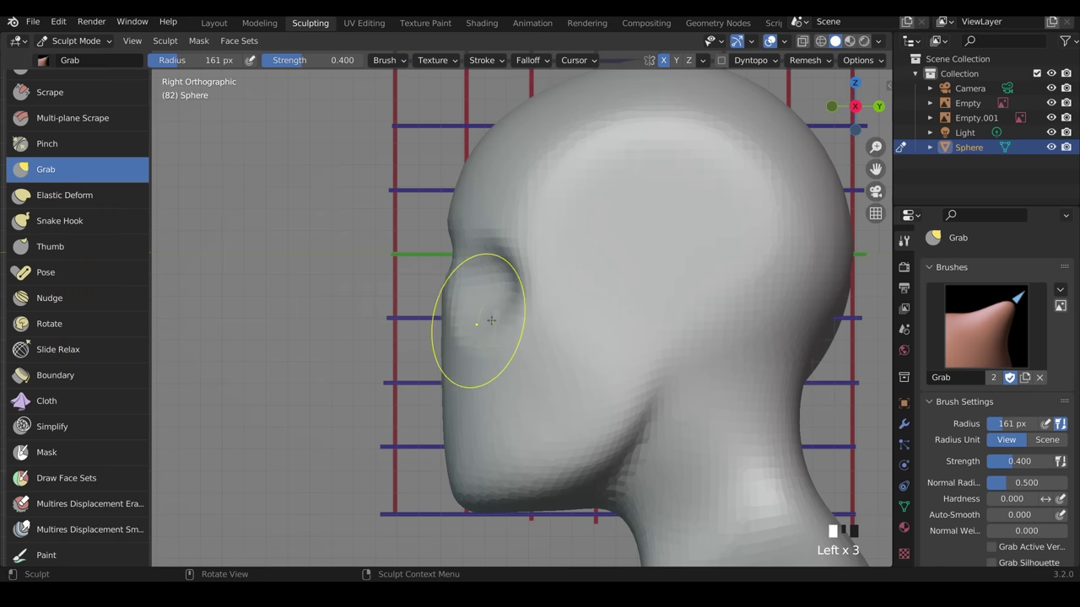
{"action": "left_click_drag", "start_coordinate": [521, 276], "coordinate": [511, 279]}
{"action": "left_click_drag", "start_coordinate": [515, 283], "coordinate": [540, 279]}
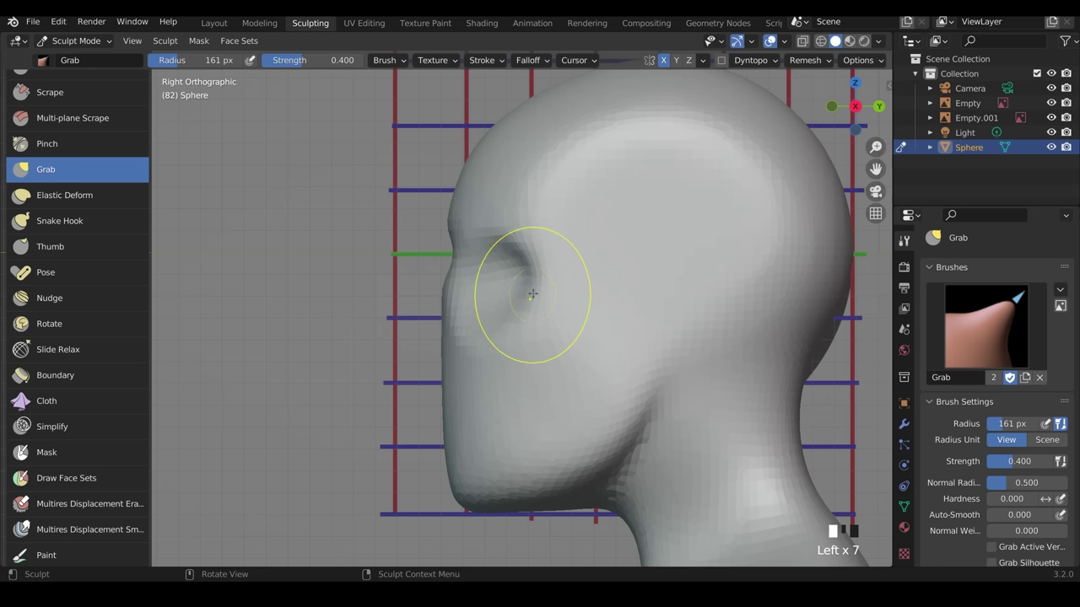
Deepen the eye sockets and shape the area beside the nose bridge with Grab strokes at a 161 px radius.
{"action": "middle_click_drag", "start_coordinate": [559, 169], "coordinate": [551, 182], "text": "shift"}
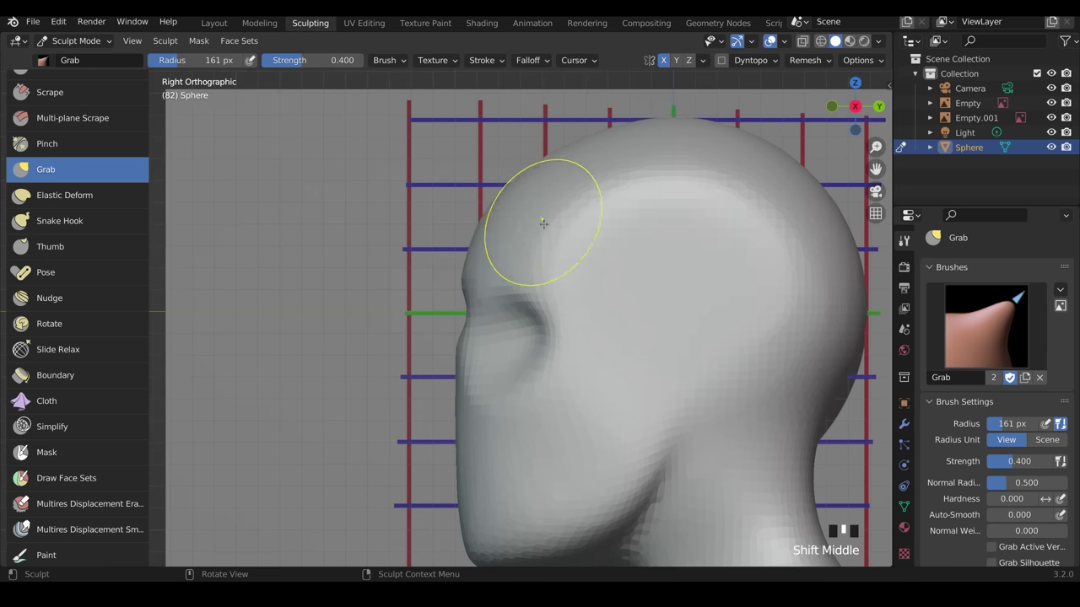
{"action": "left_click_drag", "start_coordinate": [532, 366], "coordinate": [524, 377]}
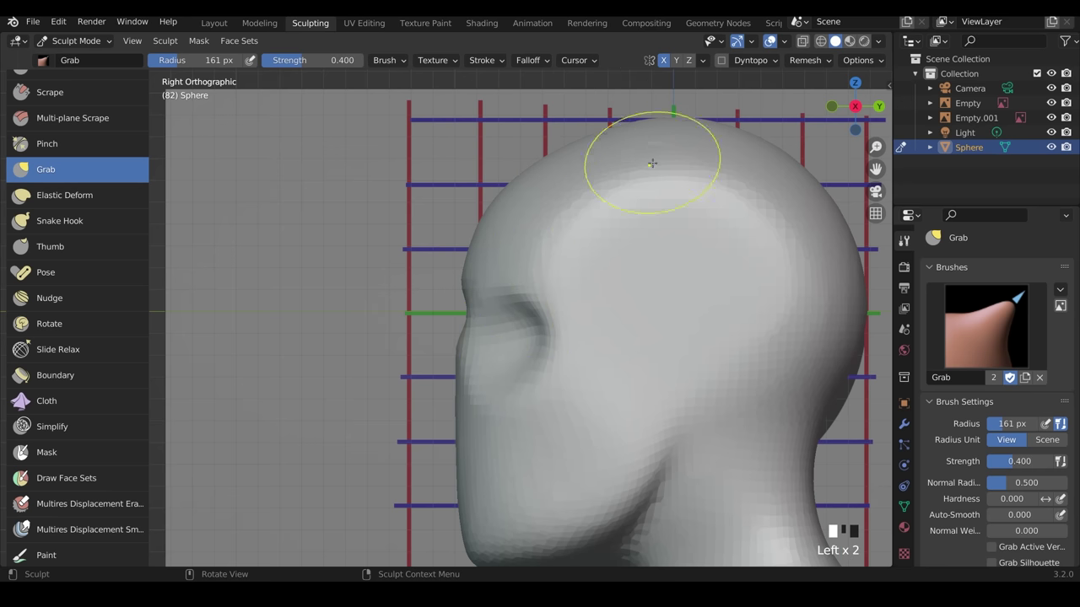
{"action": "middle_click_drag", "start_coordinate": [569, 422], "coordinate": [557, 349]}
{"action": "mouse_move", "coordinate": [557, 349]}
{"action": "left_mouse_down"}
{"action": "mouse_move", "coordinate": [446, 340]}
{"action": "mouse_move", "coordinate": [456, 334]}
{"action": "left_mouse_up"}
{"action": "left_click_drag", "start_coordinate": [488, 348], "coordinate": [469, 343]}
{"action": "mouse_move", "coordinate": [494, 354]}
{"action": "left_mouse_down"}
{"action": "mouse_move", "coordinate": [479, 341]}
{"action": "mouse_move", "coordinate": [488, 354]}
{"action": "left_mouse_up"}
{"action": "mouse_move", "coordinate": [520, 277]}
{"action": "left_mouse_down"}
{"action": "mouse_move", "coordinate": [512, 268]}
{"action": "mouse_move", "coordinate": [486, 277]}
{"action": "mouse_move", "coordinate": [552, 329]}
{"action": "left_mouse_up"}
{"action": "left_click", "coordinate": [512, 266]}
{"action": "key", "text": "KP_3"}
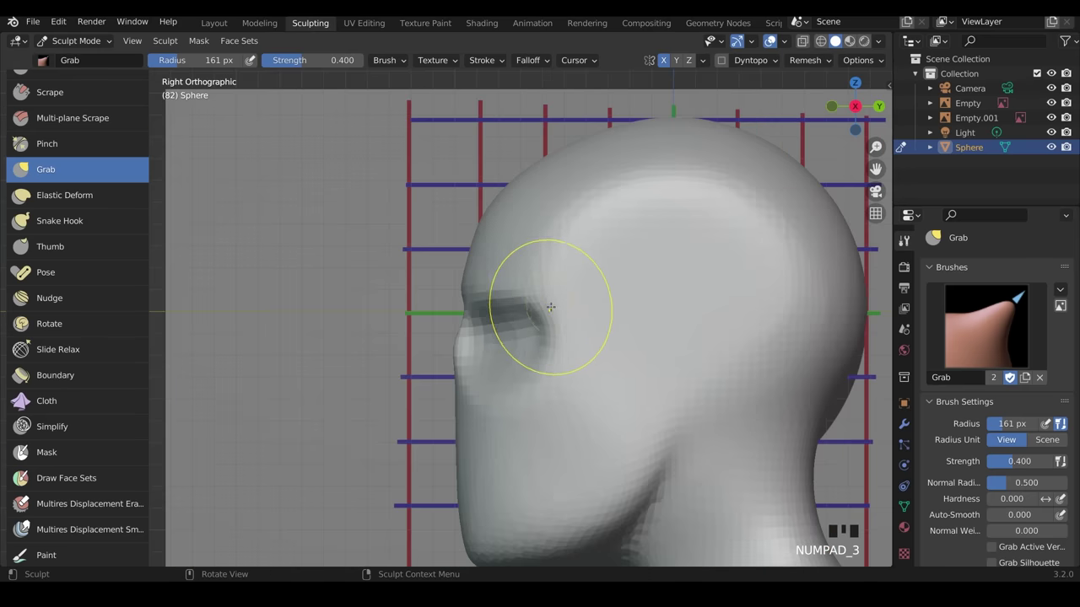
Pull the brow ridge forward in the side view with small Grab strokes so it overhangs the eye socket.
{"action": "left_click_drag", "start_coordinate": [486, 268], "coordinate": [464, 285]}
{"action": "left_click_drag", "start_coordinate": [469, 284], "coordinate": [458, 285]}
{"action": "left_click_drag", "start_coordinate": [469, 285], "coordinate": [464, 287]}
{"action": "mouse_move", "coordinate": [474, 289]}
{"action": "left_mouse_down"}
{"action": "mouse_move", "coordinate": [459, 277]}
{"action": "mouse_move", "coordinate": [470, 280]}
{"action": "left_mouse_up"}
{"action": "left_click_drag", "start_coordinate": [471, 283], "coordinate": [477, 283]}
{"action": "mouse_move", "coordinate": [478, 285]}
{"action": "left_mouse_down"}
{"action": "mouse_move", "coordinate": [500, 290]}
{"action": "mouse_move", "coordinate": [465, 285]}
{"action": "left_mouse_up"}
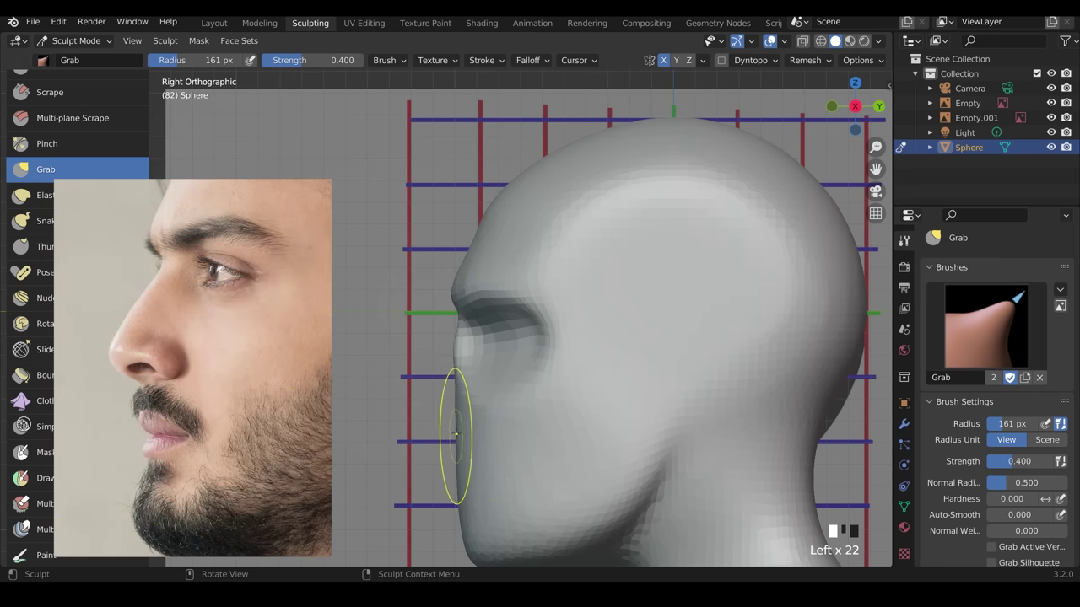
Pull the nose out of the face profile with Grab at 161 px, and refine its bridge at a 66 px radius.
{"action": "left_click_drag", "start_coordinate": [455, 405], "coordinate": [392, 410]}
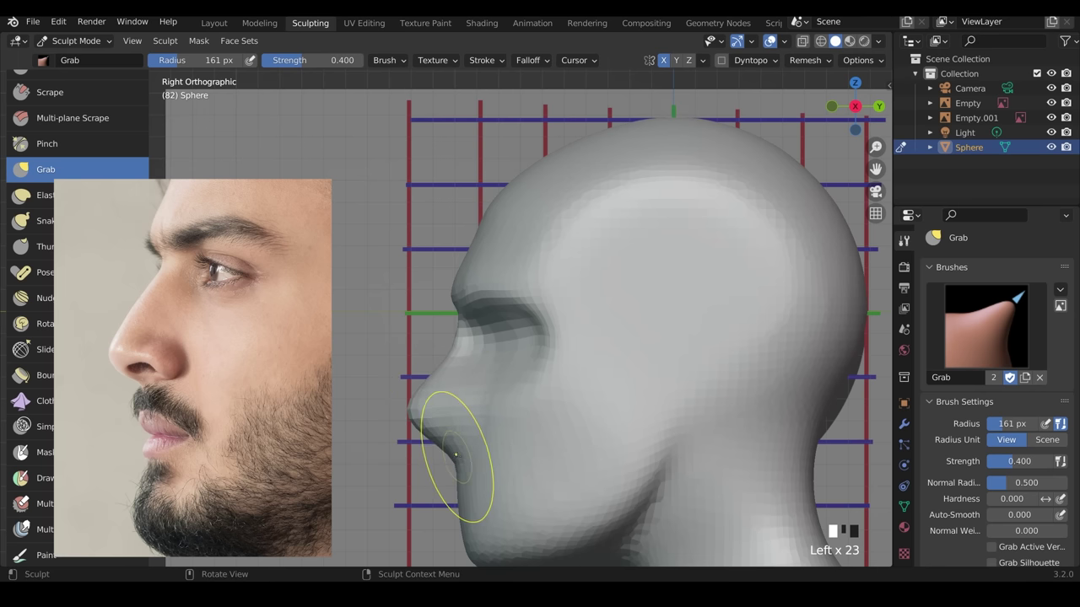
{"action": "left_click_drag", "start_coordinate": [455, 455], "coordinate": [446, 445]}
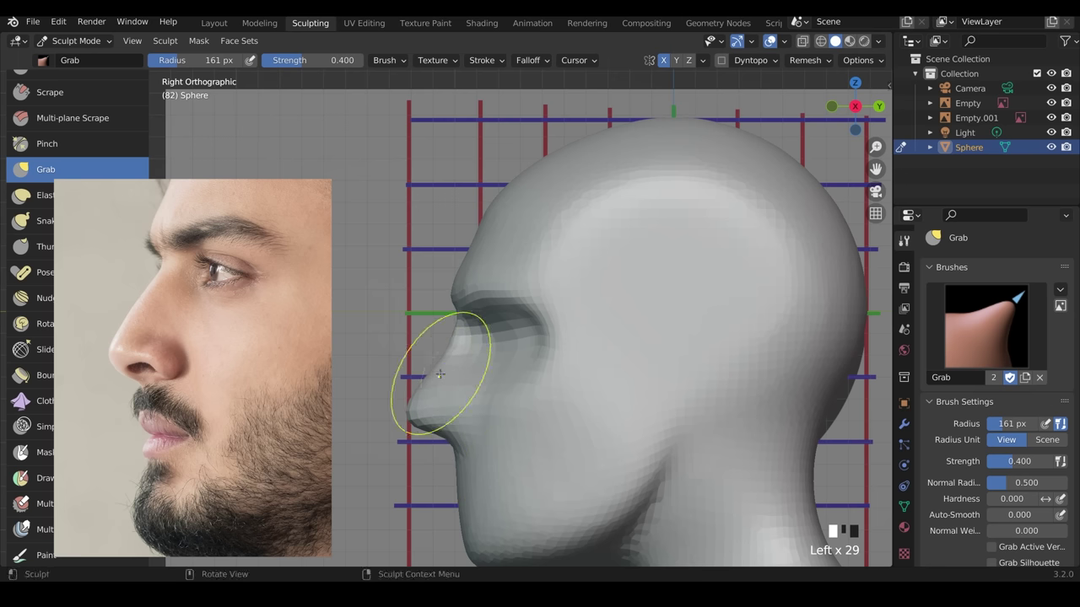
{"action": "key", "text": "f"}
{"action": "left_click", "coordinate": [431, 344]}
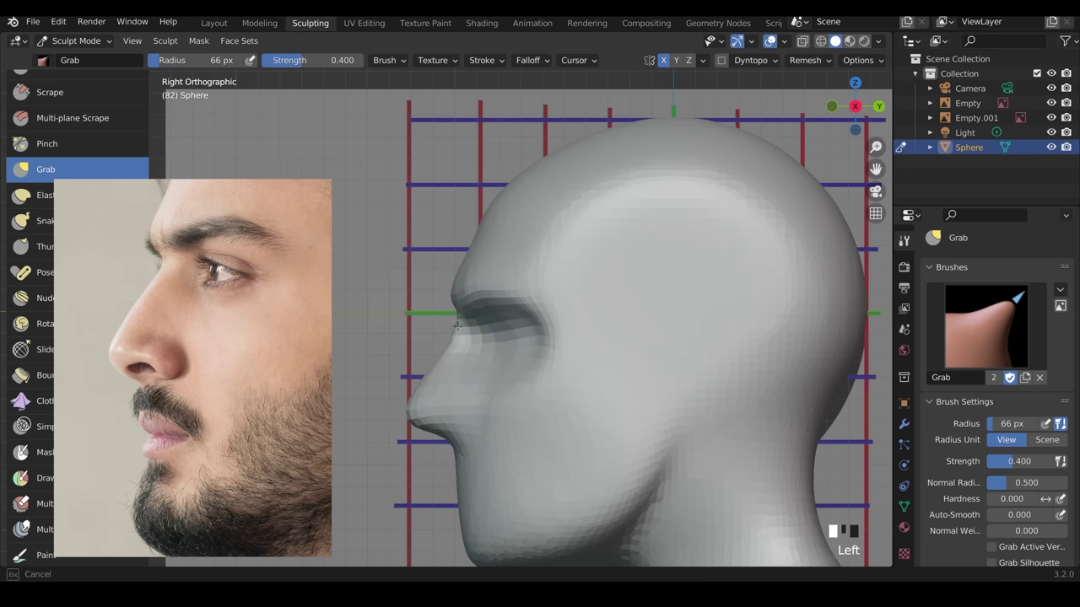
{"action": "left_click_drag", "start_coordinate": [469, 334], "coordinate": [456, 338]}
Set the Grab radius to 184 px and reshape the cheek surface beside the nose and mouth.
{"action": "middle_click_drag", "start_coordinate": [440, 368], "coordinate": [535, 410]}
{"action": "key", "text": "f"}
{"action": "left_click", "coordinate": [523, 405]}
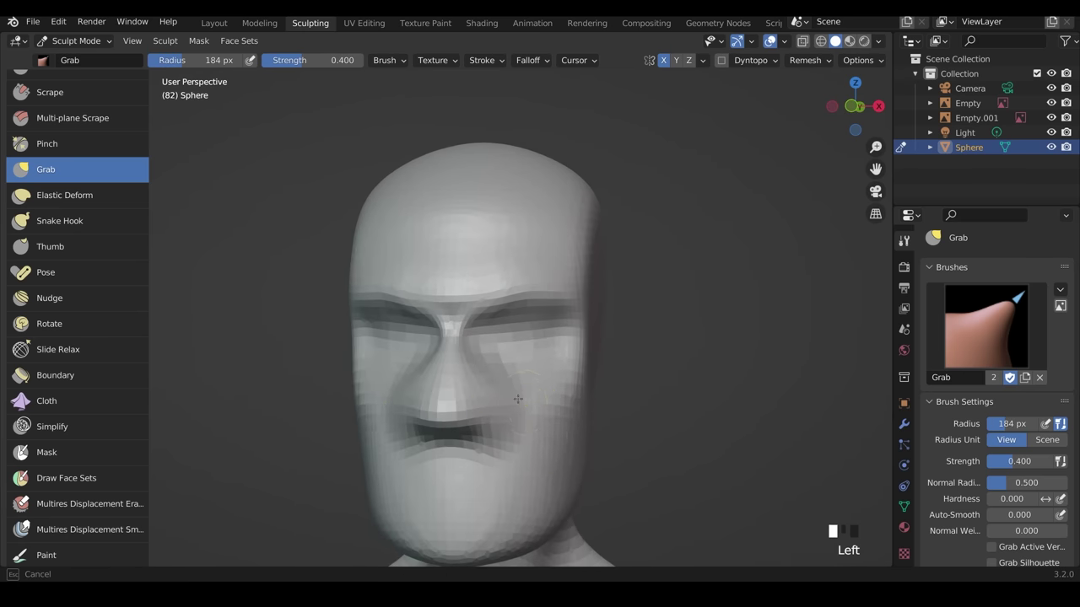
{"action": "mouse_move", "coordinate": [522, 404]}
{"action": "left_mouse_down"}
{"action": "mouse_move", "coordinate": [473, 395]}
{"action": "mouse_move", "coordinate": [487, 396]}
{"action": "mouse_move", "coordinate": [550, 466]}
{"action": "left_mouse_up"}
Touch up the lower face in the side view with Grab and remesh the head.
{"action": "scroll", "coordinate": [620, 430], "scroll_direction": "down", "scroll_amount": 2}
{"action": "middle_click_drag", "start_coordinate": [619, 430], "coordinate": [590, 447]}
{"action": "key", "text": "KP_3"}
{"action": "scroll", "coordinate": [507, 464], "scroll_direction": "up", "scroll_amount": 2}
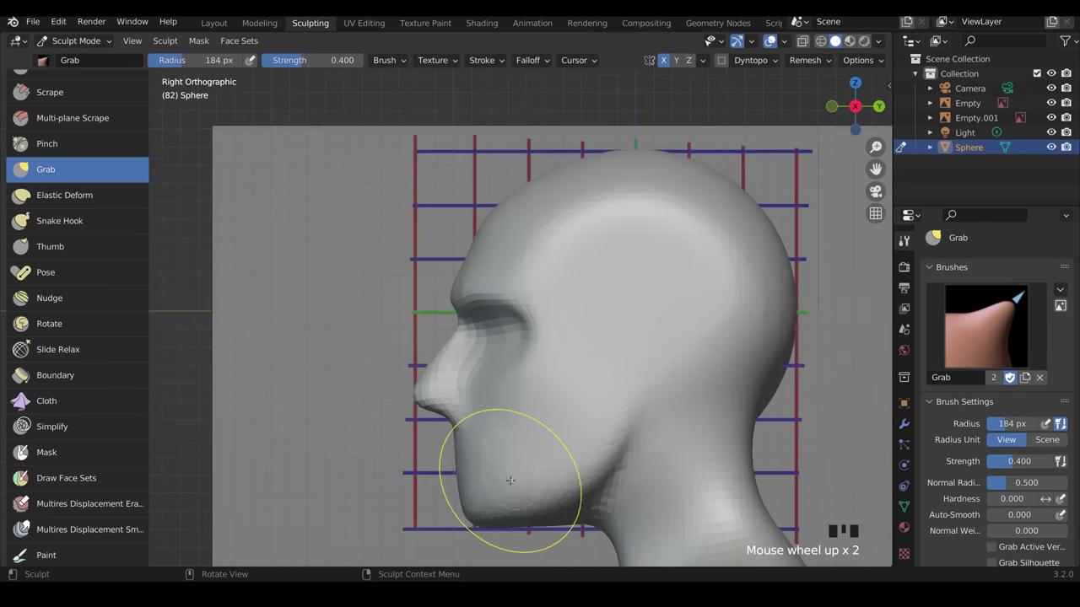
{"action": "middle_click_drag", "start_coordinate": [495, 470], "coordinate": [548, 331], "text": "shift"}
{"action": "left_click", "coordinate": [547, 331]}
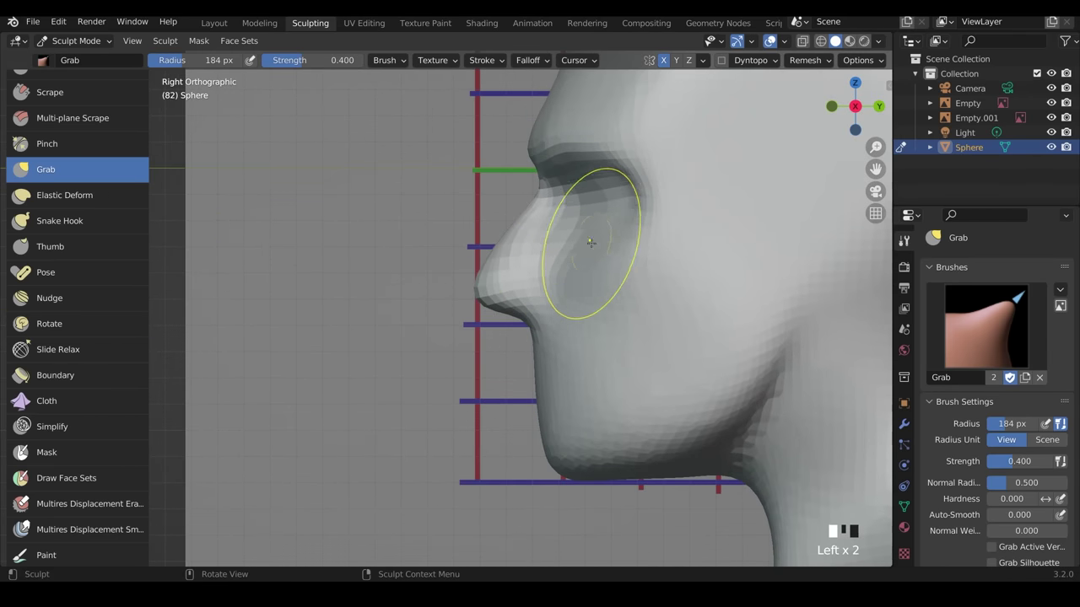
{"action": "key", "text": "ctrl+r"}
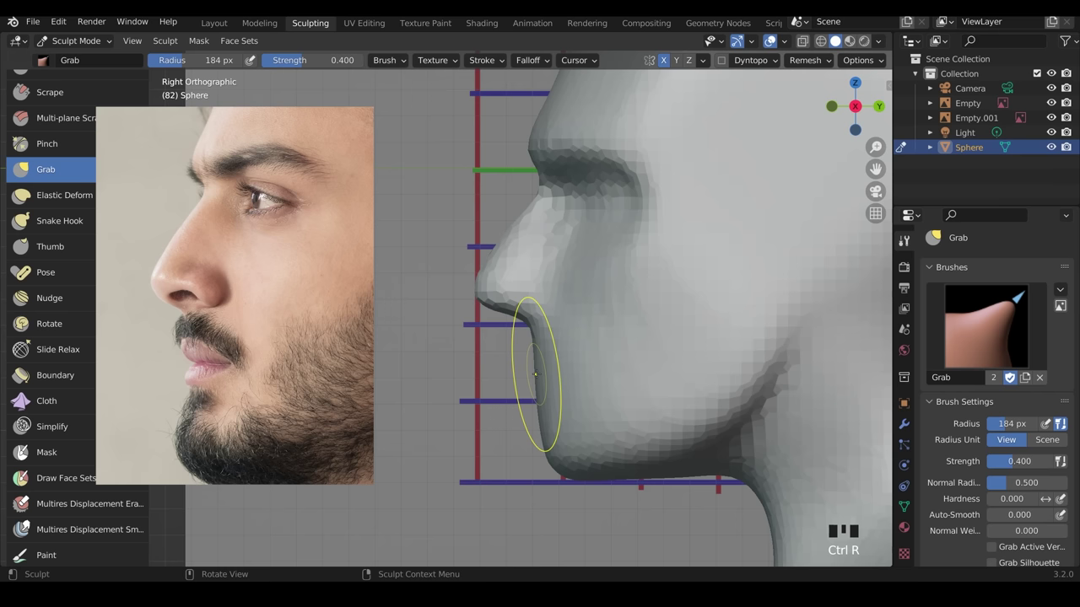
Set the Grab radius to 135 px, pull the lip area forward and push in the profile below the lips.
{"action": "key", "text": "f"}
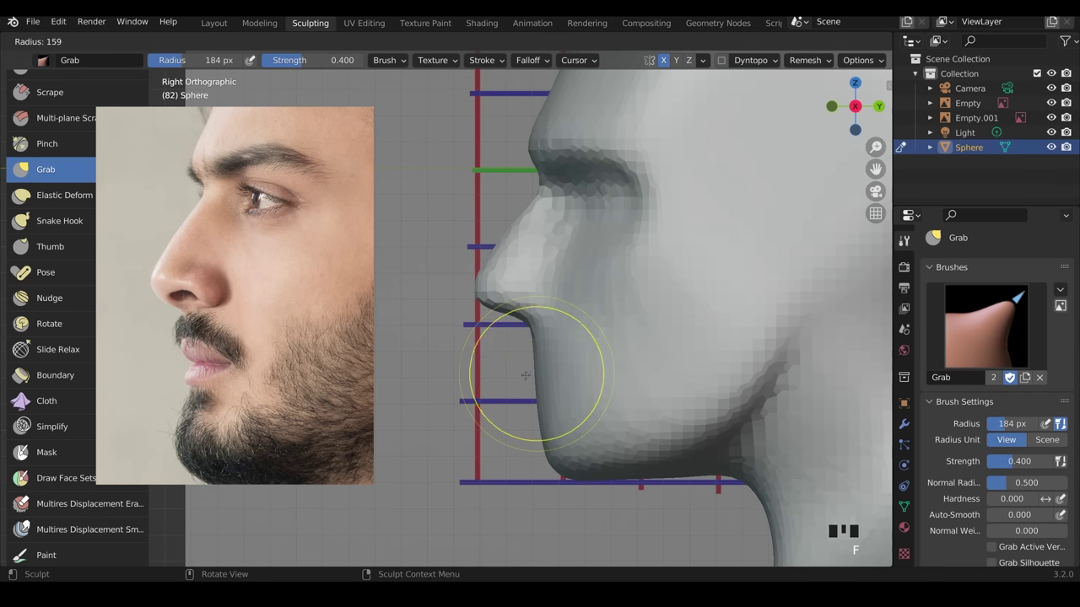
{"action": "left_click", "coordinate": [535, 374]}
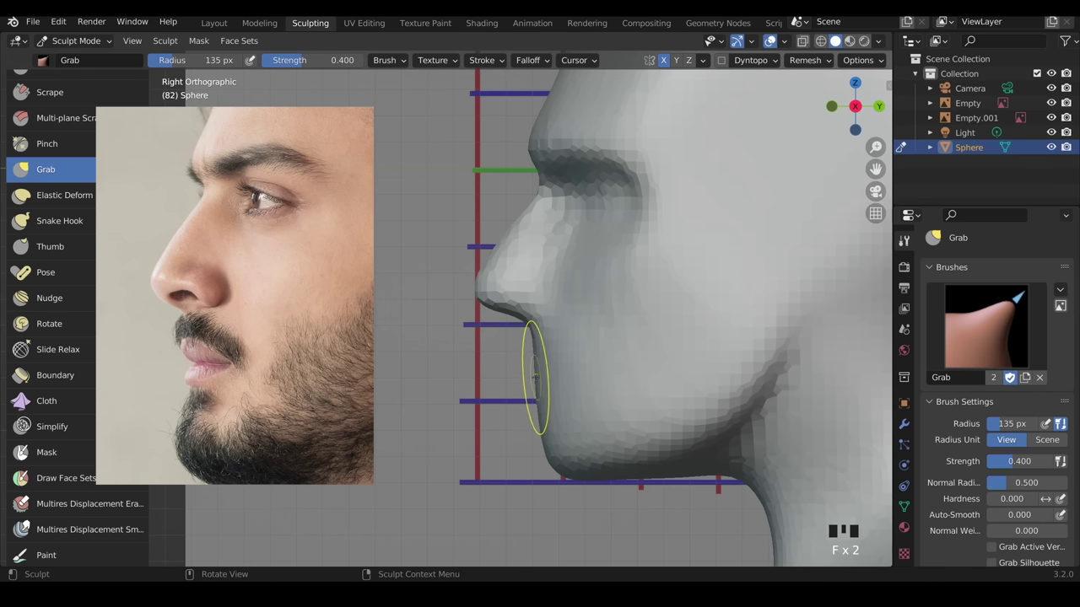
{"action": "left_click_drag", "start_coordinate": [535, 376], "coordinate": [521, 379]}
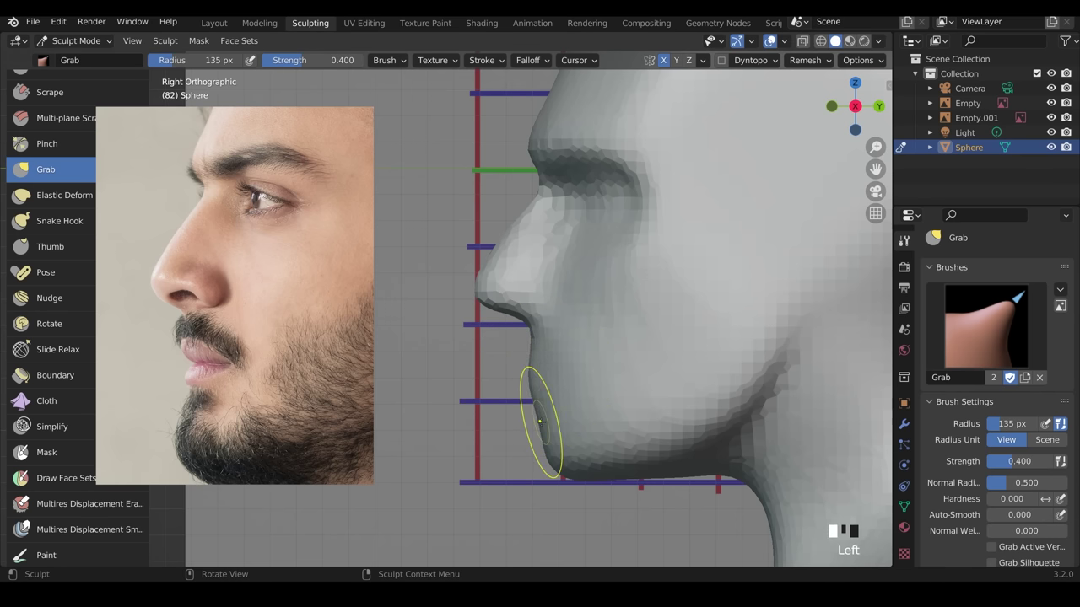
{"action": "left_click_drag", "start_coordinate": [539, 420], "coordinate": [574, 418]}
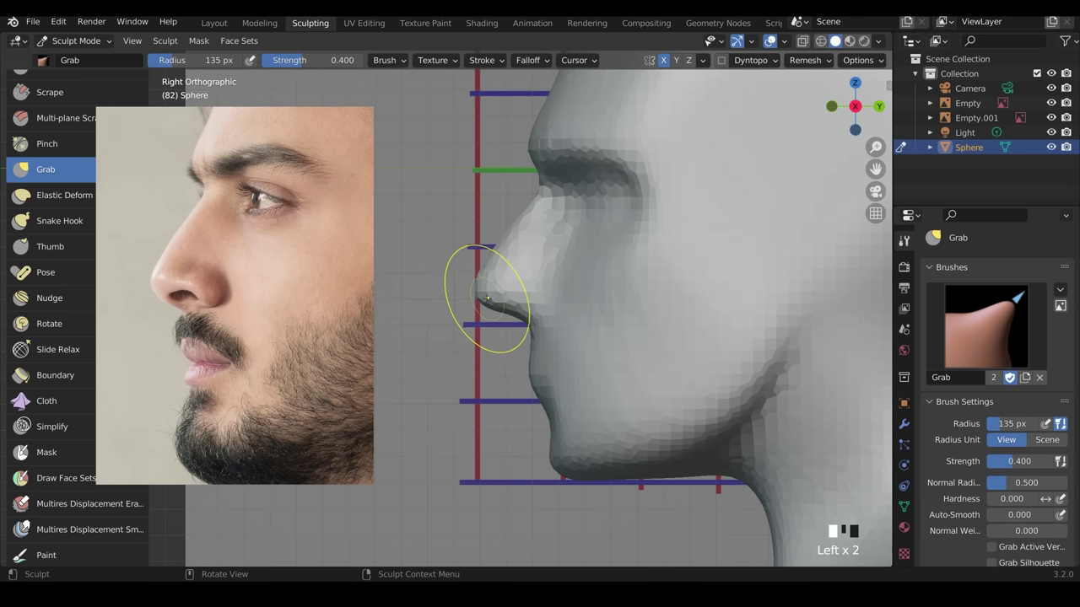
{"action": "mouse_move", "coordinate": [504, 365]}
{"action": "left_mouse_down"}
{"action": "mouse_move", "coordinate": [548, 447]}
{"action": "mouse_move", "coordinate": [562, 430]}
{"action": "left_mouse_up"}
Shape the chin and mouth profile in the side view with small Grab strokes at a 192 px radius.
{"action": "key", "text": "f"}
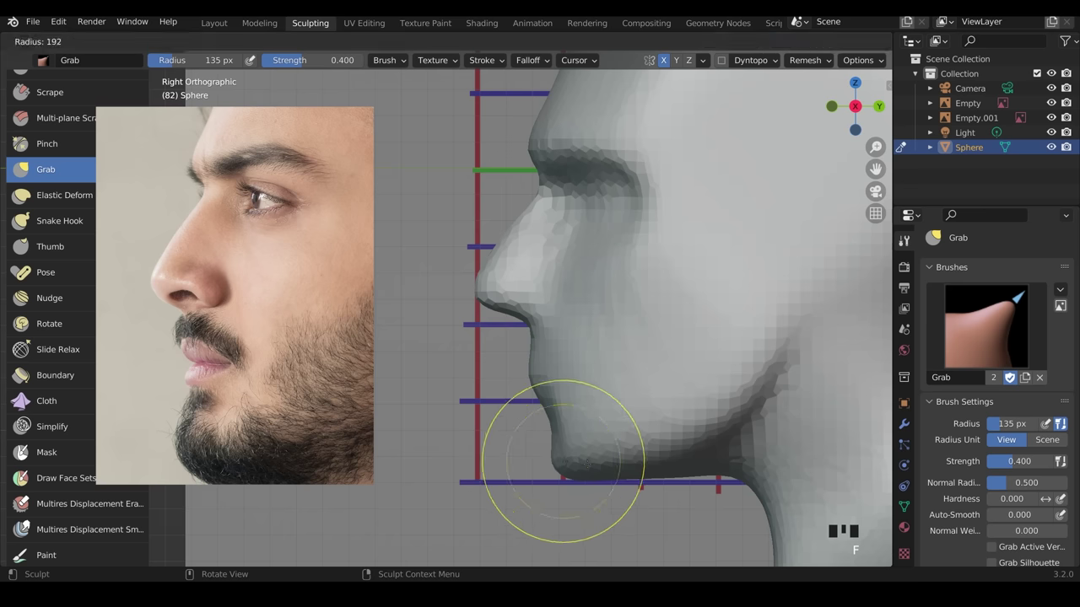
{"action": "left_click", "coordinate": [577, 464]}
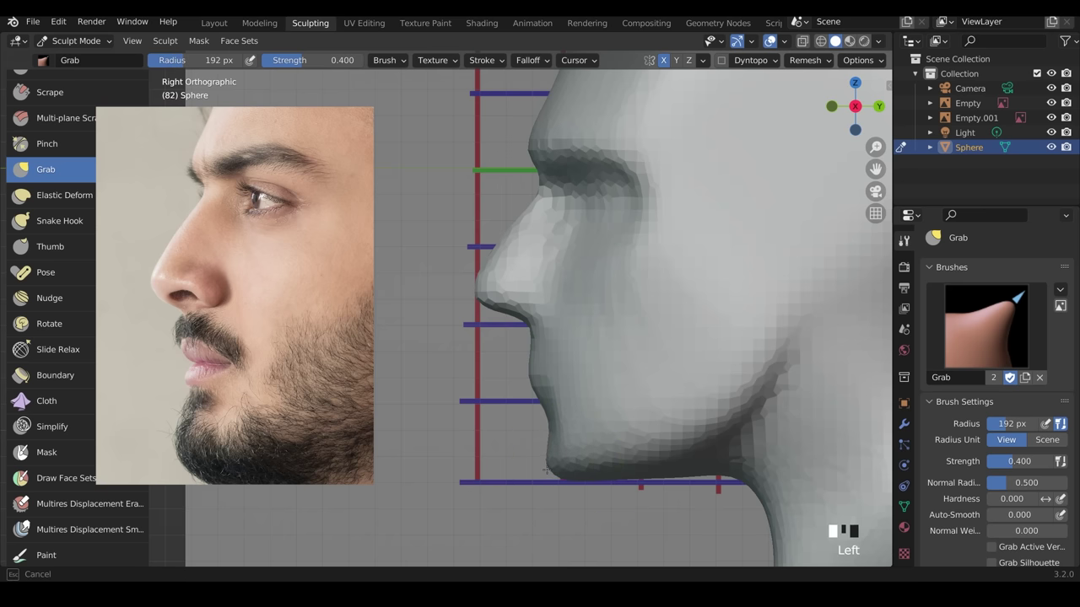
{"action": "left_click_drag", "start_coordinate": [546, 470], "coordinate": [546, 468]}
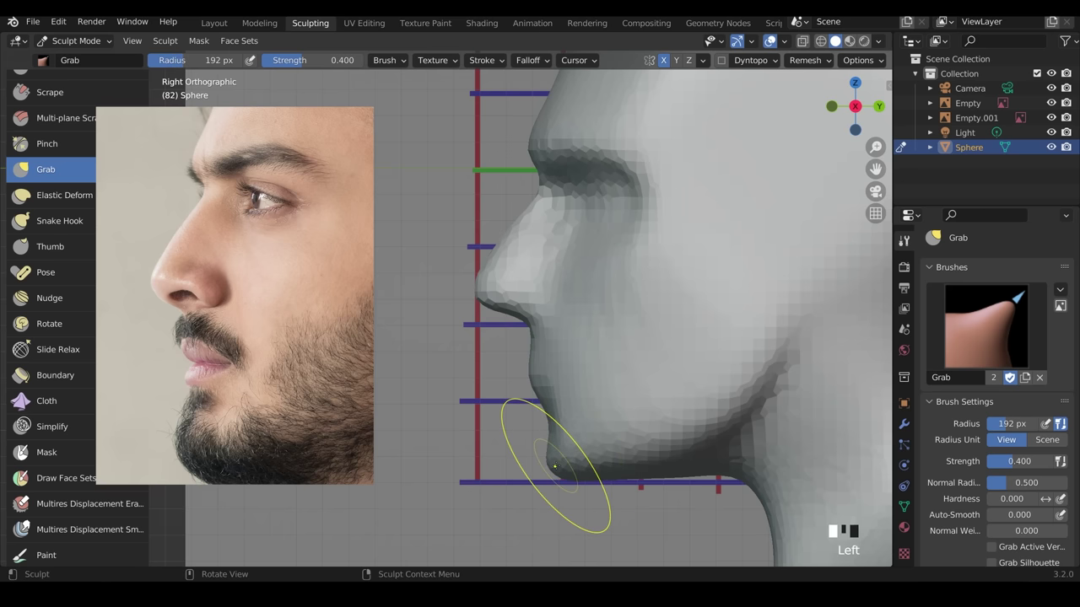
{"action": "scroll", "coordinate": [544, 395], "scroll_direction": "up", "scroll_amount": 1}
{"action": "left_click_drag", "start_coordinate": [544, 395], "coordinate": [544, 393]}
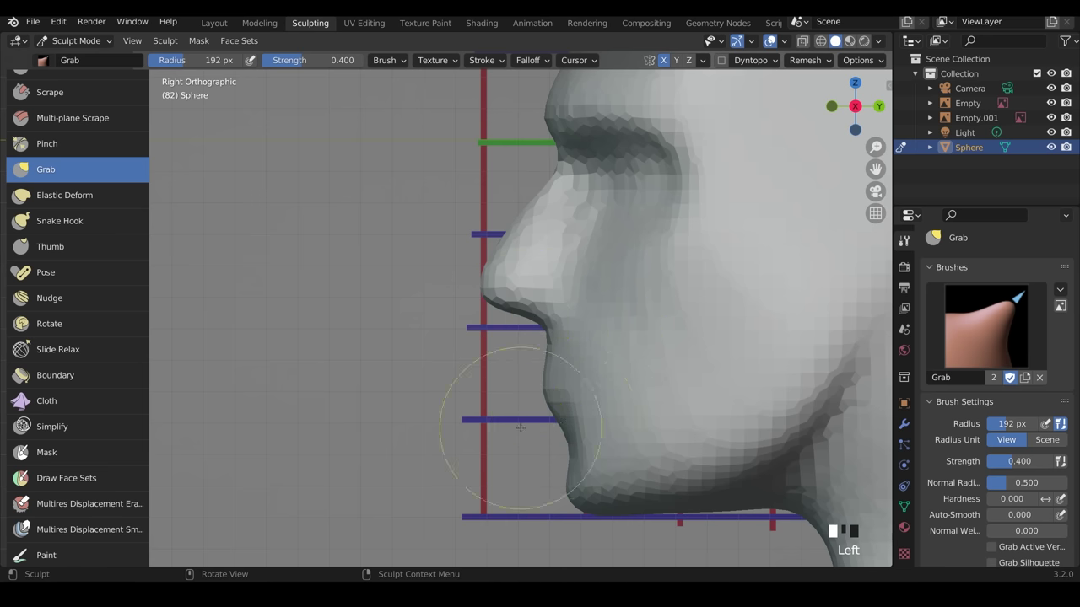
Examine the chin and jaw width against the reference grid in the front view using X-ray.
{"action": "scroll", "coordinate": [629, 419], "scroll_direction": "up", "scroll_amount": 3}
{"action": "mouse_move", "coordinate": [470, 433]}
{"action": "middle_mouse_down"}
{"action": "mouse_move", "coordinate": [628, 420]}
{"action": "mouse_move", "coordinate": [595, 366]}
{"action": "middle_mouse_up"}
{"action": "scroll", "coordinate": [628, 419], "scroll_direction": "down", "scroll_amount": 4}
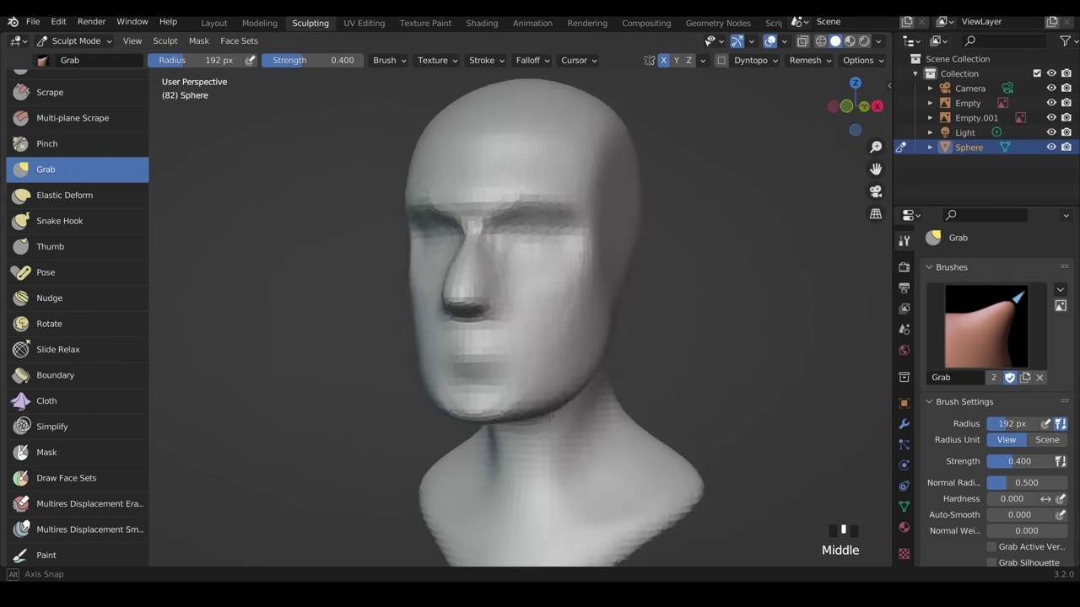
{"action": "key", "text": "KP_1"}
{"action": "scroll", "coordinate": [581, 362], "scroll_direction": "up", "scroll_amount": 2}
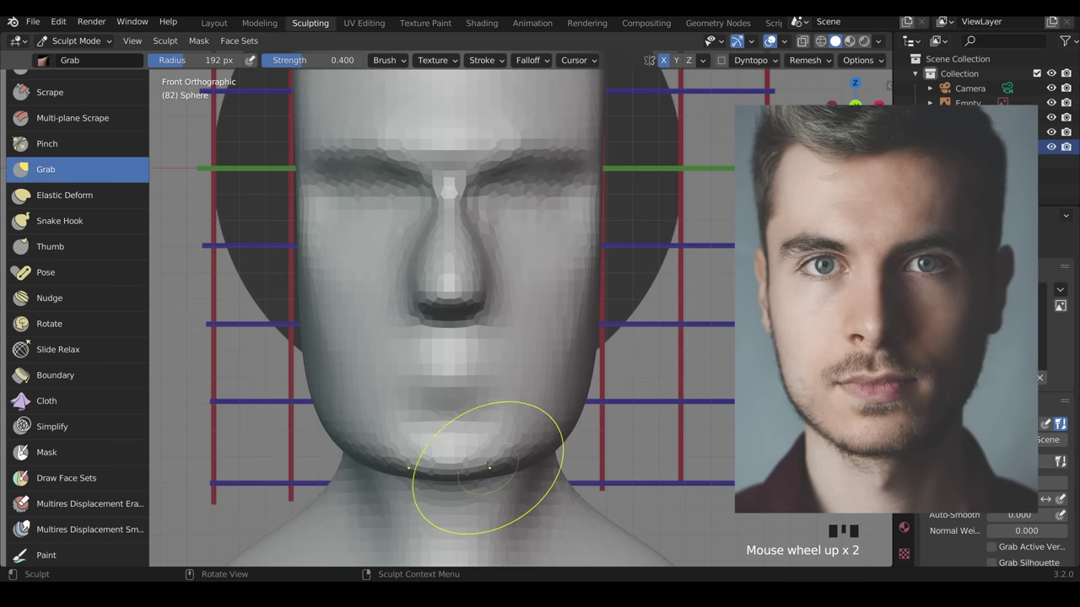
{"action": "left_click", "coordinate": [802, 41]}
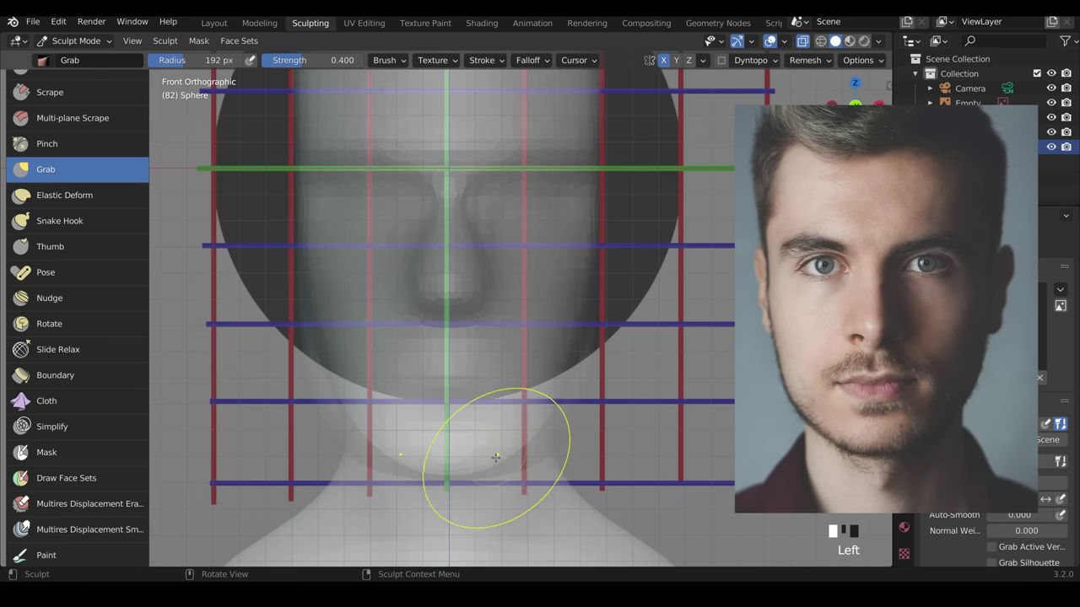
{"action": "left_click", "coordinate": [802, 41]}
Set the Grab radius to 279 px and push the cheeks inward in the front view to hollow them below the cheekbones.
{"action": "key", "text": "f"}
{"action": "left_click", "coordinate": [567, 361]}
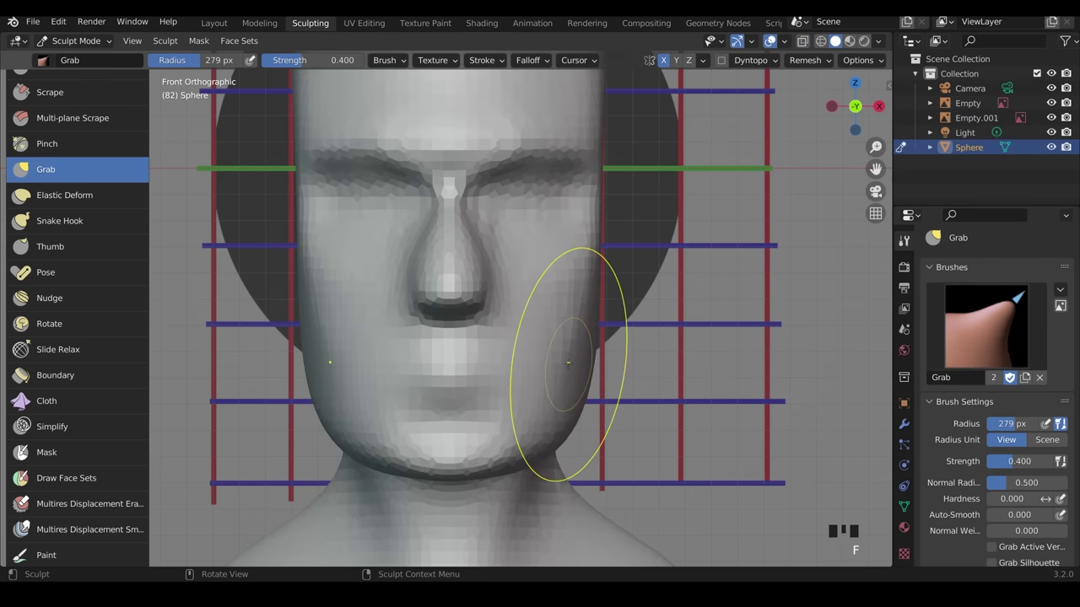
{"action": "mouse_move", "coordinate": [568, 363]}
{"action": "left_mouse_down"}
{"action": "mouse_move", "coordinate": [538, 383]}
{"action": "mouse_move", "coordinate": [525, 439]}
{"action": "left_mouse_up"}
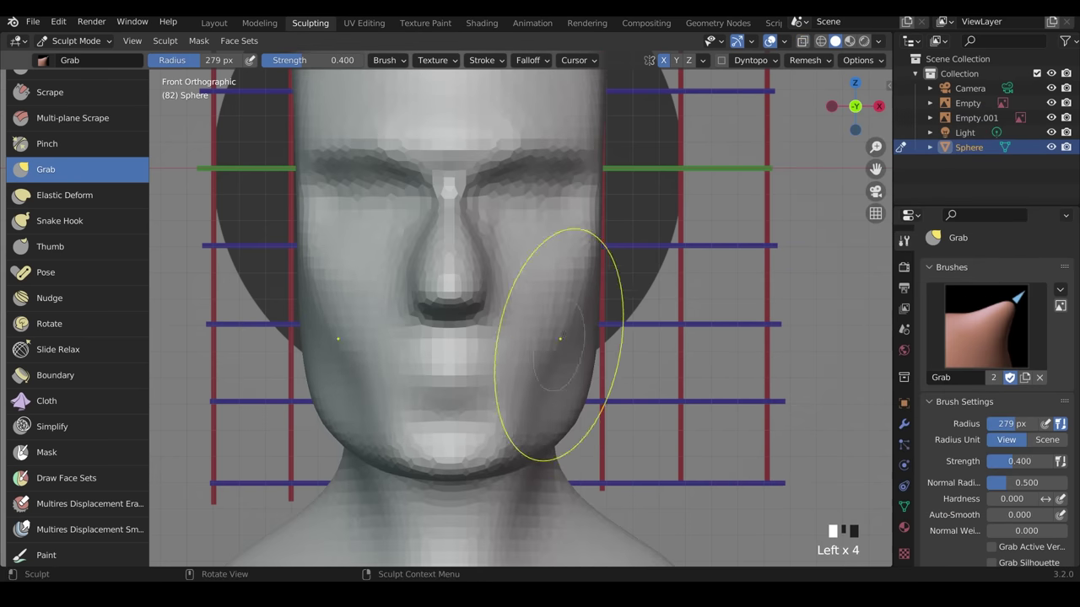
{"action": "left_click_drag", "start_coordinate": [589, 257], "coordinate": [578, 263]}
{"action": "left_click_drag", "start_coordinate": [564, 373], "coordinate": [552, 383]}
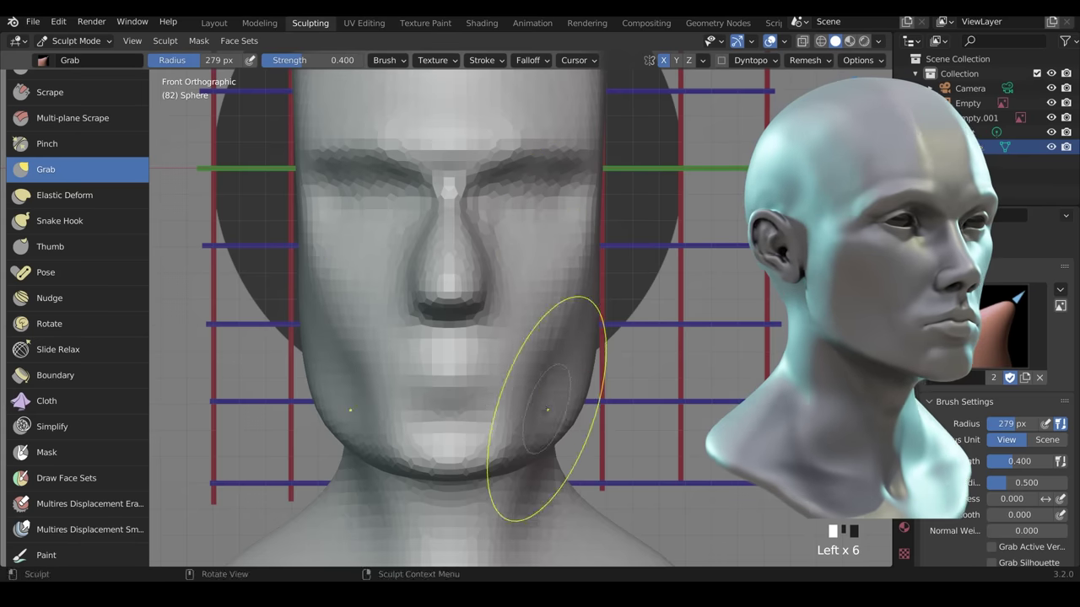
{"action": "left_click_drag", "start_coordinate": [584, 327], "coordinate": [549, 326]}
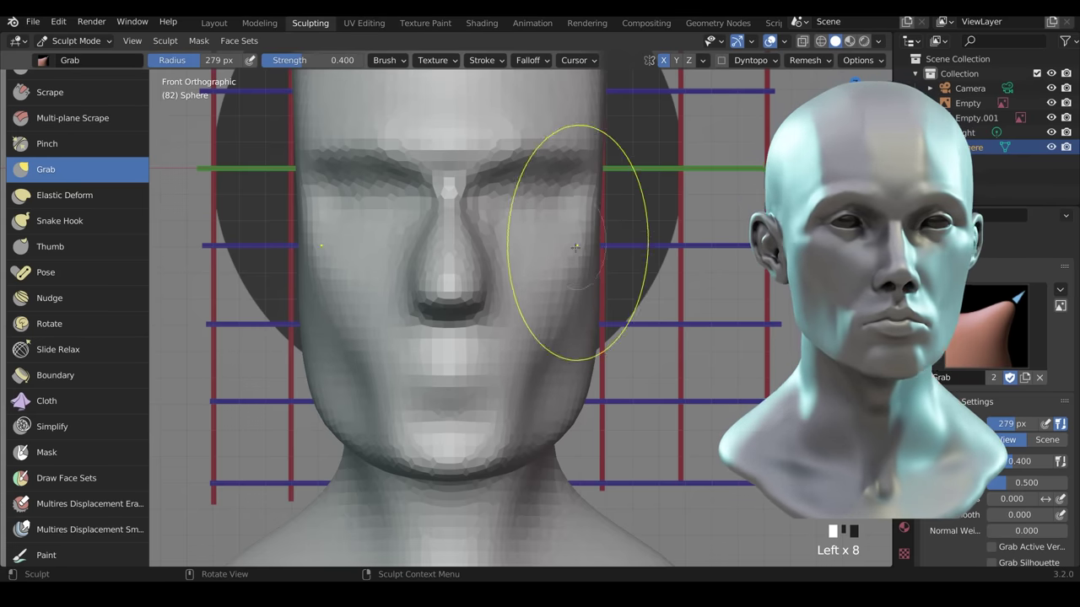
Refine the cheek hollows and jaw sides with Grab strokes from angled perspective views.
{"action": "middle_click_drag", "start_coordinate": [497, 455], "coordinate": [497, 383]}
{"action": "scroll", "coordinate": [567, 386], "scroll_direction": "down", "scroll_amount": 3}
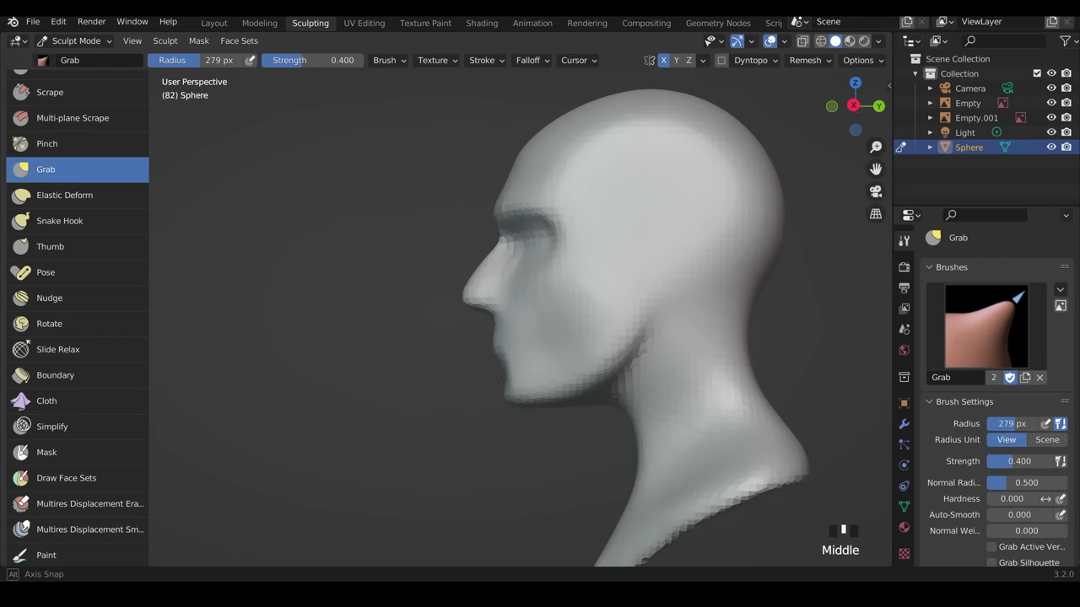
{"action": "scroll", "coordinate": [556, 389], "scroll_direction": "up", "scroll_amount": 3}
{"action": "left_click_drag", "start_coordinate": [714, 384], "coordinate": [689, 377]}
{"action": "middle_click_drag", "start_coordinate": [650, 417], "coordinate": [737, 413]}
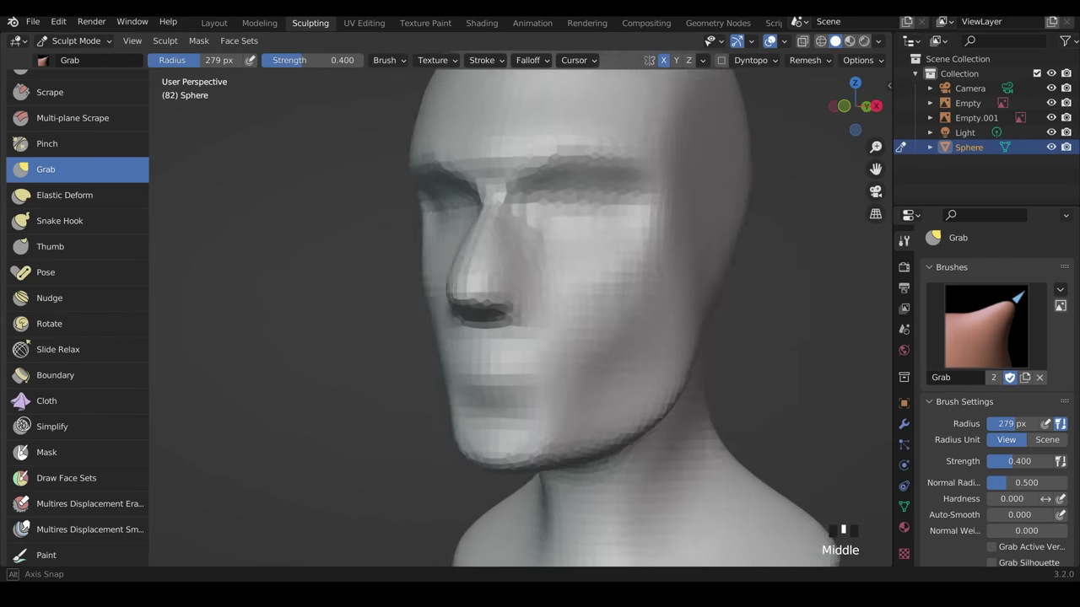
{"action": "middle_click_drag", "start_coordinate": [589, 405], "coordinate": [620, 403]}
{"action": "left_click_drag", "start_coordinate": [603, 391], "coordinate": [589, 389]}
{"action": "middle_click_drag", "start_coordinate": [676, 404], "coordinate": [588, 406]}
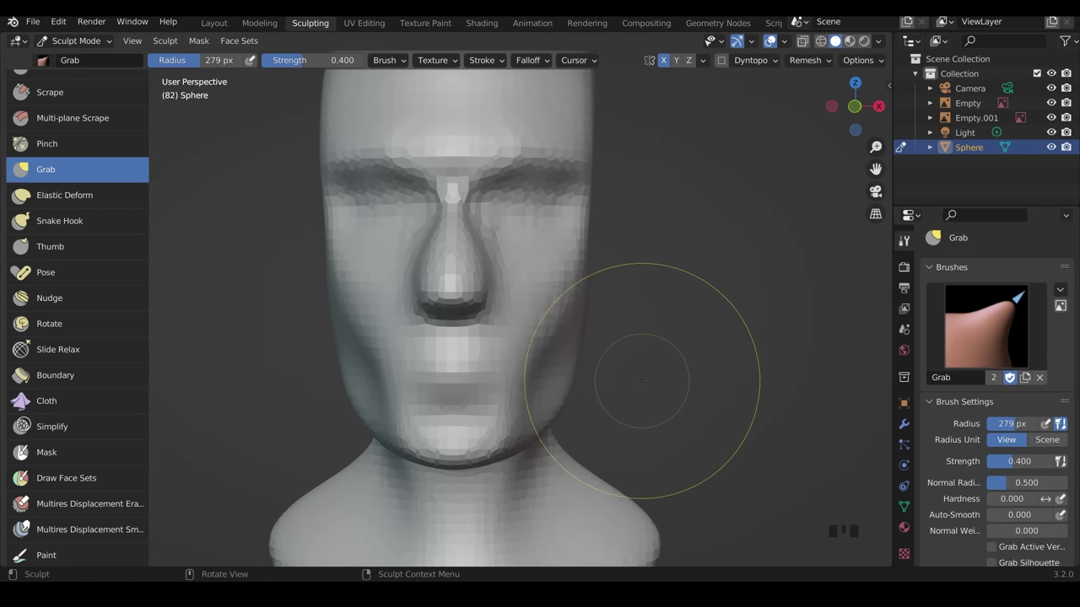
{"action": "mouse_move", "coordinate": [624, 395]}
{"action": "middle_mouse_down"}
{"action": "mouse_move", "coordinate": [598, 375]}
{"action": "mouse_move", "coordinate": [550, 375]}
{"action": "mouse_move", "coordinate": [591, 363]}
{"action": "mouse_move", "coordinate": [561, 337]}
{"action": "mouse_move", "coordinate": [599, 296]}
{"action": "middle_mouse_up"}
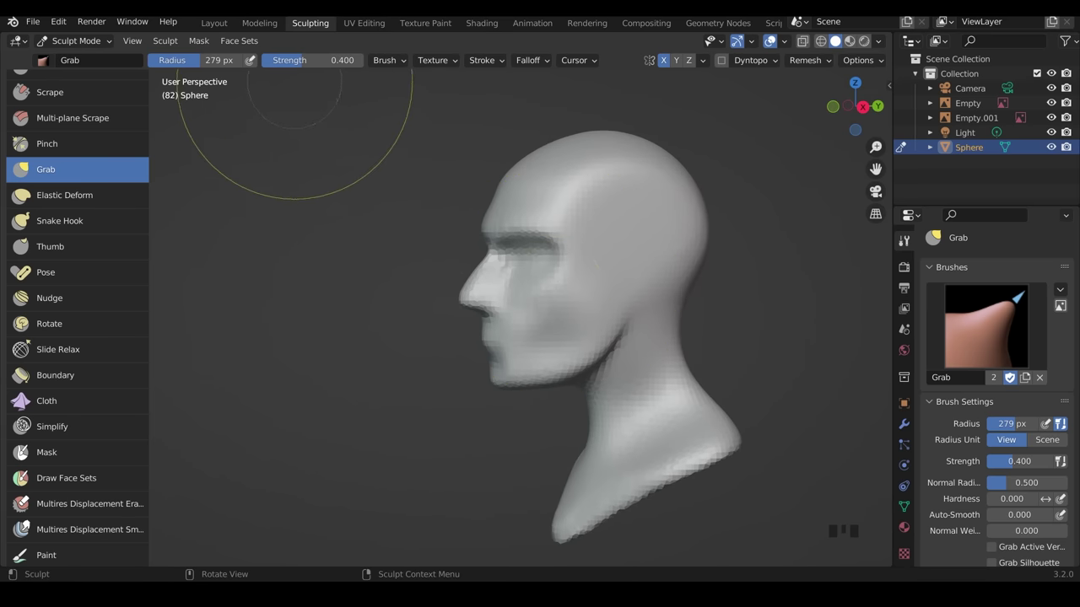
Switch to the Layout workspace and place the 3D cursor on the face just below the brow, at the eye position.
{"action": "left_click", "coordinate": [216, 23]}
{"action": "middle_click_drag", "start_coordinate": [410, 350], "coordinate": [569, 332]}
{"action": "scroll", "coordinate": [521, 359], "scroll_direction": "up", "scroll_amount": 3}
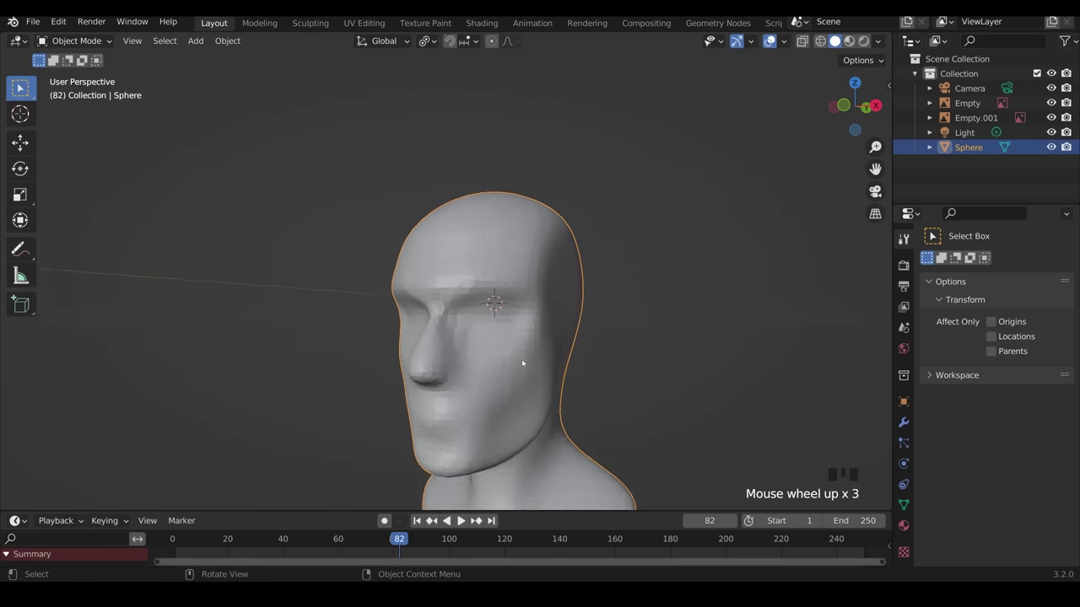
{"action": "middle_click_drag", "start_coordinate": [521, 359], "coordinate": [523, 294], "text": "shift"}
{"action": "scroll", "coordinate": [524, 293], "scroll_direction": "up", "scroll_amount": 1}
{"action": "scroll", "coordinate": [529, 266], "scroll_direction": "up", "scroll_amount": 1}
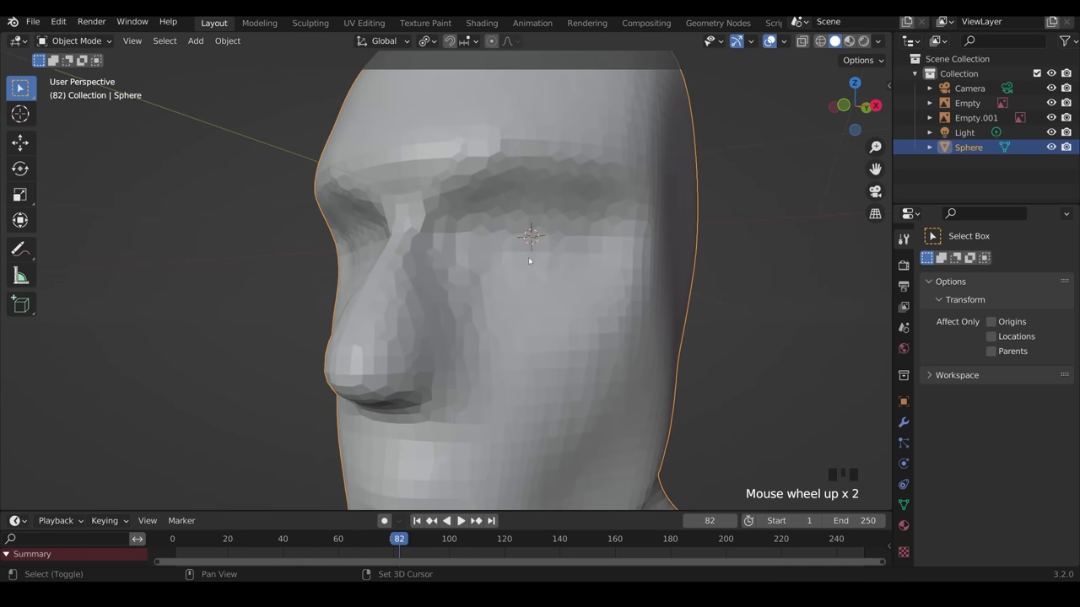
{"action": "right_click", "coordinate": [528, 255], "text": "shift"}
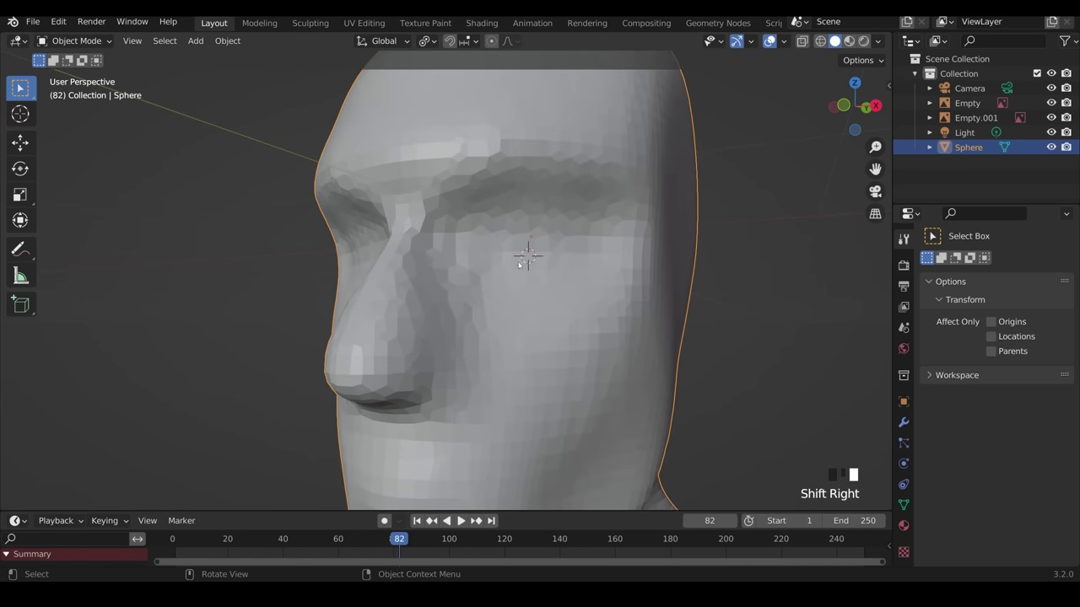
Add a UV sphere at the 3D cursor and scale it down to about 0.176 as an eyeball.
{"action": "key", "text": "shift+a"}
{"action": "mouse_move", "coordinate": [526, 270]}
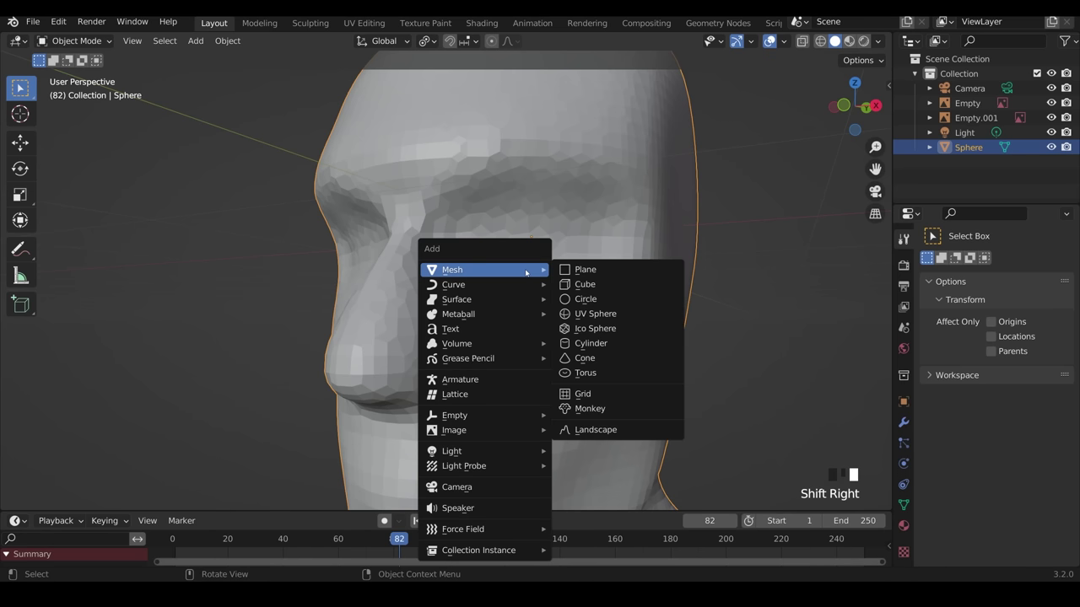
{"action": "left_click", "coordinate": [600, 321]}
{"action": "scroll", "coordinate": [634, 316], "scroll_direction": "down", "scroll_amount": 6}
{"action": "key", "text": "s"}
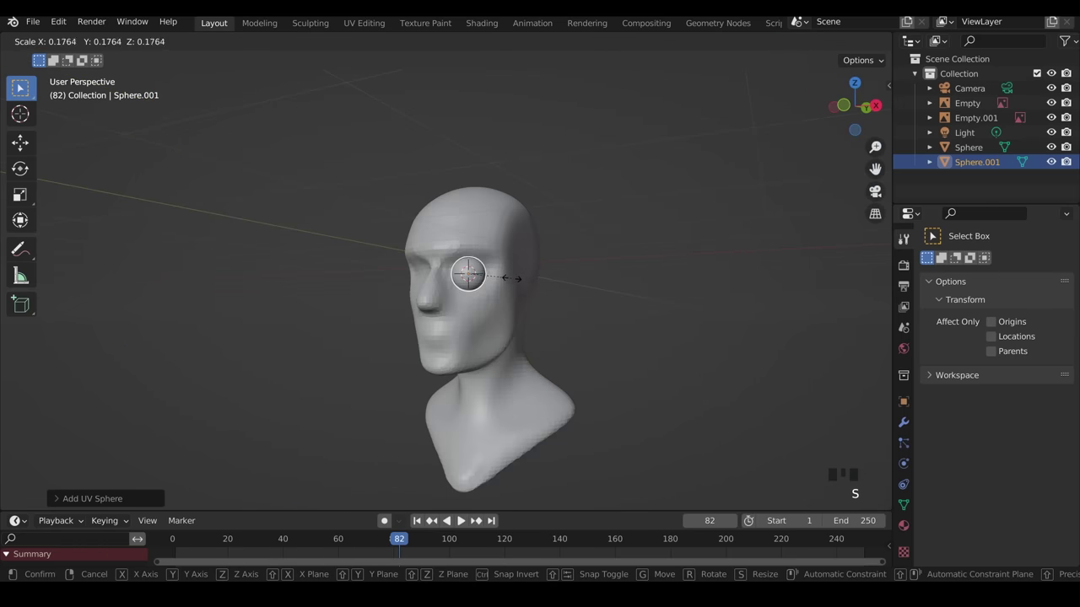
{"action": "left_click", "coordinate": [511, 277]}
Rotate the eyeball sphere 90° about the X axis and nudge it slightly upward in the front view.
{"action": "middle_click_drag", "start_coordinate": [506, 284], "coordinate": [497, 325]}
{"action": "key", "text": "KP_1"}
{"action": "scroll", "coordinate": [561, 319], "scroll_direction": "up", "scroll_amount": 3}
{"action": "scroll", "coordinate": [561, 320], "scroll_direction": "up", "scroll_amount": 4}
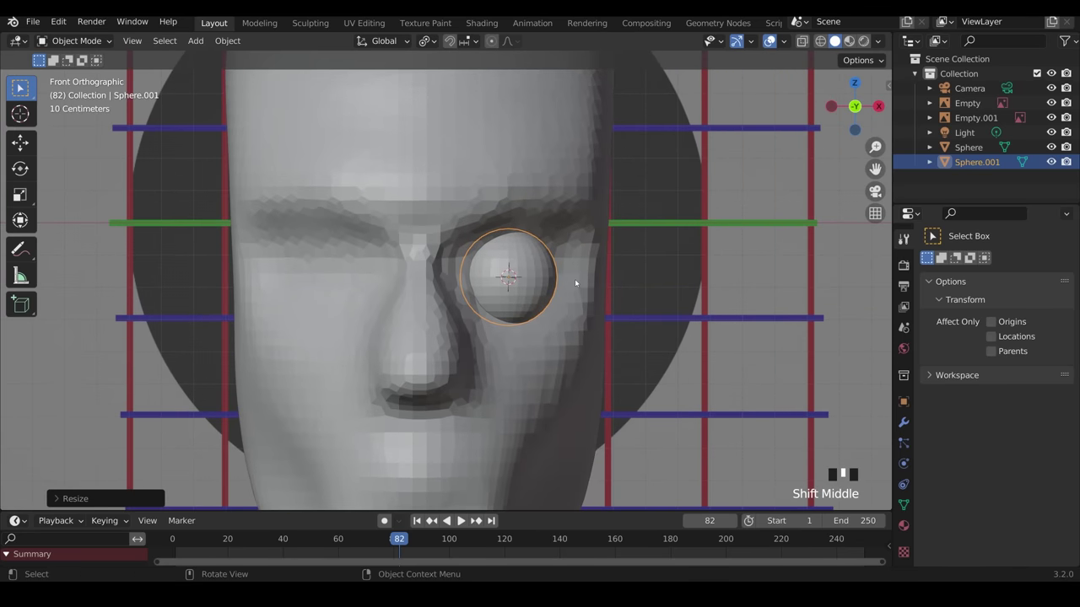
{"action": "type", "text": "rx90"}
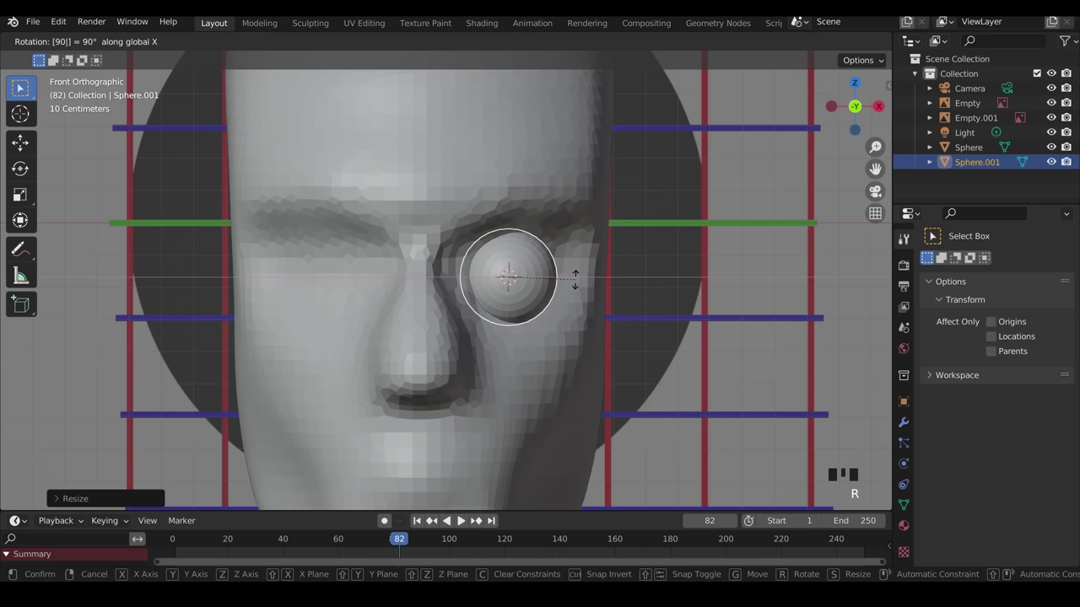
{"action": "key", "text": "Return"}
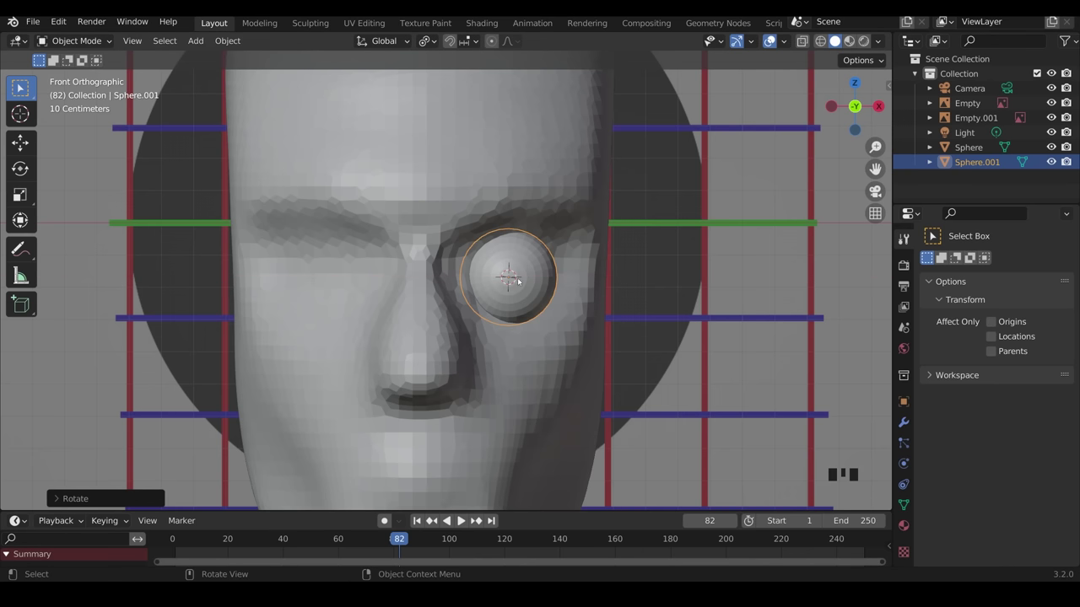
{"action": "key", "text": "g"}
{"action": "left_click", "coordinate": [519, 272]}
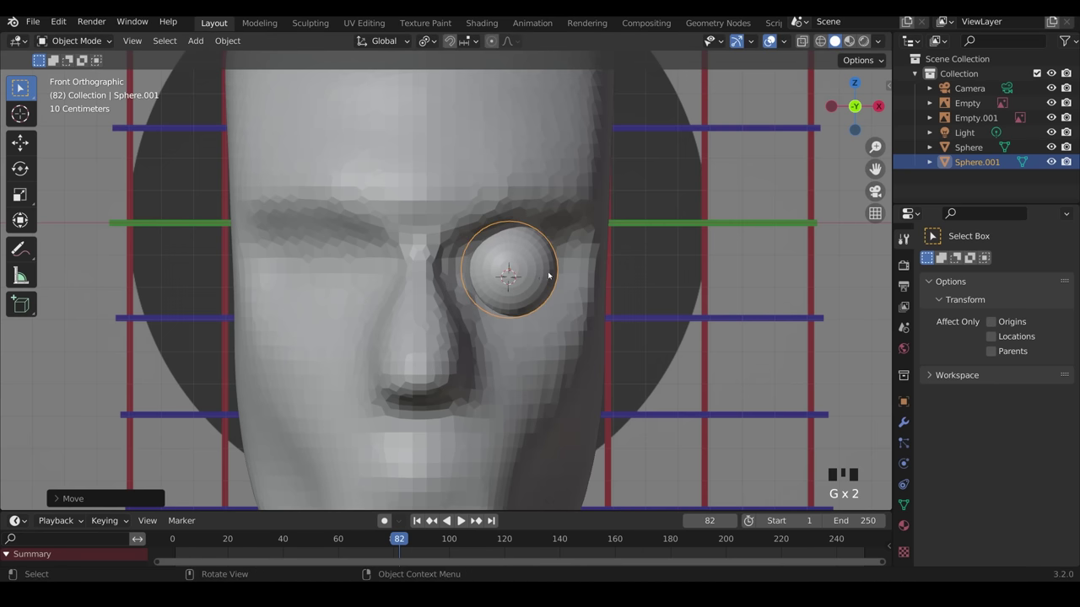
Duplicate the eyeball about 0.3 m along X and repeat the duplication four times to form a row of six touching spheres.
{"action": "right_click", "coordinate": [826, 279], "text": "shift"}
{"action": "key", "text": "shift+d"}
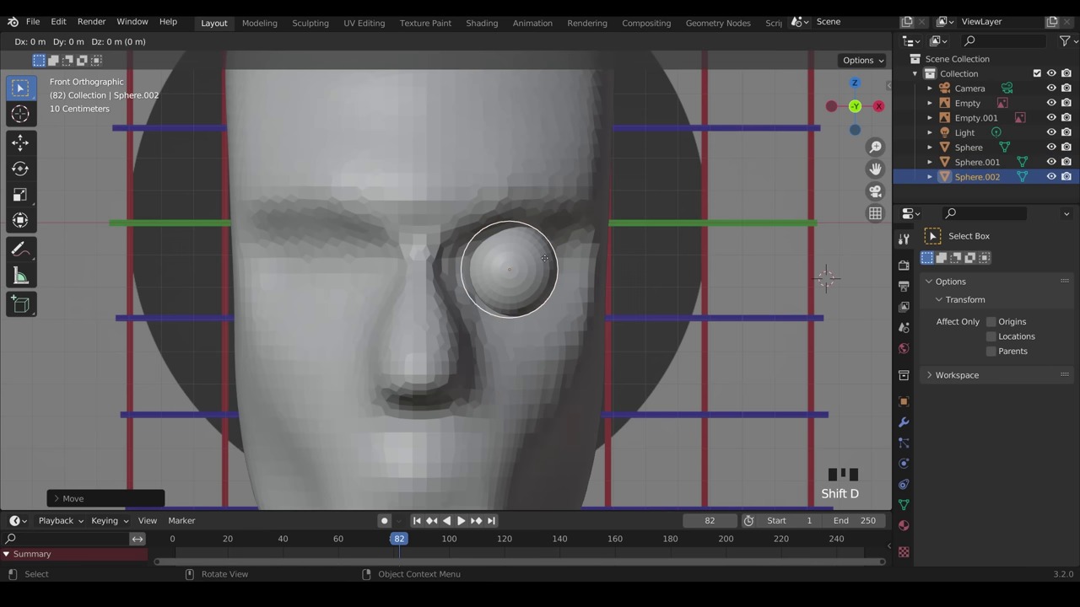
{"action": "key", "text": "x"}
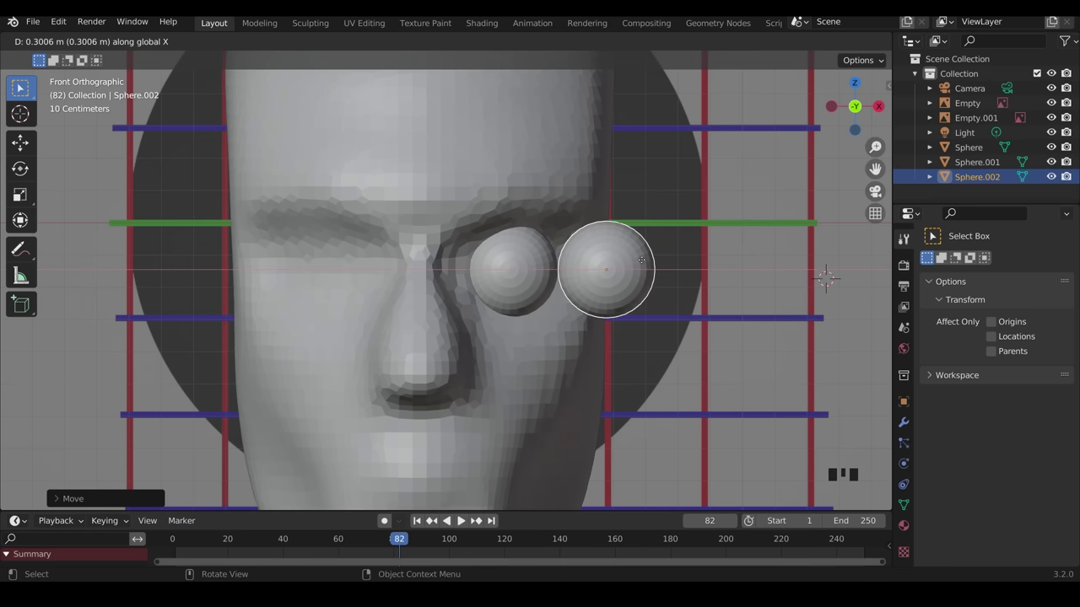
{"action": "left_click", "coordinate": [641, 260]}
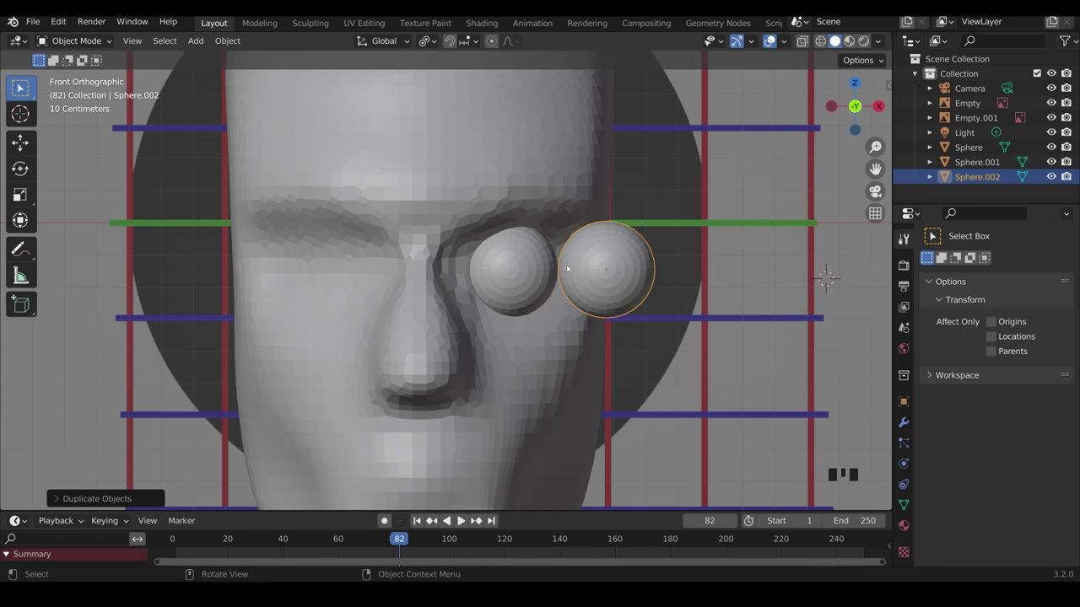
{"action": "scroll", "coordinate": [615, 273], "scroll_direction": "down", "scroll_amount": 2}
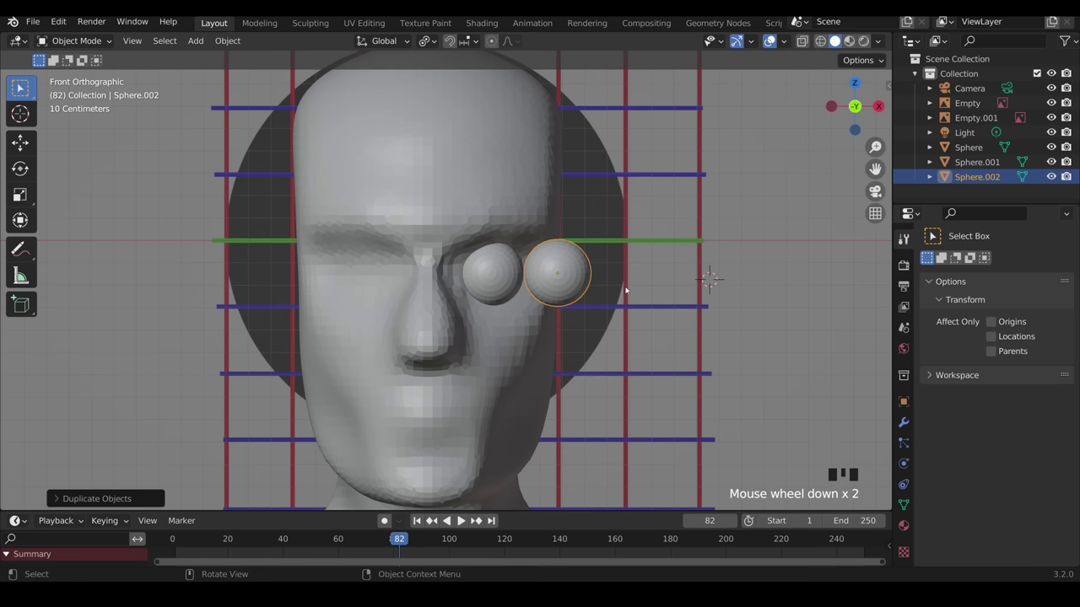
{"action": "key", "text": "shift+r"}
{"action": "key", "text": "shift+r"}
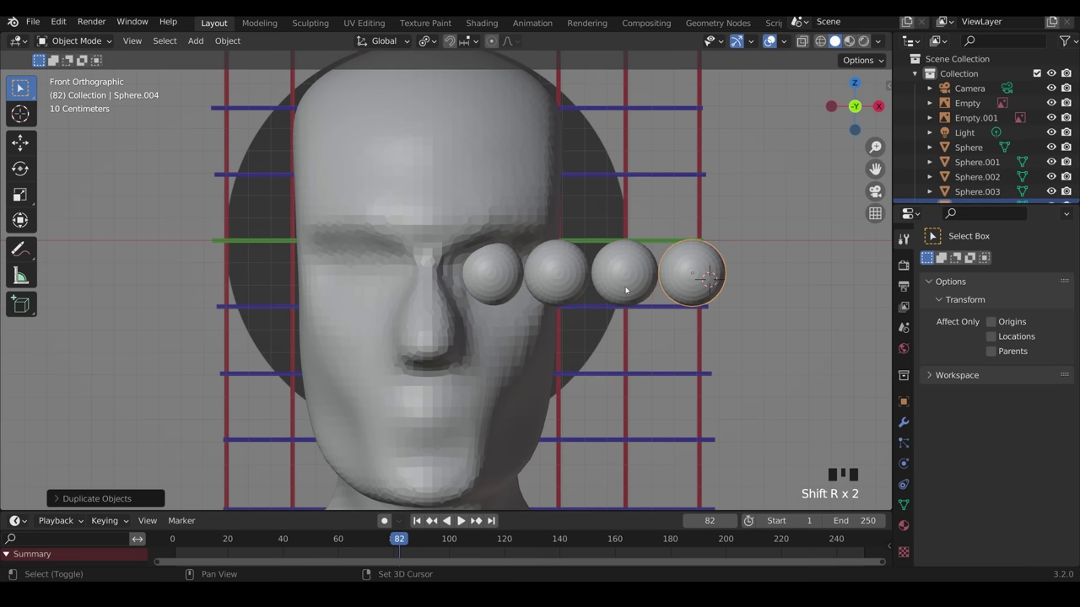
{"action": "key", "text": "shift+r"}
{"action": "key", "text": "shift+r"}
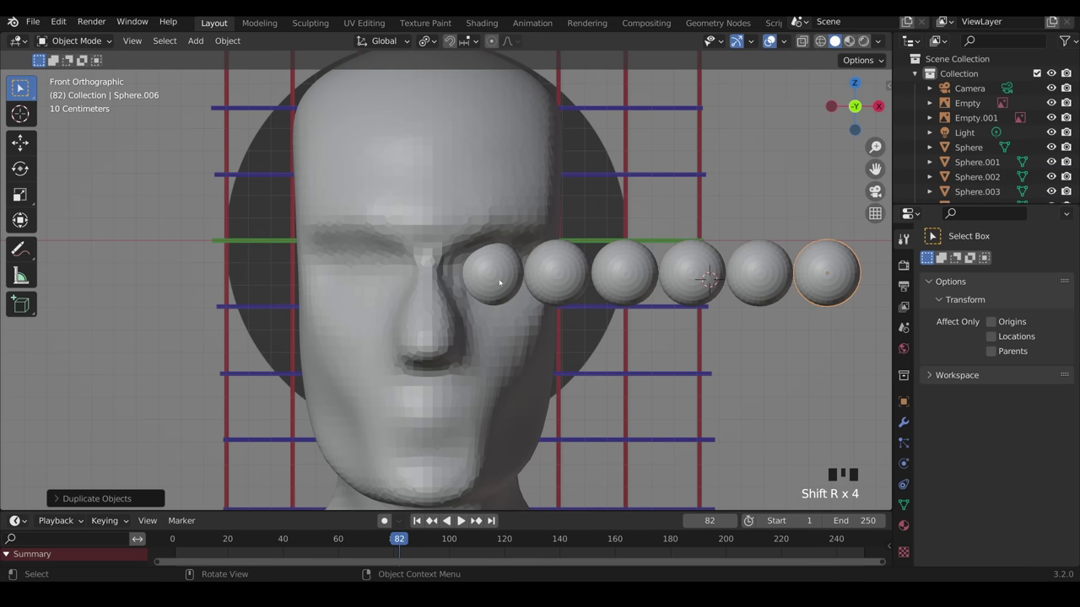
Select all six spheres, centre the row across the face along X, and scale it to about 0.72 to roughly match the head width.
{"action": "left_click", "coordinate": [759, 272], "text": "shift"}
{"action": "left_click", "coordinate": [692, 272], "text": "shift"}
{"action": "left_click", "coordinate": [625, 271], "text": "shift"}
{"action": "left_click", "coordinate": [557, 271], "text": "shift"}
{"action": "left_click", "coordinate": [490, 272], "text": "shift"}
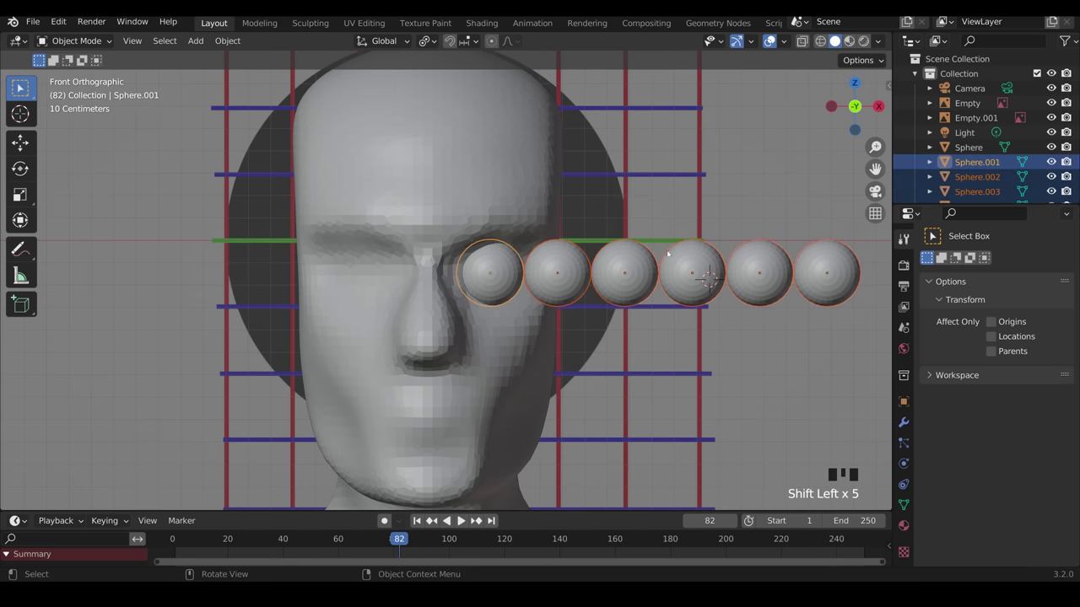
{"action": "key", "text": "g"}
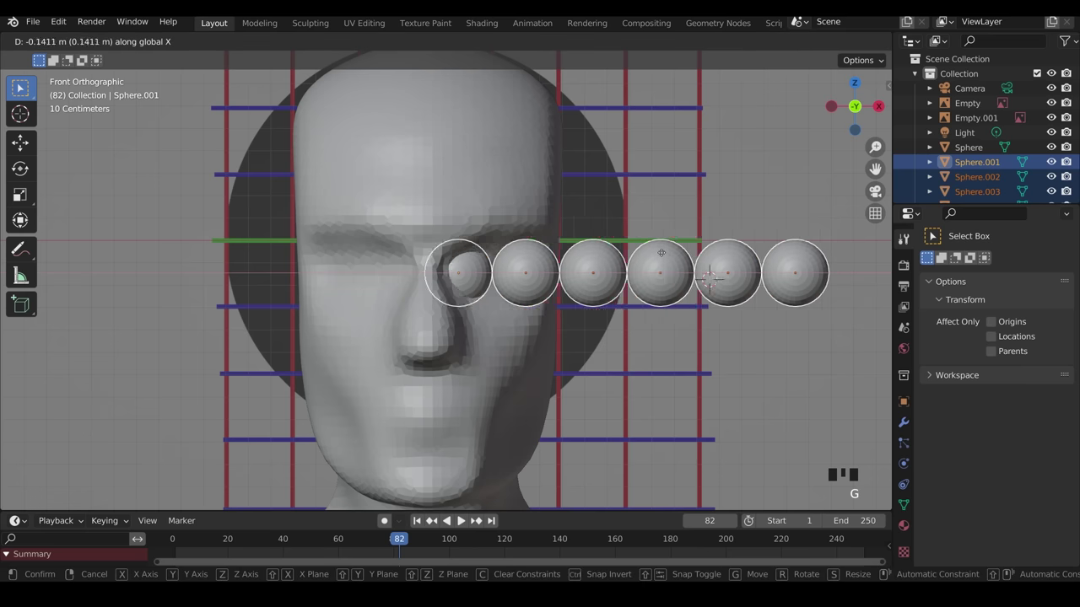
{"action": "left_click", "coordinate": [528, 256]}
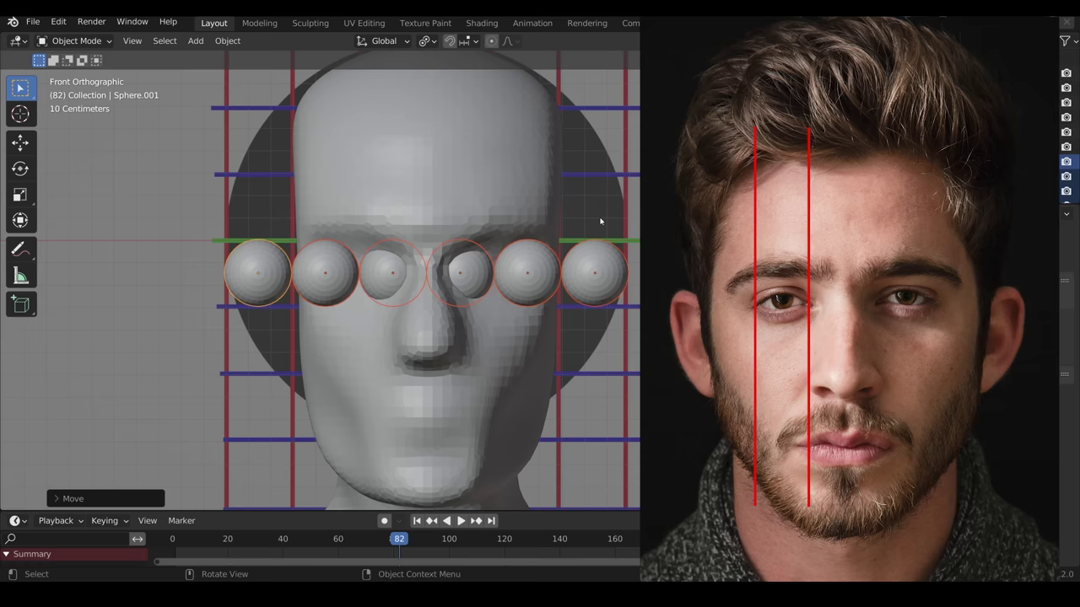
{"action": "key", "text": "s"}
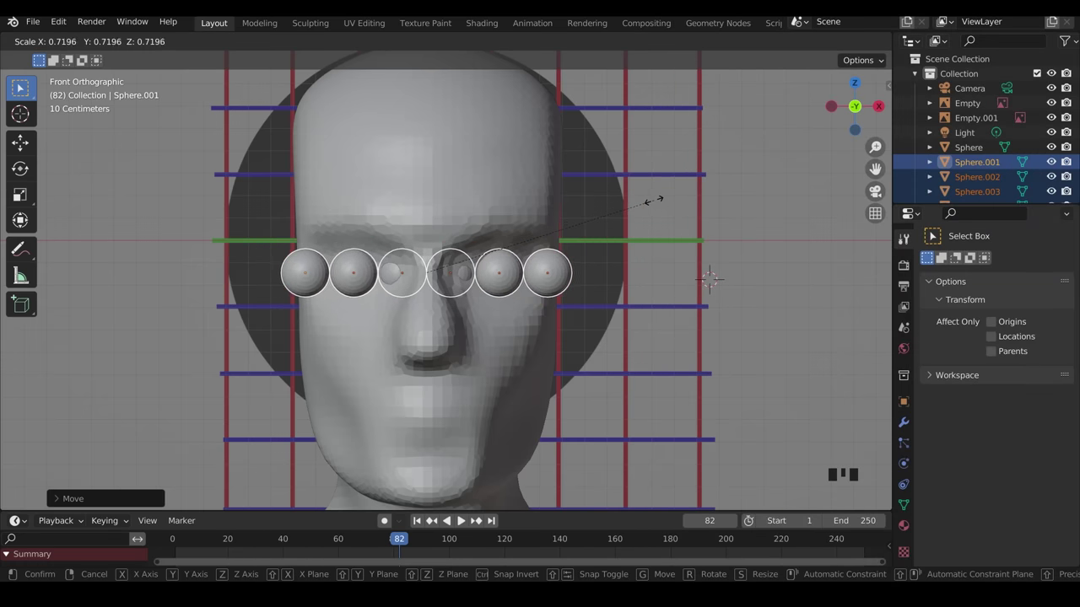
{"action": "left_click", "coordinate": [657, 200]}
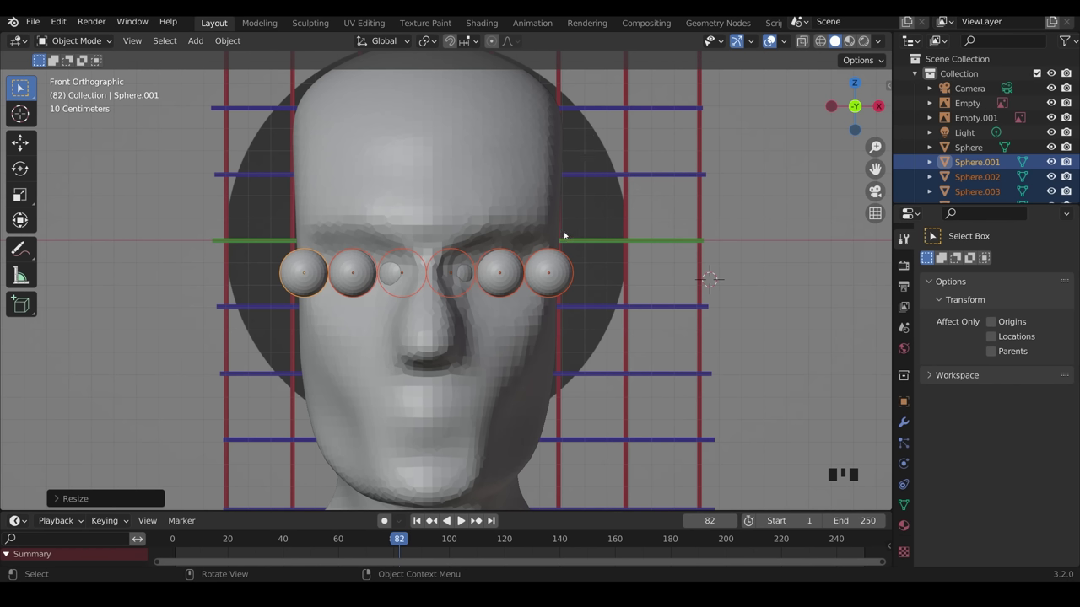
Delete the extra spheres, keeping and selecting only the second one from the row's +X end as the eyeball.
{"action": "left_click", "coordinate": [567, 287]}
{"action": "key", "text": "Delete"}
{"action": "left_click", "coordinate": [420, 277]}
{"action": "key", "text": "Delete"}
{"action": "left_click", "coordinate": [390, 272]}
{"action": "key", "text": "Delete"}
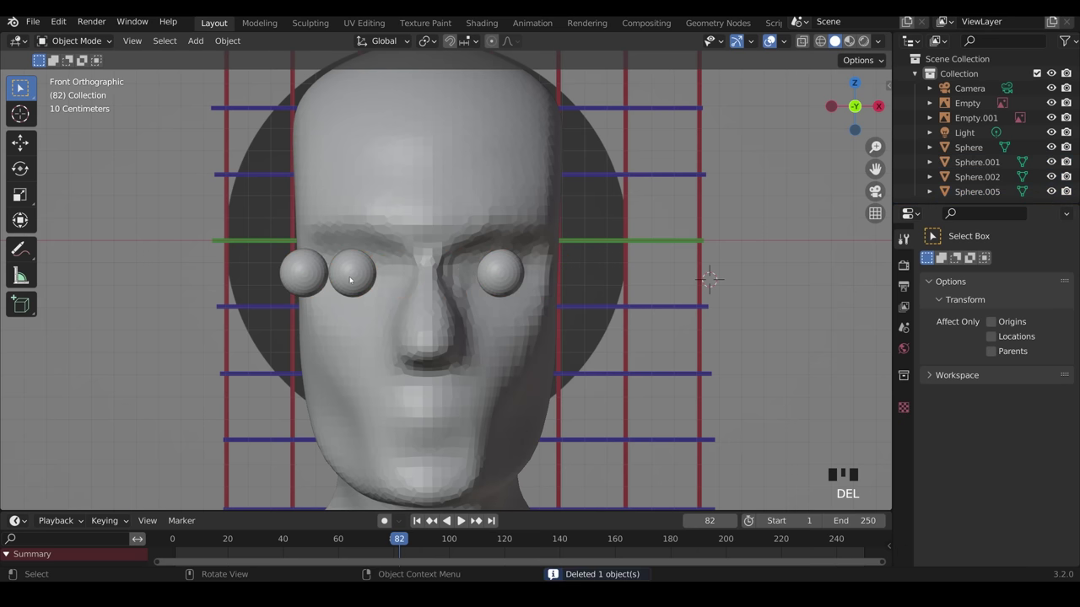
{"action": "left_click", "coordinate": [352, 271]}
{"action": "key", "text": "Delete"}
{"action": "left_click", "coordinate": [303, 272]}
{"action": "key", "text": "Delete"}
{"action": "left_click", "coordinate": [515, 274]}
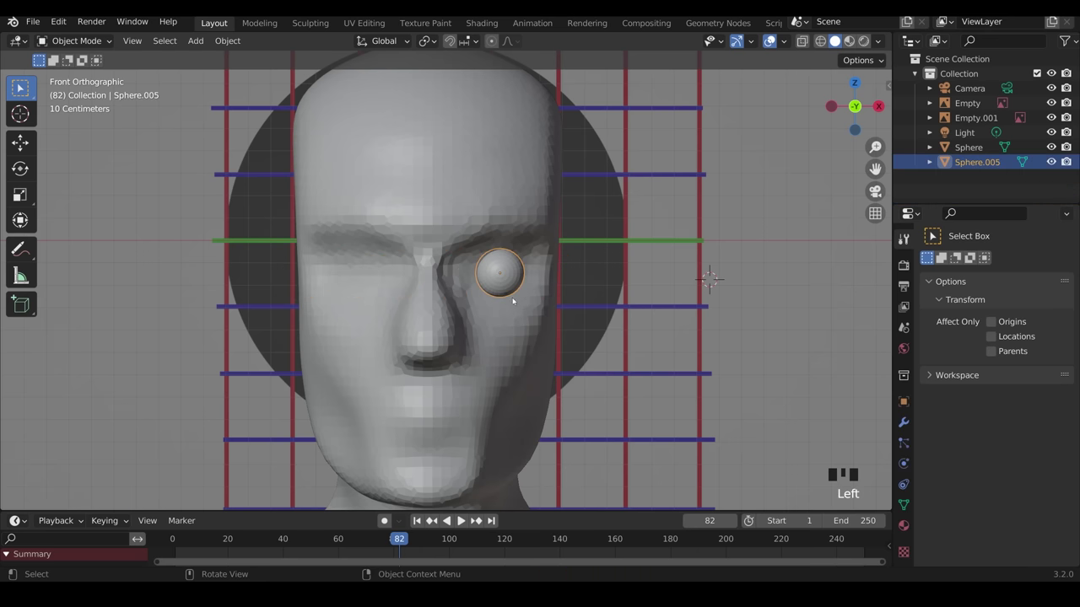
Using X-ray, shift the eyeball along X to sit slightly outward of the nearest vertical grid line, and check its depth from the side.
{"action": "left_click", "coordinate": [801, 41]}
{"action": "scroll", "coordinate": [498, 331], "scroll_direction": "up", "scroll_amount": 1}
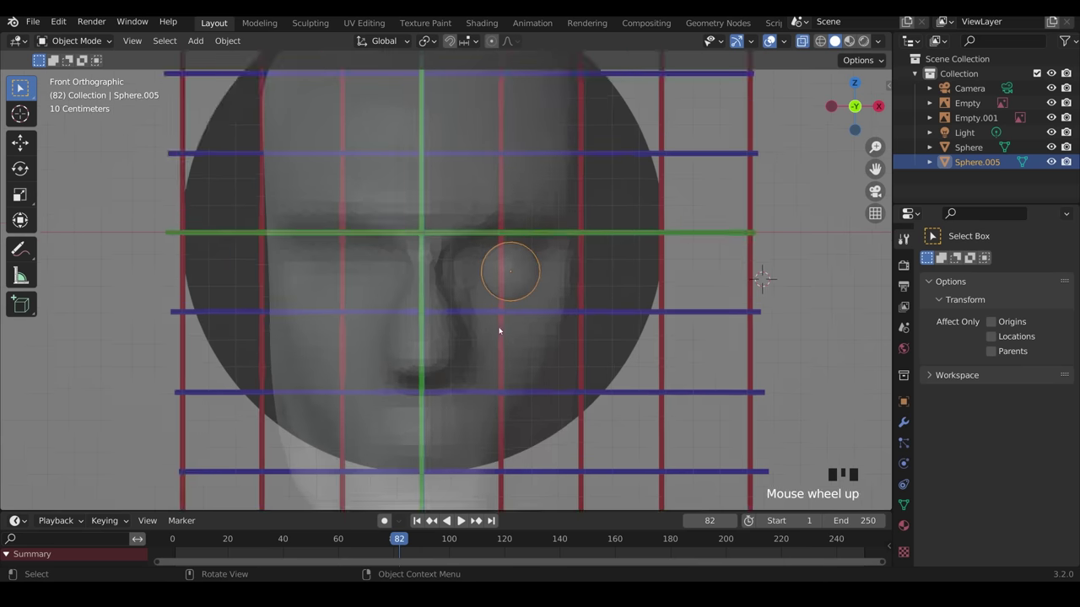
{"action": "scroll", "coordinate": [498, 331], "scroll_direction": "up", "scroll_amount": 2}
{"action": "key", "text": "g"}
{"action": "key", "text": "x"}
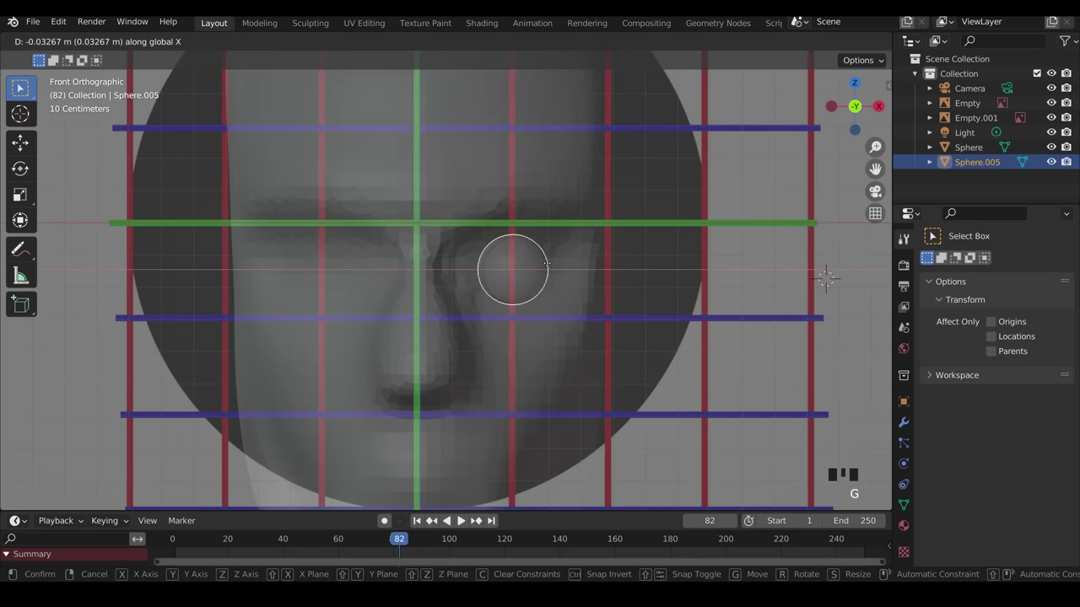
{"action": "left_click", "coordinate": [544, 266]}
{"action": "key", "text": "g"}
{"action": "key", "text": "x"}
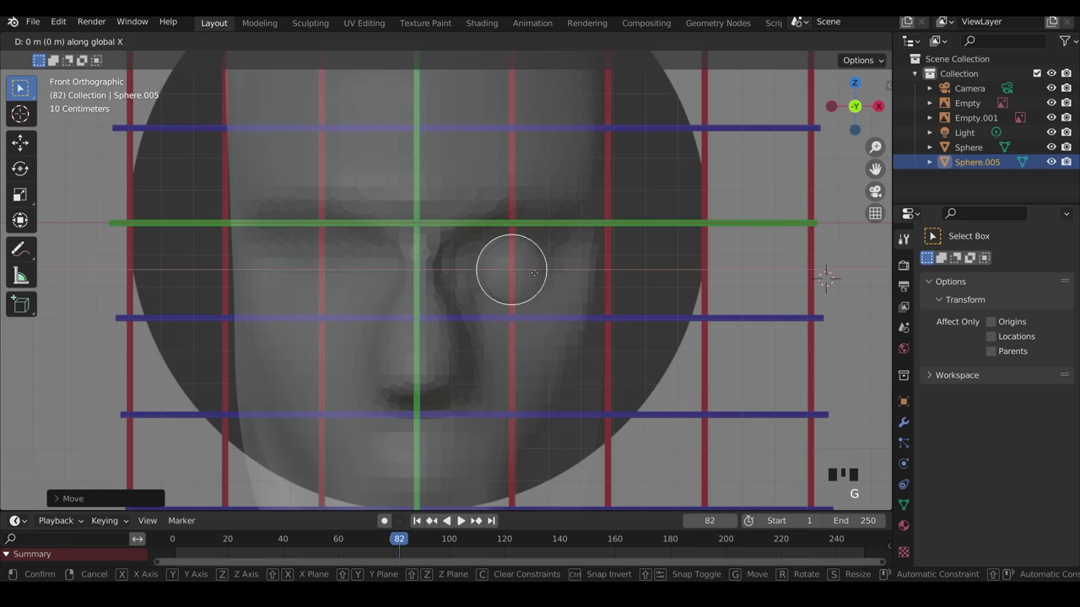
{"action": "left_click", "coordinate": [570, 272]}
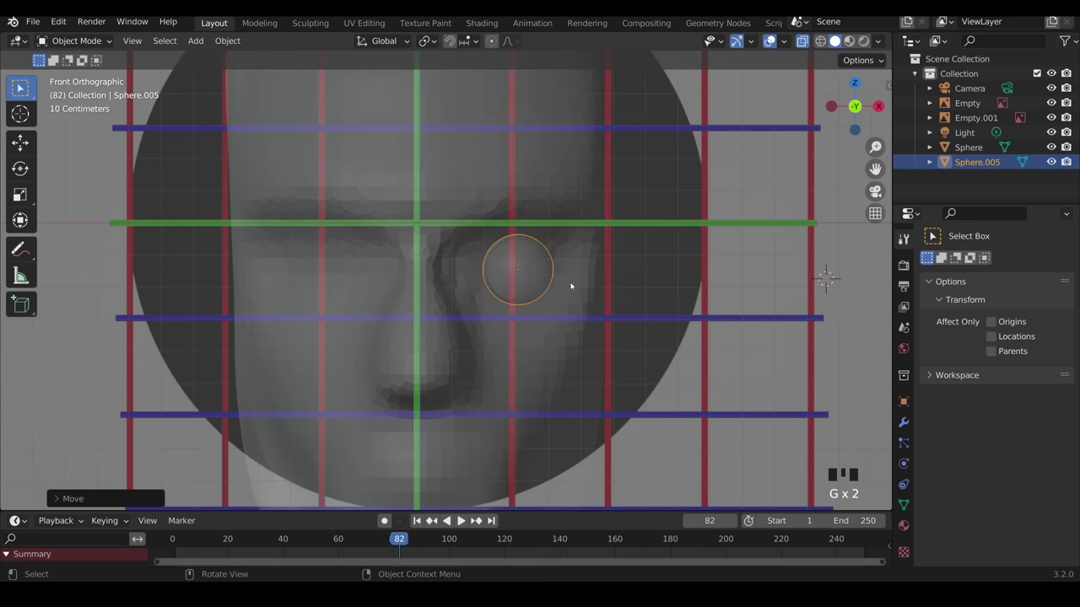
{"action": "middle_click_drag", "start_coordinate": [648, 283], "coordinate": [542, 281]}
{"action": "key", "text": "KP_3"}
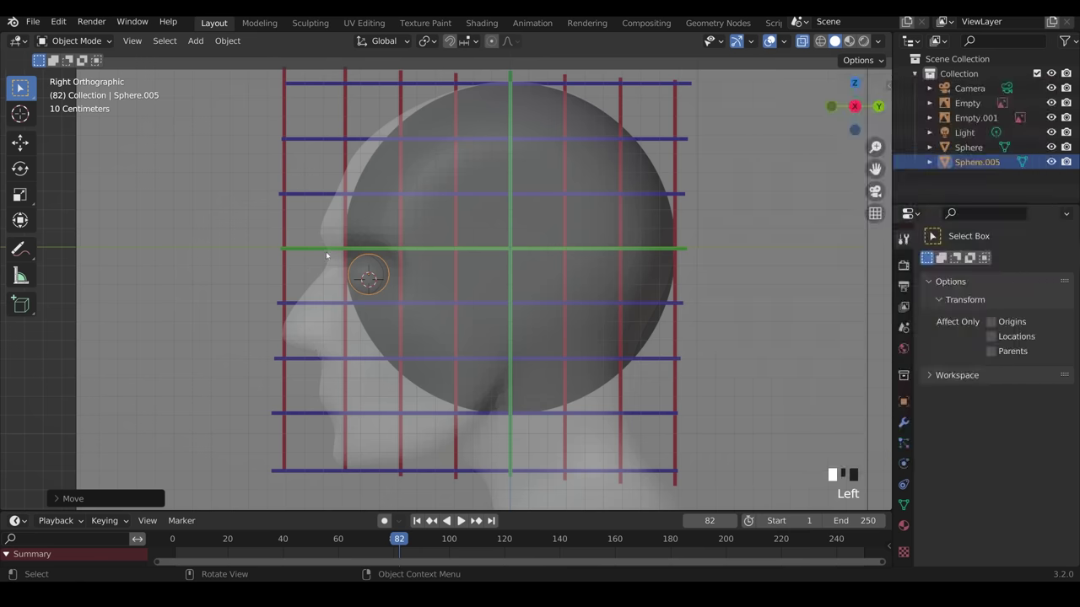
{"action": "middle_click_drag", "start_coordinate": [405, 315], "coordinate": [560, 313]}
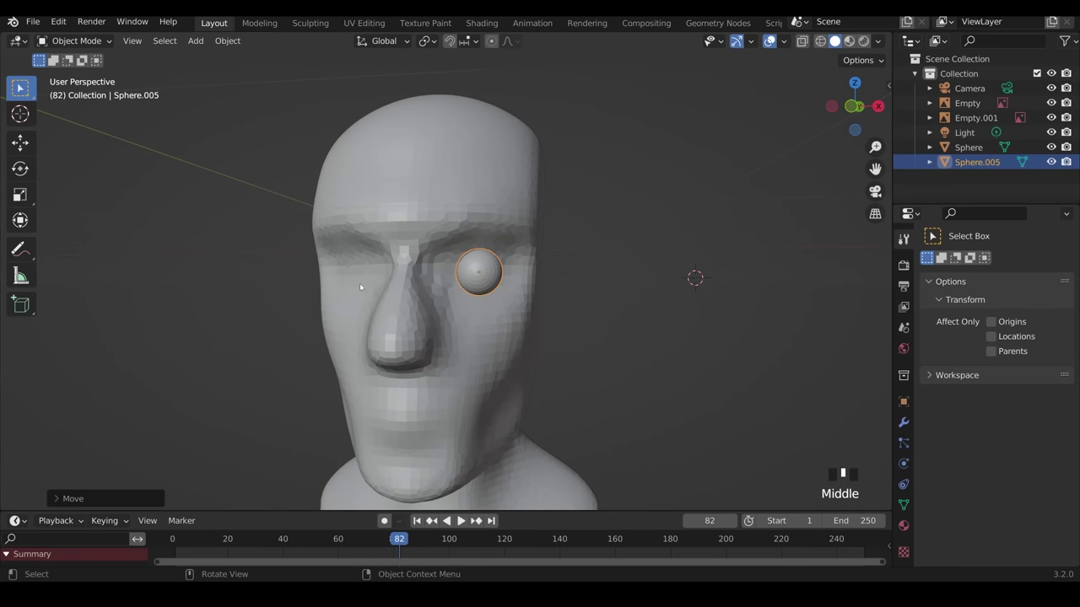
Add a Mirror modifier on the X axis to the eyeball with the head Sphere as its mirror object.
{"action": "left_click", "coordinate": [904, 425]}
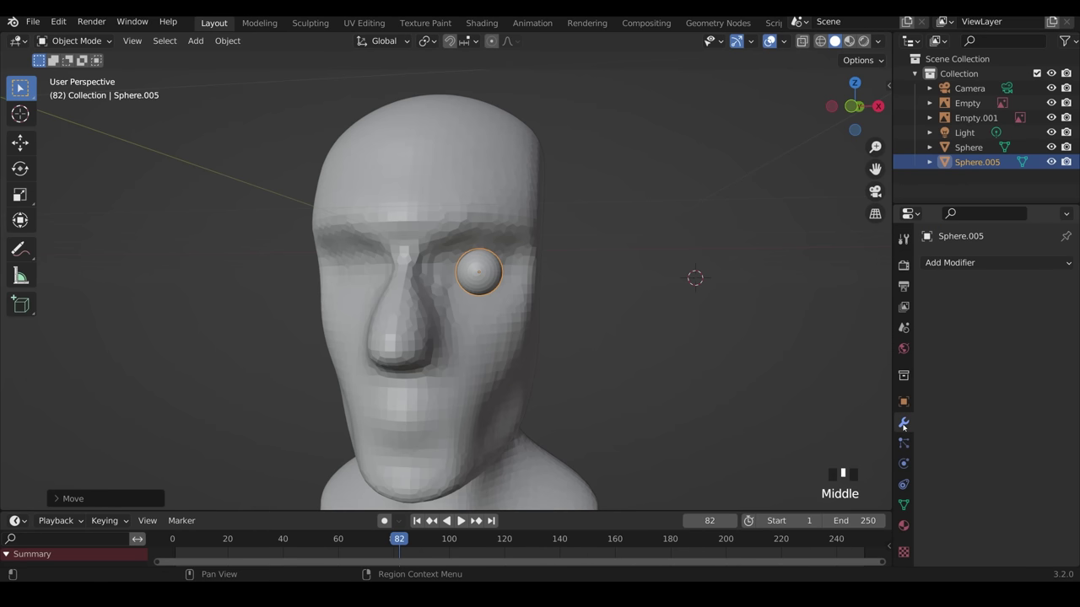
{"action": "left_click", "coordinate": [943, 265]}
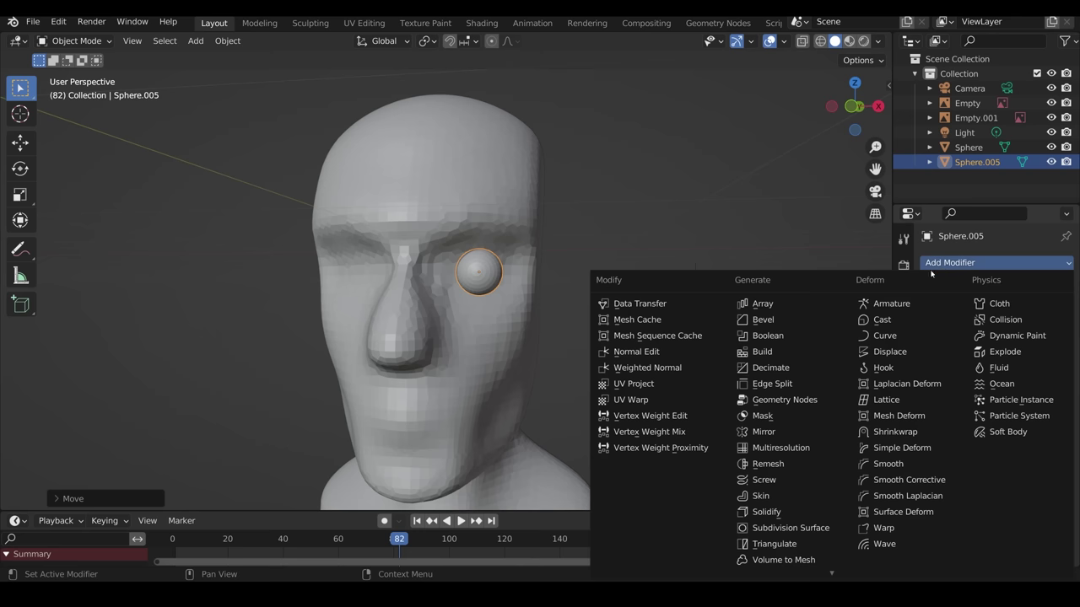
{"action": "left_click", "coordinate": [780, 431]}
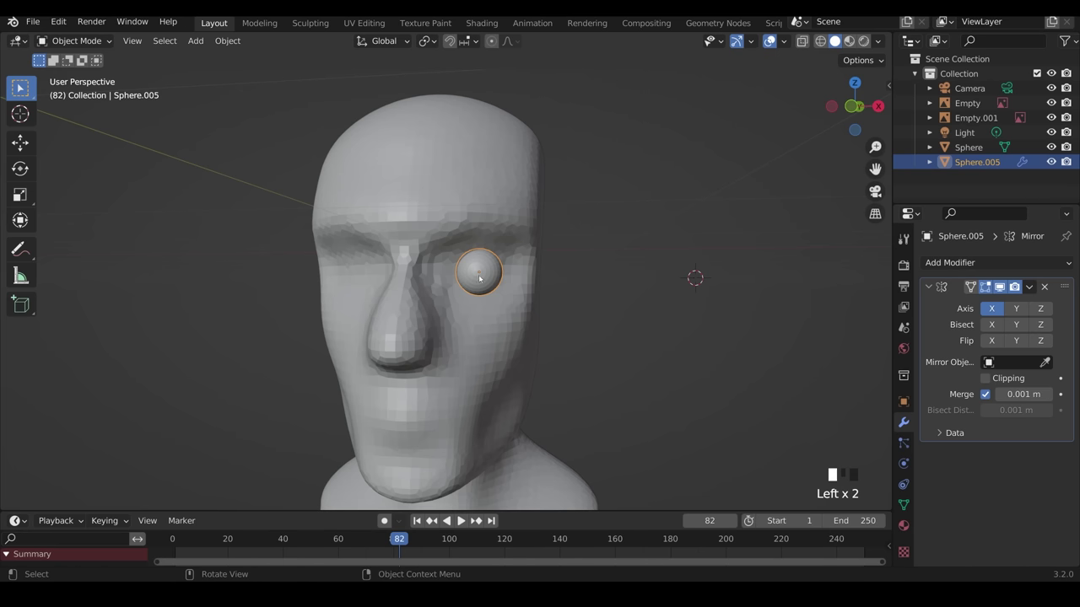
{"action": "left_click", "coordinate": [1045, 363]}
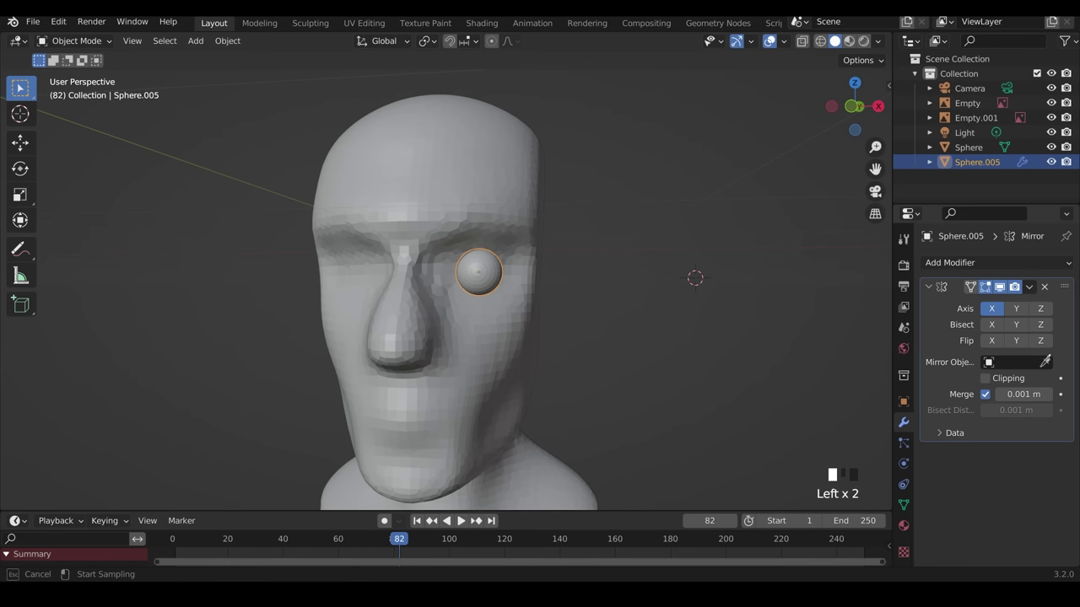
{"action": "left_click", "coordinate": [443, 343]}
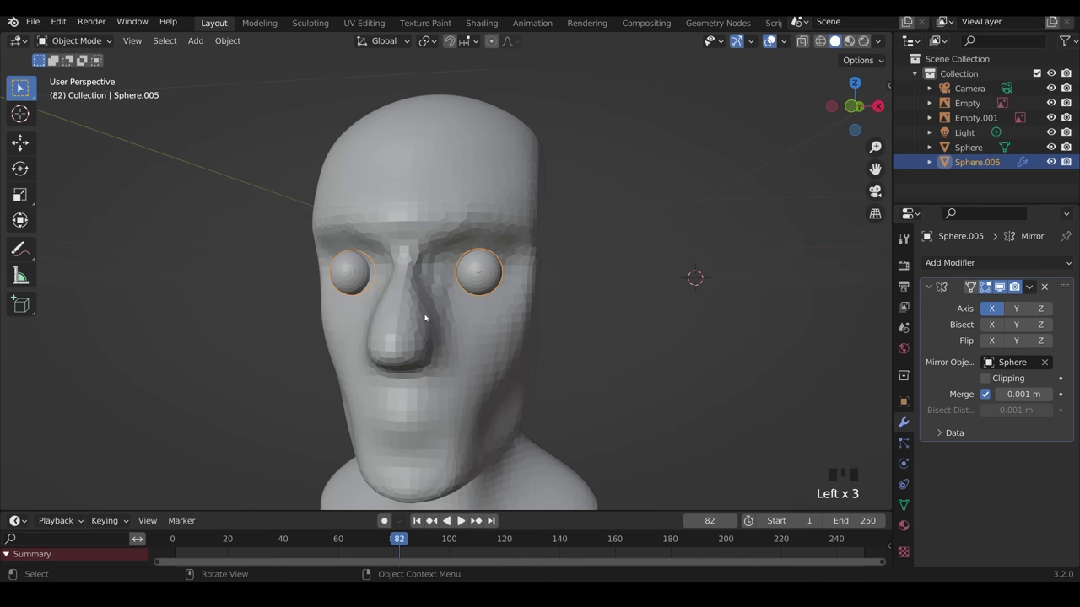
Select the head mesh and switch to the Sculpting workspace.
{"action": "left_click", "coordinate": [428, 382]}
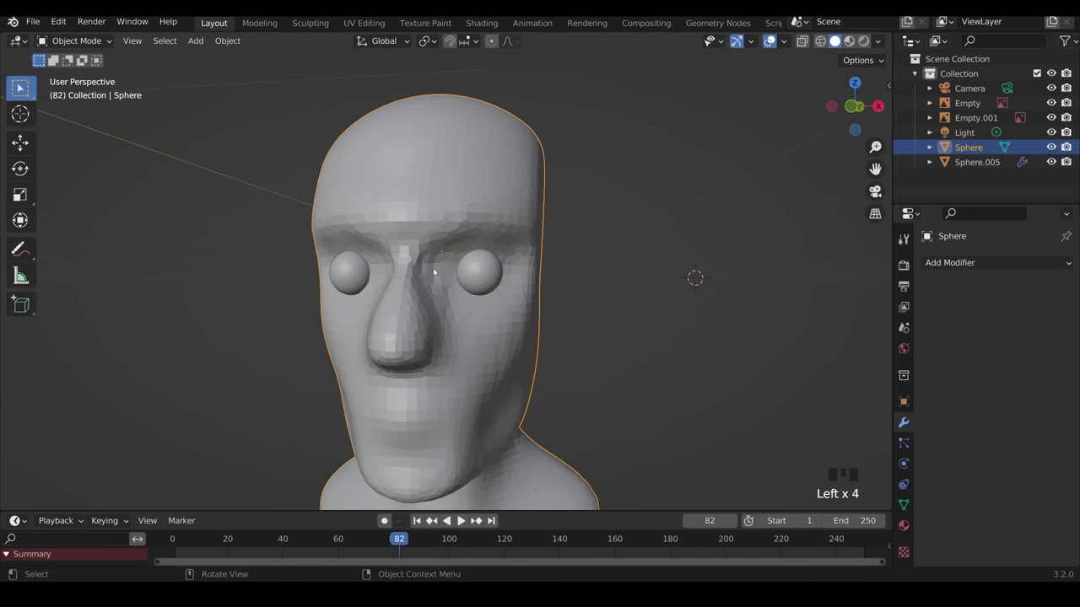
{"action": "key", "text": "KP_1"}
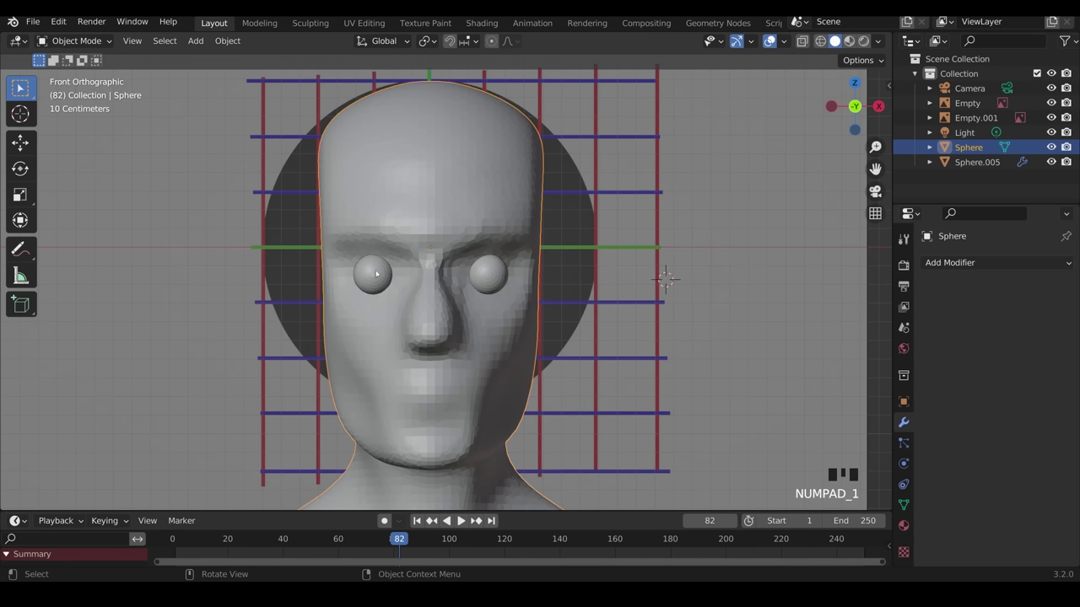
{"action": "left_click", "coordinate": [468, 180]}
{"action": "left_click", "coordinate": [311, 23]}
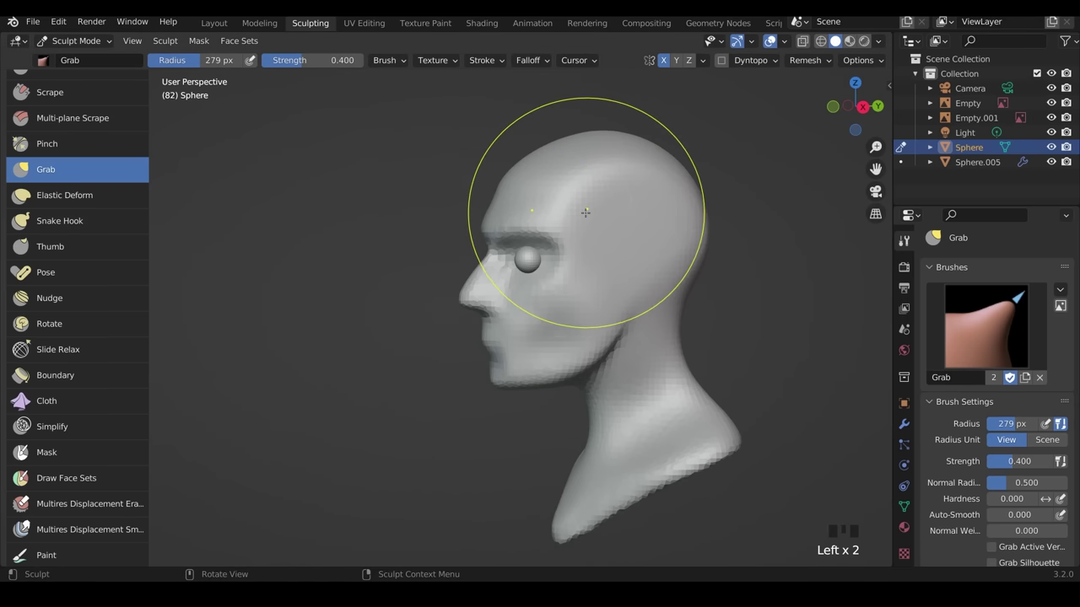
Try a Grab stroke down and forward on the side of the head in a profile view, and undo it.
{"action": "middle_click_drag", "start_coordinate": [535, 336], "coordinate": [562, 273]}
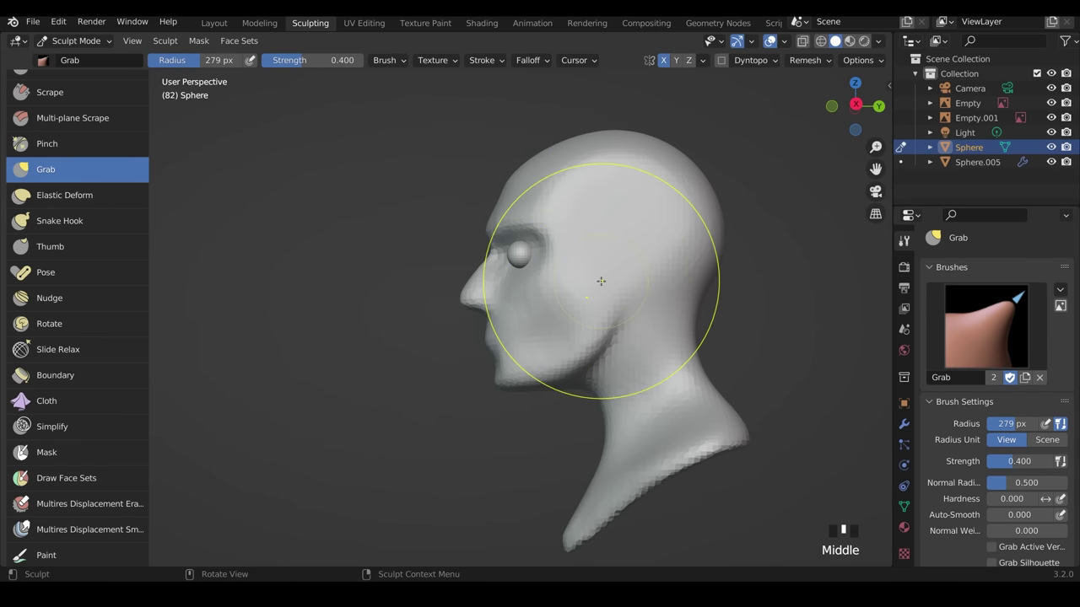
{"action": "mouse_move", "coordinate": [600, 281]}
{"action": "left_mouse_down"}
{"action": "mouse_move", "coordinate": [620, 290]}
{"action": "mouse_move", "coordinate": [578, 301]}
{"action": "left_mouse_up"}
{"action": "key", "text": "ctrl+z"}
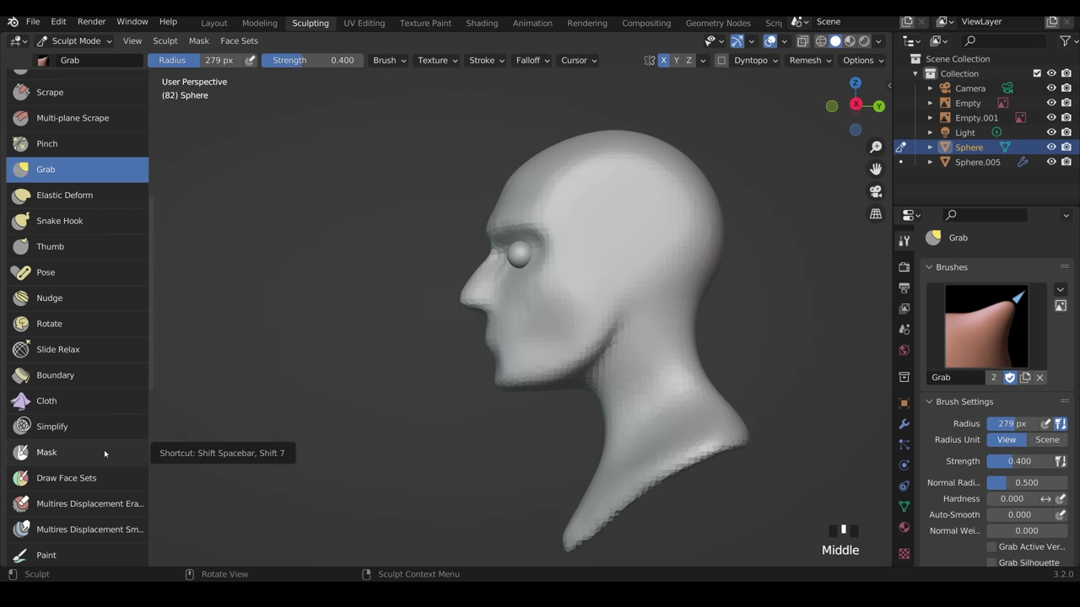
With the Mask brush at a 63 px radius, paint an ear-shaped patch behind the jaw in side view, and invert the mask.
{"action": "left_click", "coordinate": [96, 452]}
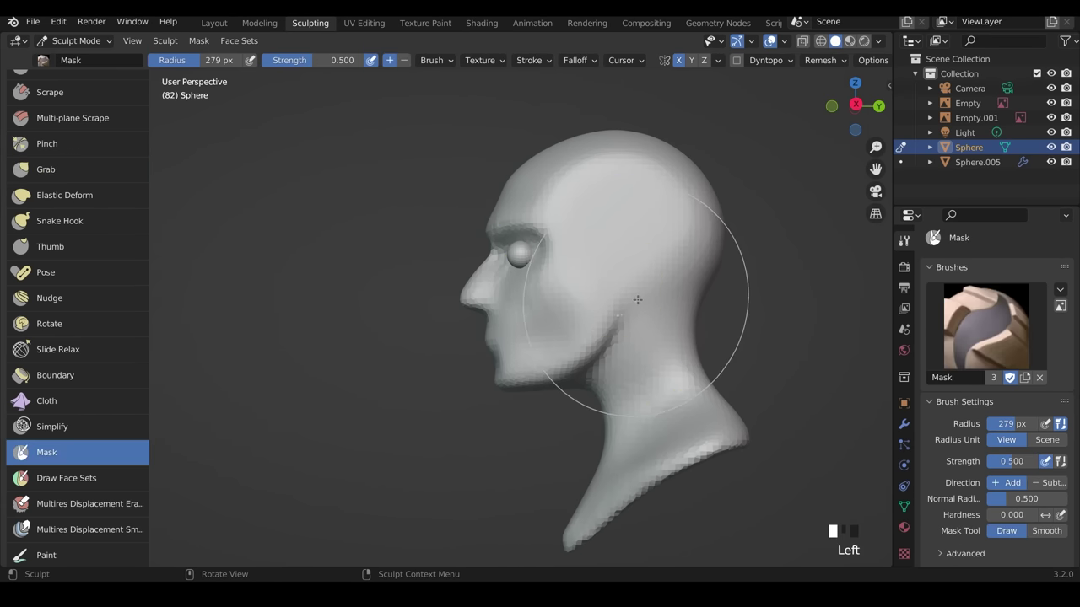
{"action": "key", "text": "KP_3"}
{"action": "scroll", "coordinate": [629, 308], "scroll_direction": "up", "scroll_amount": 2}
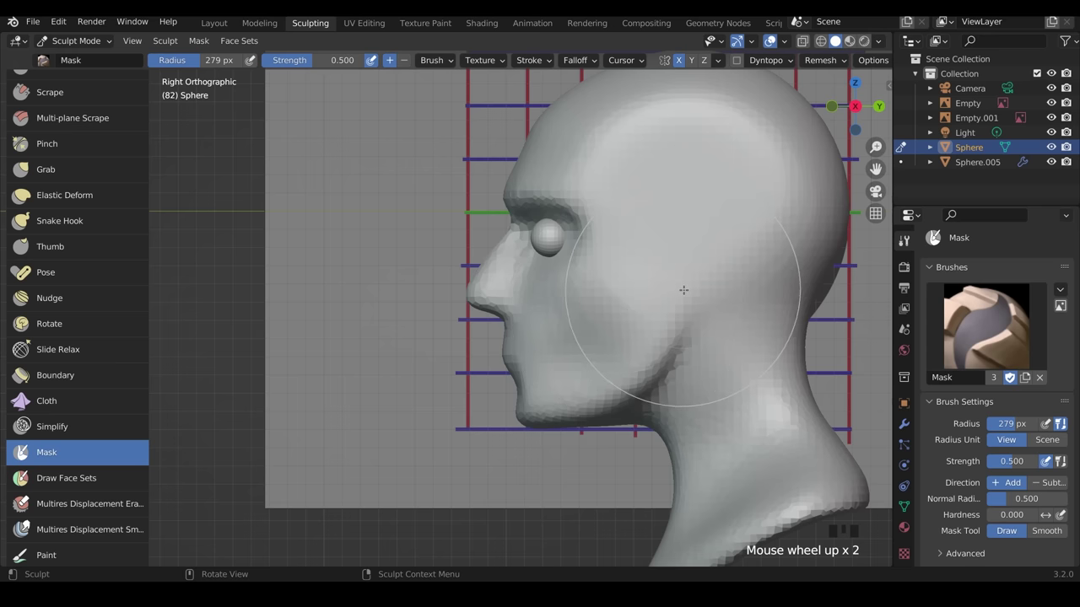
{"action": "mouse_move", "coordinate": [683, 289]}
{"action": "middle_mouse_down", "text": "shift"}
{"action": "mouse_move", "coordinate": [701, 289]}
{"action": "mouse_move", "coordinate": [598, 302]}
{"action": "middle_mouse_up", "text": "shift"}
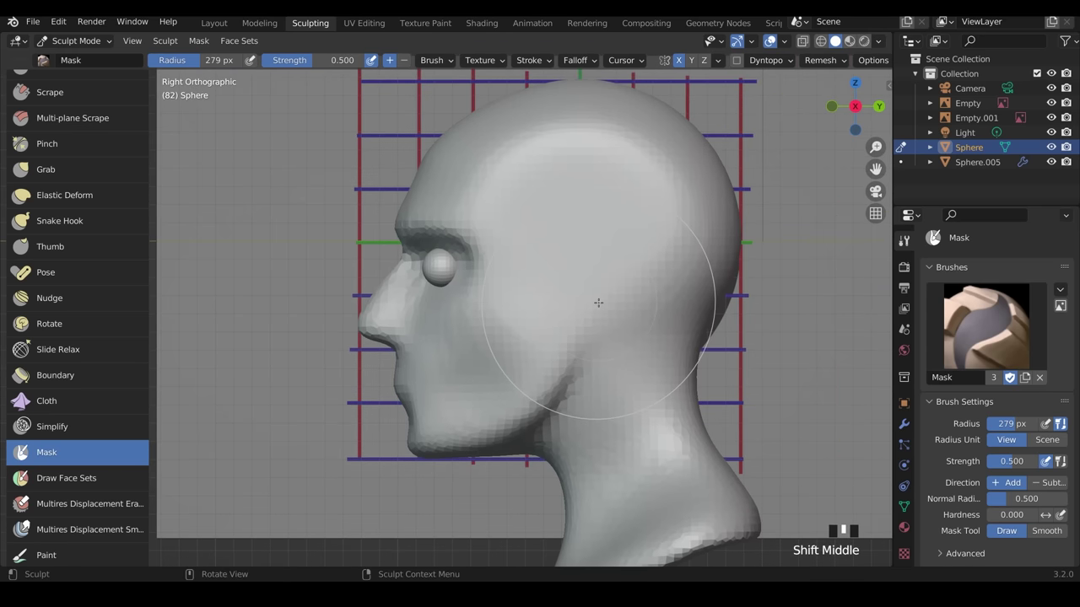
{"action": "key", "text": "f"}
{"action": "left_click", "coordinate": [553, 325]}
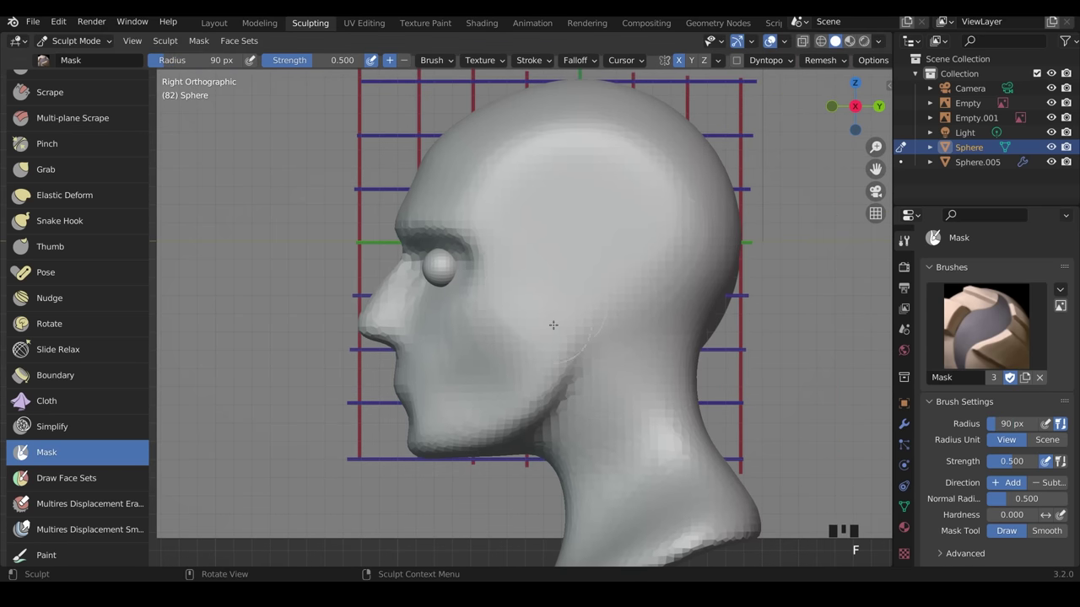
{"action": "key", "text": "f"}
{"action": "left_click", "coordinate": [583, 296]}
{"action": "left_click_drag", "start_coordinate": [594, 261], "coordinate": [605, 274]}
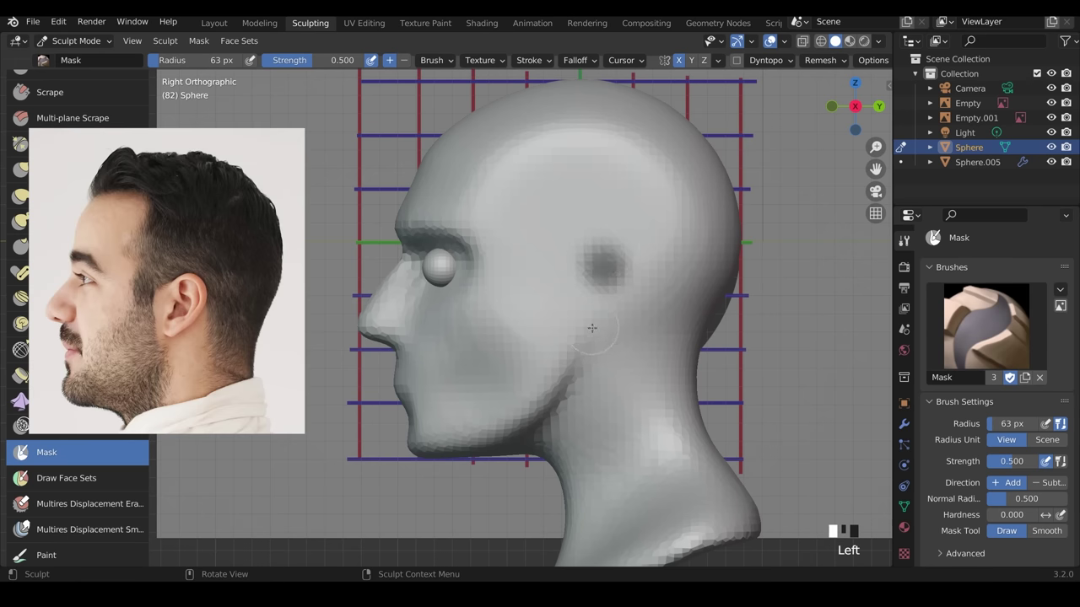
{"action": "mouse_move", "coordinate": [592, 327]}
{"action": "left_mouse_down"}
{"action": "mouse_move", "coordinate": [602, 300]}
{"action": "mouse_move", "coordinate": [573, 276]}
{"action": "left_mouse_up"}
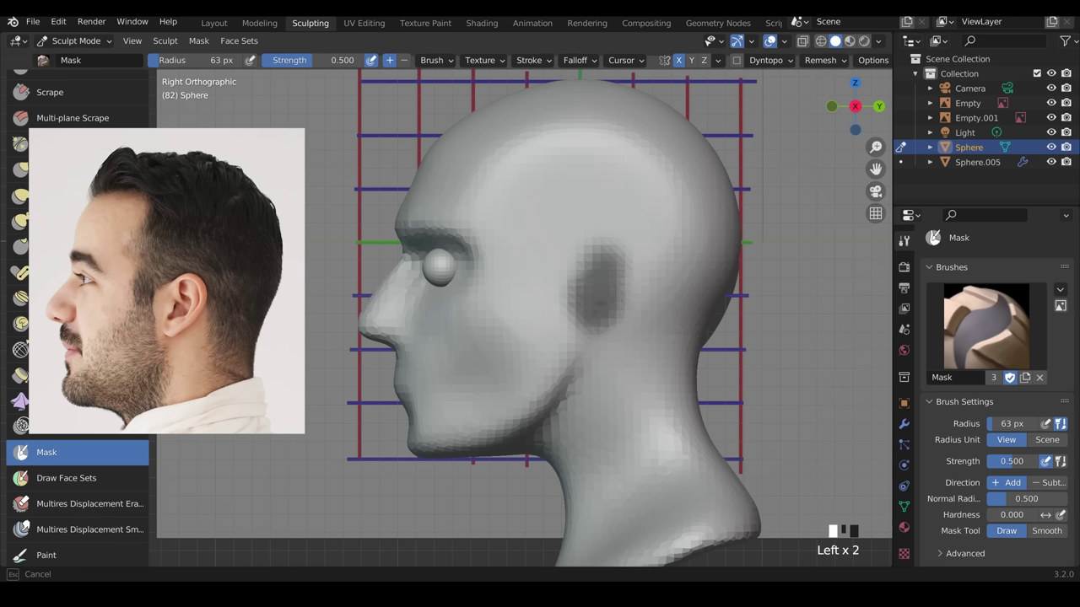
{"action": "mouse_move", "coordinate": [601, 304]}
{"action": "left_mouse_down"}
{"action": "mouse_move", "coordinate": [588, 285]}
{"action": "mouse_move", "coordinate": [592, 276]}
{"action": "mouse_move", "coordinate": [601, 287]}
{"action": "mouse_move", "coordinate": [591, 301]}
{"action": "mouse_move", "coordinate": [595, 268]}
{"action": "mouse_move", "coordinate": [577, 255]}
{"action": "mouse_move", "coordinate": [615, 296]}
{"action": "mouse_move", "coordinate": [596, 321]}
{"action": "mouse_move", "coordinate": [586, 302]}
{"action": "left_mouse_up"}
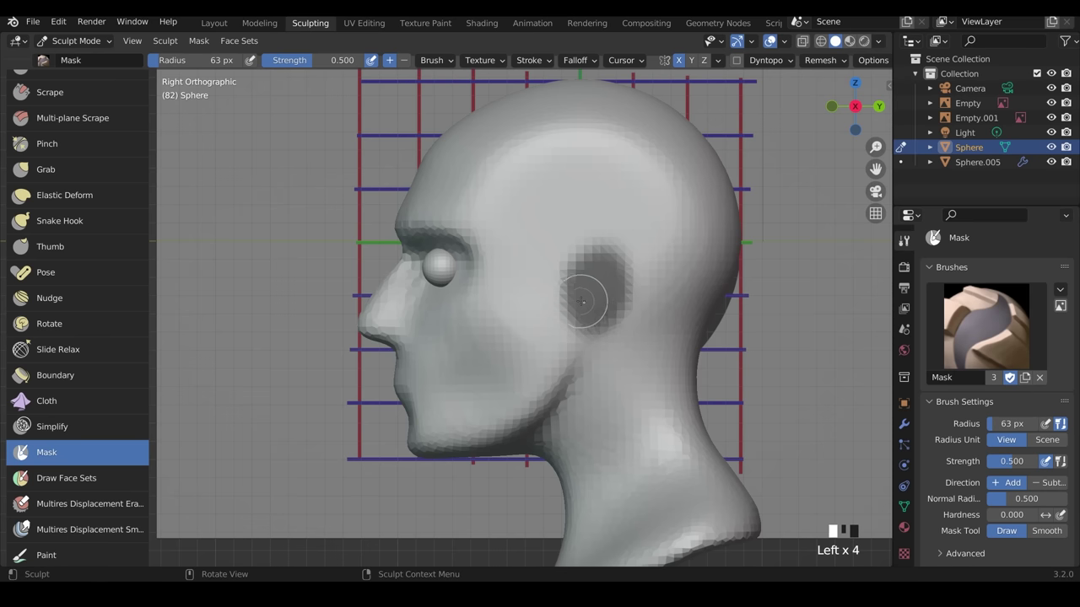
{"action": "mouse_move", "coordinate": [632, 229]}
{"action": "left_mouse_down", "text": "ctrl"}
{"action": "mouse_move", "coordinate": [588, 235]}
{"action": "mouse_move", "coordinate": [643, 244]}
{"action": "mouse_move", "coordinate": [621, 246]}
{"action": "left_mouse_up", "text": "ctrl"}
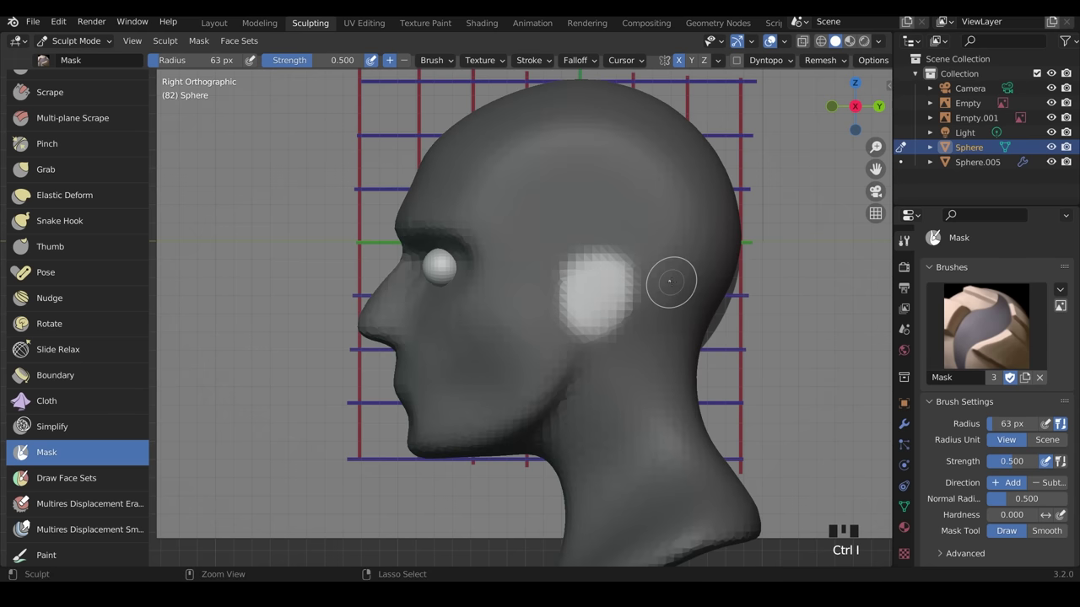
{"action": "key", "text": "ctrl+i"}
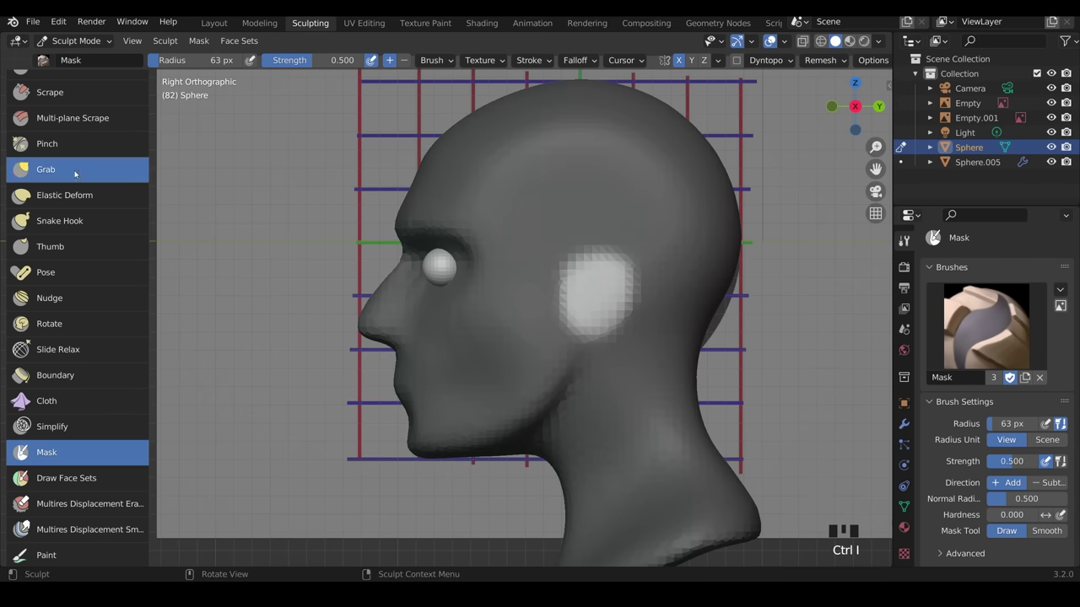
Using the Grab brush at a 229 px radius, pull the unmasked ear patch outward from the side of the head.
{"action": "left_click", "coordinate": [73, 168]}
{"action": "mouse_move", "coordinate": [622, 342]}
{"action": "middle_mouse_down"}
{"action": "mouse_move", "coordinate": [686, 342]}
{"action": "mouse_move", "coordinate": [667, 320]}
{"action": "middle_mouse_up"}
{"action": "key", "text": "f"}
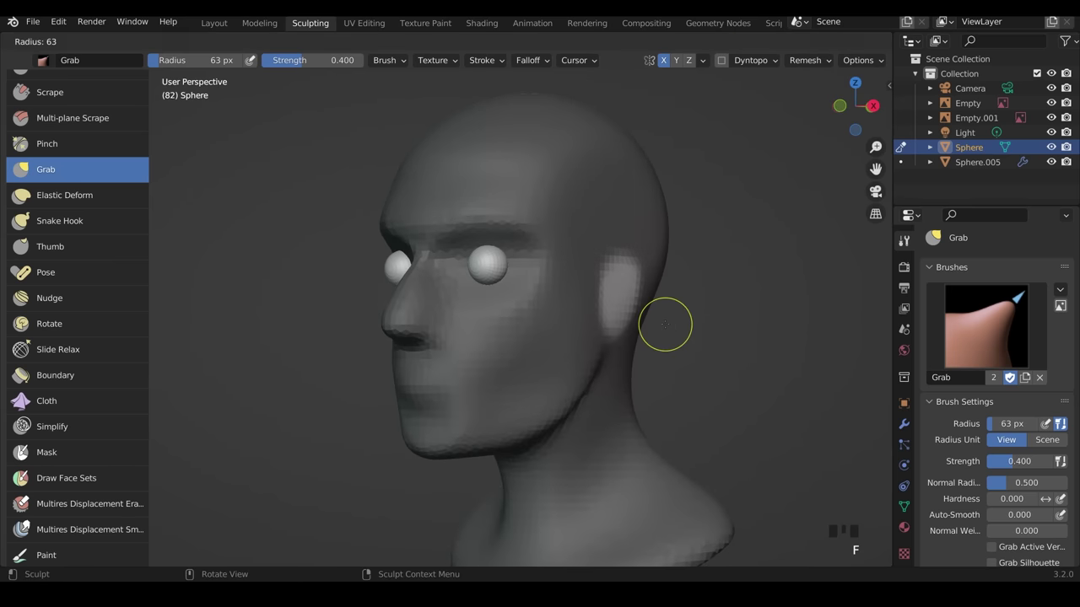
{"action": "left_click", "coordinate": [654, 313]}
{"action": "mouse_move", "coordinate": [653, 313]}
{"action": "left_mouse_down"}
{"action": "mouse_move", "coordinate": [650, 278]}
{"action": "mouse_move", "coordinate": [639, 281]}
{"action": "left_mouse_up"}
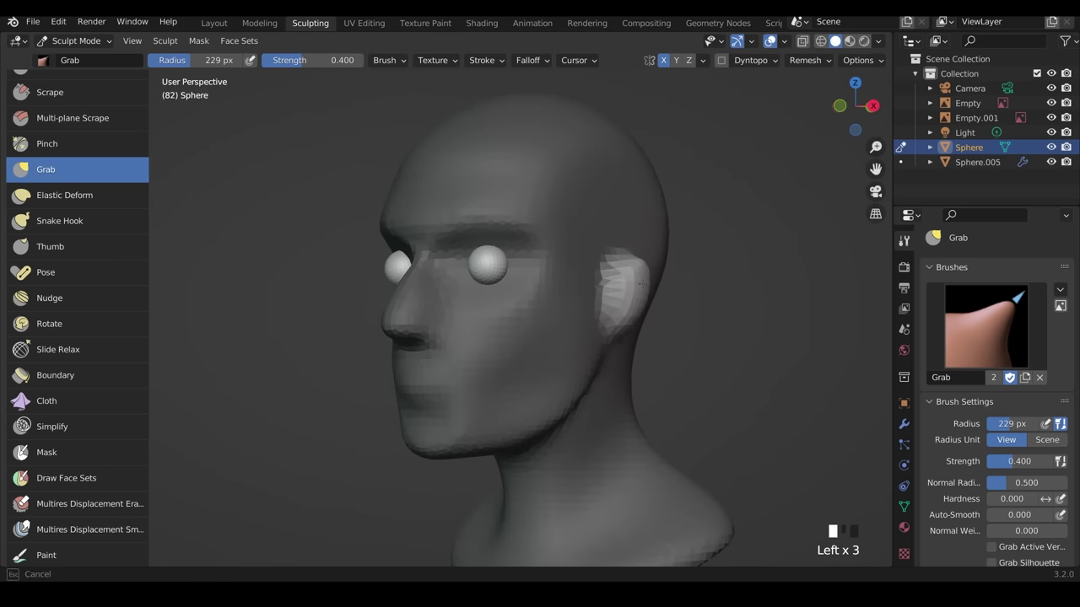
Reshape the pulled-out ear with Grab strokes, forming its upper rim and lower lobe area.
{"action": "mouse_move", "coordinate": [639, 282]}
{"action": "middle_mouse_down"}
{"action": "mouse_move", "coordinate": [523, 354]}
{"action": "mouse_move", "coordinate": [560, 357]}
{"action": "mouse_move", "coordinate": [651, 315]}
{"action": "middle_mouse_up"}
{"action": "mouse_move", "coordinate": [651, 315]}
{"action": "left_mouse_down"}
{"action": "mouse_move", "coordinate": [634, 316]}
{"action": "mouse_move", "coordinate": [625, 341]}
{"action": "left_mouse_up"}
{"action": "left_click_drag", "start_coordinate": [623, 311], "coordinate": [629, 269]}
{"action": "left_click_drag", "start_coordinate": [634, 256], "coordinate": [641, 258]}
{"action": "middle_click_drag", "start_coordinate": [639, 274], "coordinate": [652, 282]}
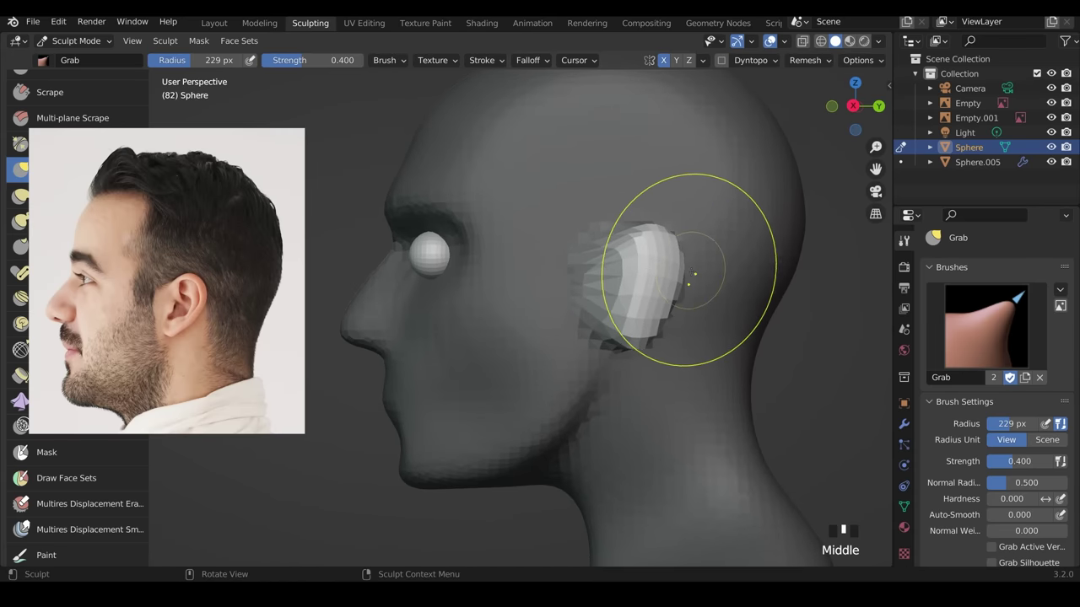
{"action": "left_click_drag", "start_coordinate": [648, 334], "coordinate": [630, 294]}
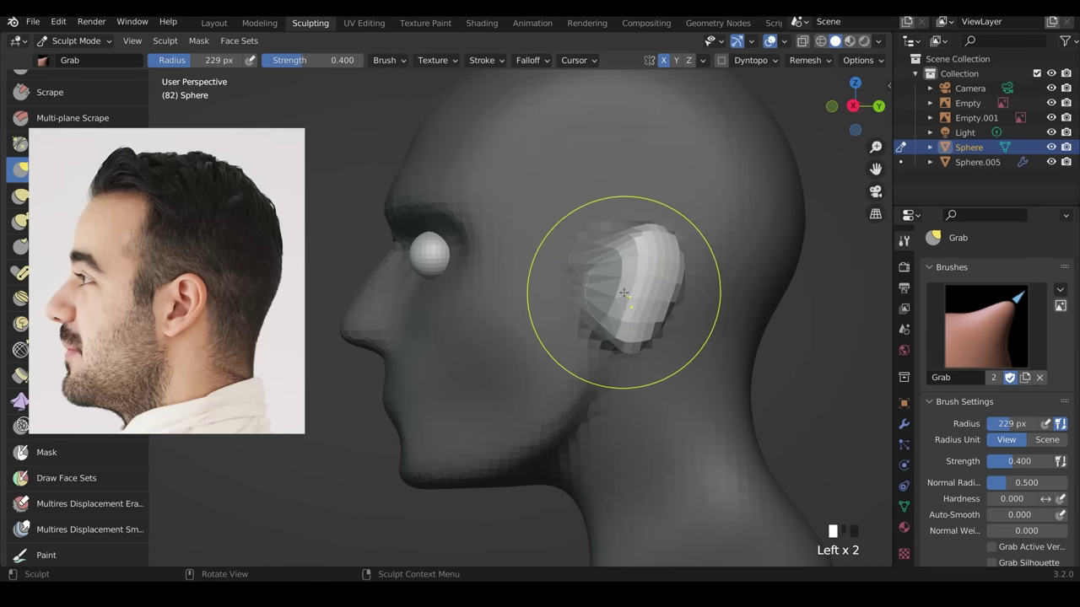
Refine the ear's outer edge and lower part with short Grab strokes from a closer angle.
{"action": "mouse_move", "coordinate": [637, 339]}
{"action": "middle_mouse_down"}
{"action": "mouse_move", "coordinate": [645, 349]}
{"action": "mouse_move", "coordinate": [739, 311]}
{"action": "middle_mouse_up"}
{"action": "scroll", "coordinate": [700, 332], "scroll_direction": "up", "scroll_amount": 3}
{"action": "scroll", "coordinate": [692, 302], "scroll_direction": "down", "scroll_amount": 1}
{"action": "left_click_drag", "start_coordinate": [545, 297], "coordinate": [535, 295]}
{"action": "left_click_drag", "start_coordinate": [534, 363], "coordinate": [527, 361]}
{"action": "left_click_drag", "start_coordinate": [537, 342], "coordinate": [534, 323]}
From behind the head, pull the ear's upper and lower rear edges slightly outward with Grab.
{"action": "middle_click_drag", "start_coordinate": [544, 329], "coordinate": [287, 339]}
{"action": "left_click_drag", "start_coordinate": [342, 341], "coordinate": [333, 338]}
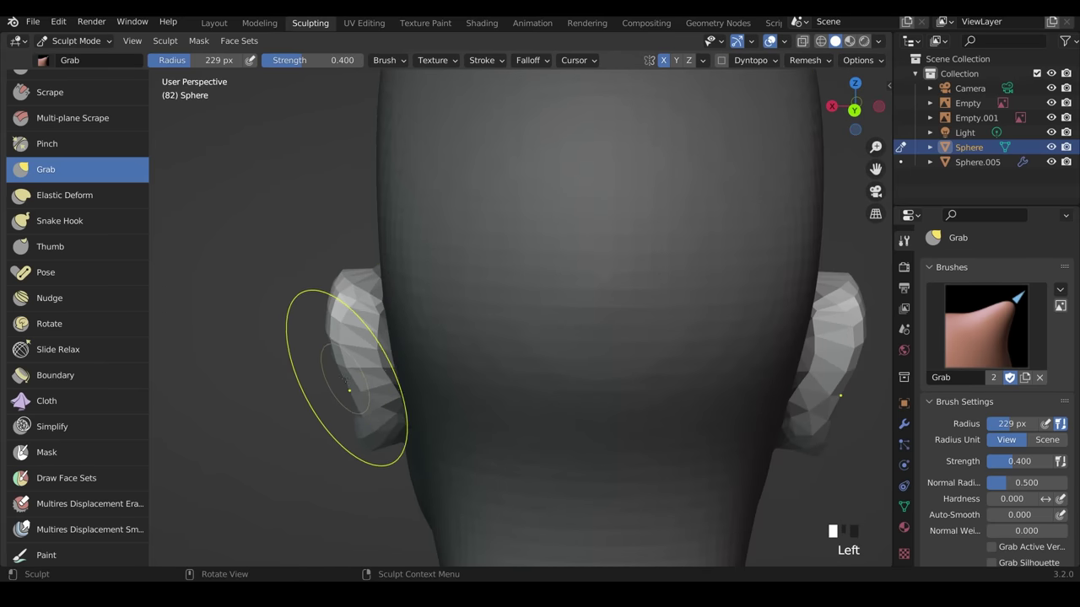
{"action": "left_click_drag", "start_coordinate": [344, 380], "coordinate": [338, 376]}
{"action": "left_click_drag", "start_coordinate": [340, 302], "coordinate": [336, 298]}
{"action": "left_click_drag", "start_coordinate": [354, 393], "coordinate": [345, 395]}
{"action": "left_click_drag", "start_coordinate": [341, 314], "coordinate": [337, 310]}
Clear the mask and remesh the head at the current voxel size.
{"action": "middle_click_drag", "start_coordinate": [337, 311], "coordinate": [617, 333]}
{"action": "scroll", "coordinate": [627, 384], "scroll_direction": "down", "scroll_amount": 2}
{"action": "middle_click_drag", "start_coordinate": [627, 384], "coordinate": [593, 362]}
{"action": "key", "text": "alt+m"}
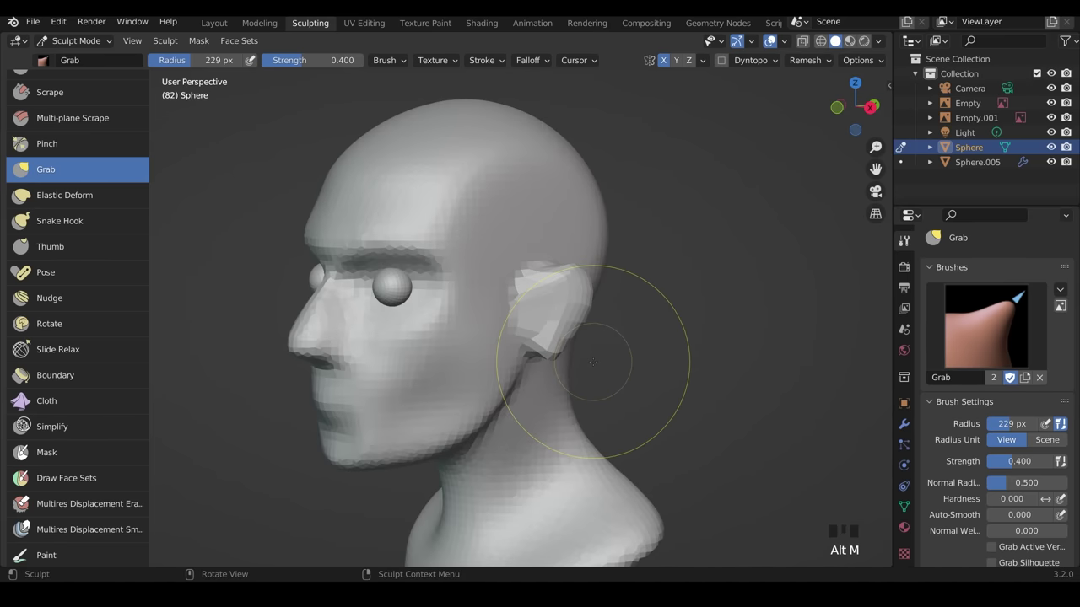
{"action": "key", "text": "ctrl+r"}
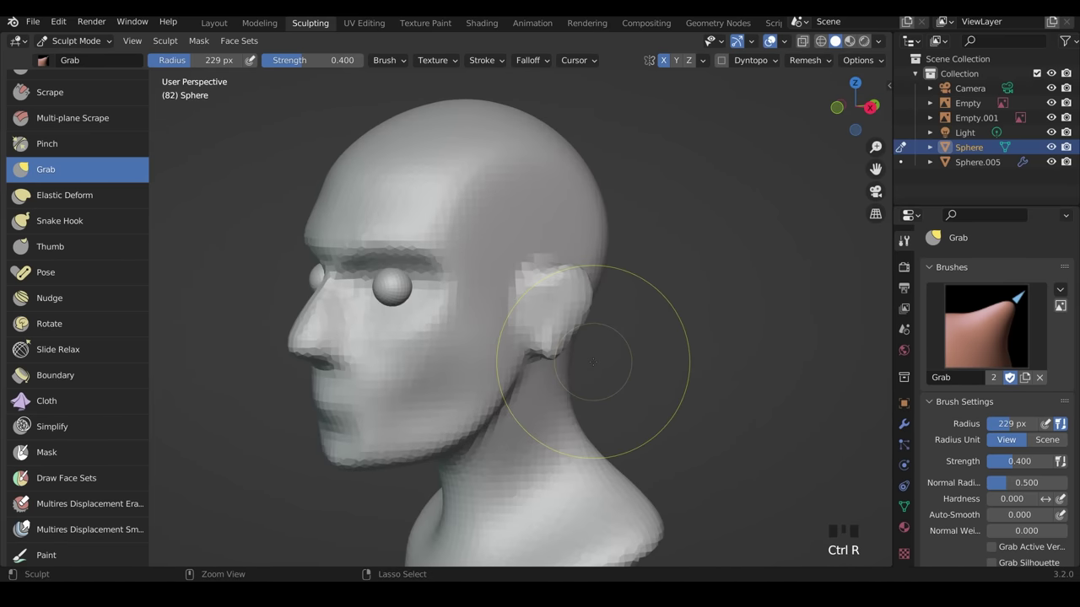
Smooth the front of the ear where it blends into the cheek.
{"action": "middle_click_drag", "start_coordinate": [593, 362], "coordinate": [574, 393]}
{"action": "scroll", "coordinate": [573, 393], "scroll_direction": "up", "scroll_amount": 3}
{"action": "left_click_drag", "start_coordinate": [576, 385], "coordinate": [583, 349], "text": "shift"}
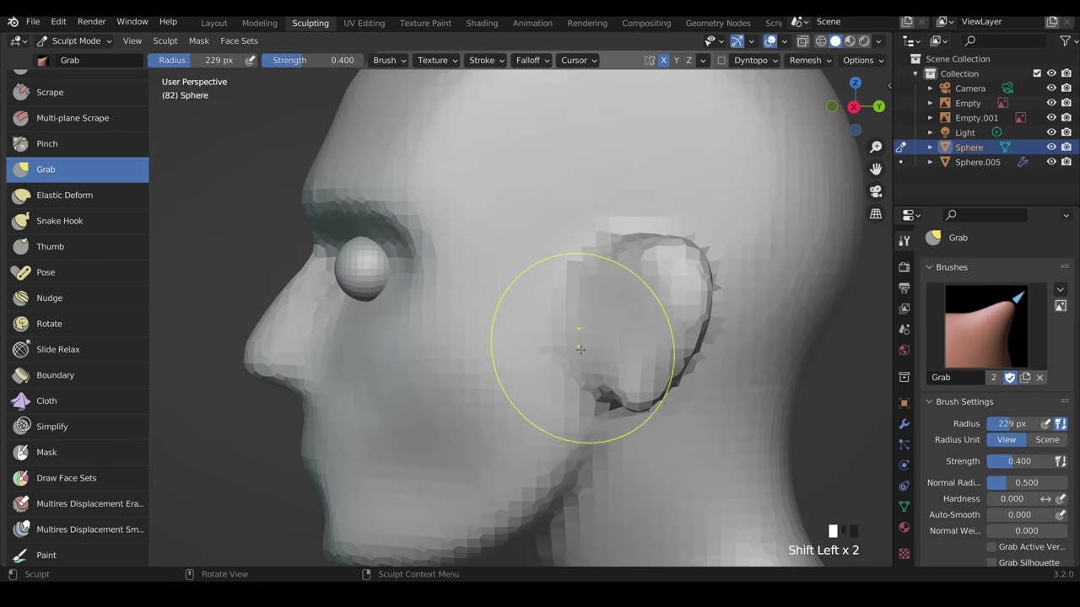
Adjust the ear's front surface and earlobe with short Grab strokes.
{"action": "mouse_move", "coordinate": [583, 349]}
{"action": "middle_mouse_down"}
{"action": "mouse_move", "coordinate": [663, 356]}
{"action": "mouse_move", "coordinate": [665, 322]}
{"action": "middle_mouse_up"}
{"action": "scroll", "coordinate": [663, 357], "scroll_direction": "up", "scroll_amount": 2}
{"action": "left_click_drag", "start_coordinate": [607, 381], "coordinate": [634, 347]}
{"action": "left_click_drag", "start_coordinate": [634, 349], "coordinate": [637, 342]}
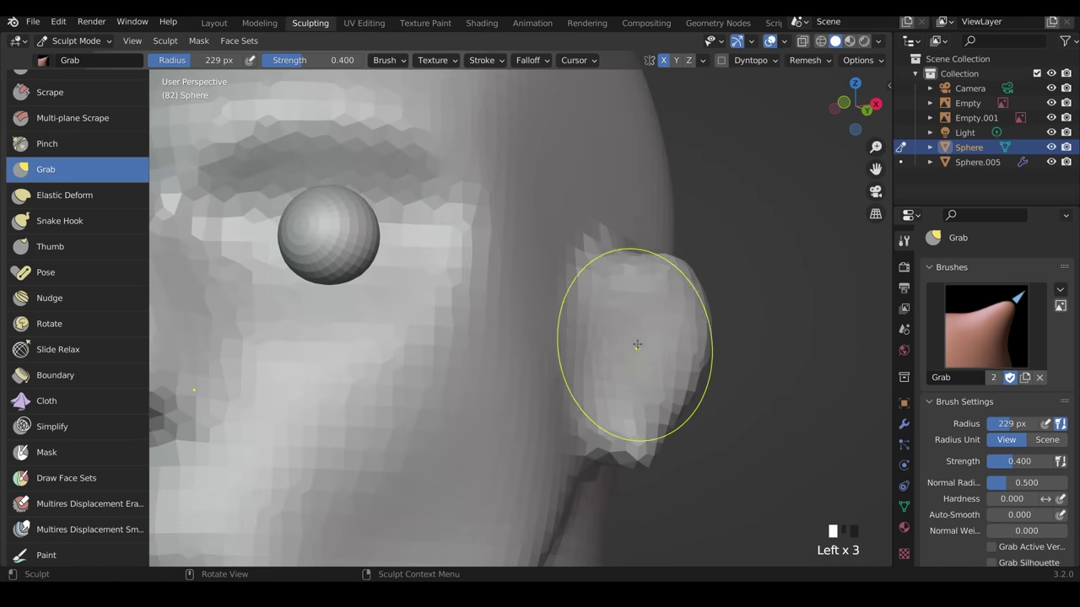
{"action": "middle_click_drag", "start_coordinate": [646, 364], "coordinate": [577, 393]}
{"action": "middle_click_drag", "start_coordinate": [741, 401], "coordinate": [683, 408]}
{"action": "left_click_drag", "start_coordinate": [683, 408], "coordinate": [675, 410]}
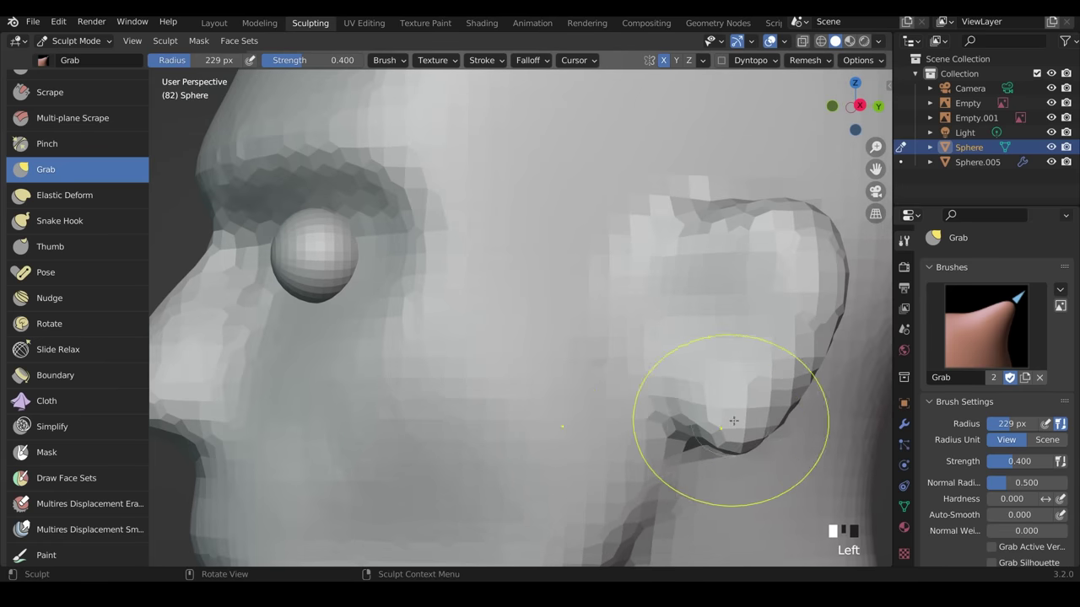
Rework the back of the ear and its rim from top to lobe with Grab strokes.
{"action": "mouse_move", "coordinate": [675, 410]}
{"action": "middle_mouse_down", "text": "shift"}
{"action": "mouse_move", "coordinate": [675, 349]}
{"action": "mouse_move", "coordinate": [531, 337]}
{"action": "mouse_move", "coordinate": [431, 303]}
{"action": "middle_mouse_up", "text": "shift"}
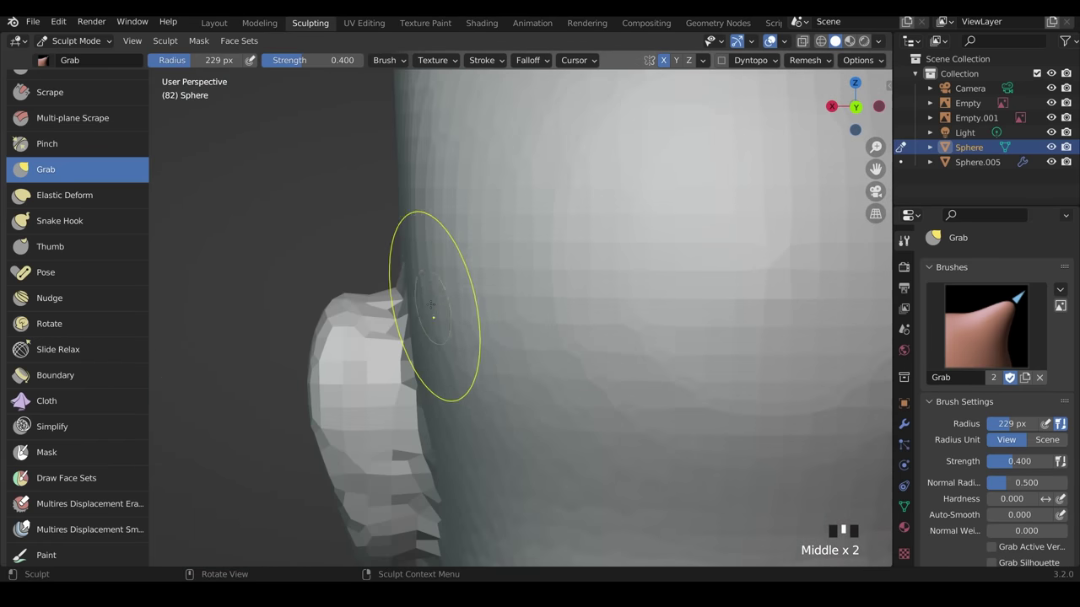
{"action": "left_click_drag", "start_coordinate": [395, 320], "coordinate": [403, 354]}
{"action": "middle_click_drag", "start_coordinate": [403, 354], "coordinate": [696, 300]}
{"action": "left_click_drag", "start_coordinate": [680, 291], "coordinate": [687, 295]}
{"action": "left_click_drag", "start_coordinate": [680, 310], "coordinate": [687, 315]}
{"action": "left_click_drag", "start_coordinate": [680, 333], "coordinate": [676, 353]}
{"action": "left_click_drag", "start_coordinate": [680, 380], "coordinate": [668, 406]}
{"action": "mouse_move", "coordinate": [675, 414]}
{"action": "middle_mouse_down"}
{"action": "mouse_move", "coordinate": [637, 457]}
{"action": "mouse_move", "coordinate": [638, 414]}
{"action": "middle_mouse_up"}
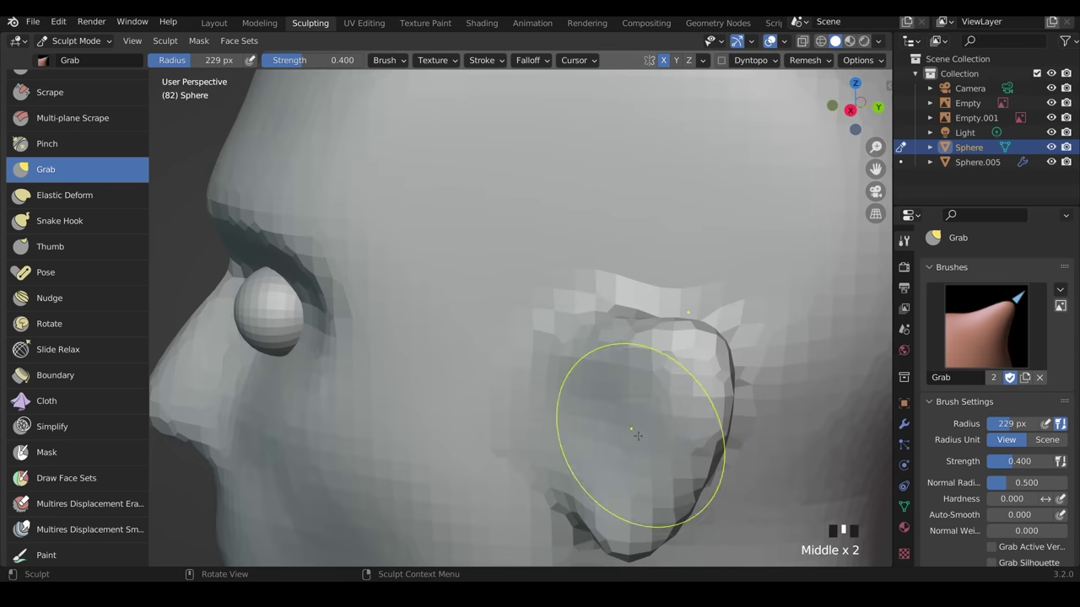
In the right side view, reshape the top and front edge of the ear with Grab.
{"action": "scroll", "coordinate": [590, 422], "scroll_direction": "down", "scroll_amount": 5}
{"action": "middle_click_drag", "start_coordinate": [552, 427], "coordinate": [573, 411]}
{"action": "key", "text": "KP_3"}
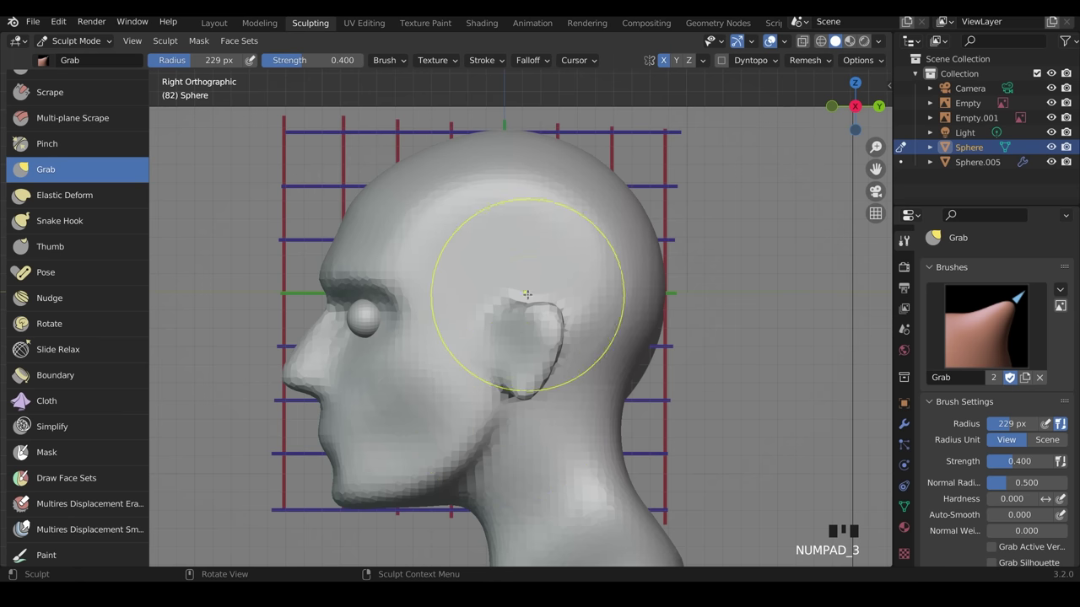
{"action": "left_click", "coordinate": [542, 285]}
{"action": "left_click", "coordinate": [518, 305]}
{"action": "left_click_drag", "start_coordinate": [518, 305], "coordinate": [506, 309]}
{"action": "left_click_drag", "start_coordinate": [493, 309], "coordinate": [487, 308]}
{"action": "left_click_drag", "start_coordinate": [536, 306], "coordinate": [570, 336]}
Reduce the Grab radius to 131 px and round the ear's top, back outline and lobe in profile.
{"action": "key", "text": "f"}
{"action": "left_click", "coordinate": [618, 339]}
{"action": "left_click_drag", "start_coordinate": [539, 298], "coordinate": [516, 306]}
{"action": "left_click_drag", "start_coordinate": [558, 336], "coordinate": [551, 366]}
{"action": "left_click_drag", "start_coordinate": [513, 311], "coordinate": [568, 323]}
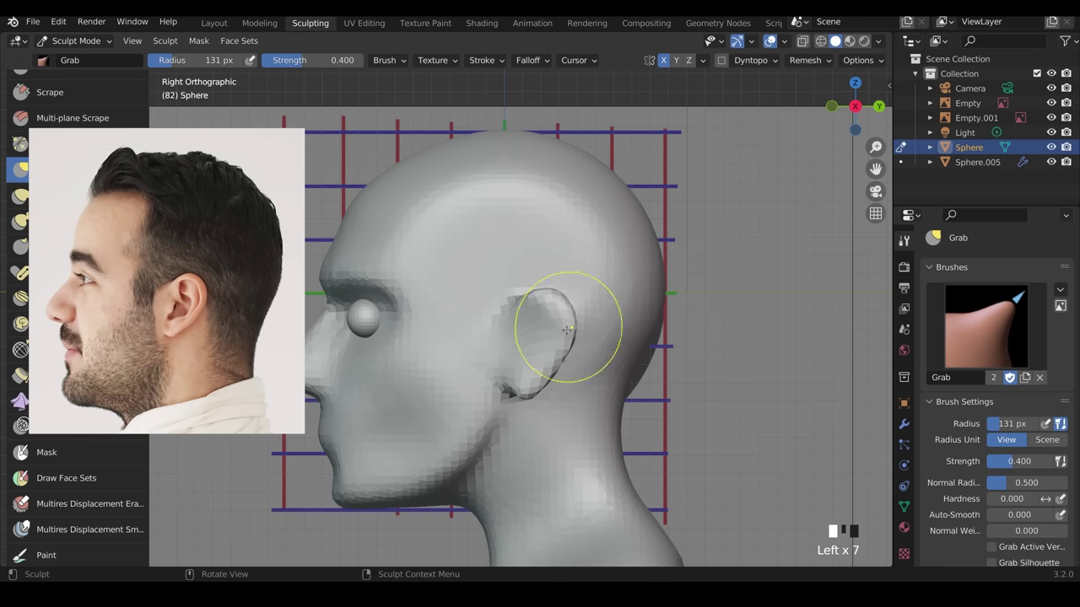
{"action": "left_click", "coordinate": [515, 397]}
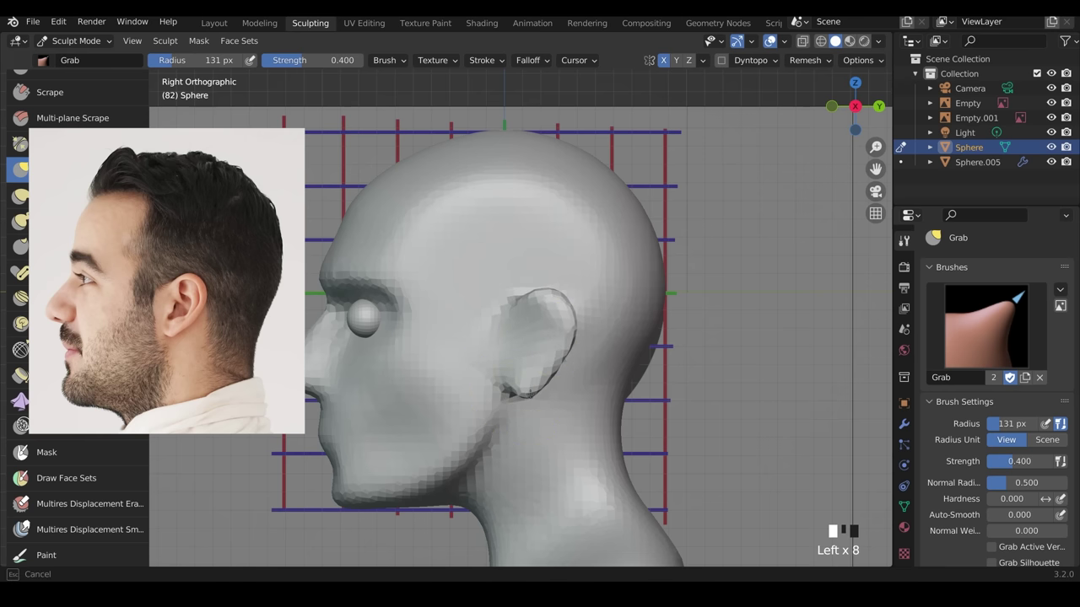
Set the remesh voxel size to 0.02925 m and remesh the head.
{"action": "middle_click_drag", "start_coordinate": [602, 440], "coordinate": [481, 418]}
{"action": "scroll", "coordinate": [429, 442], "scroll_direction": "down", "scroll_amount": 4}
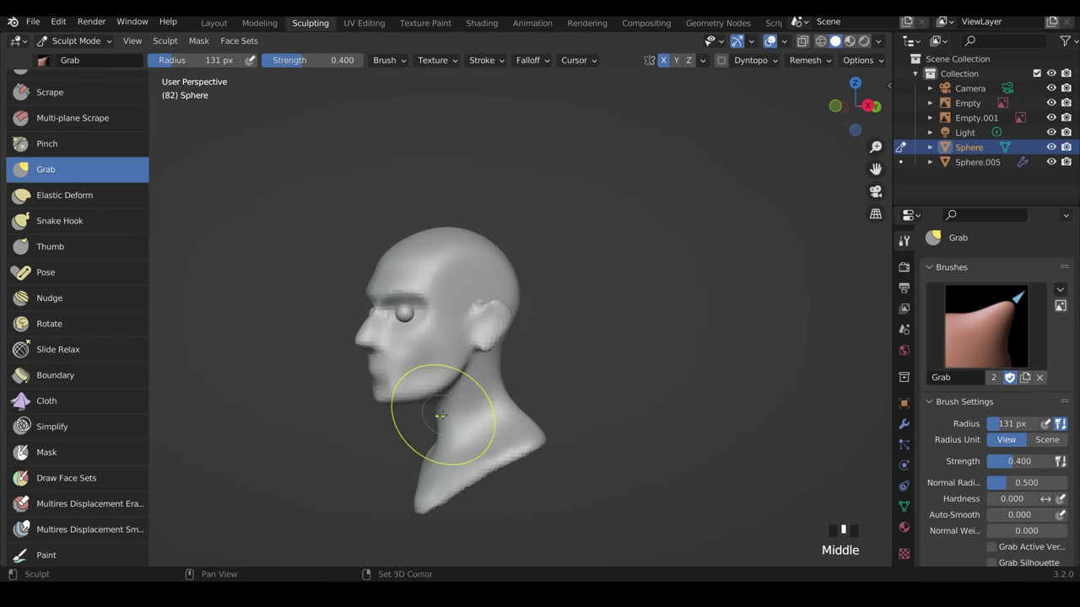
{"action": "middle_click_drag", "start_coordinate": [433, 441], "coordinate": [513, 386], "text": "shift"}
{"action": "scroll", "coordinate": [489, 337], "scroll_direction": "up", "scroll_amount": 5}
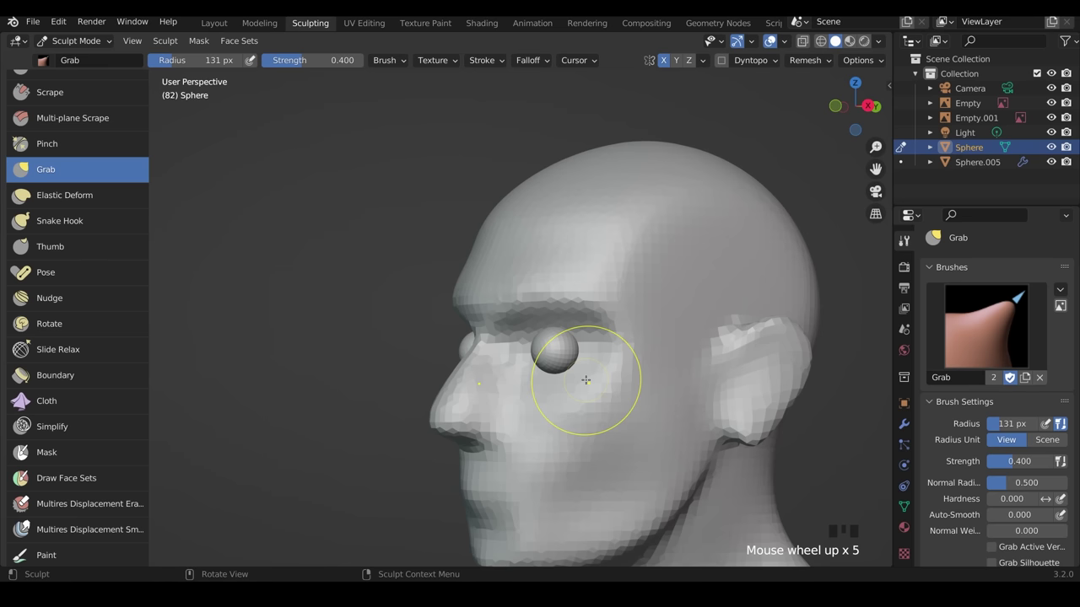
{"action": "key", "text": "shift+r"}
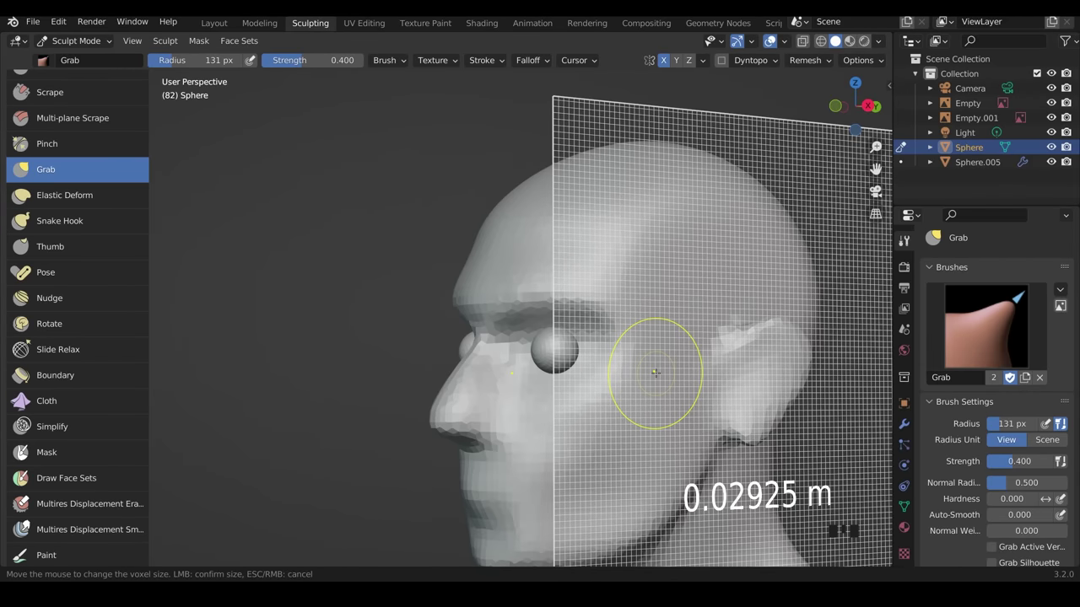
{"action": "left_click", "coordinate": [655, 372]}
{"action": "key", "text": "ctrl+r"}
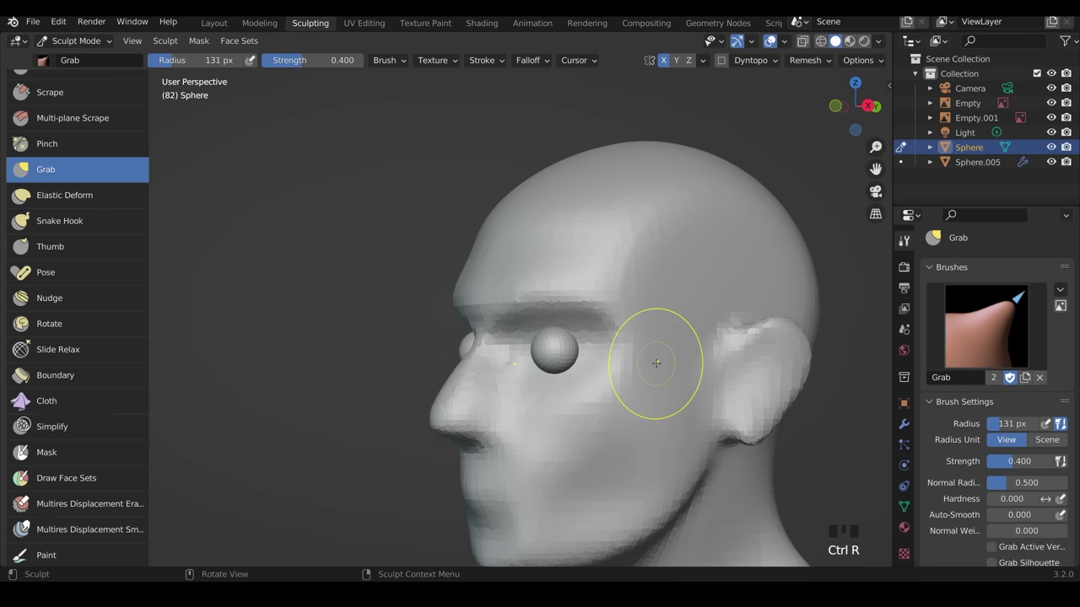
With the Draw brush at an 88 px radius, build up upper and lower eyelids around the eyeball.
{"action": "scroll", "coordinate": [93, 299], "scroll_direction": "up", "scroll_amount": 5}
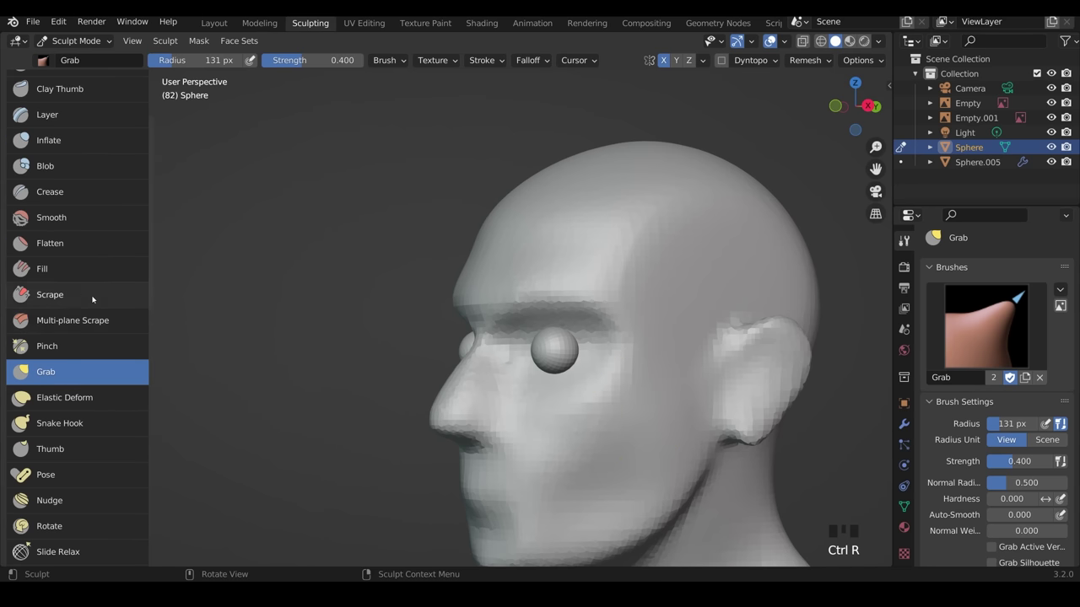
{"action": "scroll", "coordinate": [92, 299], "scroll_direction": "up", "scroll_amount": 3}
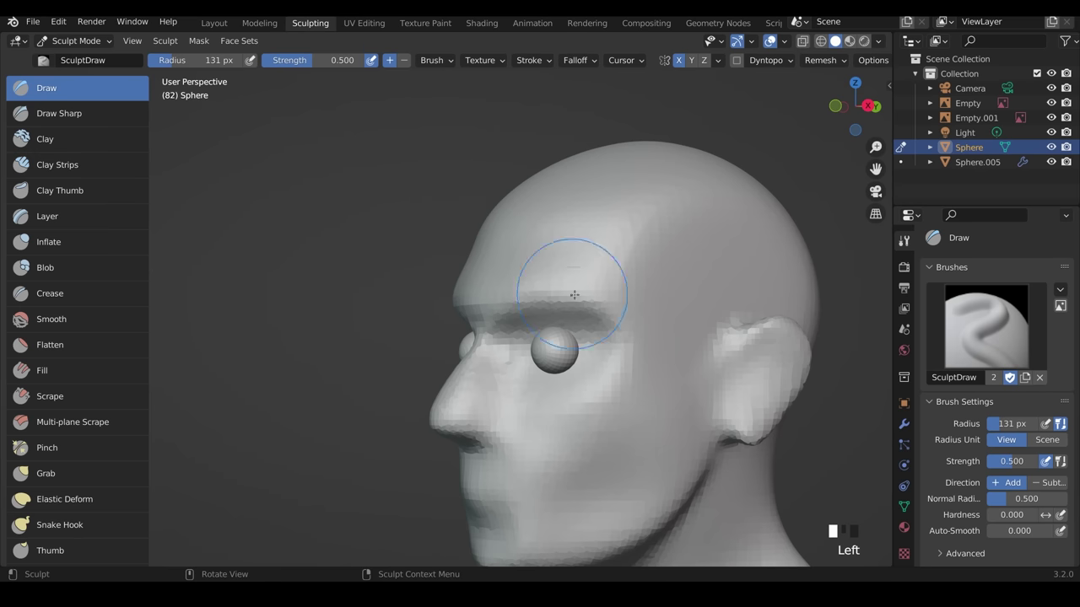
{"action": "mouse_move", "coordinate": [574, 295]}
{"action": "middle_mouse_down", "text": "shift"}
{"action": "mouse_move", "coordinate": [603, 405]}
{"action": "mouse_move", "coordinate": [603, 363]}
{"action": "mouse_move", "coordinate": [591, 405]}
{"action": "mouse_move", "coordinate": [582, 338]}
{"action": "middle_mouse_up", "text": "shift"}
{"action": "key", "text": "f"}
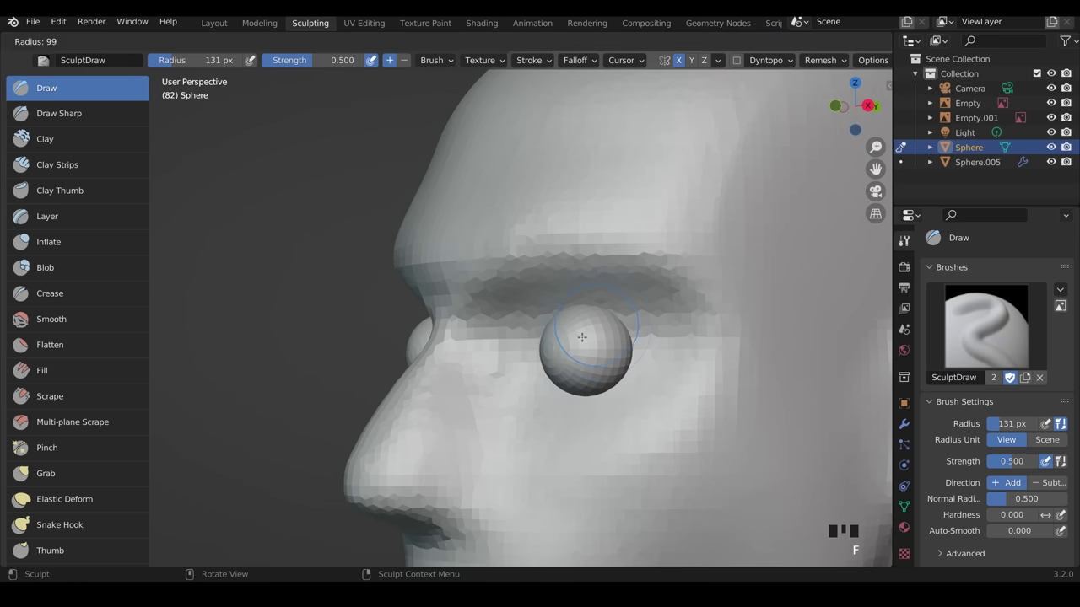
{"action": "left_click", "coordinate": [582, 337]}
{"action": "mouse_move", "coordinate": [550, 324]}
{"action": "left_mouse_down"}
{"action": "mouse_move", "coordinate": [659, 326]}
{"action": "mouse_move", "coordinate": [571, 314]}
{"action": "left_mouse_up"}
{"action": "left_click_drag", "start_coordinate": [639, 371], "coordinate": [590, 399]}
{"action": "left_click_drag", "start_coordinate": [658, 362], "coordinate": [583, 401]}
{"action": "left_click_drag", "start_coordinate": [658, 373], "coordinate": [574, 396]}
{"action": "left_click_drag", "start_coordinate": [650, 376], "coordinate": [582, 398]}
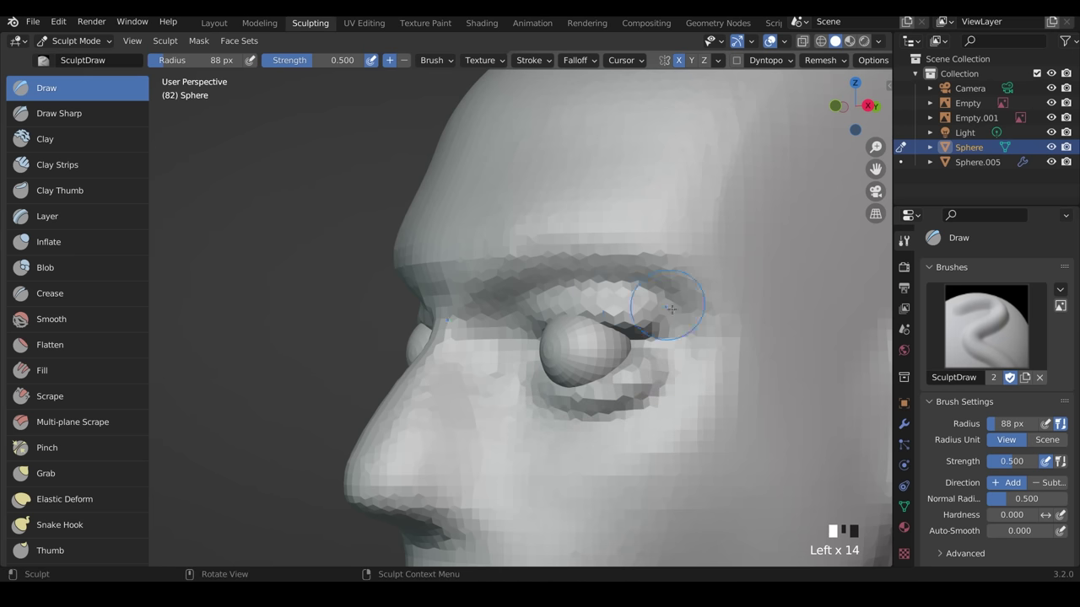
Add volume to the outer corner of the upper eyelid and along the lower eyelid with Draw strokes.
{"action": "left_click_drag", "start_coordinate": [634, 314], "coordinate": [662, 327]}
{"action": "left_click_drag", "start_coordinate": [639, 312], "coordinate": [670, 329]}
{"action": "mouse_move", "coordinate": [646, 314]}
{"action": "left_mouse_down"}
{"action": "mouse_move", "coordinate": [679, 330]}
{"action": "mouse_move", "coordinate": [675, 321]}
{"action": "left_mouse_up"}
{"action": "left_click_drag", "start_coordinate": [653, 297], "coordinate": [688, 331]}
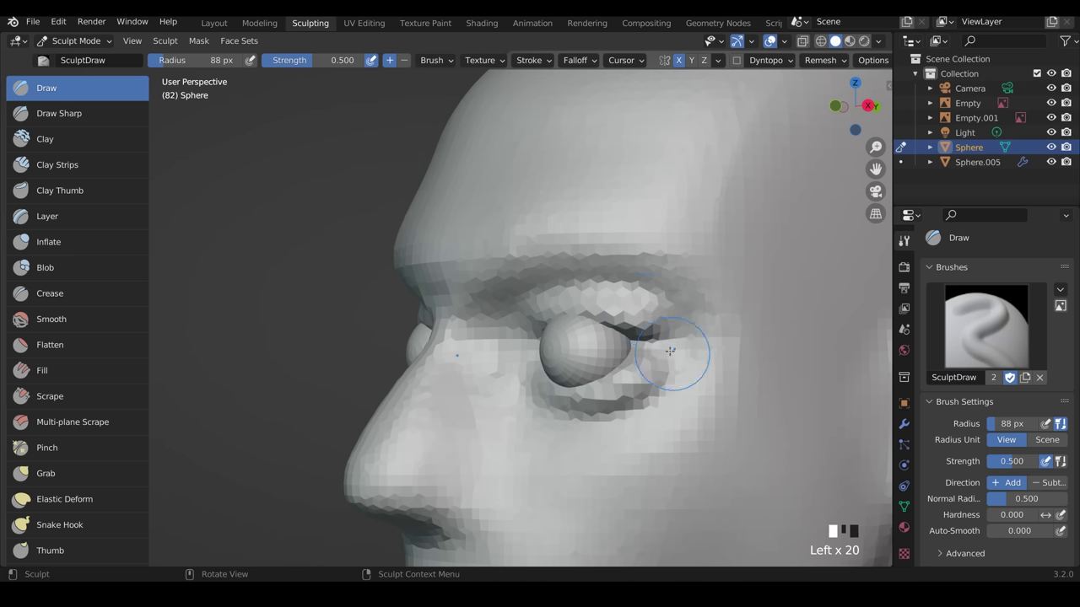
{"action": "left_click_drag", "start_coordinate": [650, 375], "coordinate": [599, 401]}
{"action": "left_click_drag", "start_coordinate": [645, 379], "coordinate": [557, 405]}
{"action": "mouse_move", "coordinate": [629, 390]}
{"action": "left_mouse_down"}
{"action": "mouse_move", "coordinate": [565, 409]}
{"action": "mouse_move", "coordinate": [687, 385]}
{"action": "left_mouse_up"}
Smooth the lower eyelid beneath the outer half of the eyeball.
{"action": "mouse_move", "coordinate": [686, 385]}
{"action": "middle_mouse_down"}
{"action": "mouse_move", "coordinate": [793, 376]}
{"action": "mouse_move", "coordinate": [708, 476]}
{"action": "middle_mouse_up"}
{"action": "mouse_move", "coordinate": [688, 472]}
{"action": "middle_mouse_down"}
{"action": "mouse_move", "coordinate": [602, 467]}
{"action": "mouse_move", "coordinate": [694, 452]}
{"action": "mouse_move", "coordinate": [667, 430]}
{"action": "middle_mouse_up"}
{"action": "mouse_move", "coordinate": [667, 430]}
{"action": "middle_mouse_down", "text": "ctrl"}
{"action": "mouse_move", "coordinate": [591, 362]}
{"action": "mouse_move", "coordinate": [623, 299]}
{"action": "middle_mouse_up", "text": "ctrl"}
{"action": "left_click_drag", "start_coordinate": [668, 380], "coordinate": [635, 399], "text": "shift"}
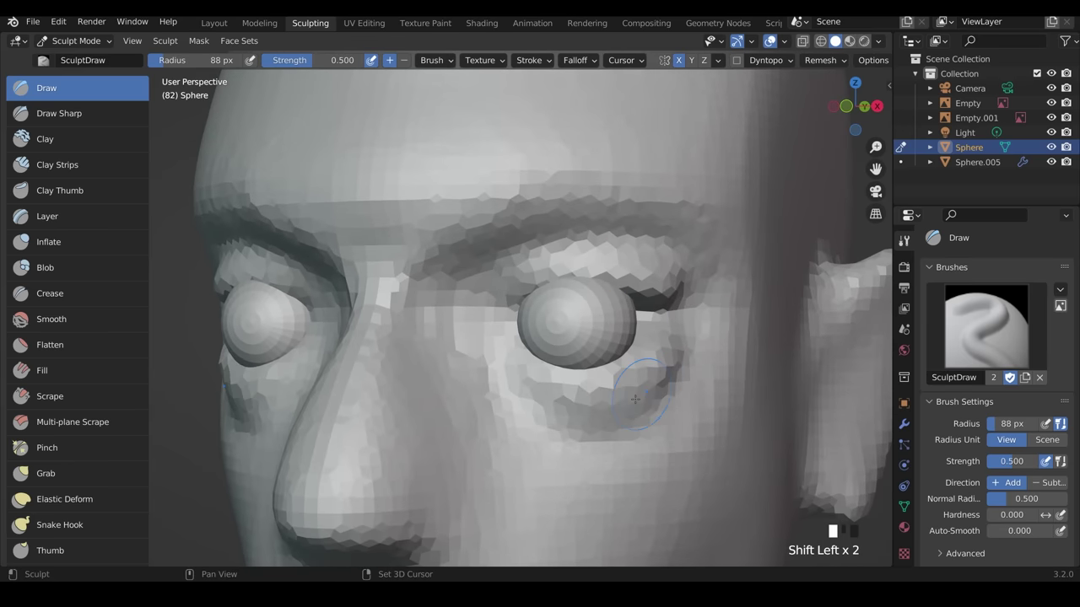
With the Draw brush at a 51 px radius, extend the upper eyelid's edge down over the top of the eyeball.
{"action": "key", "text": "f"}
{"action": "left_click", "coordinate": [627, 288]}
{"action": "left_click_drag", "start_coordinate": [590, 288], "coordinate": [549, 289]}
{"action": "left_click_drag", "start_coordinate": [574, 288], "coordinate": [544, 292]}
{"action": "left_click_drag", "start_coordinate": [574, 289], "coordinate": [541, 293]}
{"action": "left_click_drag", "start_coordinate": [569, 290], "coordinate": [540, 293]}
{"action": "mouse_move", "coordinate": [561, 288]}
{"action": "left_mouse_down"}
{"action": "mouse_move", "coordinate": [532, 295]}
{"action": "mouse_move", "coordinate": [557, 287]}
{"action": "left_mouse_up"}
{"action": "left_click_drag", "start_coordinate": [561, 282], "coordinate": [544, 291]}
{"action": "mouse_move", "coordinate": [574, 281]}
{"action": "left_mouse_down"}
{"action": "mouse_move", "coordinate": [588, 286]}
{"action": "mouse_move", "coordinate": [577, 289]}
{"action": "left_mouse_up"}
{"action": "left_click_drag", "start_coordinate": [570, 280], "coordinate": [561, 291]}
{"action": "left_click_drag", "start_coordinate": [582, 278], "coordinate": [574, 289]}
{"action": "left_click_drag", "start_coordinate": [614, 277], "coordinate": [628, 285]}
{"action": "left_click_drag", "start_coordinate": [530, 291], "coordinate": [525, 297]}
{"action": "left_click_drag", "start_coordinate": [533, 288], "coordinate": [527, 297]}
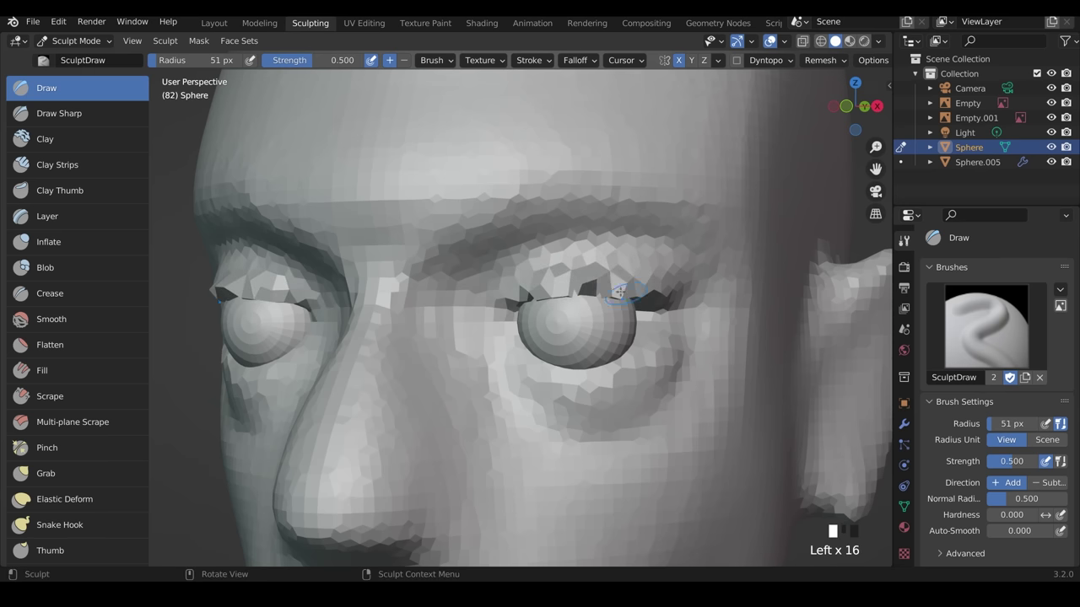
Refine the outer part of the upper eyelid with a short stroke above the eyeball's outer side.
{"action": "middle_click_drag", "start_coordinate": [622, 293], "coordinate": [489, 295]}
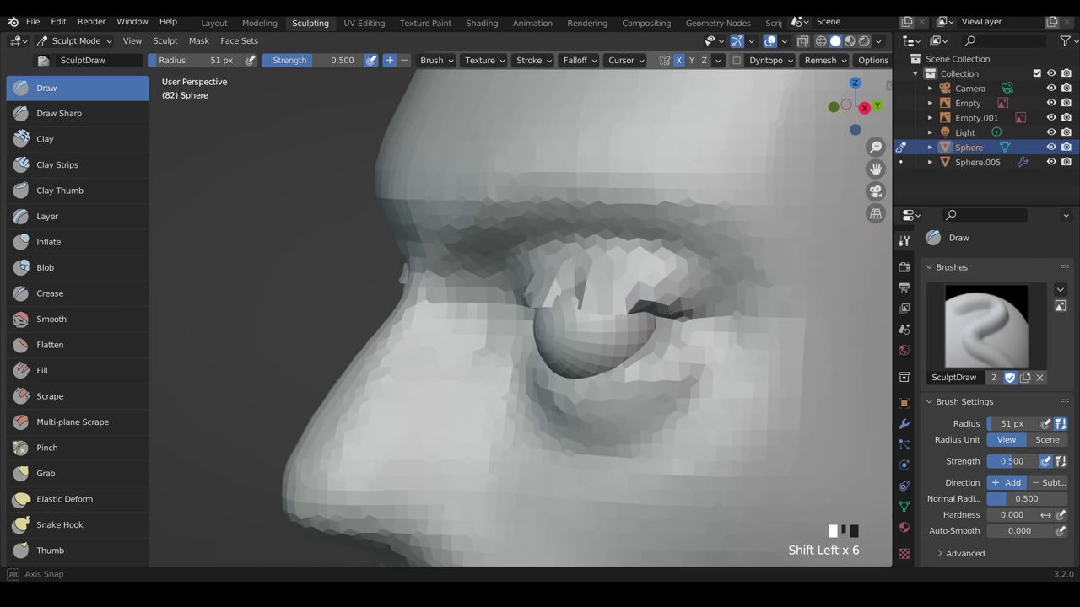
{"action": "middle_click_drag", "start_coordinate": [620, 300], "coordinate": [675, 294]}
{"action": "left_click_drag", "start_coordinate": [662, 274], "coordinate": [668, 287]}
{"action": "mouse_move", "coordinate": [704, 291]}
{"action": "middle_mouse_down"}
{"action": "mouse_move", "coordinate": [651, 294]}
{"action": "mouse_move", "coordinate": [641, 299]}
{"action": "mouse_move", "coordinate": [675, 304]}
{"action": "mouse_move", "coordinate": [555, 327]}
{"action": "middle_mouse_up"}
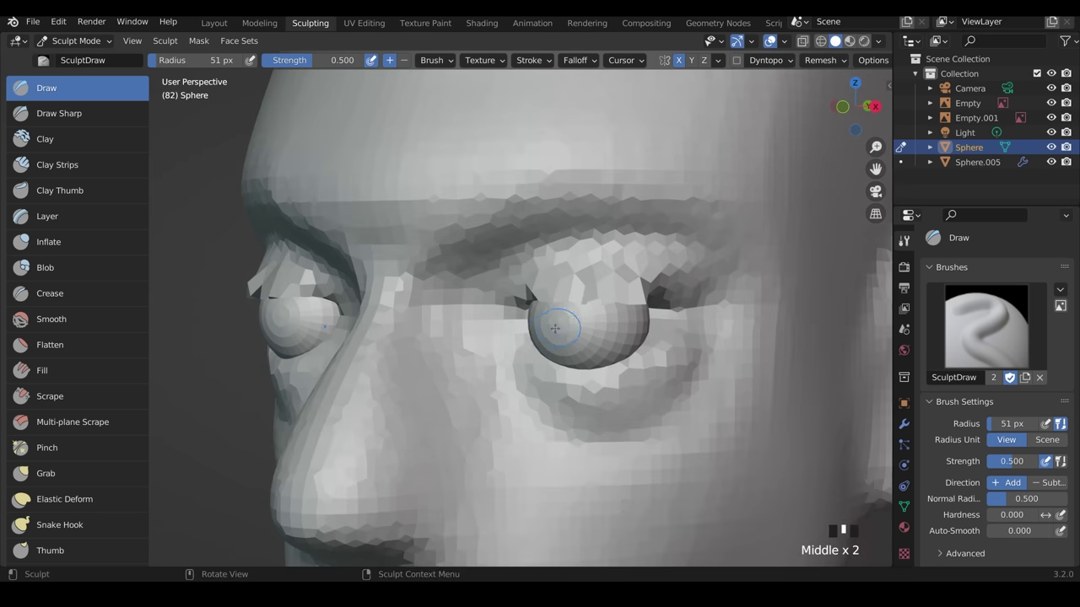
Build the lower eyelid up over the bottom of the eyeball with Draw strokes from inner to outer corner.
{"action": "mouse_move", "coordinate": [530, 345]}
{"action": "left_mouse_down"}
{"action": "mouse_move", "coordinate": [564, 365]}
{"action": "mouse_move", "coordinate": [633, 361]}
{"action": "left_mouse_up"}
{"action": "left_click_drag", "start_coordinate": [531, 347], "coordinate": [644, 341]}
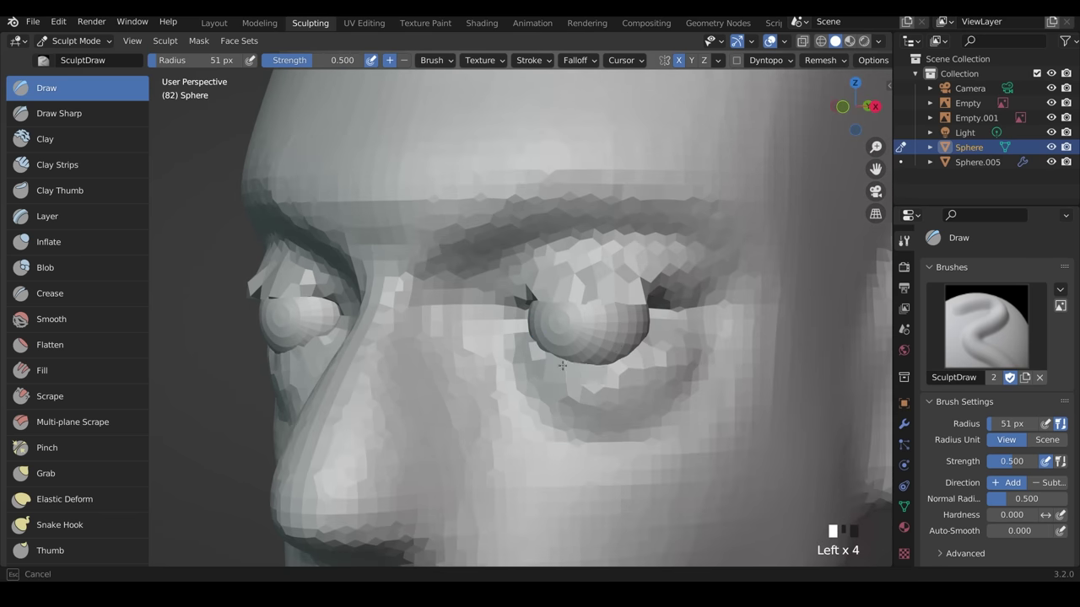
{"action": "left_click_drag", "start_coordinate": [561, 365], "coordinate": [648, 331]}
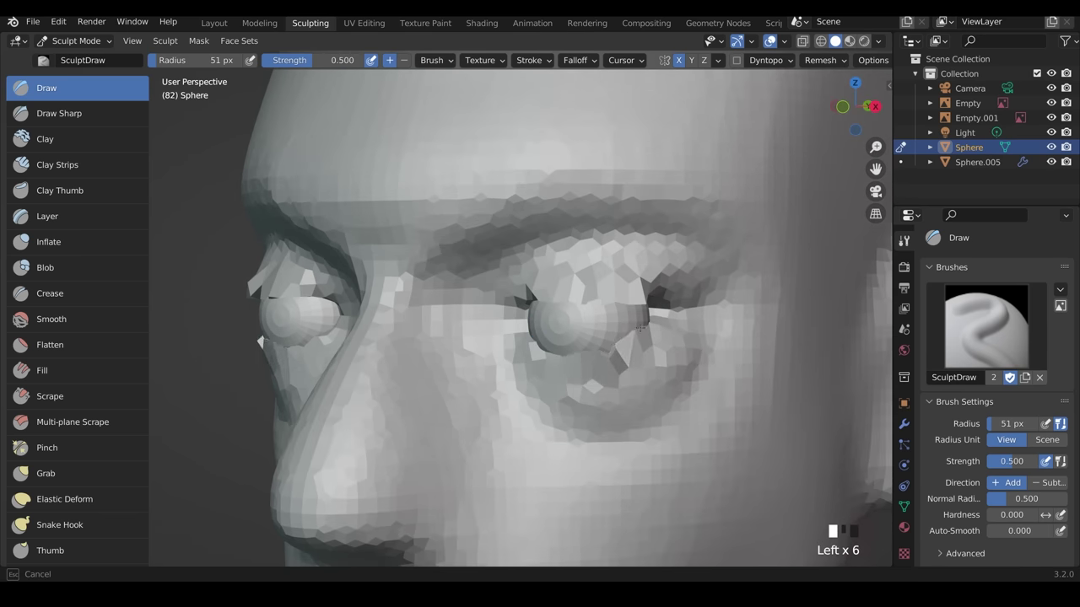
{"action": "left_click_drag", "start_coordinate": [533, 347], "coordinate": [614, 334]}
Smooth the jagged edges of both eyelids around the eyeball.
{"action": "middle_click_drag", "start_coordinate": [629, 312], "coordinate": [673, 308]}
{"action": "left_click_drag", "start_coordinate": [663, 306], "coordinate": [600, 297], "text": "shift"}
{"action": "mouse_move", "coordinate": [601, 296]}
{"action": "left_mouse_down", "text": "shift"}
{"action": "mouse_move", "coordinate": [534, 294]}
{"action": "mouse_move", "coordinate": [582, 356]}
{"action": "left_mouse_up", "text": "shift"}
{"action": "left_click_drag", "start_coordinate": [582, 356], "coordinate": [645, 322], "text": "shift"}
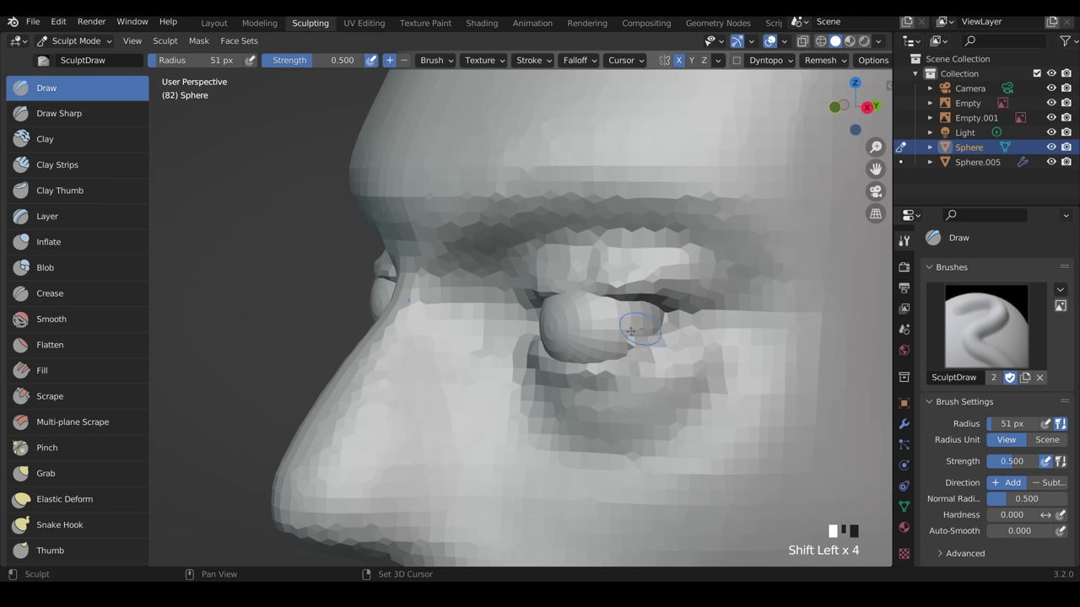
Thicken the lower eyelid's rim from the outer corner around to the inner corner with Draw strokes.
{"action": "middle_click_drag", "start_coordinate": [654, 328], "coordinate": [651, 342]}
{"action": "left_click_drag", "start_coordinate": [651, 343], "coordinate": [591, 364]}
{"action": "left_click_drag", "start_coordinate": [652, 348], "coordinate": [599, 365]}
{"action": "mouse_move", "coordinate": [599, 364]}
{"action": "left_mouse_down"}
{"action": "mouse_move", "coordinate": [561, 355]}
{"action": "mouse_move", "coordinate": [620, 361]}
{"action": "left_mouse_up"}
{"action": "middle_click_drag", "start_coordinate": [603, 354], "coordinate": [633, 350]}
{"action": "mouse_move", "coordinate": [570, 353]}
{"action": "left_mouse_down"}
{"action": "mouse_move", "coordinate": [626, 344]}
{"action": "mouse_move", "coordinate": [643, 327]}
{"action": "left_mouse_up"}
{"action": "middle_click_drag", "start_coordinate": [590, 338], "coordinate": [641, 344]}
{"action": "mouse_move", "coordinate": [564, 358]}
{"action": "left_mouse_down"}
{"action": "mouse_move", "coordinate": [498, 331]}
{"action": "mouse_move", "coordinate": [511, 334]}
{"action": "left_mouse_up"}
{"action": "mouse_move", "coordinate": [514, 331]}
{"action": "middle_mouse_down"}
{"action": "mouse_move", "coordinate": [557, 358]}
{"action": "mouse_move", "coordinate": [544, 361]}
{"action": "middle_mouse_up"}
Smooth the lower eyelid's rim from the outer corner to the inner corner.
{"action": "left_click_drag", "start_coordinate": [620, 327], "coordinate": [586, 339], "text": "shift"}
{"action": "left_click_drag", "start_coordinate": [586, 339], "coordinate": [523, 338], "text": "shift"}
{"action": "middle_click_drag", "start_coordinate": [620, 299], "coordinate": [580, 270]}
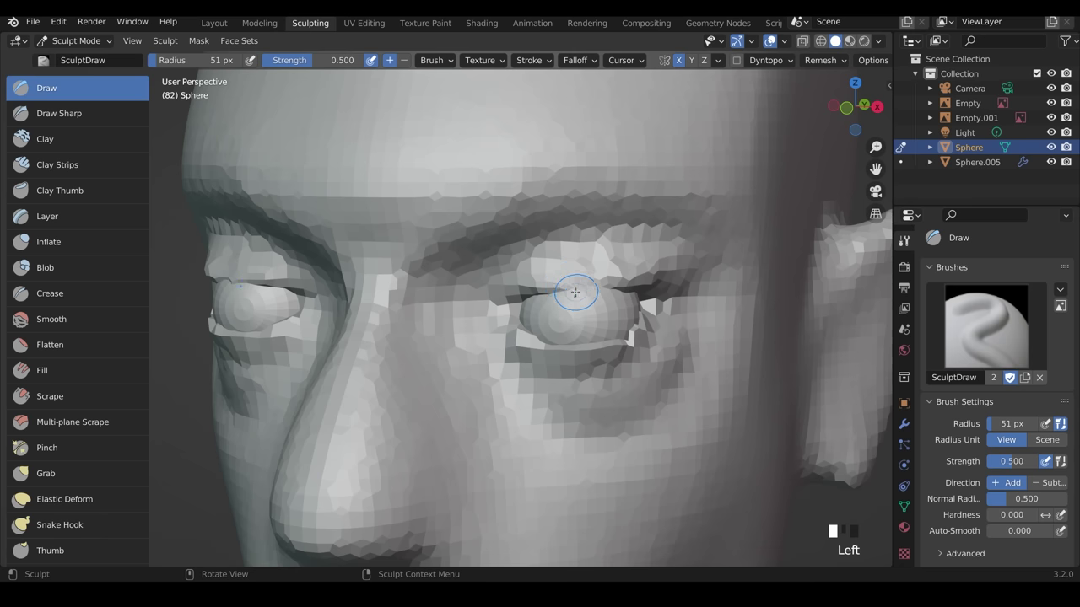
Add Draw strokes along the upper eyelid's edge and its outer corner so it overlaps the eyeball.
{"action": "left_click_drag", "start_coordinate": [585, 292], "coordinate": [530, 294]}
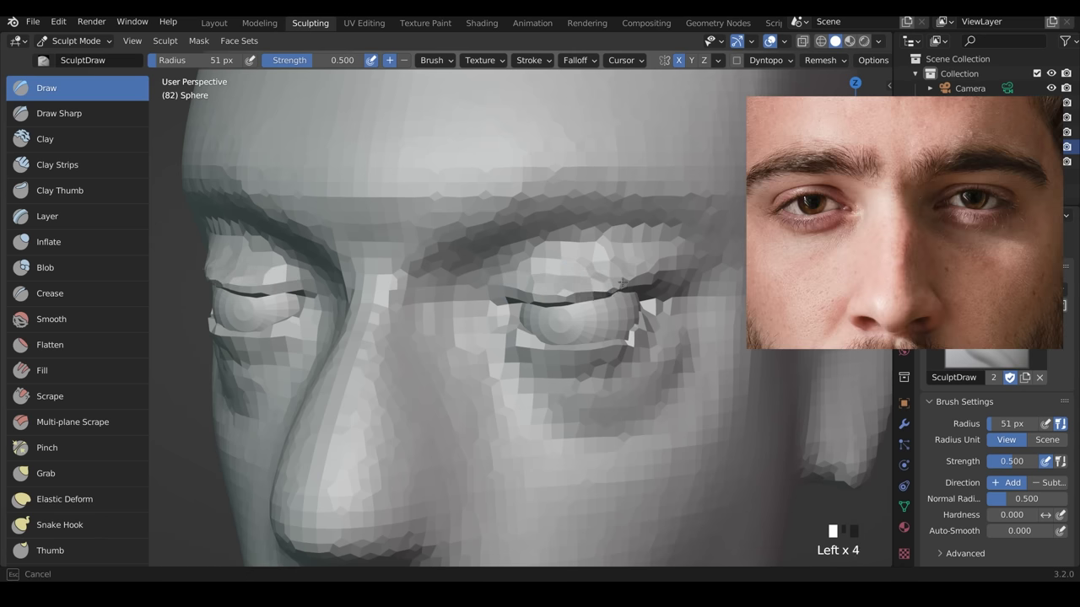
{"action": "left_click_drag", "start_coordinate": [623, 283], "coordinate": [614, 290]}
{"action": "left_click_drag", "start_coordinate": [634, 285], "coordinate": [614, 290]}
{"action": "left_click_drag", "start_coordinate": [636, 284], "coordinate": [617, 289]}
{"action": "middle_click_drag", "start_coordinate": [635, 289], "coordinate": [603, 282]}
{"action": "left_click_drag", "start_coordinate": [605, 295], "coordinate": [623, 297]}
{"action": "left_click_drag", "start_coordinate": [611, 295], "coordinate": [628, 299]}
{"action": "middle_click_drag", "start_coordinate": [620, 297], "coordinate": [650, 304]}
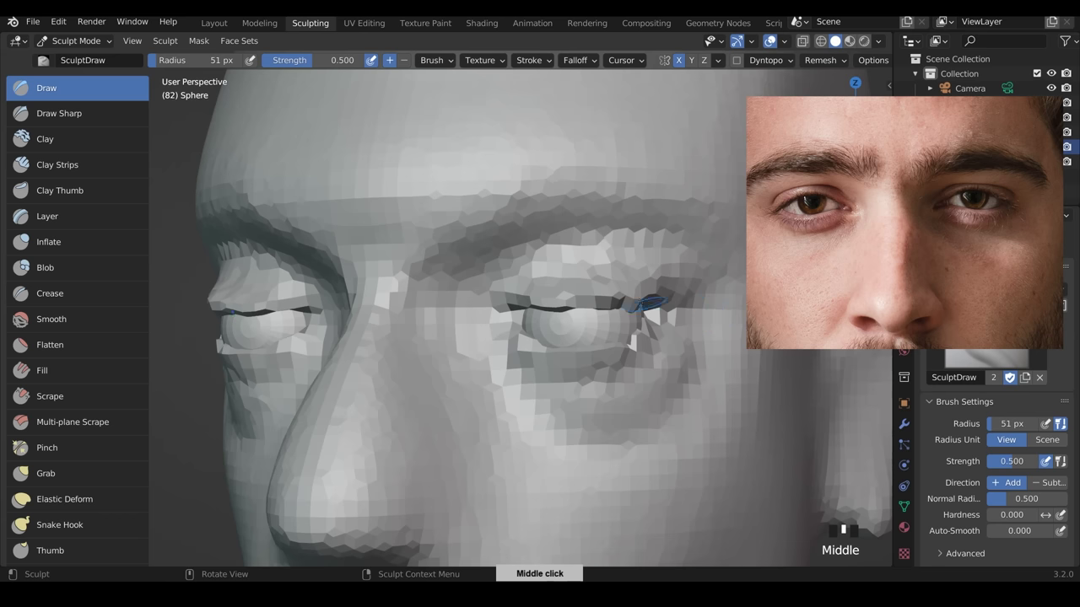
Smooth the upper eyelid's edge along its full length.
{"action": "left_click_drag", "start_coordinate": [631, 293], "coordinate": [548, 294], "text": "shift"}
{"action": "left_click_drag", "start_coordinate": [531, 297], "coordinate": [574, 295], "text": "shift"}
{"action": "left_click_drag", "start_coordinate": [582, 296], "coordinate": [637, 297], "text": "shift"}
{"action": "mouse_move", "coordinate": [637, 302]}
{"action": "middle_mouse_down"}
{"action": "mouse_move", "coordinate": [667, 317]}
{"action": "mouse_move", "coordinate": [620, 329]}
{"action": "middle_mouse_up"}
{"action": "middle_click_drag", "start_coordinate": [645, 329], "coordinate": [621, 325]}
{"action": "middle_click_drag", "start_coordinate": [641, 325], "coordinate": [609, 319]}
Add volume to the outer eye corner and along the lower eyelid with Draw strokes.
{"action": "mouse_move", "coordinate": [624, 314]}
{"action": "left_mouse_down"}
{"action": "mouse_move", "coordinate": [652, 324]}
{"action": "mouse_move", "coordinate": [644, 330]}
{"action": "left_mouse_up"}
{"action": "mouse_move", "coordinate": [595, 342]}
{"action": "middle_mouse_down"}
{"action": "mouse_move", "coordinate": [662, 337]}
{"action": "mouse_move", "coordinate": [555, 331]}
{"action": "middle_mouse_up"}
{"action": "left_click_drag", "start_coordinate": [545, 346], "coordinate": [533, 335]}
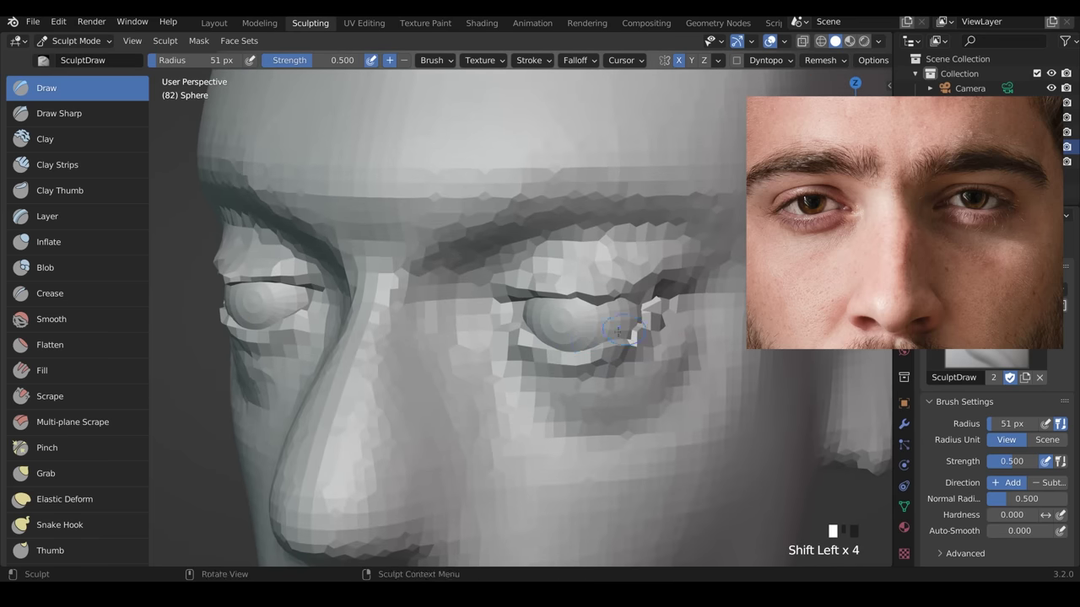
{"action": "left_click_drag", "start_coordinate": [609, 344], "coordinate": [582, 356]}
{"action": "left_click_drag", "start_coordinate": [553, 357], "coordinate": [589, 362]}
{"action": "left_click_drag", "start_coordinate": [542, 362], "coordinate": [617, 347]}
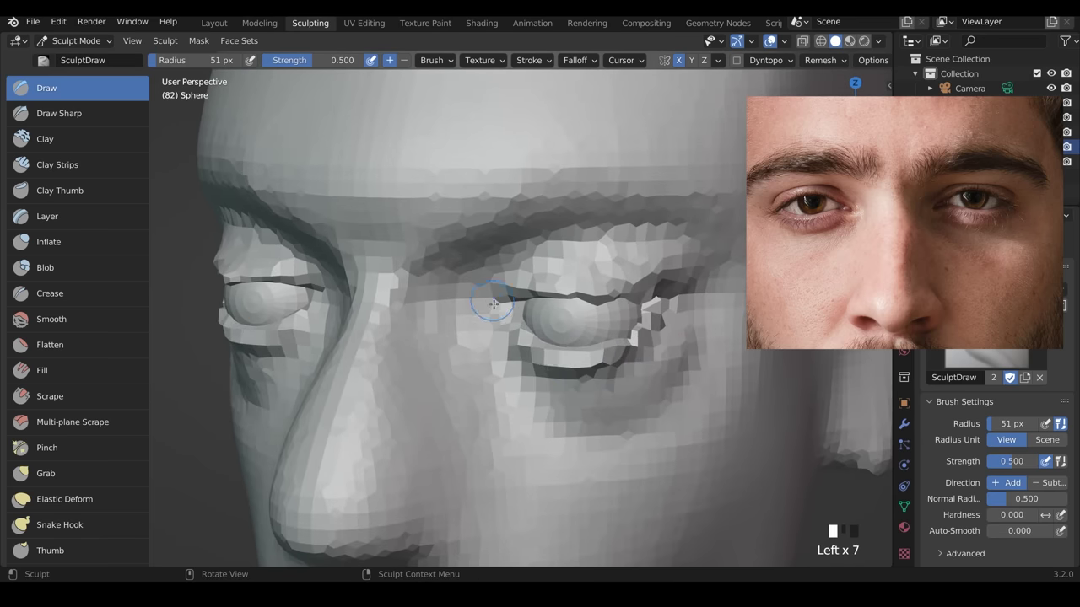
In the right side view, reshape the brow and forehead profile with the Grab brush at a 143 px radius.
{"action": "middle_click_drag", "start_coordinate": [705, 239], "coordinate": [727, 462], "text": "ctrl"}
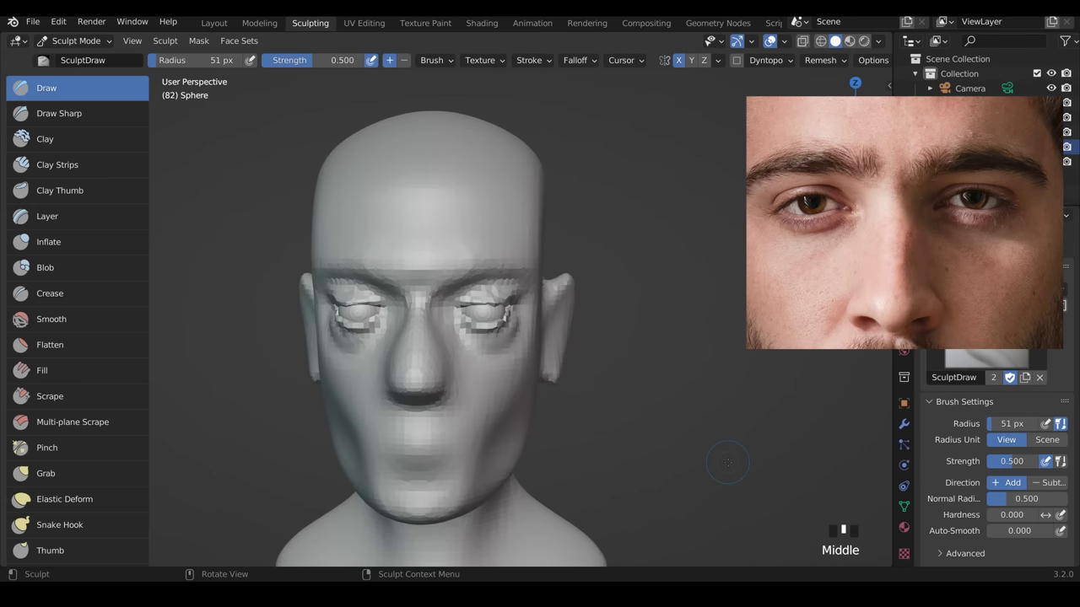
{"action": "middle_click_drag", "start_coordinate": [598, 304], "coordinate": [612, 297], "text": "shift"}
{"action": "key", "text": "KP_3"}
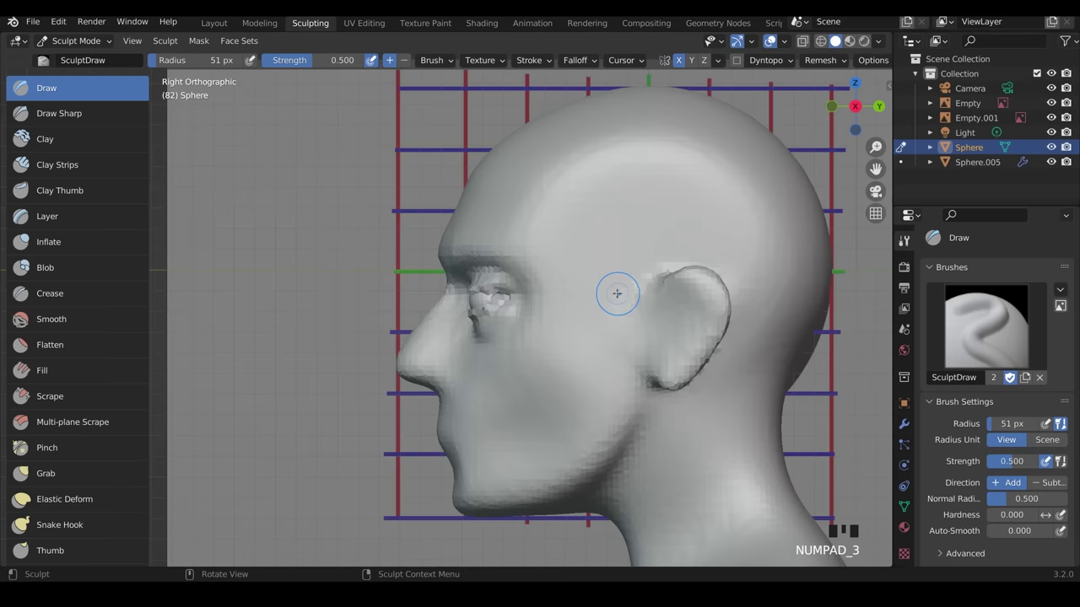
{"action": "key", "text": "f"}
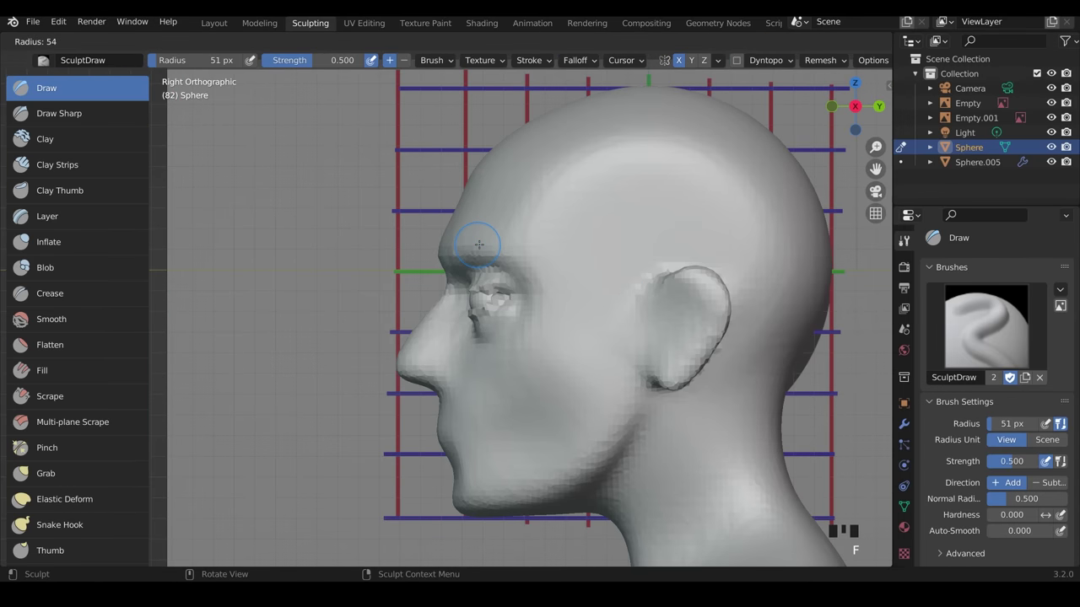
{"action": "left_click", "coordinate": [490, 241]}
{"action": "key", "text": "g"}
{"action": "key", "text": "f"}
{"action": "left_click", "coordinate": [479, 247]}
{"action": "left_click_drag", "start_coordinate": [447, 239], "coordinate": [454, 254]}
{"action": "left_click_drag", "start_coordinate": [501, 243], "coordinate": [517, 255]}
{"action": "left_click_drag", "start_coordinate": [460, 243], "coordinate": [447, 246]}
{"action": "left_click_drag", "start_coordinate": [446, 234], "coordinate": [451, 226]}
{"action": "left_click_drag", "start_coordinate": [453, 221], "coordinate": [457, 215]}
{"action": "left_click_drag", "start_coordinate": [461, 205], "coordinate": [467, 200]}
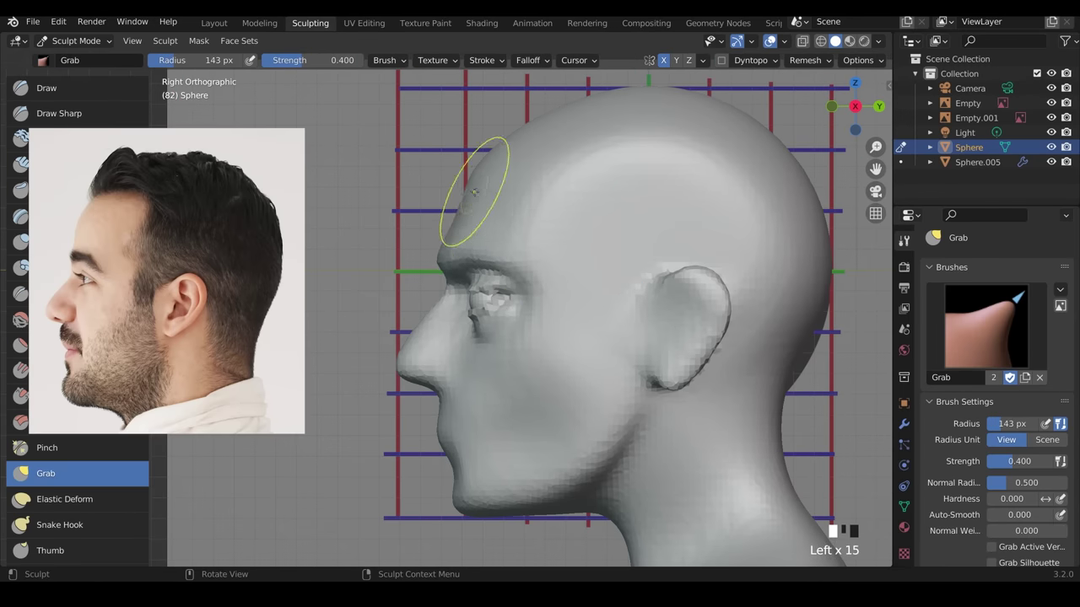
Pull the brow ridge down toward the outer eye and adjust the lower forehead's profile with Grab.
{"action": "left_click_drag", "start_coordinate": [461, 242], "coordinate": [464, 247]}
{"action": "left_click_drag", "start_coordinate": [498, 251], "coordinate": [503, 258]}
{"action": "left_click_drag", "start_coordinate": [515, 261], "coordinate": [518, 265]}
{"action": "left_click_drag", "start_coordinate": [528, 268], "coordinate": [533, 273]}
{"action": "middle_click_drag", "start_coordinate": [554, 270], "coordinate": [502, 263]}
{"action": "scroll", "coordinate": [557, 291], "scroll_direction": "up", "scroll_amount": 3}
{"action": "left_click_drag", "start_coordinate": [447, 232], "coordinate": [451, 235]}
{"action": "left_click_drag", "start_coordinate": [451, 233], "coordinate": [460, 219]}
{"action": "left_click_drag", "start_coordinate": [453, 221], "coordinate": [456, 217]}
Build up the brow ridge from the nose bridge to the temple with Clay Strips at a 115 px radius.
{"action": "mouse_move", "coordinate": [510, 226]}
{"action": "middle_mouse_down"}
{"action": "mouse_move", "coordinate": [698, 235]}
{"action": "mouse_move", "coordinate": [572, 228]}
{"action": "middle_mouse_up"}
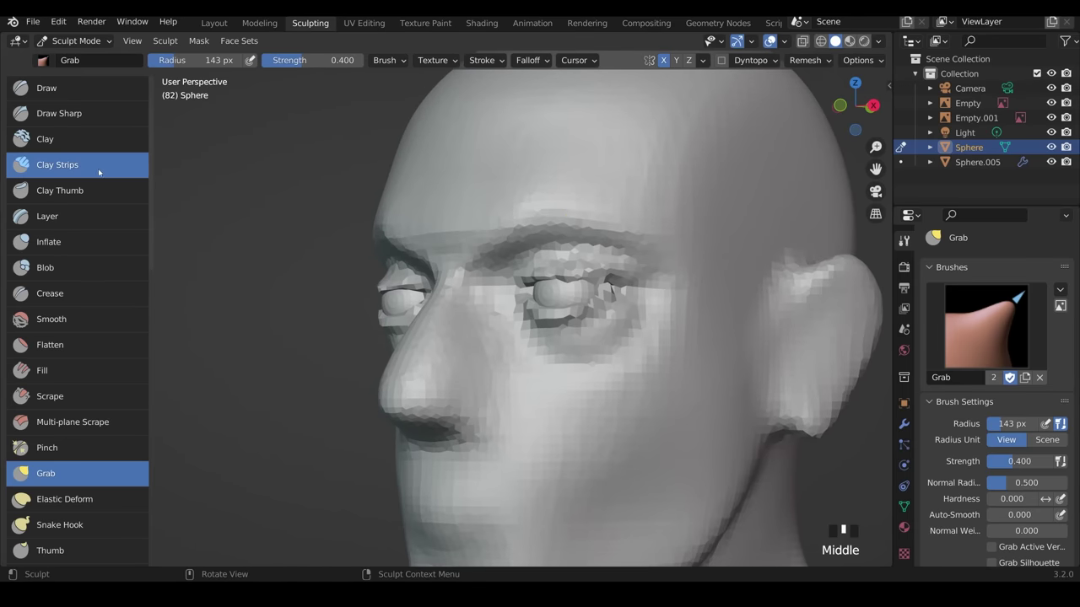
{"action": "left_click", "coordinate": [57, 164]}
{"action": "key", "text": "f"}
{"action": "left_click", "coordinate": [685, 225]}
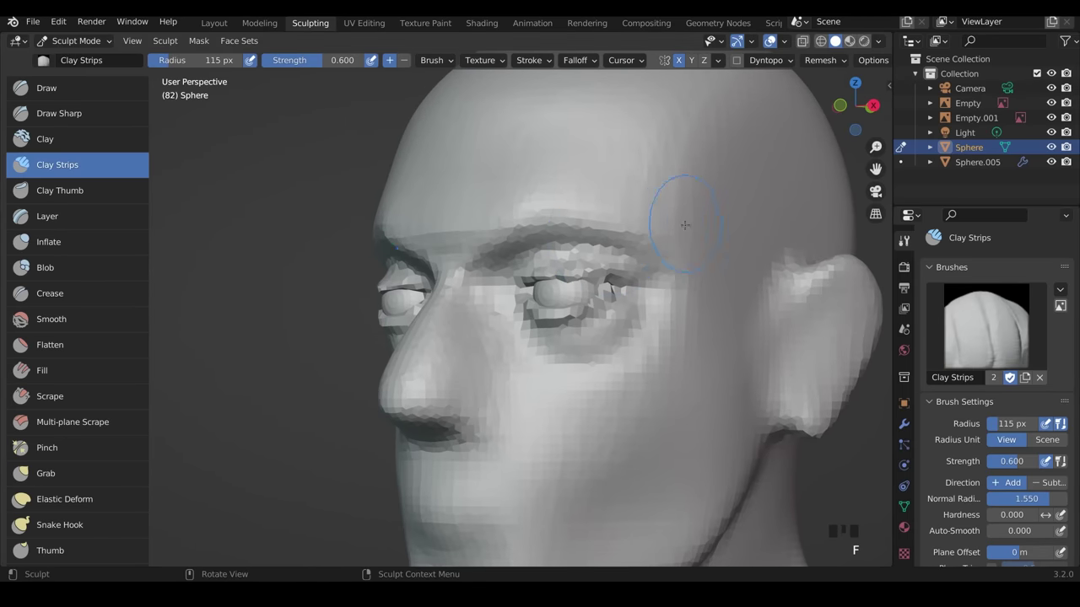
{"action": "left_click_drag", "start_coordinate": [494, 233], "coordinate": [472, 252]}
{"action": "mouse_move", "coordinate": [488, 226]}
{"action": "left_mouse_down"}
{"action": "mouse_move", "coordinate": [499, 215]}
{"action": "mouse_move", "coordinate": [652, 213]}
{"action": "left_mouse_up"}
{"action": "left_click_drag", "start_coordinate": [657, 220], "coordinate": [679, 240]}
Smooth the Clay Strips strokes along the inner brow ridge.
{"action": "middle_click_drag", "start_coordinate": [477, 338], "coordinate": [545, 334]}
{"action": "left_click_drag", "start_coordinate": [517, 201], "coordinate": [506, 203], "text": "shift"}
{"action": "left_click_drag", "start_coordinate": [506, 202], "coordinate": [523, 200], "text": "shift"}
{"action": "mouse_move", "coordinate": [704, 316]}
{"action": "middle_mouse_down"}
{"action": "mouse_move", "coordinate": [629, 323]}
{"action": "mouse_move", "coordinate": [629, 248]}
{"action": "mouse_move", "coordinate": [594, 316]}
{"action": "middle_mouse_up"}
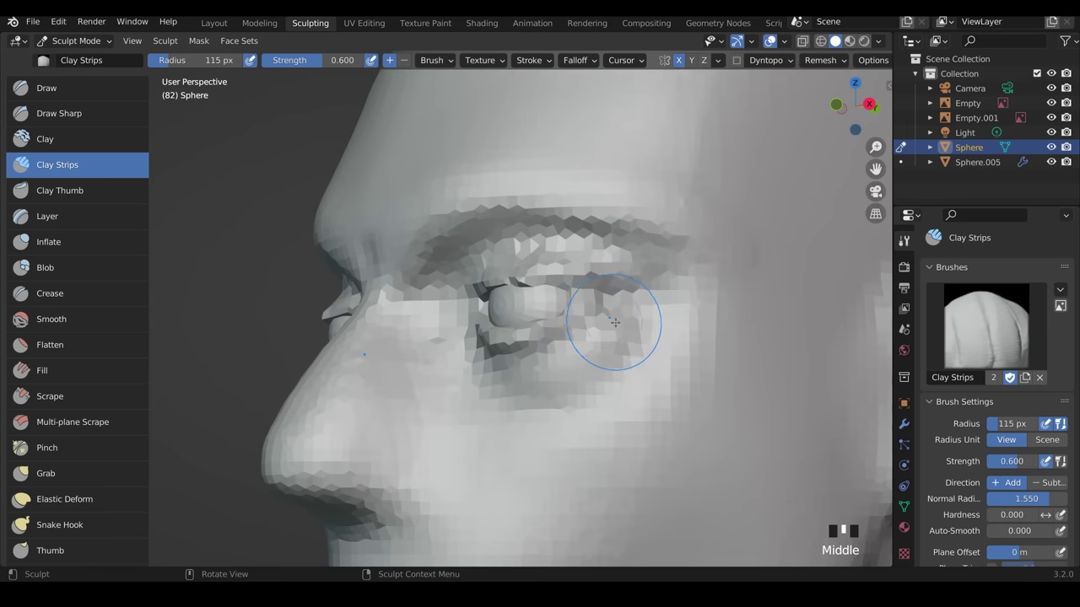
{"action": "key", "text": "shift+r"}
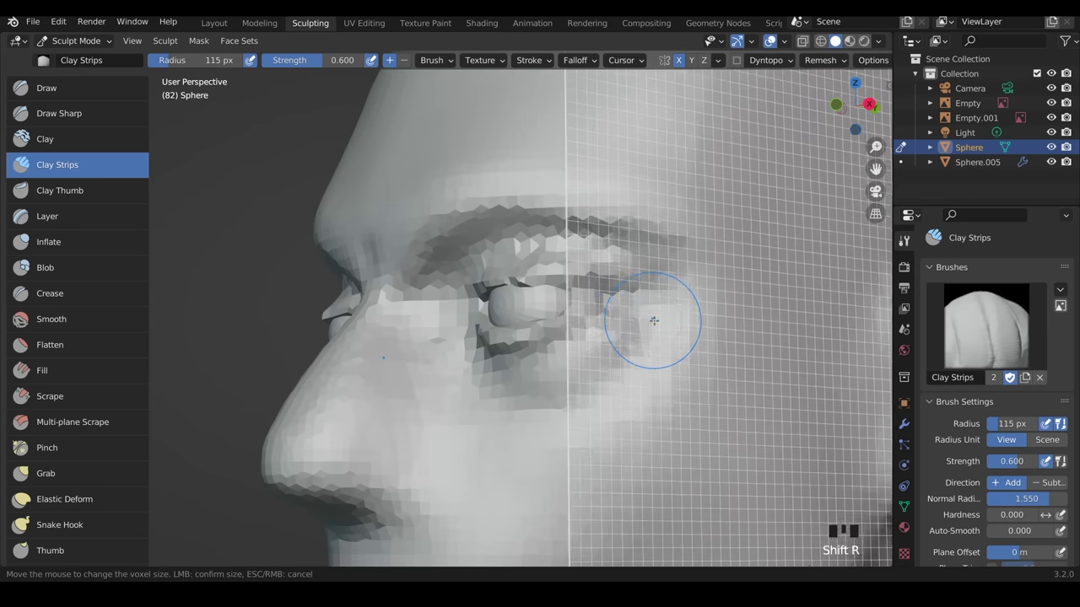
{"action": "right_click", "coordinate": [637, 301]}
{"action": "key", "text": "shift+r"}
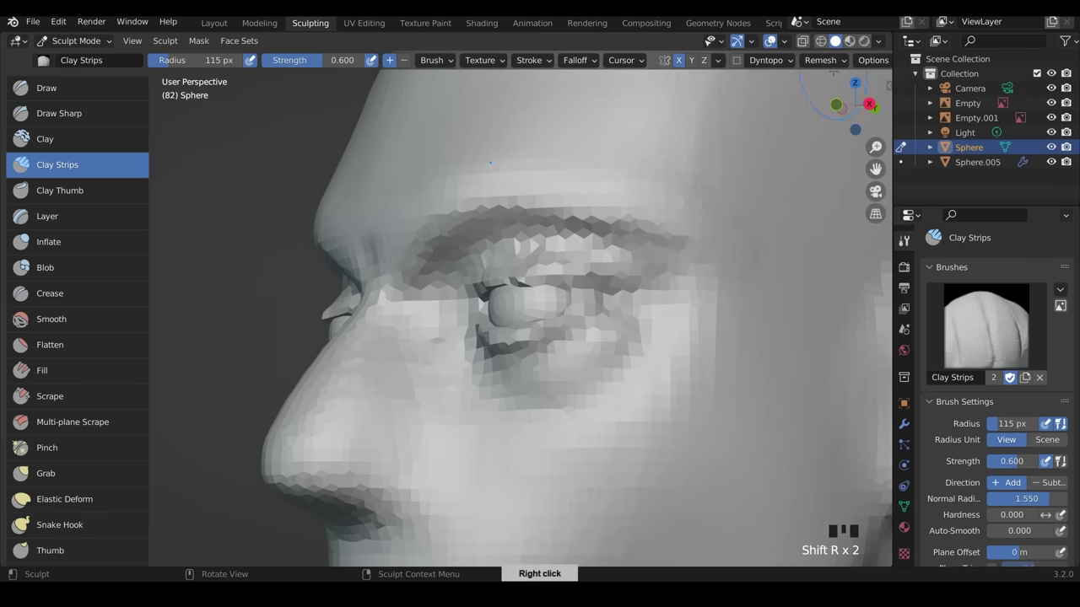
Set the remesh voxel size to 0.02 m and remesh the head.
{"action": "left_click", "coordinate": [840, 61]}
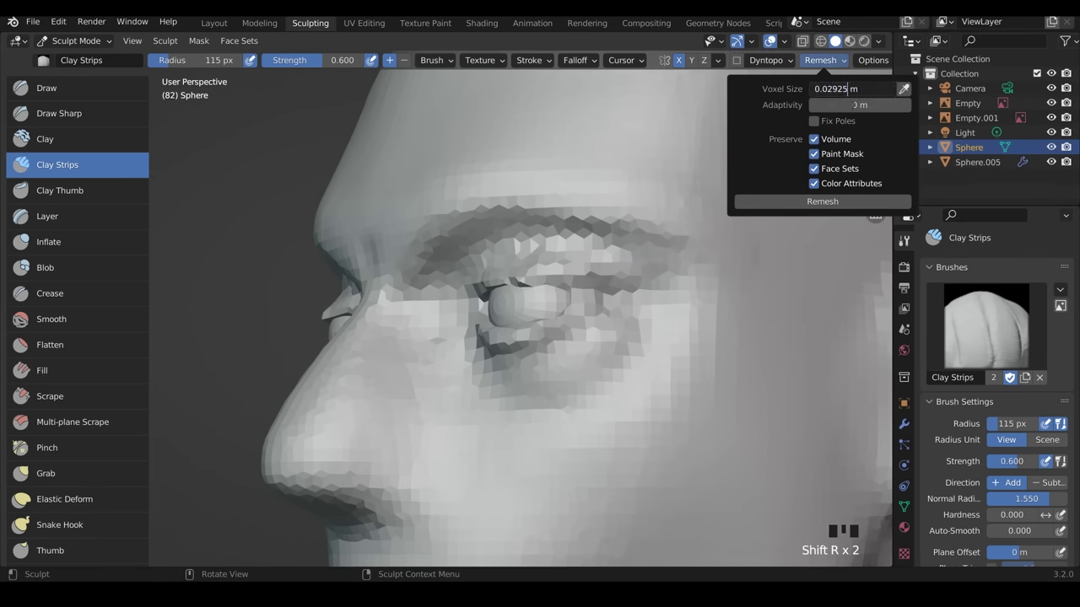
{"action": "key", "text": "BackSpace"}
{"action": "key", "text": "BackSpace"}
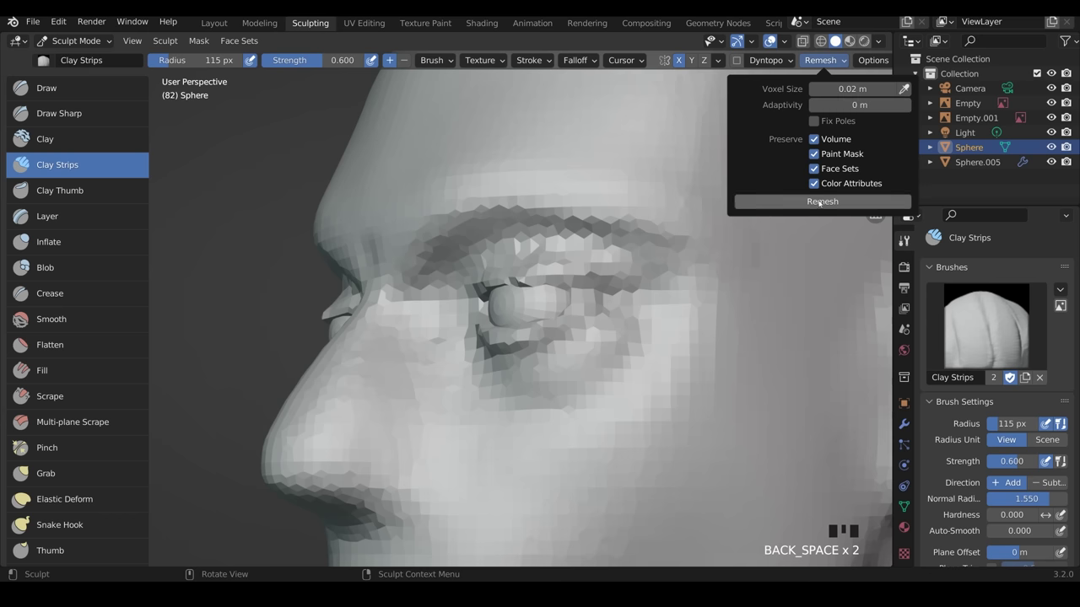
{"action": "left_click", "coordinate": [764, 201]}
Smooth the upper eyelid and raise its middle edge with the Grab brush at a 115 px radius.
{"action": "mouse_move", "coordinate": [597, 281]}
{"action": "middle_mouse_down"}
{"action": "mouse_move", "coordinate": [554, 289]}
{"action": "mouse_move", "coordinate": [562, 294]}
{"action": "mouse_move", "coordinate": [510, 287]}
{"action": "mouse_move", "coordinate": [630, 275]}
{"action": "middle_mouse_up"}
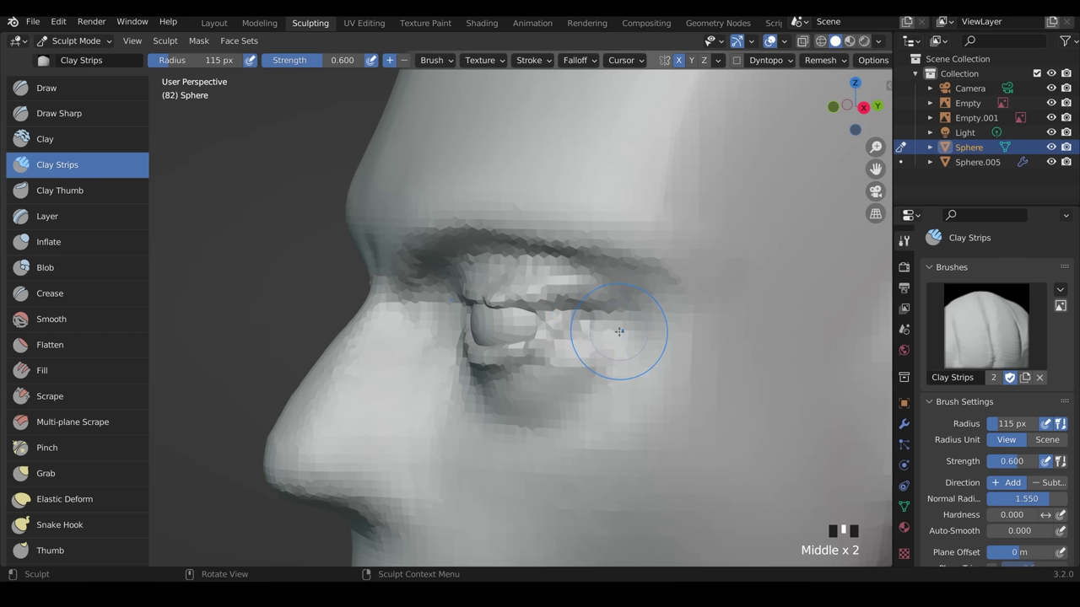
{"action": "middle_click_drag", "start_coordinate": [597, 338], "coordinate": [557, 338]}
{"action": "double_click", "coordinate": [45, 473]}
{"action": "middle_click_drag", "start_coordinate": [506, 283], "coordinate": [563, 270]}
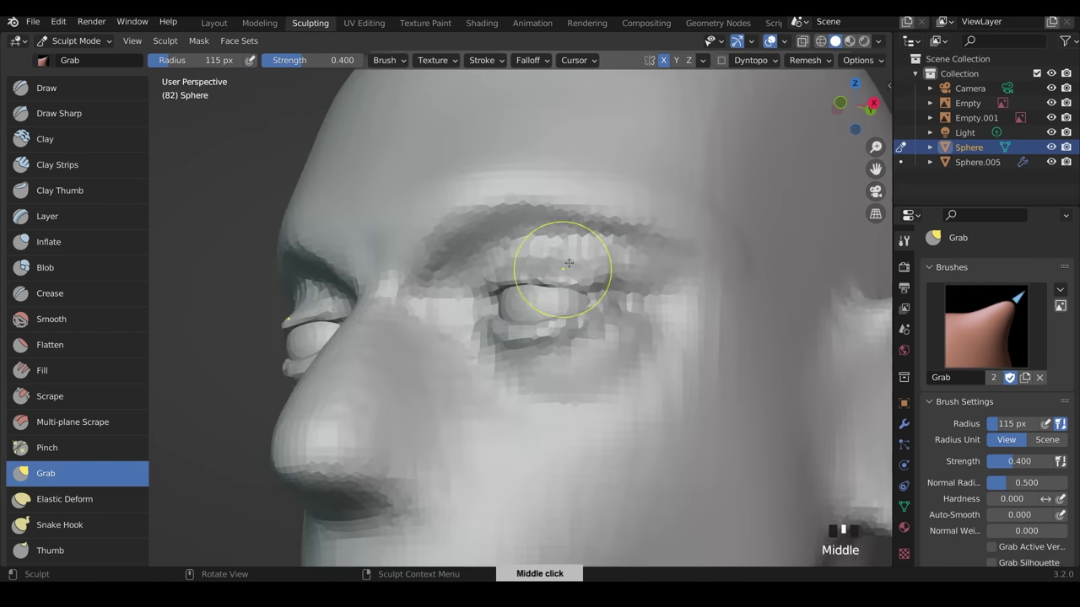
{"action": "left_click_drag", "start_coordinate": [564, 272], "coordinate": [579, 282], "text": "shift"}
{"action": "middle_click_drag", "start_coordinate": [460, 292], "coordinate": [510, 294]}
{"action": "left_click_drag", "start_coordinate": [540, 296], "coordinate": [550, 289]}
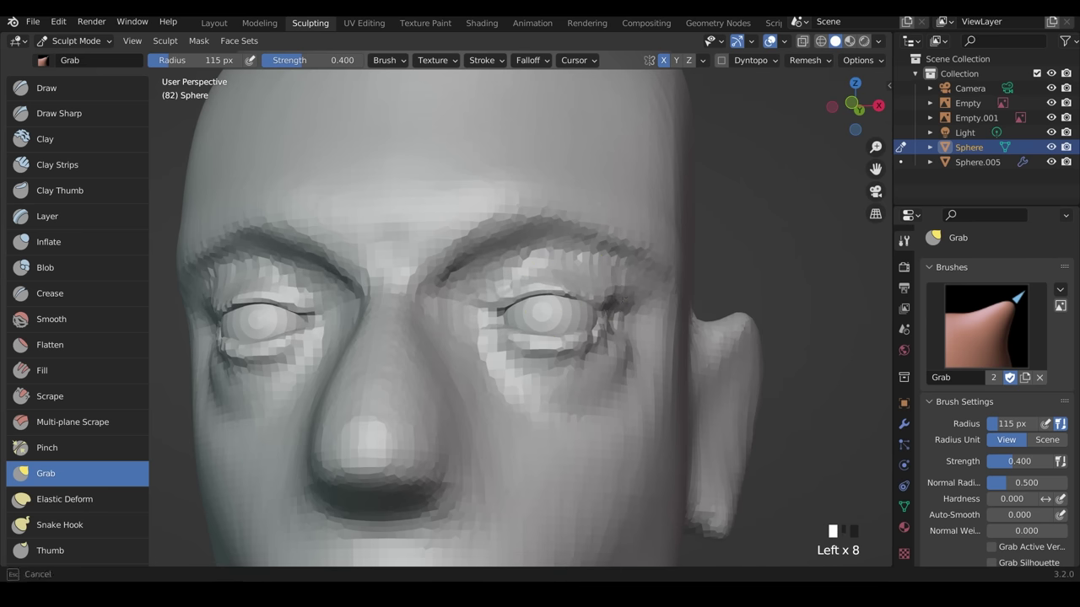
Enlarge the Grab brush to a 333 px radius and reshape the area around the eye from the side.
{"action": "mouse_move", "coordinate": [544, 353]}
{"action": "middle_mouse_down"}
{"action": "mouse_move", "coordinate": [571, 320]}
{"action": "mouse_move", "coordinate": [593, 333]}
{"action": "middle_mouse_up"}
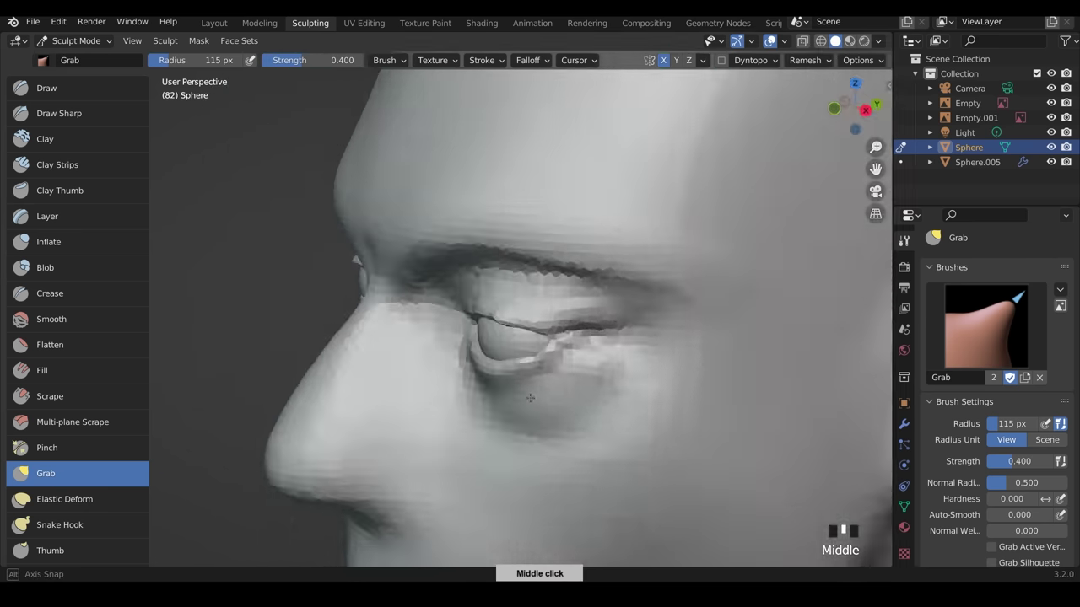
{"action": "key", "text": "f"}
{"action": "left_click", "coordinate": [622, 330]}
{"action": "left_click_drag", "start_coordinate": [553, 305], "coordinate": [549, 292]}
{"action": "left_click_drag", "start_coordinate": [552, 376], "coordinate": [550, 388]}
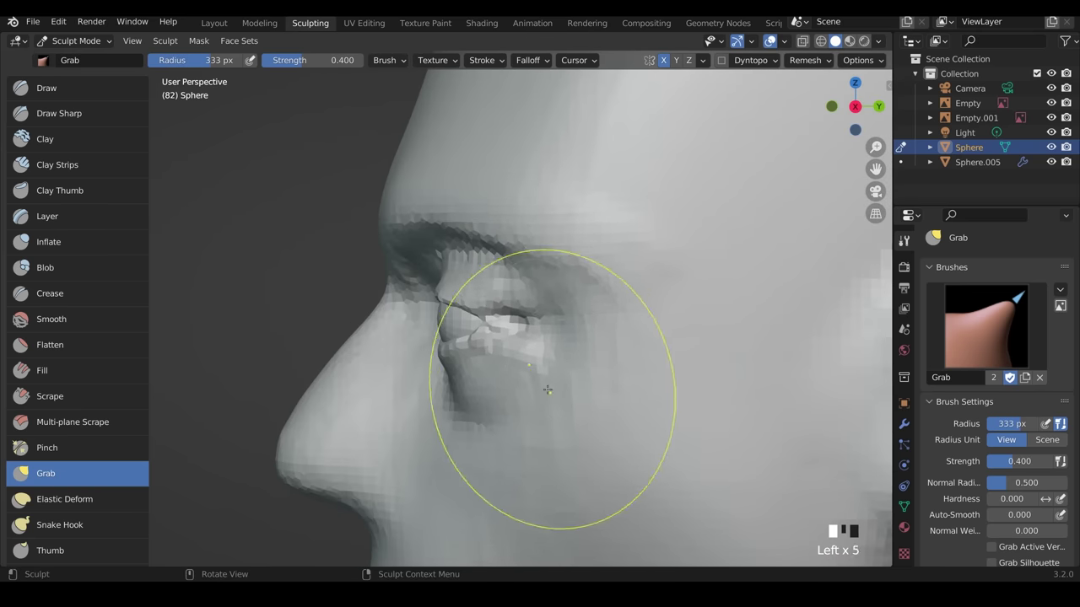
Grab the eyelids in profile so the upper lid sits farther forward than the lower lid.
{"action": "middle_click_drag", "start_coordinate": [447, 285], "coordinate": [465, 273]}
{"action": "left_click_drag", "start_coordinate": [470, 321], "coordinate": [479, 339]}
{"action": "middle_click_drag", "start_coordinate": [525, 385], "coordinate": [542, 391]}
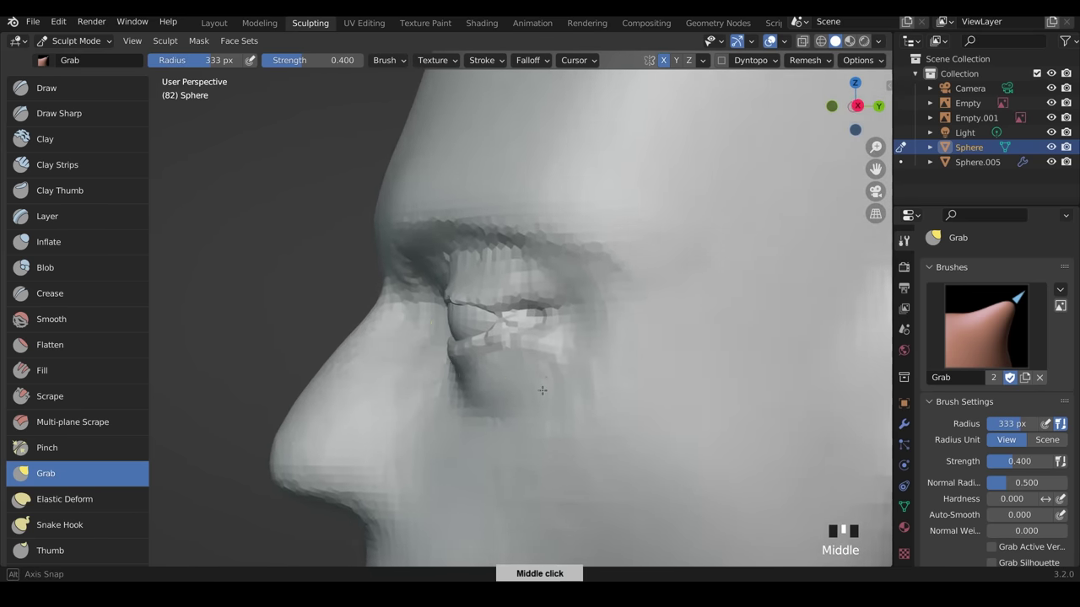
{"action": "middle_click_drag", "start_coordinate": [456, 286], "coordinate": [471, 277]}
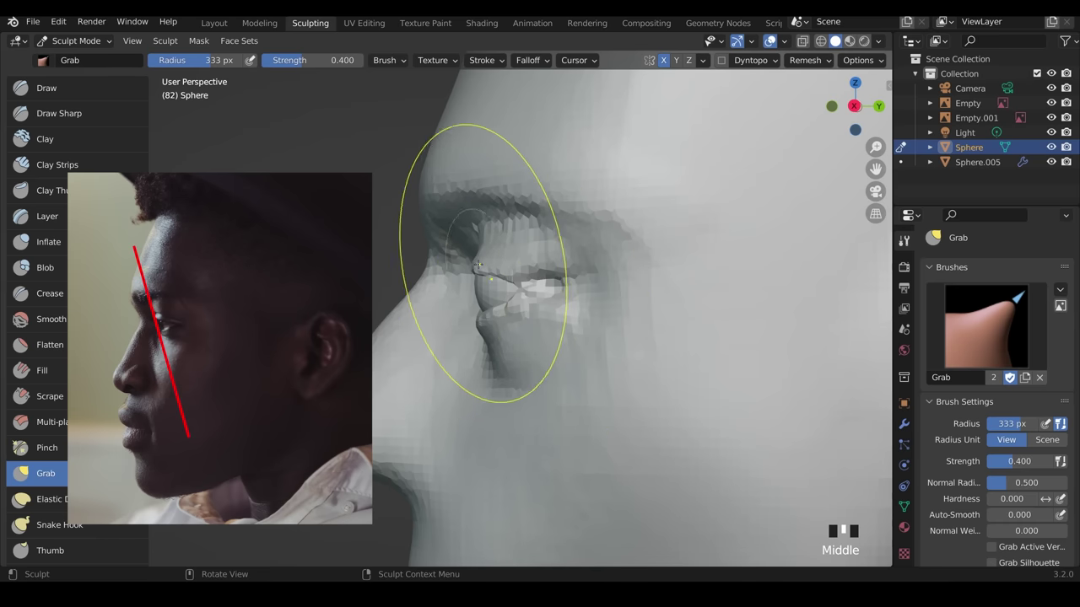
{"action": "mouse_move", "coordinate": [482, 326]}
{"action": "left_mouse_down"}
{"action": "mouse_move", "coordinate": [497, 369]}
{"action": "mouse_move", "coordinate": [499, 298]}
{"action": "left_mouse_up"}
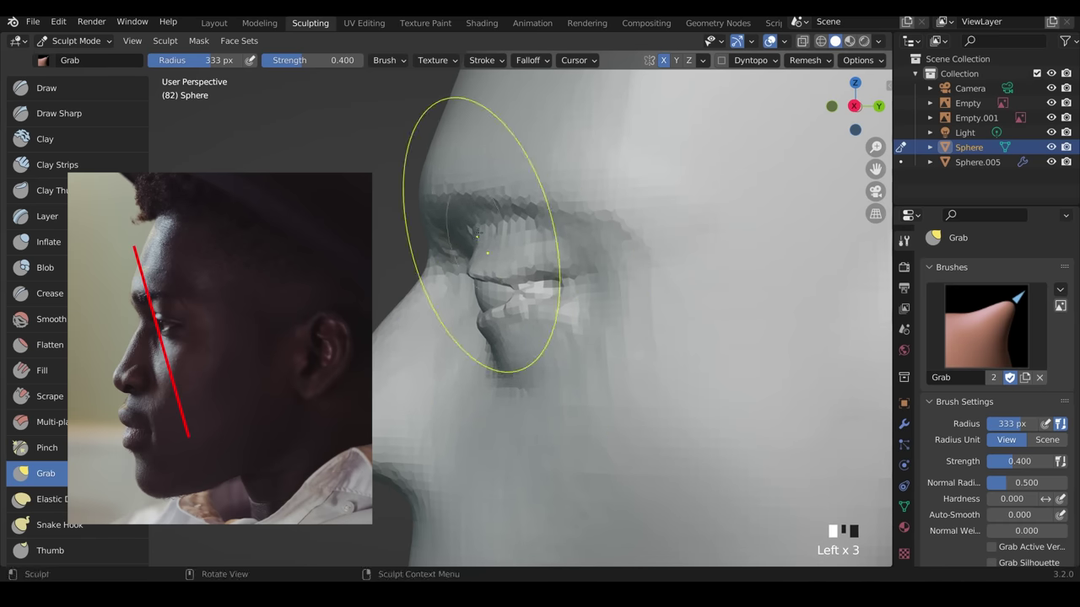
Adjust the temple and cheek beside the eye with Grab, and smooth the outer eye corner.
{"action": "middle_click_drag", "start_coordinate": [581, 303], "coordinate": [574, 240], "text": "ctrl"}
{"action": "left_click_drag", "start_coordinate": [574, 240], "coordinate": [586, 246]}
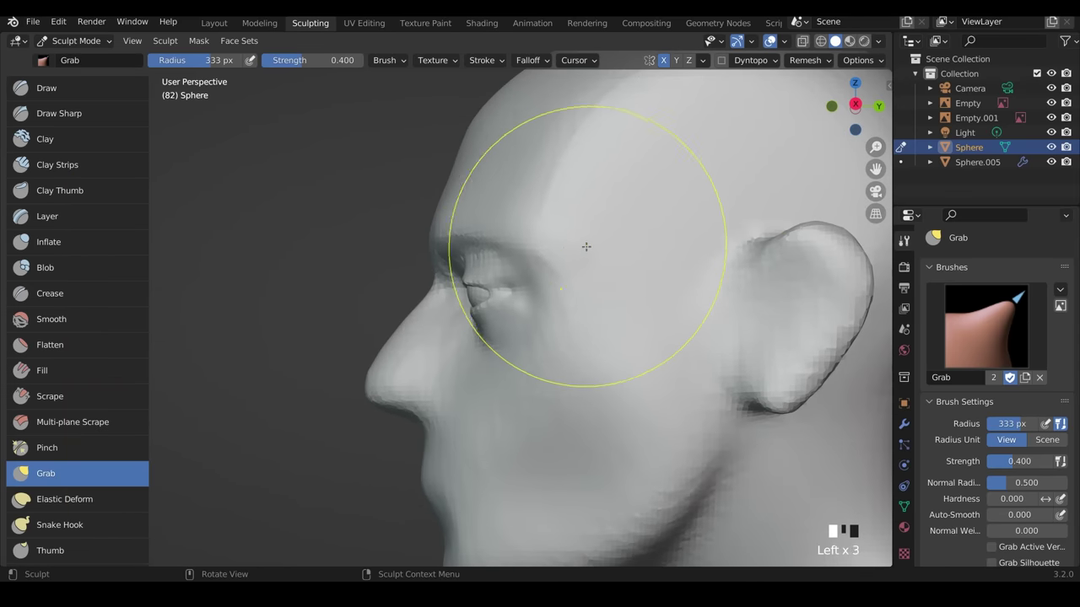
{"action": "left_click_drag", "start_coordinate": [570, 339], "coordinate": [564, 363]}
{"action": "mouse_move", "coordinate": [558, 361]}
{"action": "middle_mouse_down"}
{"action": "mouse_move", "coordinate": [646, 318]}
{"action": "mouse_move", "coordinate": [591, 310]}
{"action": "middle_mouse_up"}
{"action": "left_click_drag", "start_coordinate": [557, 295], "coordinate": [563, 309], "text": "shift"}
Reduce the Grab brush to a 167 px radius and refine the eyelids' shape around the outer eye corner.
{"action": "mouse_move", "coordinate": [564, 310]}
{"action": "middle_mouse_down", "text": "ctrl"}
{"action": "mouse_move", "coordinate": [570, 280]}
{"action": "mouse_move", "coordinate": [591, 296]}
{"action": "mouse_move", "coordinate": [564, 284]}
{"action": "middle_mouse_up", "text": "ctrl"}
{"action": "key", "text": "f"}
{"action": "left_click", "coordinate": [507, 284]}
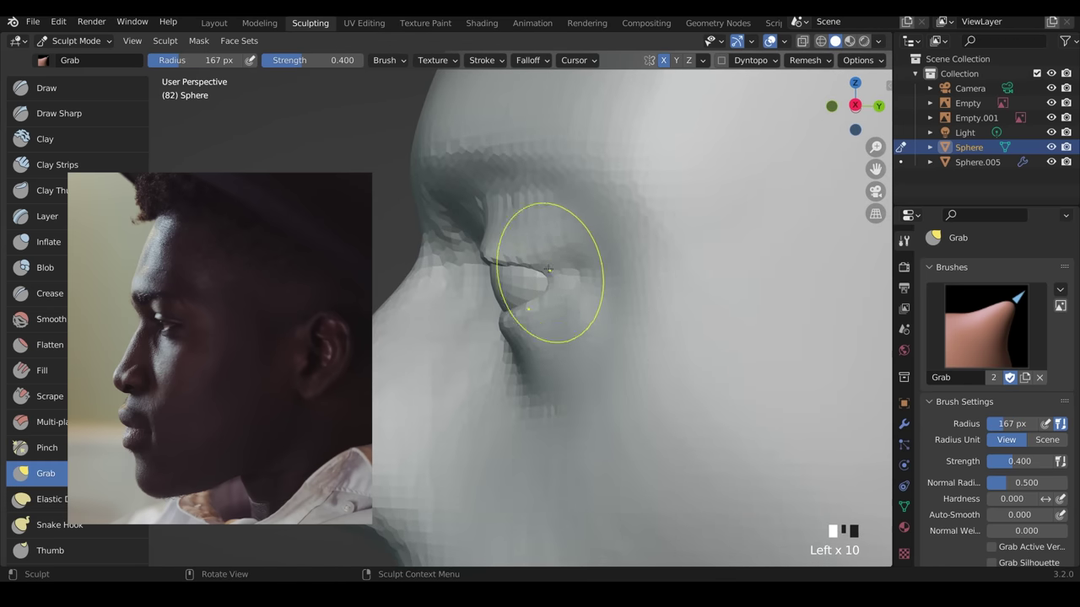
{"action": "middle_click_drag", "start_coordinate": [555, 305], "coordinate": [732, 312]}
{"action": "left_click_drag", "start_coordinate": [620, 275], "coordinate": [612, 264]}
{"action": "left_click_drag", "start_coordinate": [628, 277], "coordinate": [625, 271]}
{"action": "left_click_drag", "start_coordinate": [590, 271], "coordinate": [618, 273]}
{"action": "left_click_drag", "start_coordinate": [609, 281], "coordinate": [609, 276]}
From the front, adjust the side of the nose bridge by the inner eye and the outer cheek with Grab.
{"action": "middle_click_drag", "start_coordinate": [607, 275], "coordinate": [632, 337], "text": "ctrl"}
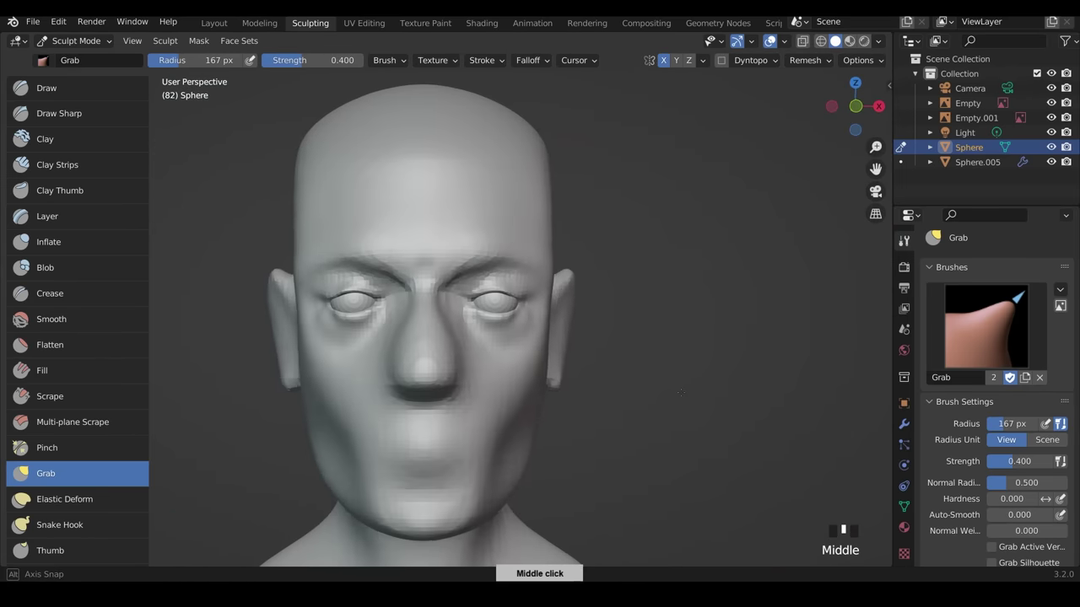
{"action": "mouse_move", "coordinate": [674, 370]}
{"action": "middle_mouse_down"}
{"action": "mouse_move", "coordinate": [583, 378]}
{"action": "mouse_move", "coordinate": [672, 370]}
{"action": "middle_mouse_up"}
{"action": "middle_click_drag", "start_coordinate": [598, 372], "coordinate": [571, 278], "text": "shift"}
{"action": "middle_click_drag", "start_coordinate": [570, 278], "coordinate": [572, 300], "text": "shift"}
{"action": "middle_click_drag", "start_coordinate": [571, 300], "coordinate": [560, 273], "text": "ctrl"}
{"action": "left_click_drag", "start_coordinate": [560, 273], "coordinate": [557, 273]}
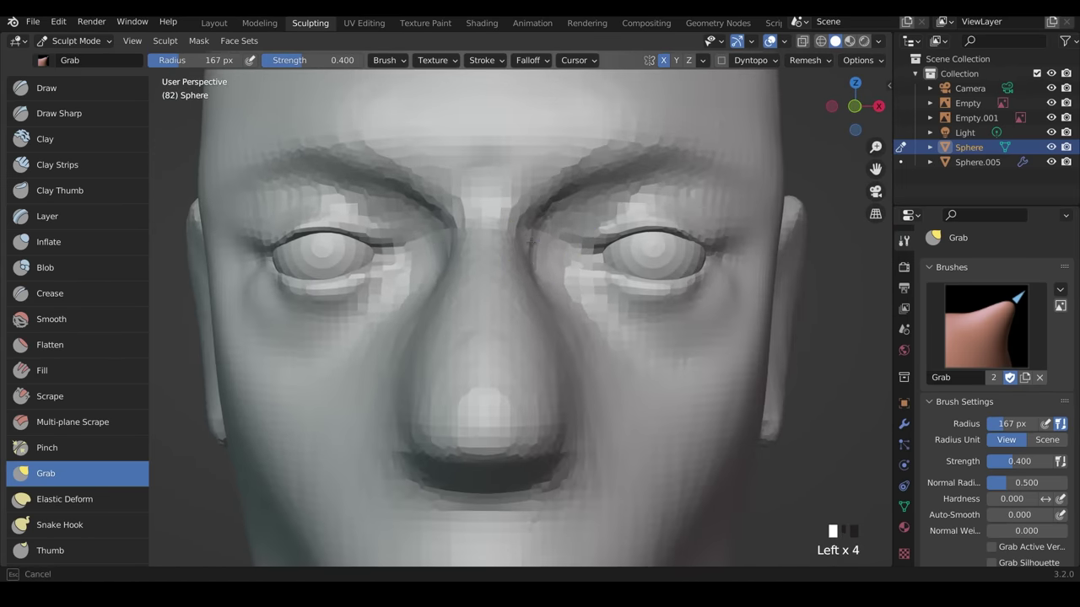
{"action": "middle_click_drag", "start_coordinate": [561, 297], "coordinate": [619, 313]}
{"action": "left_click", "coordinate": [738, 342]}
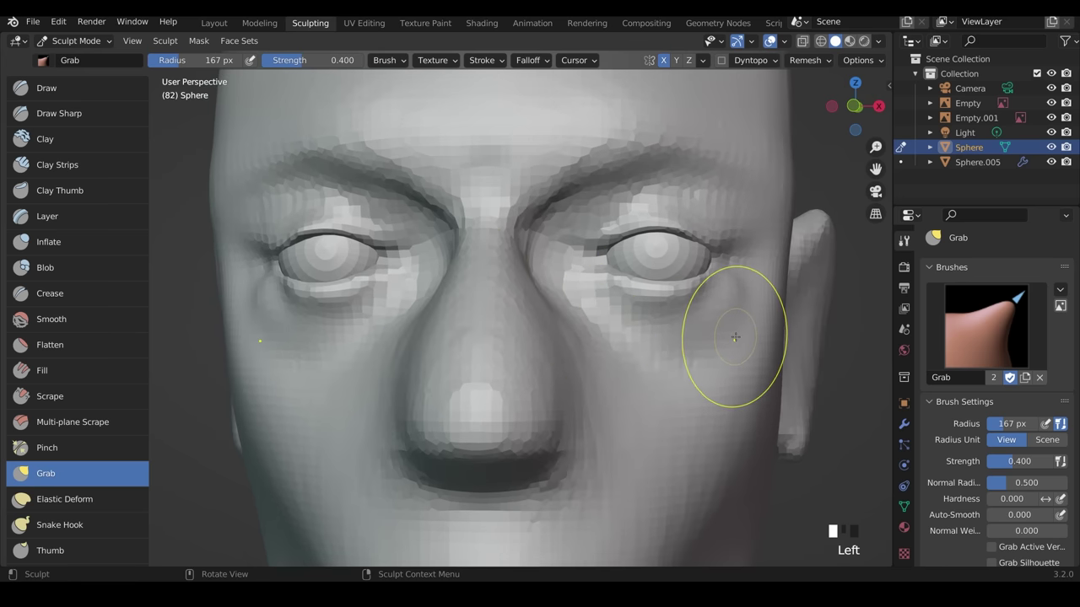
Remesh the head and adjust the lower eyelid and outer eye corner with Grab from several angles.
{"action": "key", "text": "ctrl+r"}
{"action": "middle_click_drag", "start_coordinate": [747, 361], "coordinate": [620, 335]}
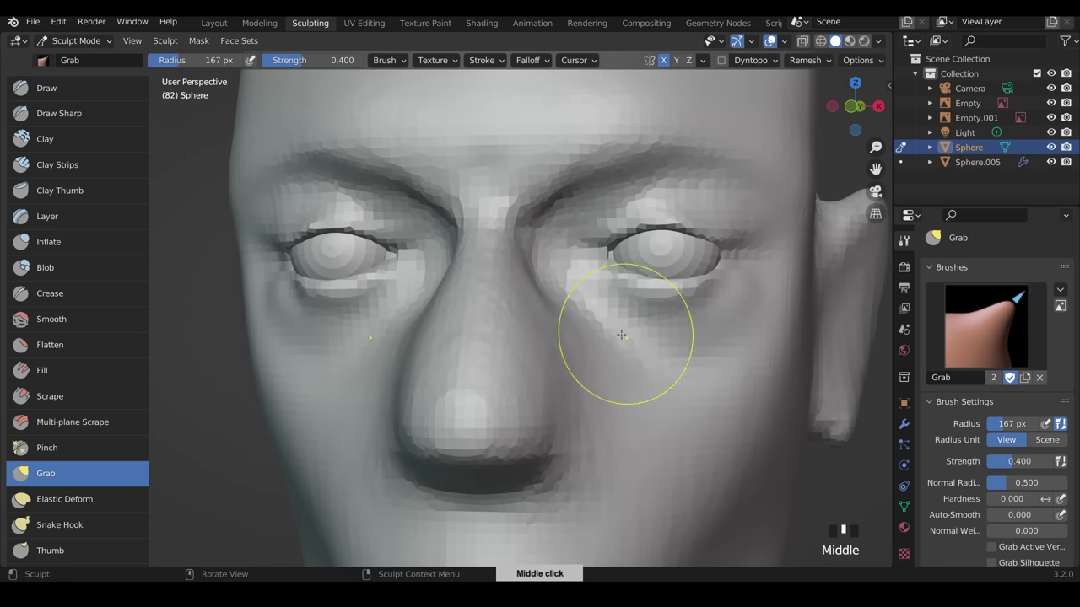
{"action": "middle_click_drag", "start_coordinate": [742, 385], "coordinate": [714, 390]}
{"action": "left_click_drag", "start_coordinate": [723, 304], "coordinate": [726, 296]}
{"action": "mouse_move", "coordinate": [726, 296]}
{"action": "middle_mouse_down"}
{"action": "mouse_move", "coordinate": [535, 316]}
{"action": "mouse_move", "coordinate": [628, 308]}
{"action": "middle_mouse_up"}
{"action": "left_click_drag", "start_coordinate": [628, 279], "coordinate": [631, 269]}
{"action": "mouse_move", "coordinate": [631, 269]}
{"action": "middle_mouse_down"}
{"action": "mouse_move", "coordinate": [637, 291]}
{"action": "mouse_move", "coordinate": [651, 294]}
{"action": "middle_mouse_up"}
{"action": "left_click_drag", "start_coordinate": [651, 294], "coordinate": [700, 284]}
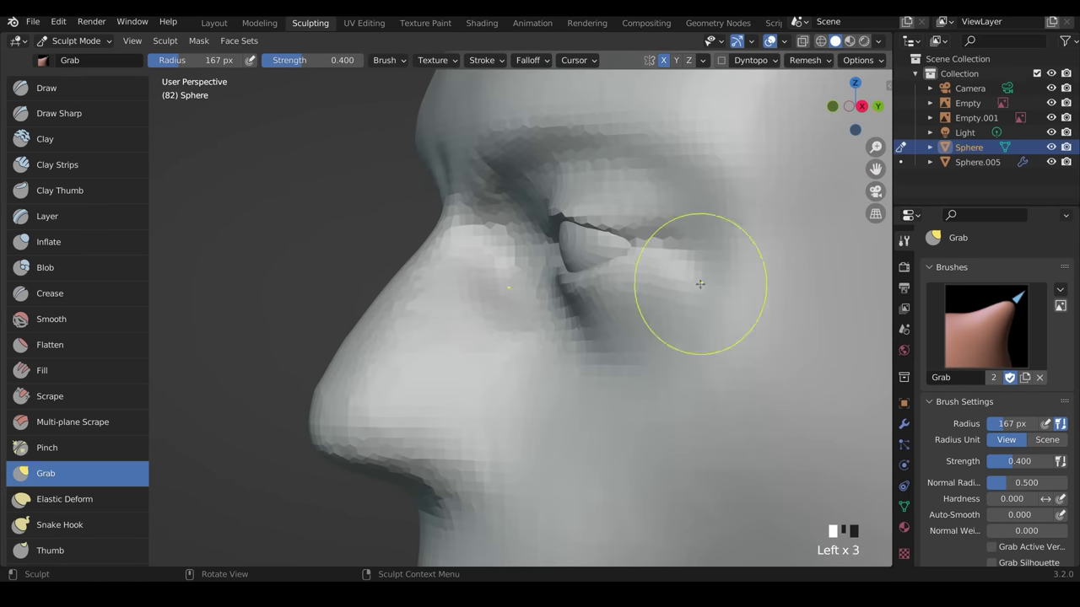
Adjust the upper cheek below the eye with Grab and check the whole head.
{"action": "mouse_move", "coordinate": [700, 285]}
{"action": "middle_mouse_down"}
{"action": "mouse_move", "coordinate": [745, 270]}
{"action": "mouse_move", "coordinate": [808, 306]}
{"action": "mouse_move", "coordinate": [678, 401]}
{"action": "mouse_move", "coordinate": [663, 396]}
{"action": "middle_mouse_up"}
{"action": "left_click_drag", "start_coordinate": [603, 371], "coordinate": [609, 363]}
{"action": "left_click_drag", "start_coordinate": [609, 375], "coordinate": [615, 368]}
{"action": "middle_click_drag", "start_coordinate": [624, 374], "coordinate": [595, 363]}
{"action": "middle_click_drag", "start_coordinate": [661, 302], "coordinate": [660, 422], "text": "ctrl"}
{"action": "middle_click_drag", "start_coordinate": [661, 443], "coordinate": [626, 444]}
{"action": "mouse_move", "coordinate": [675, 363]}
{"action": "middle_mouse_down", "text": "ctrl"}
{"action": "mouse_move", "coordinate": [686, 412]}
{"action": "mouse_move", "coordinate": [802, 421]}
{"action": "mouse_move", "coordinate": [625, 388]}
{"action": "mouse_move", "coordinate": [803, 440]}
{"action": "mouse_move", "coordinate": [494, 397]}
{"action": "middle_mouse_up", "text": "ctrl"}
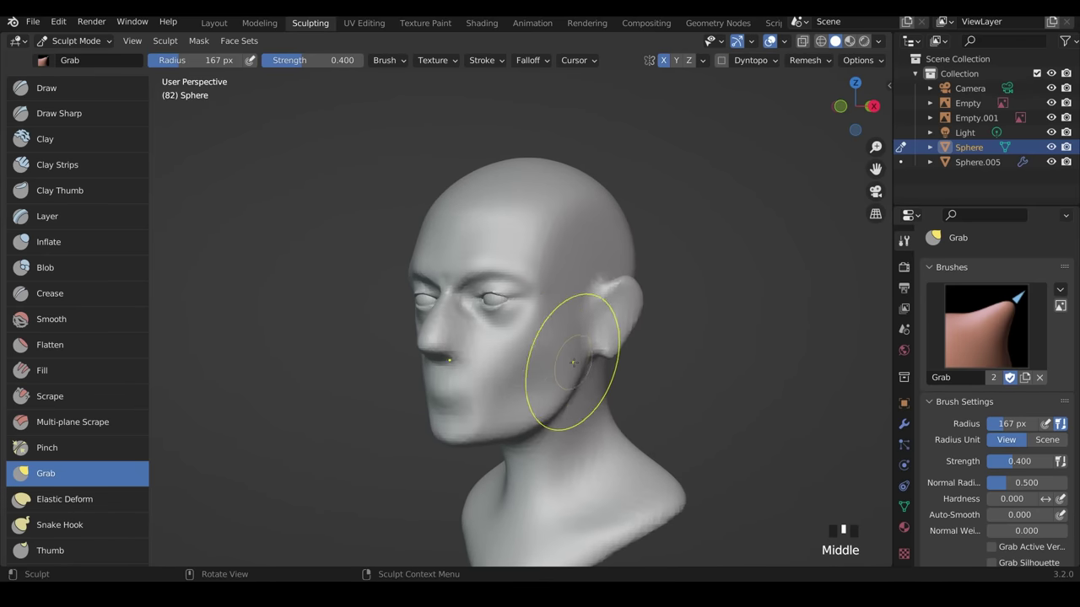
Narrow the sides of the nose and adjust the area below the inner eye corner with Grab.
{"action": "middle_click_drag", "start_coordinate": [569, 350], "coordinate": [580, 294], "text": "shift"}
{"action": "left_click_drag", "start_coordinate": [580, 294], "coordinate": [580, 295]}
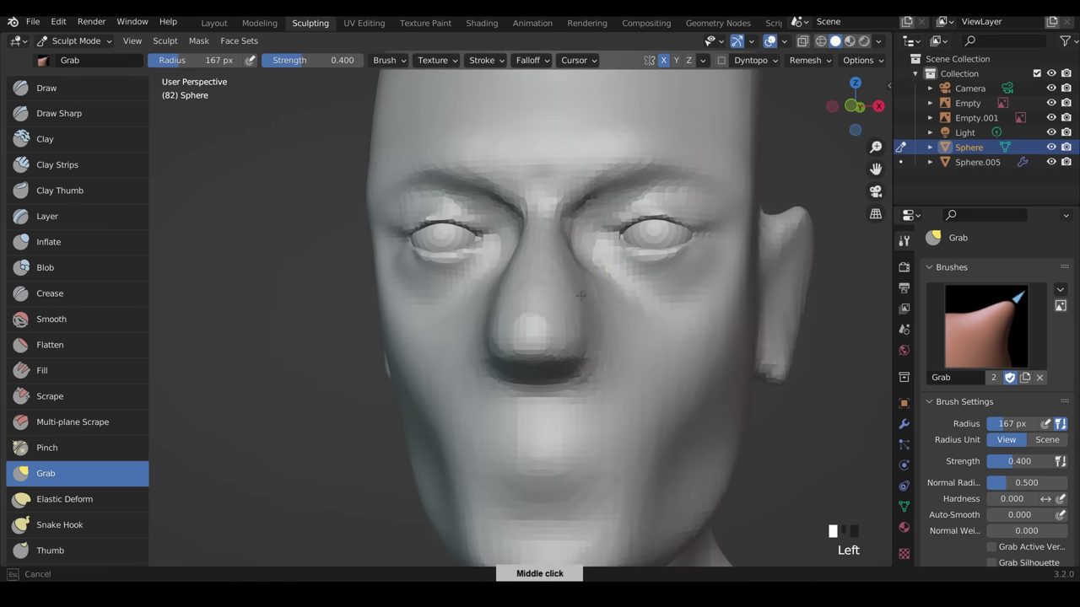
{"action": "left_click", "coordinate": [576, 289]}
{"action": "mouse_move", "coordinate": [576, 288]}
{"action": "middle_mouse_down"}
{"action": "mouse_move", "coordinate": [582, 342]}
{"action": "mouse_move", "coordinate": [621, 357]}
{"action": "middle_mouse_up"}
{"action": "double_click", "coordinate": [621, 358]}
{"action": "middle_click_drag", "start_coordinate": [599, 297], "coordinate": [581, 322]}
{"action": "double_click", "coordinate": [621, 271]}
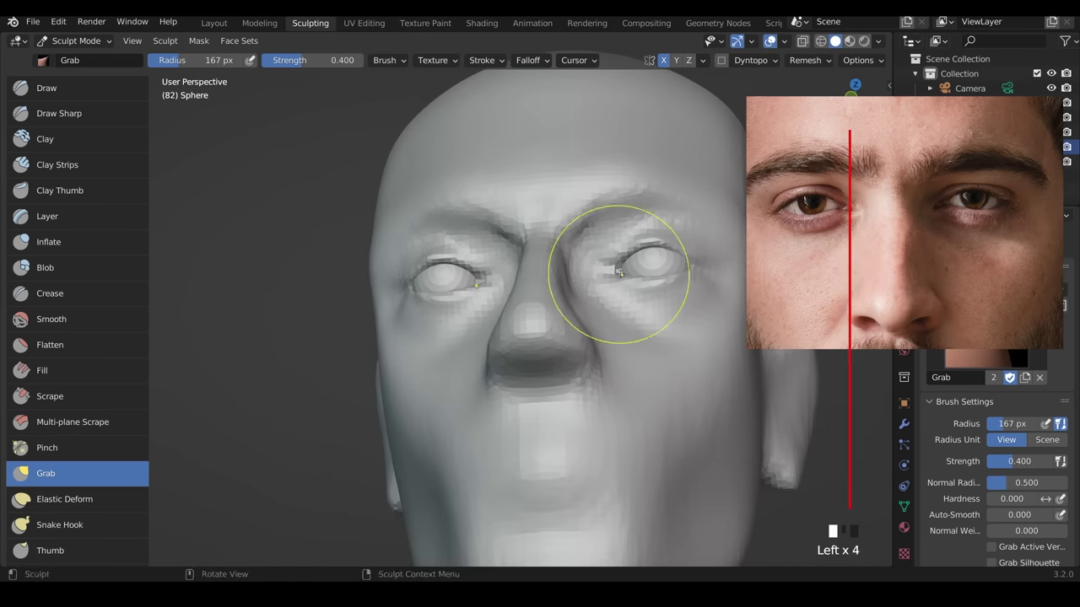
Refine the upper eyelid and inner eye corner with Grab from above and from the front.
{"action": "mouse_move", "coordinate": [625, 274]}
{"action": "middle_mouse_down"}
{"action": "mouse_move", "coordinate": [650, 188]}
{"action": "mouse_move", "coordinate": [618, 205]}
{"action": "middle_mouse_up"}
{"action": "left_click", "coordinate": [641, 206]}
{"action": "double_click", "coordinate": [651, 188]}
{"action": "double_click", "coordinate": [618, 206]}
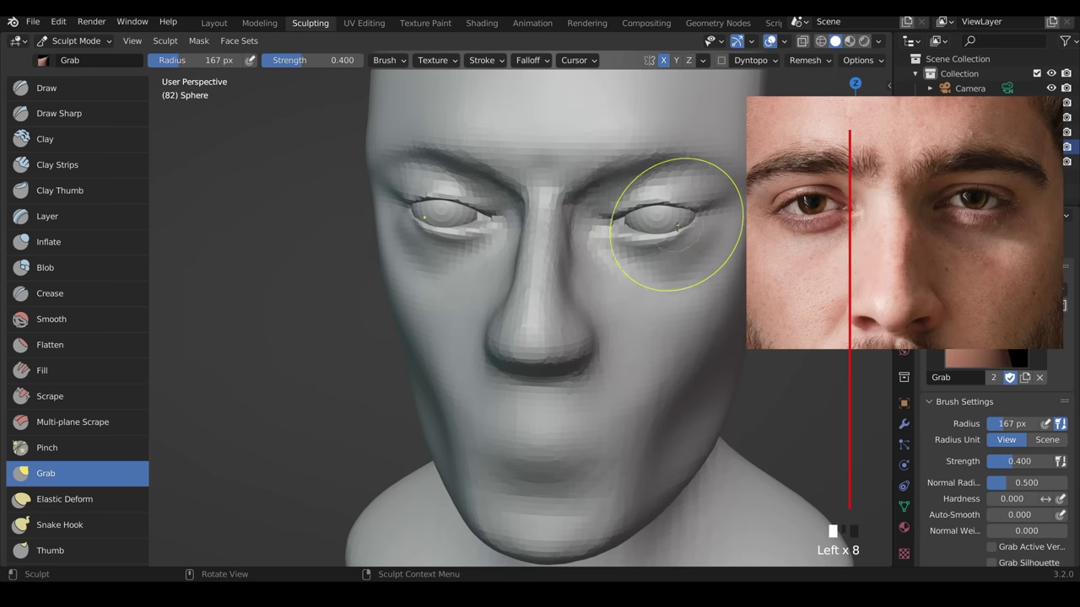
{"action": "middle_click_drag", "start_coordinate": [676, 226], "coordinate": [616, 257]}
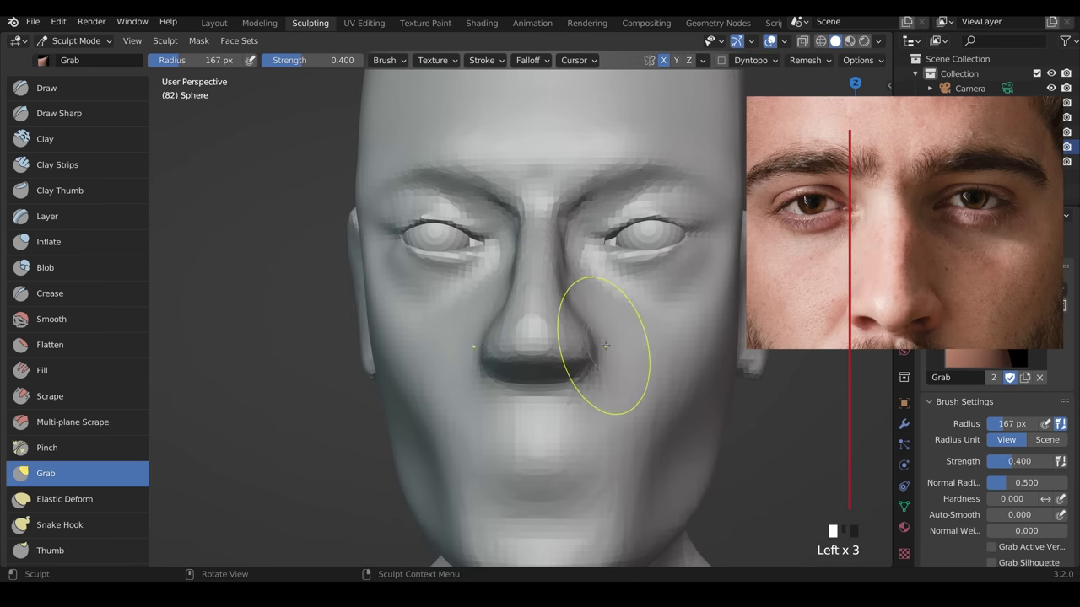
Shape the nostril wing and the cheek beside it with Grab from the side.
{"action": "middle_click_drag", "start_coordinate": [606, 346], "coordinate": [513, 369]}
{"action": "left_click_drag", "start_coordinate": [463, 366], "coordinate": [463, 354]}
{"action": "mouse_move", "coordinate": [513, 335]}
{"action": "middle_mouse_down"}
{"action": "mouse_move", "coordinate": [644, 386]}
{"action": "mouse_move", "coordinate": [535, 386]}
{"action": "middle_mouse_up"}
{"action": "left_click_drag", "start_coordinate": [535, 385], "coordinate": [548, 386]}
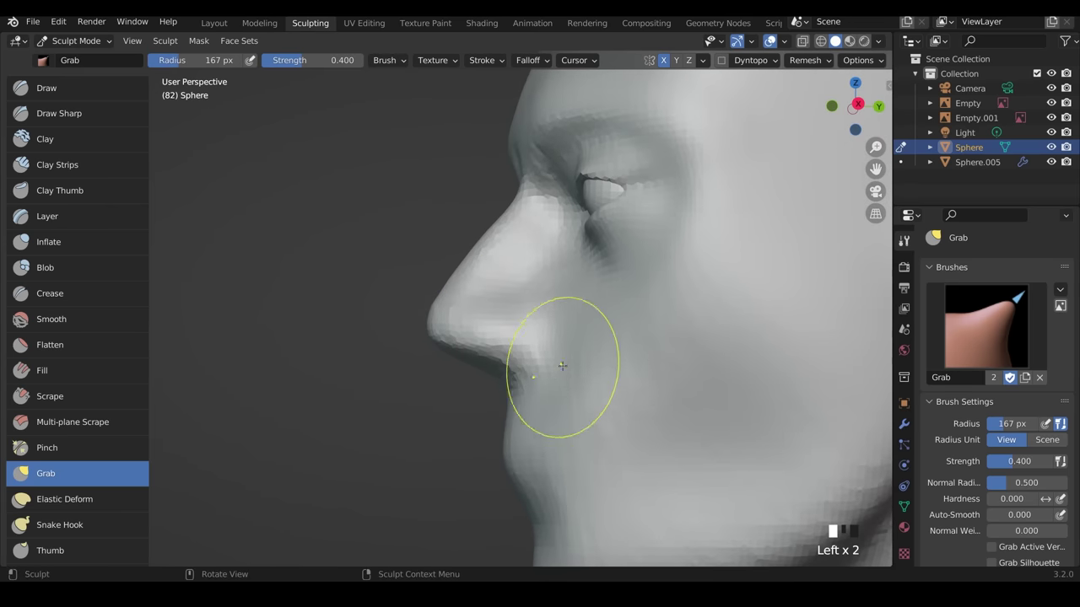
Pull the cheeks between the nose and the mouth corners outward and down with Grab, and check the face's form.
{"action": "middle_click_drag", "start_coordinate": [599, 377], "coordinate": [759, 362]}
{"action": "mouse_move", "coordinate": [641, 384]}
{"action": "left_mouse_down"}
{"action": "mouse_move", "coordinate": [612, 401]}
{"action": "mouse_move", "coordinate": [653, 421]}
{"action": "left_mouse_up"}
{"action": "left_click_drag", "start_coordinate": [646, 412], "coordinate": [655, 420]}
{"action": "left_click_drag", "start_coordinate": [643, 400], "coordinate": [651, 410]}
{"action": "left_click_drag", "start_coordinate": [636, 381], "coordinate": [639, 390]}
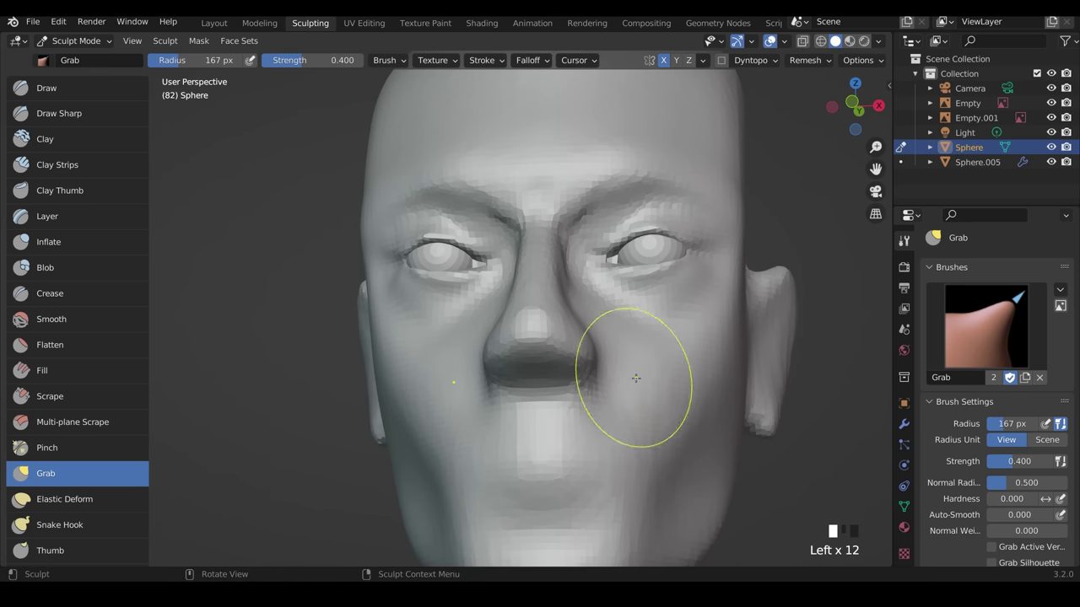
{"action": "left_click_drag", "start_coordinate": [650, 429], "coordinate": [658, 435]}
{"action": "left_click_drag", "start_coordinate": [645, 422], "coordinate": [656, 429]}
{"action": "mouse_move", "coordinate": [647, 418]}
{"action": "left_mouse_down"}
{"action": "mouse_move", "coordinate": [667, 437]}
{"action": "mouse_move", "coordinate": [694, 410]}
{"action": "left_mouse_up"}
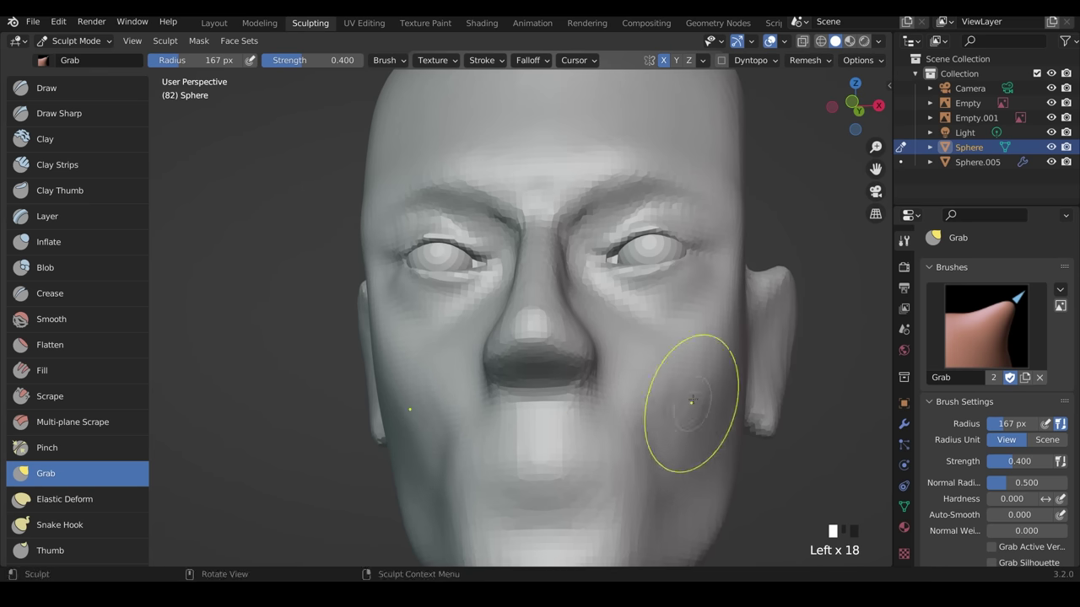
{"action": "mouse_move", "coordinate": [694, 410]}
{"action": "middle_mouse_down"}
{"action": "mouse_move", "coordinate": [590, 453]}
{"action": "mouse_move", "coordinate": [587, 358]}
{"action": "middle_mouse_up"}
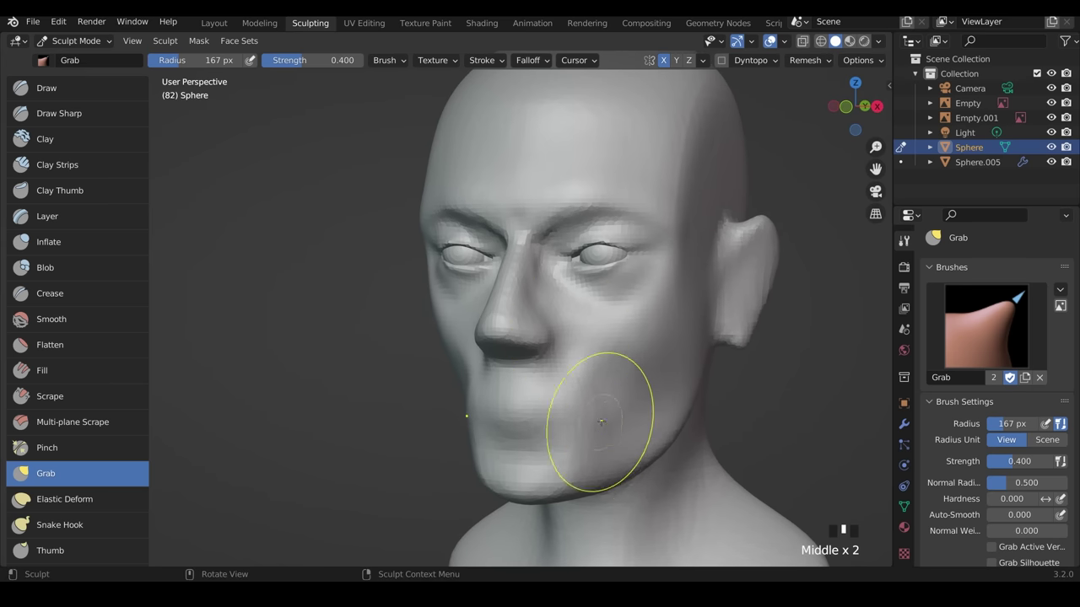
{"action": "mouse_move", "coordinate": [614, 412]}
{"action": "middle_mouse_down"}
{"action": "mouse_move", "coordinate": [657, 418]}
{"action": "mouse_move", "coordinate": [628, 417]}
{"action": "middle_mouse_up"}
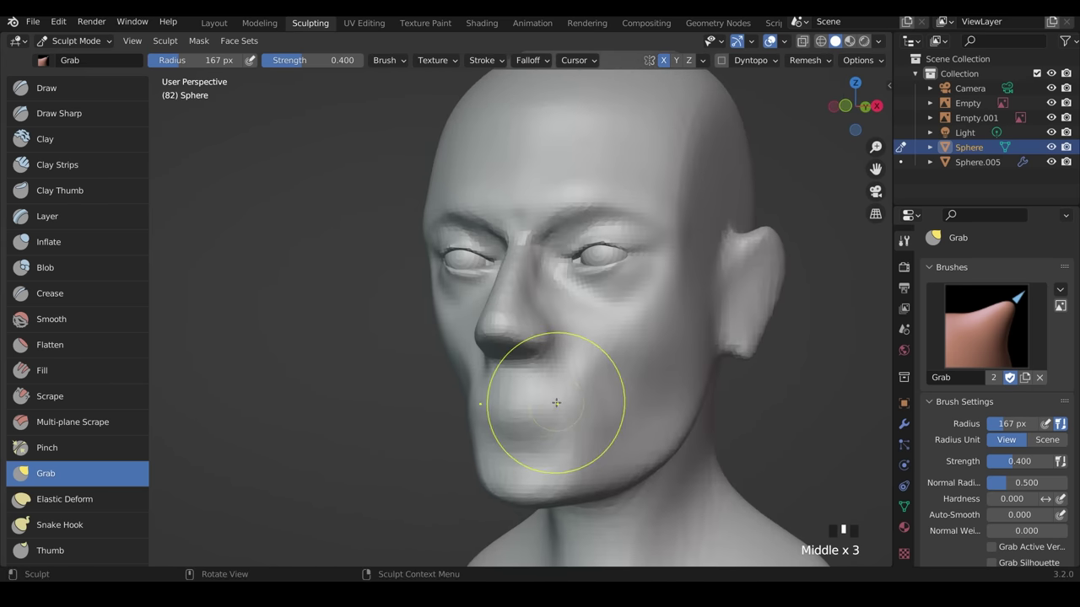
Switch to the Crease brush with a 41 px radius and carve the start of the mouth line in profile.
{"action": "key", "text": "KP_3"}
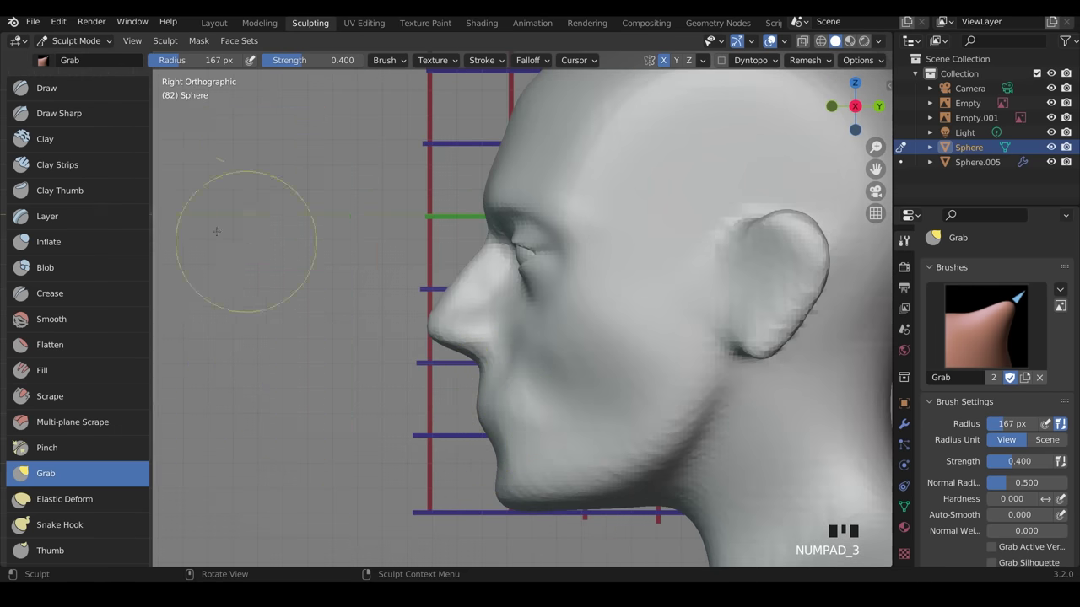
{"action": "left_click", "coordinate": [87, 295]}
{"action": "key", "text": "f"}
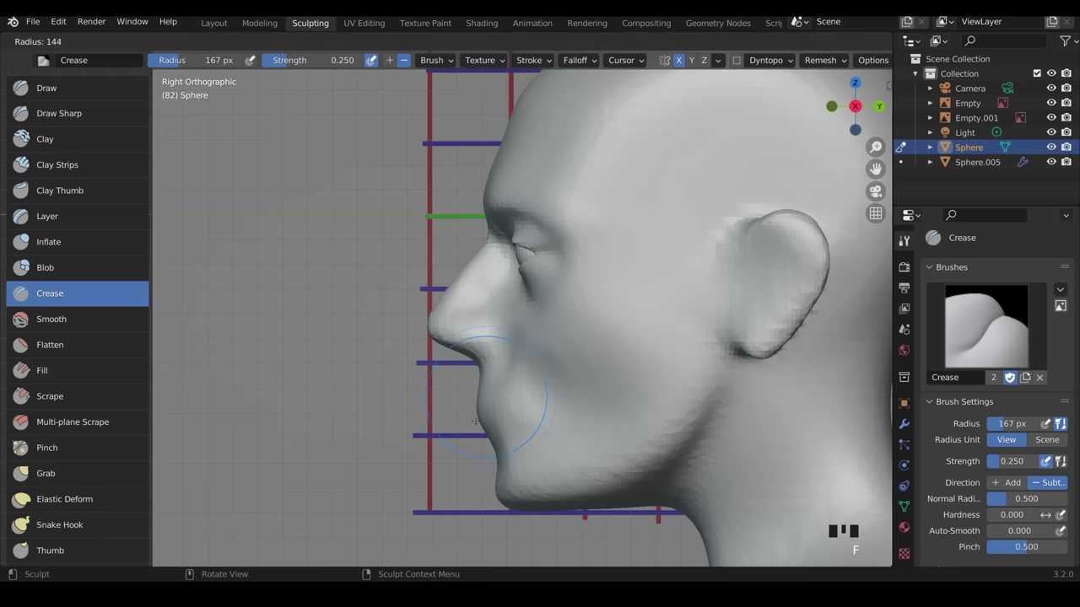
{"action": "left_click", "coordinate": [438, 420]}
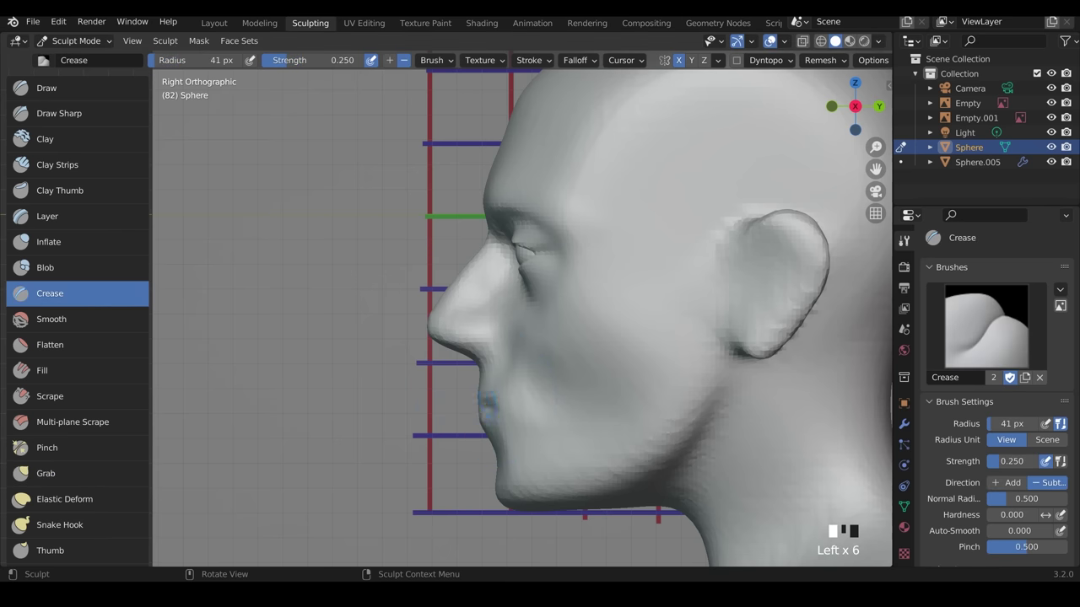
{"action": "middle_click_drag", "start_coordinate": [543, 398], "coordinate": [515, 423]}
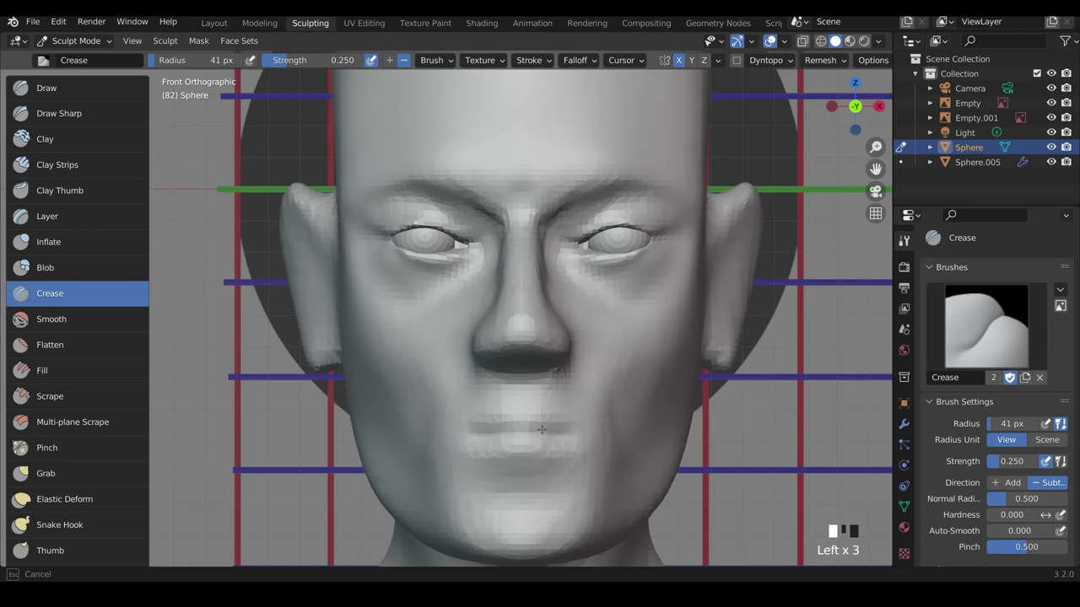
Carve the mouth line with Crease in the front view, remesh, and define its curve and corners.
{"action": "left_click_drag", "start_coordinate": [538, 433], "coordinate": [483, 420]}
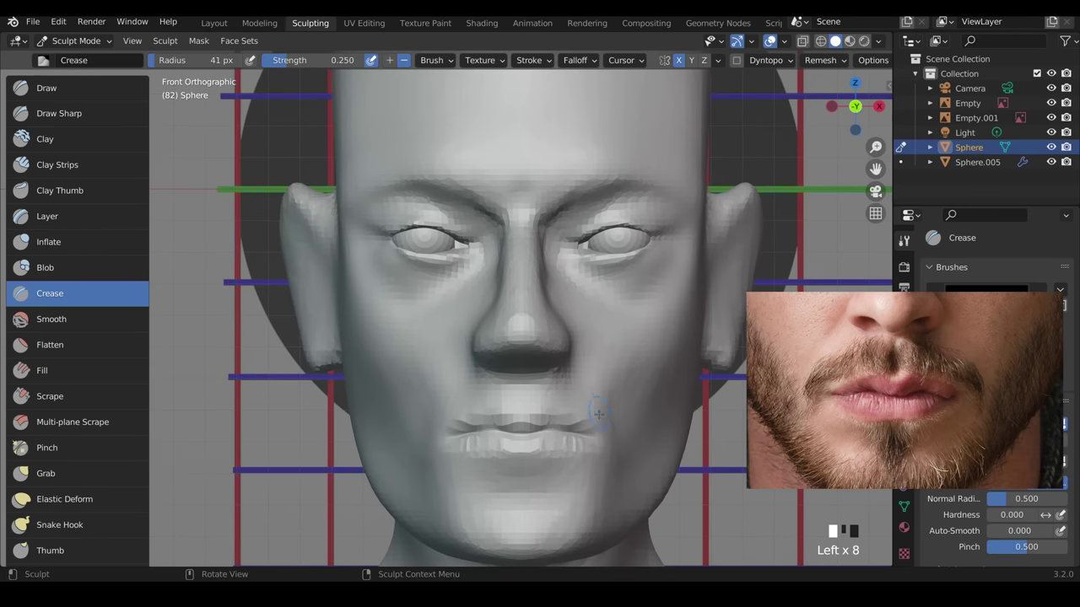
{"action": "key", "text": "ctrl+r"}
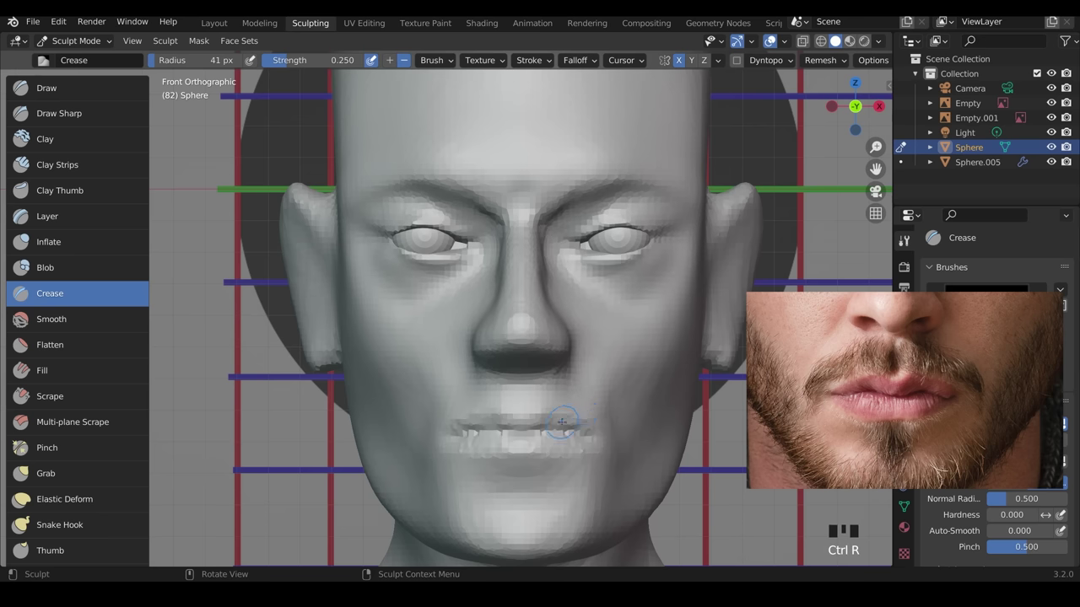
{"action": "left_click_drag", "start_coordinate": [542, 424], "coordinate": [537, 434]}
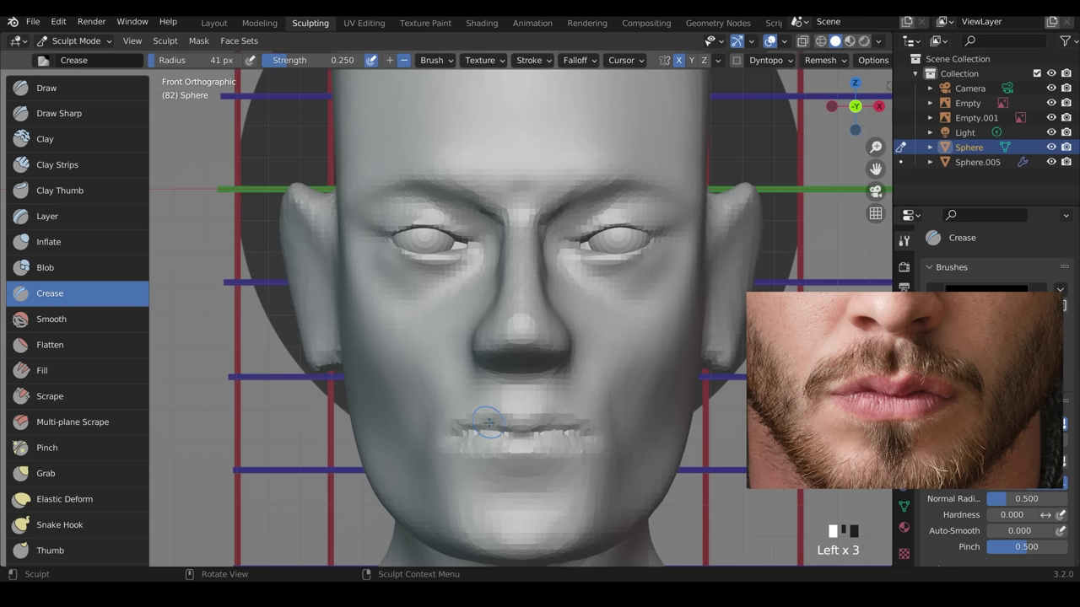
{"action": "left_click_drag", "start_coordinate": [439, 446], "coordinate": [465, 441]}
{"action": "left_click_drag", "start_coordinate": [446, 442], "coordinate": [469, 437]}
{"action": "left_click_drag", "start_coordinate": [451, 440], "coordinate": [471, 434]}
{"action": "left_click_drag", "start_coordinate": [456, 437], "coordinate": [466, 435]}
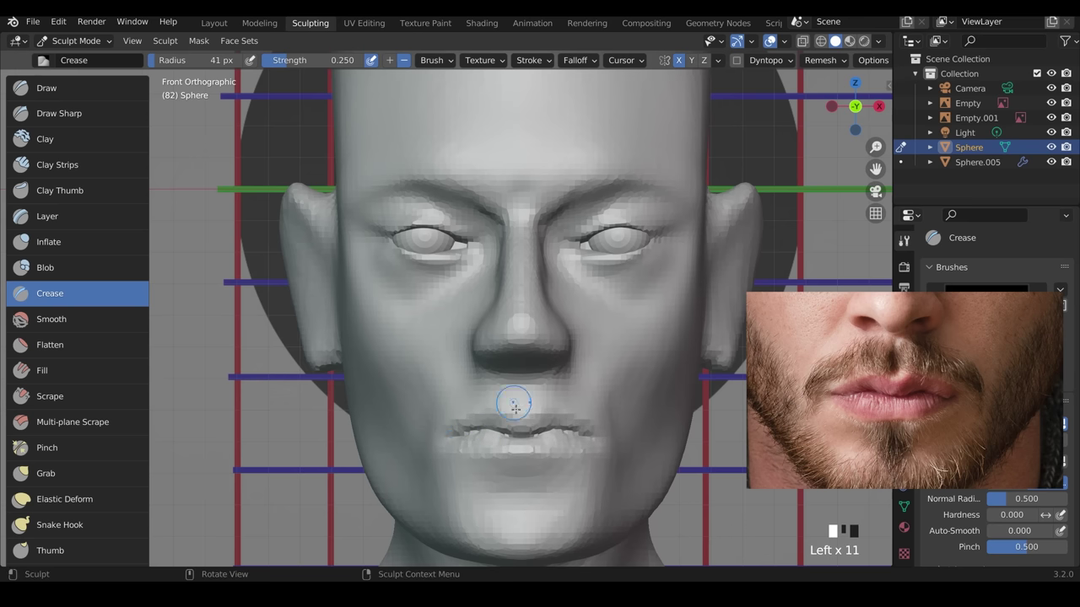
Build up the edges of the upper and lower lips with the inverted Crease brush.
{"action": "middle_click_drag", "start_coordinate": [647, 488], "coordinate": [599, 449]}
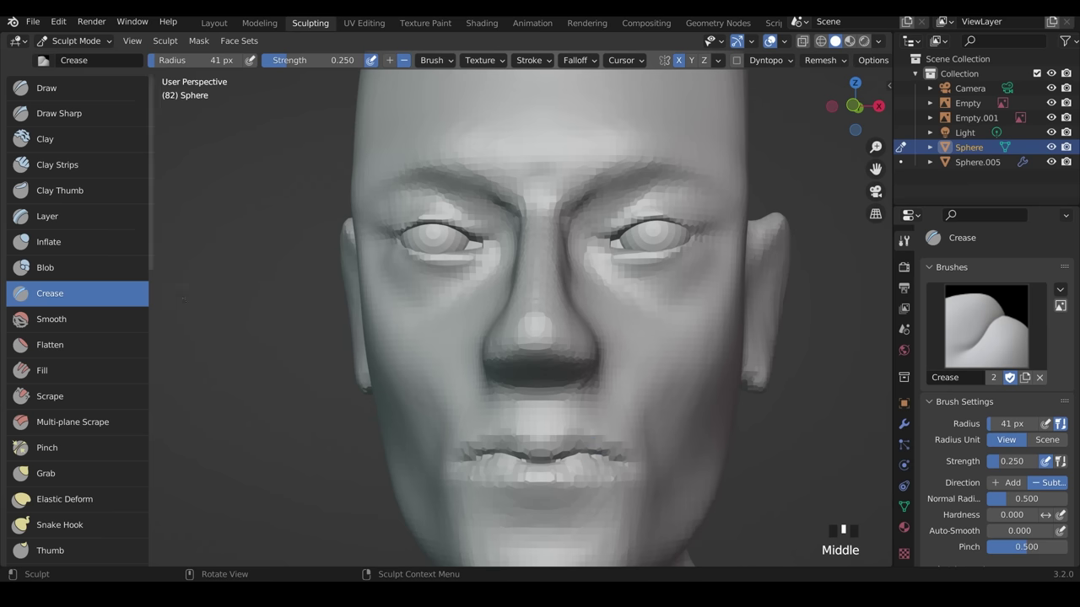
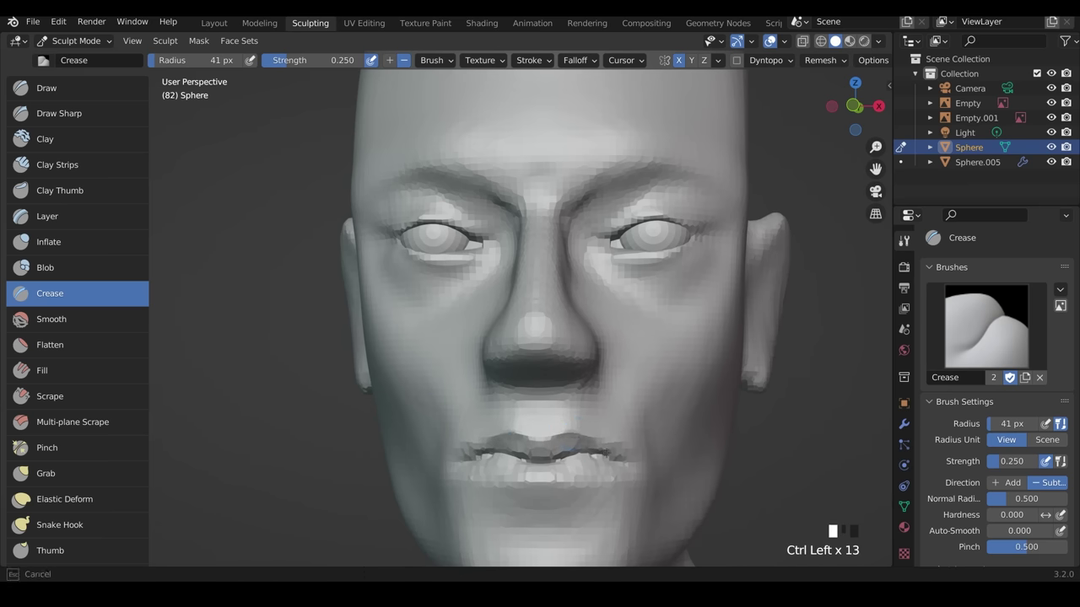
{"action": "left_click_drag", "start_coordinate": [514, 479], "coordinate": [565, 483], "text": "ctrl"}
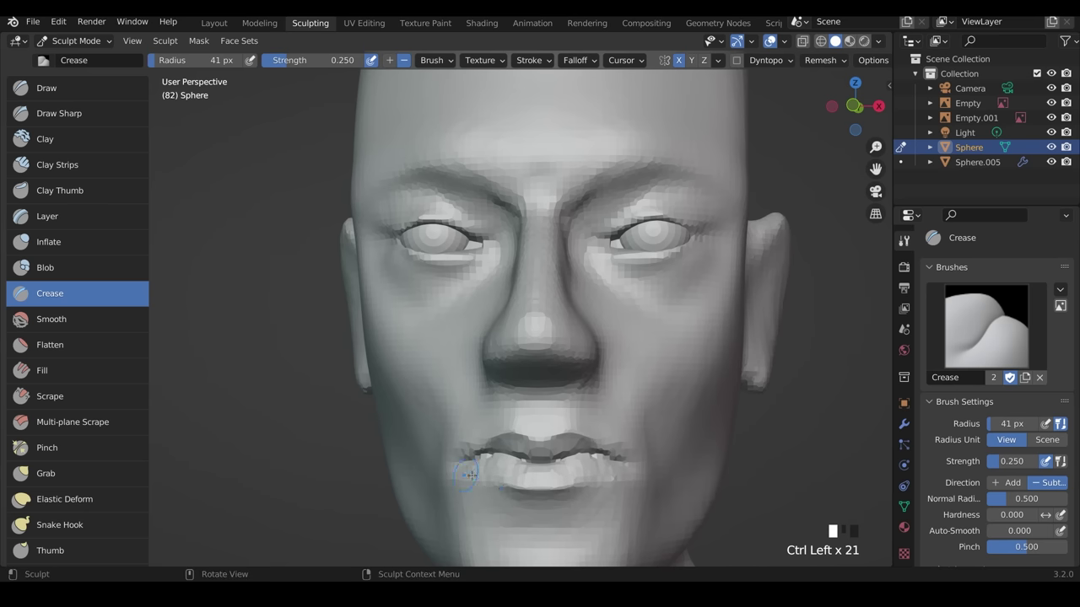
{"action": "middle_click_drag", "start_coordinate": [620, 436], "coordinate": [599, 292]}
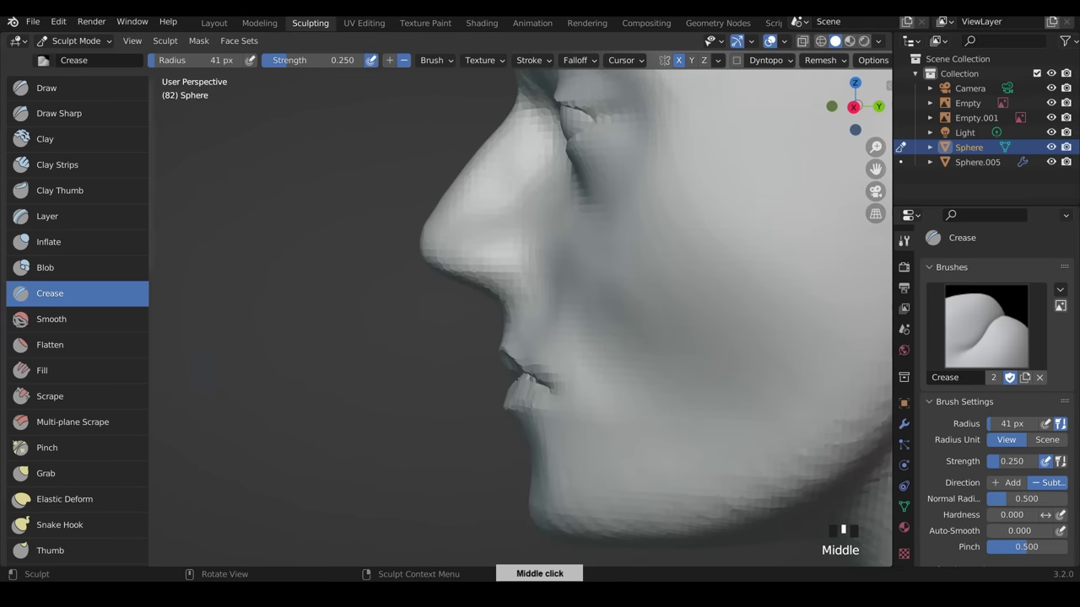
Switch to Grab with a 225 px radius and position the upper and lower lips in the right side view.
{"action": "left_click", "coordinate": [86, 478]}
{"action": "key", "text": "f"}
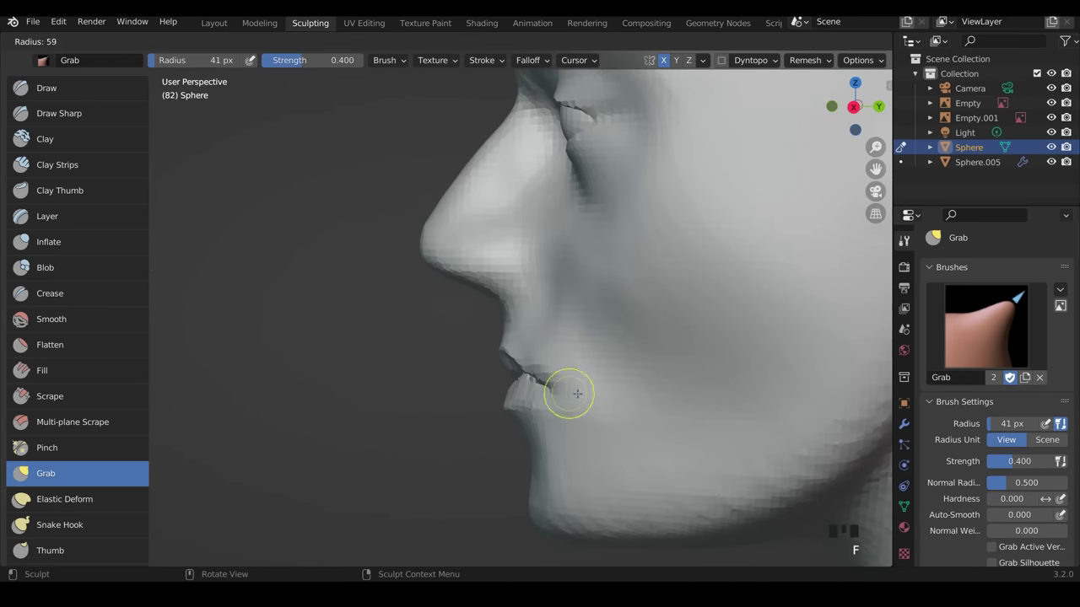
{"action": "left_click", "coordinate": [615, 357]}
{"action": "middle_click_drag", "start_coordinate": [533, 411], "coordinate": [541, 396]}
{"action": "key", "text": "KP_3"}
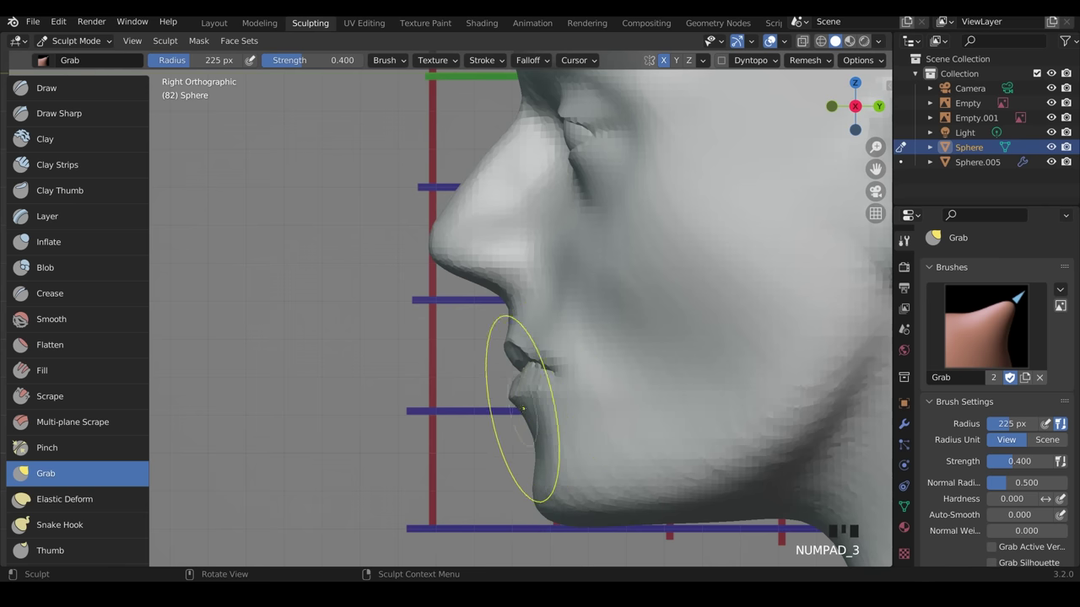
{"action": "left_click_drag", "start_coordinate": [522, 409], "coordinate": [523, 405]}
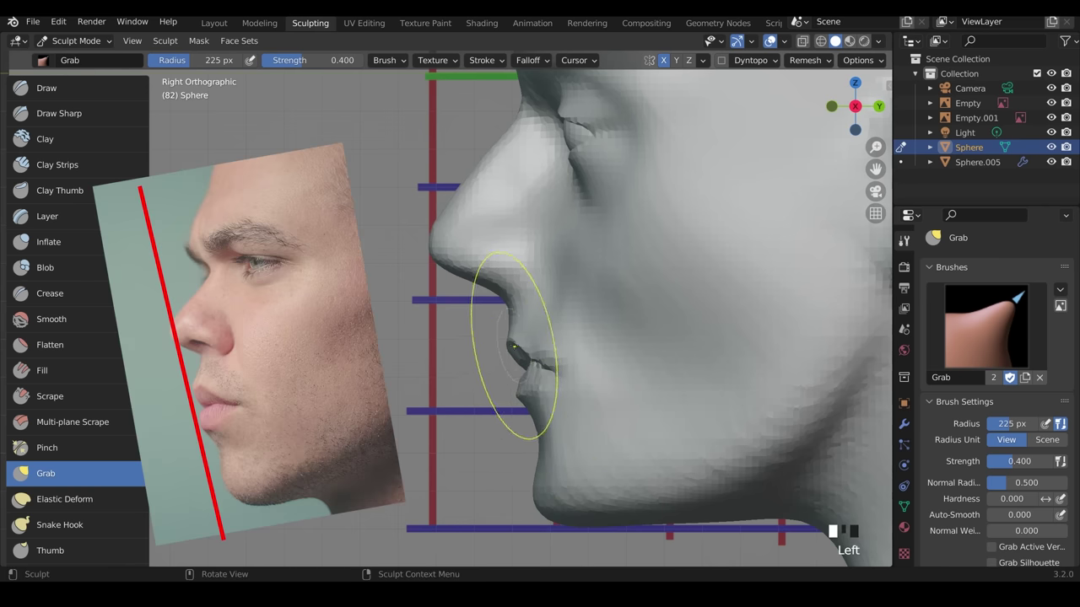
{"action": "left_click_drag", "start_coordinate": [512, 349], "coordinate": [497, 358]}
{"action": "left_click_drag", "start_coordinate": [521, 401], "coordinate": [520, 403]}
Reduce the Grab radius to 172 px and shape the hollow below the lower lip and the chin in profile.
{"action": "key", "text": "f"}
{"action": "left_click", "coordinate": [520, 387]}
{"action": "left_click_drag", "start_coordinate": [540, 429], "coordinate": [543, 431]}
{"action": "left_click_drag", "start_coordinate": [541, 437], "coordinate": [542, 439]}
{"action": "left_click_drag", "start_coordinate": [545, 460], "coordinate": [543, 458]}
{"action": "middle_click_drag", "start_coordinate": [606, 432], "coordinate": [759, 432]}
{"action": "middle_click_drag", "start_coordinate": [755, 405], "coordinate": [746, 464], "text": "ctrl"}
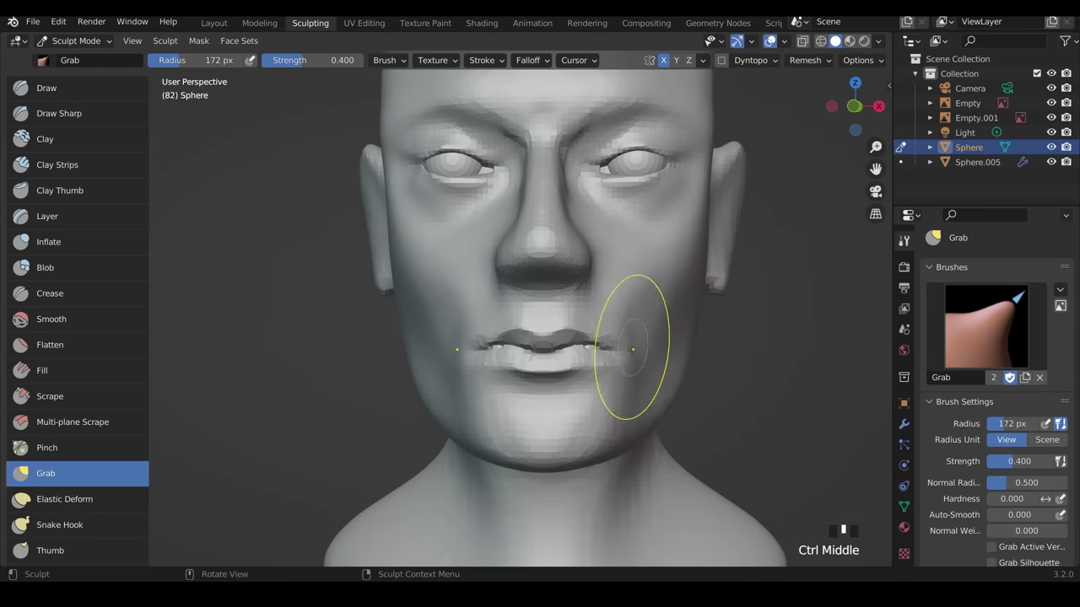
Narrow the sides of the chin with Grab from the front.
{"action": "left_click_drag", "start_coordinate": [618, 412], "coordinate": [604, 413]}
{"action": "left_click_drag", "start_coordinate": [605, 414], "coordinate": [601, 414]}
{"action": "left_click_drag", "start_coordinate": [601, 414], "coordinate": [590, 415]}
{"action": "left_click_drag", "start_coordinate": [590, 415], "coordinate": [582, 414]}
{"action": "left_click_drag", "start_coordinate": [583, 413], "coordinate": [585, 414]}
{"action": "left_click_drag", "start_coordinate": [585, 414], "coordinate": [588, 415]}
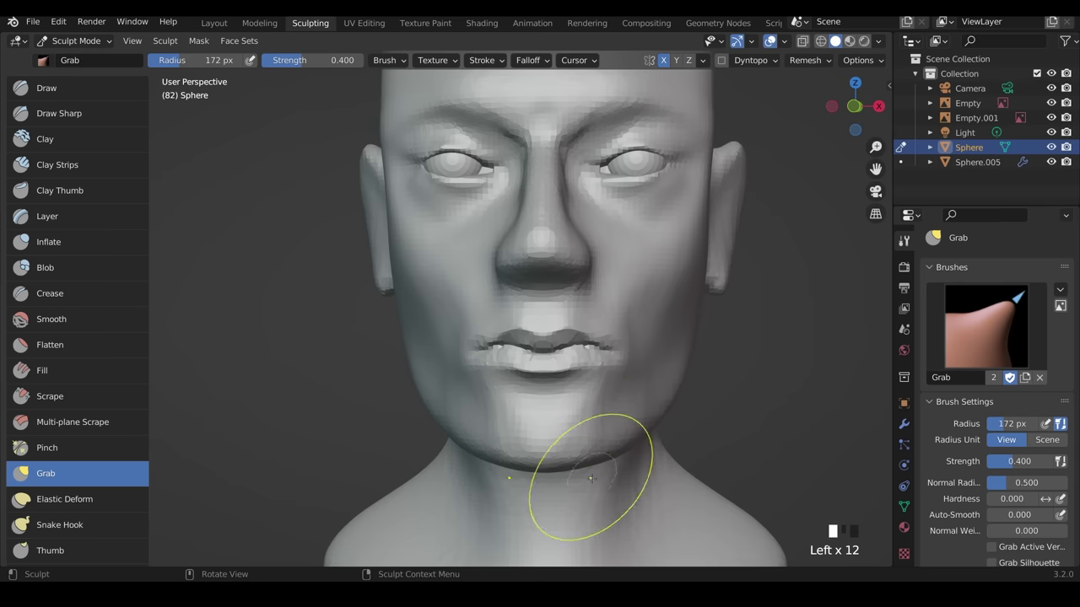
Reshape the jawline from below the ear toward the chin with Grab in side view.
{"action": "mouse_move", "coordinate": [669, 402]}
{"action": "middle_mouse_down"}
{"action": "mouse_move", "coordinate": [701, 465]}
{"action": "mouse_move", "coordinate": [570, 407]}
{"action": "middle_mouse_up"}
{"action": "middle_click_drag", "start_coordinate": [570, 406], "coordinate": [681, 342], "text": "shift"}
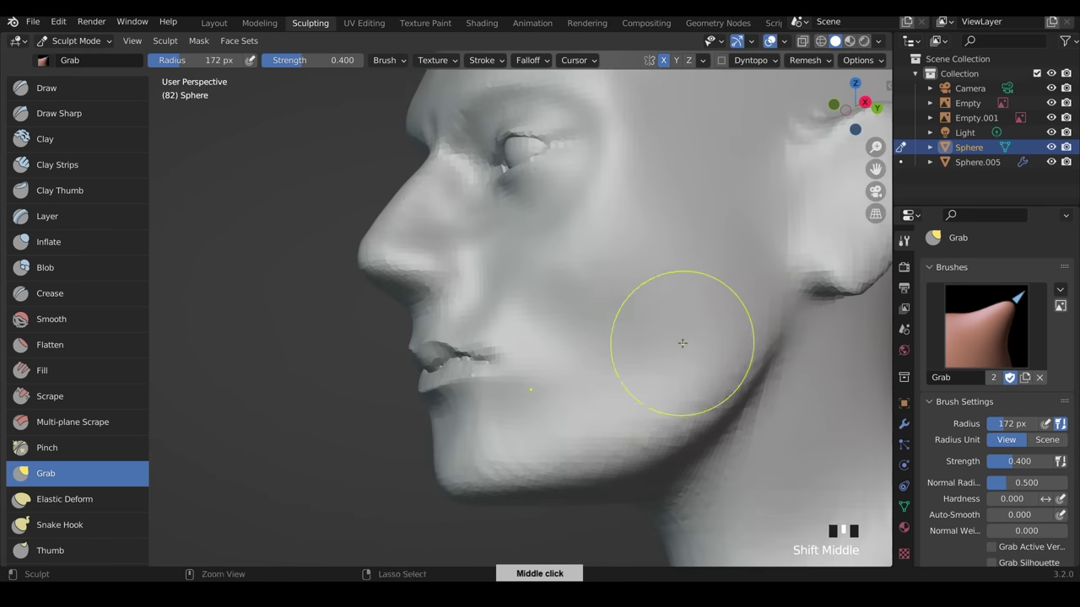
{"action": "scroll", "coordinate": [675, 354], "scroll_direction": "down", "scroll_amount": 3}
{"action": "left_click_drag", "start_coordinate": [637, 374], "coordinate": [632, 368]}
{"action": "left_click_drag", "start_coordinate": [631, 368], "coordinate": [629, 364]}
{"action": "left_click_drag", "start_coordinate": [630, 364], "coordinate": [635, 349]}
{"action": "left_click_drag", "start_coordinate": [642, 336], "coordinate": [638, 342]}
{"action": "left_click_drag", "start_coordinate": [629, 356], "coordinate": [621, 364]}
{"action": "left_click_drag", "start_coordinate": [600, 382], "coordinate": [594, 388]}
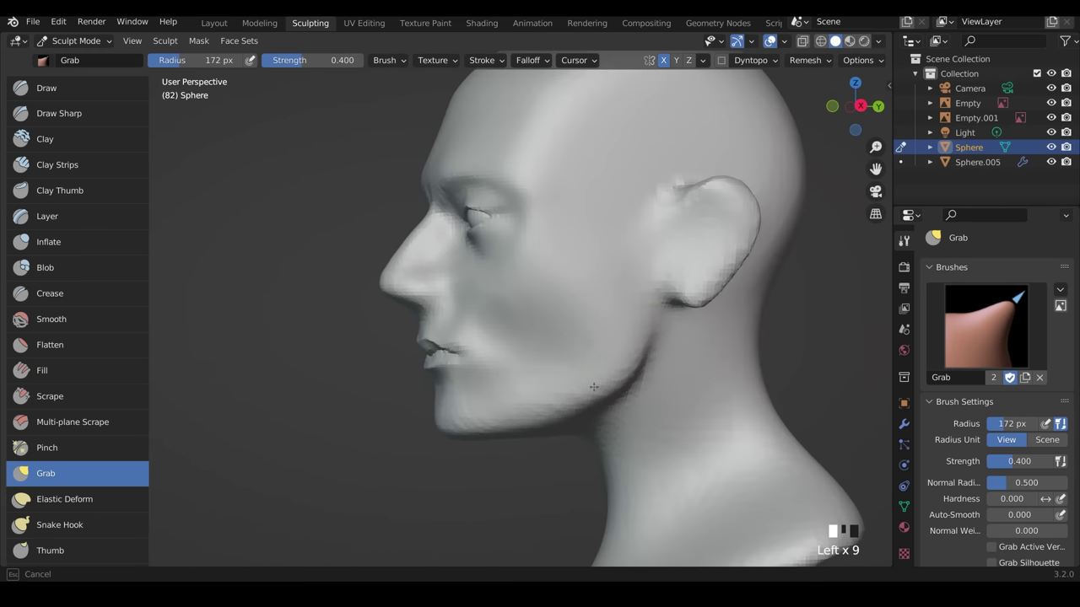
{"action": "middle_click_drag", "start_coordinate": [533, 397], "coordinate": [609, 403]}
{"action": "left_click_drag", "start_coordinate": [606, 396], "coordinate": [600, 392]}
Set the Grab radius to 181 px and pull the cheek beside the nose forward in side view.
{"action": "middle_click_drag", "start_coordinate": [601, 391], "coordinate": [531, 422]}
{"action": "middle_click_drag", "start_coordinate": [531, 421], "coordinate": [547, 388], "text": "ctrl"}
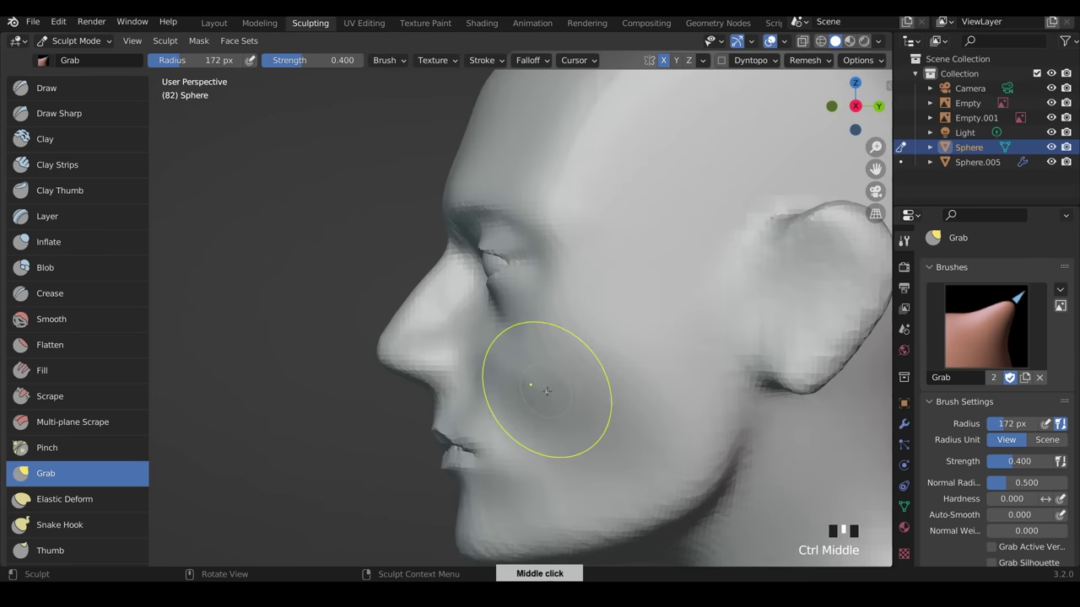
{"action": "key", "text": "f"}
{"action": "left_click", "coordinate": [553, 355]}
{"action": "key", "text": "f"}
{"action": "left_click", "coordinate": [540, 356]}
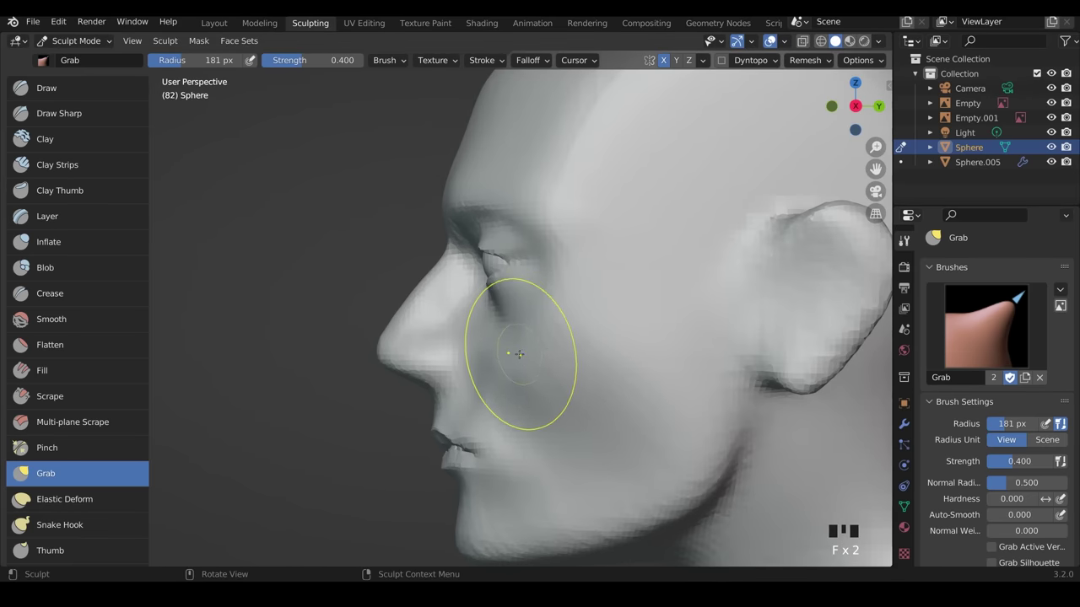
{"action": "left_click_drag", "start_coordinate": [518, 356], "coordinate": [512, 354]}
{"action": "left_click_drag", "start_coordinate": [512, 358], "coordinate": [497, 344]}
{"action": "left_click_drag", "start_coordinate": [496, 337], "coordinate": [488, 330]}
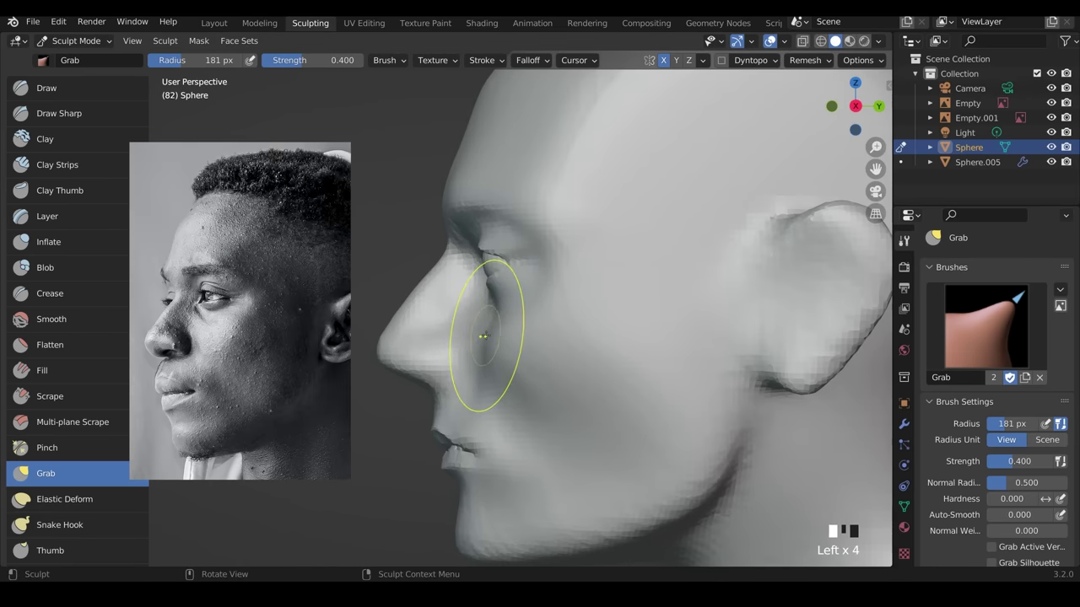
{"action": "left_click_drag", "start_coordinate": [503, 335], "coordinate": [496, 333]}
{"action": "left_click_drag", "start_coordinate": [515, 332], "coordinate": [517, 330]}
{"action": "left_click_drag", "start_coordinate": [487, 335], "coordinate": [474, 333]}
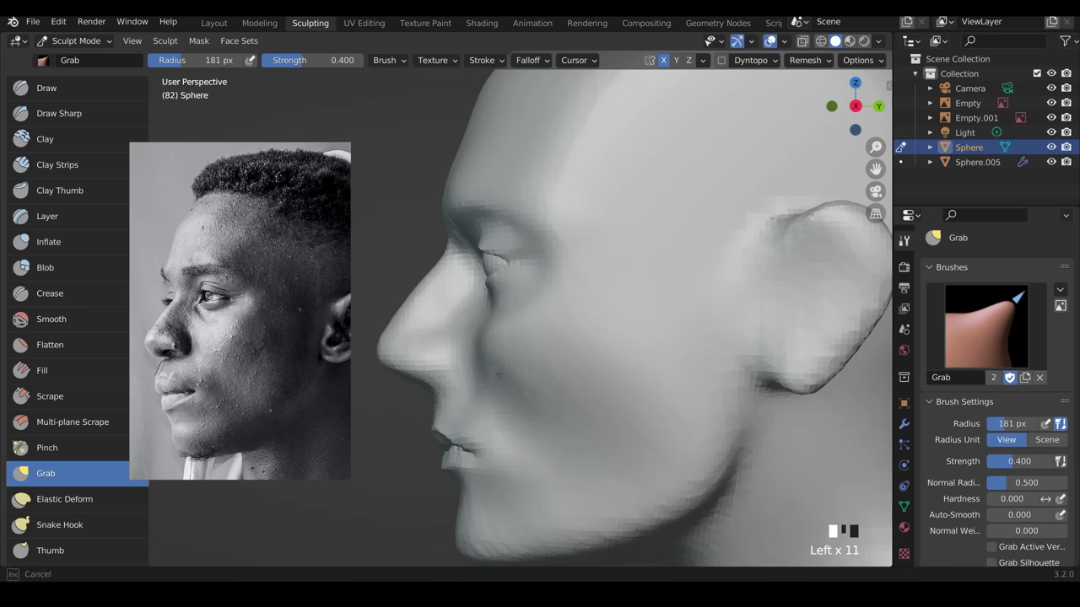
Lift the cheek surface toward the cheekbone below the eye with Grab strokes.
{"action": "left_click_drag", "start_coordinate": [498, 374], "coordinate": [493, 365]}
{"action": "left_click_drag", "start_coordinate": [511, 376], "coordinate": [505, 366]}
{"action": "left_click_drag", "start_coordinate": [526, 371], "coordinate": [520, 361]}
{"action": "left_click_drag", "start_coordinate": [544, 357], "coordinate": [544, 335]}
{"action": "left_click_drag", "start_coordinate": [553, 336], "coordinate": [549, 328]}
{"action": "left_click_drag", "start_coordinate": [558, 328], "coordinate": [555, 319]}
Smooth the cheek below the cheekbone and refine its contour with Grab.
{"action": "middle_click_drag", "start_coordinate": [556, 381], "coordinate": [739, 372]}
{"action": "left_click_drag", "start_coordinate": [639, 358], "coordinate": [633, 377], "text": "shift"}
{"action": "left_click_drag", "start_coordinate": [637, 361], "coordinate": [639, 398], "text": "shift"}
{"action": "left_click_drag", "start_coordinate": [638, 398], "coordinate": [641, 384], "text": "shift"}
{"action": "mouse_move", "coordinate": [654, 380]}
{"action": "middle_mouse_down"}
{"action": "mouse_move", "coordinate": [684, 379]}
{"action": "mouse_move", "coordinate": [633, 367]}
{"action": "middle_mouse_up"}
{"action": "middle_click_drag", "start_coordinate": [633, 368], "coordinate": [550, 351]}
{"action": "left_click_drag", "start_coordinate": [549, 358], "coordinate": [543, 350]}
{"action": "left_click_drag", "start_coordinate": [553, 352], "coordinate": [526, 351]}
{"action": "middle_click_drag", "start_coordinate": [526, 352], "coordinate": [567, 337]}
{"action": "mouse_move", "coordinate": [567, 338]}
{"action": "middle_mouse_down"}
{"action": "mouse_move", "coordinate": [605, 300]}
{"action": "mouse_move", "coordinate": [694, 359]}
{"action": "mouse_move", "coordinate": [665, 361]}
{"action": "middle_mouse_up"}
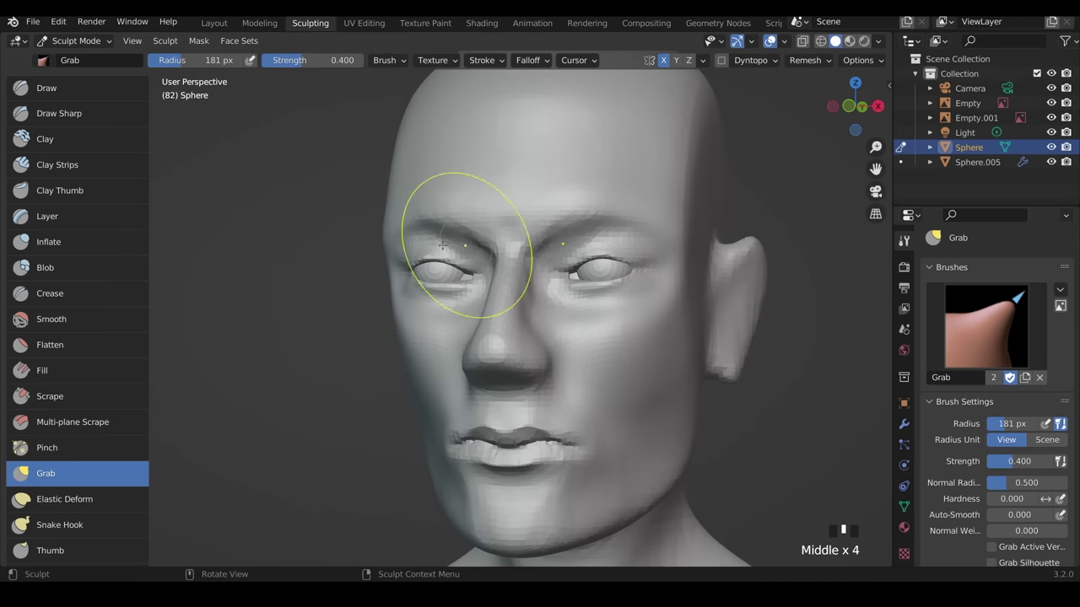
Build up the cheekbone toward the ear using Clay Strips at a 112 px radius and smooth the added strips.
{"action": "left_click", "coordinate": [89, 165]}
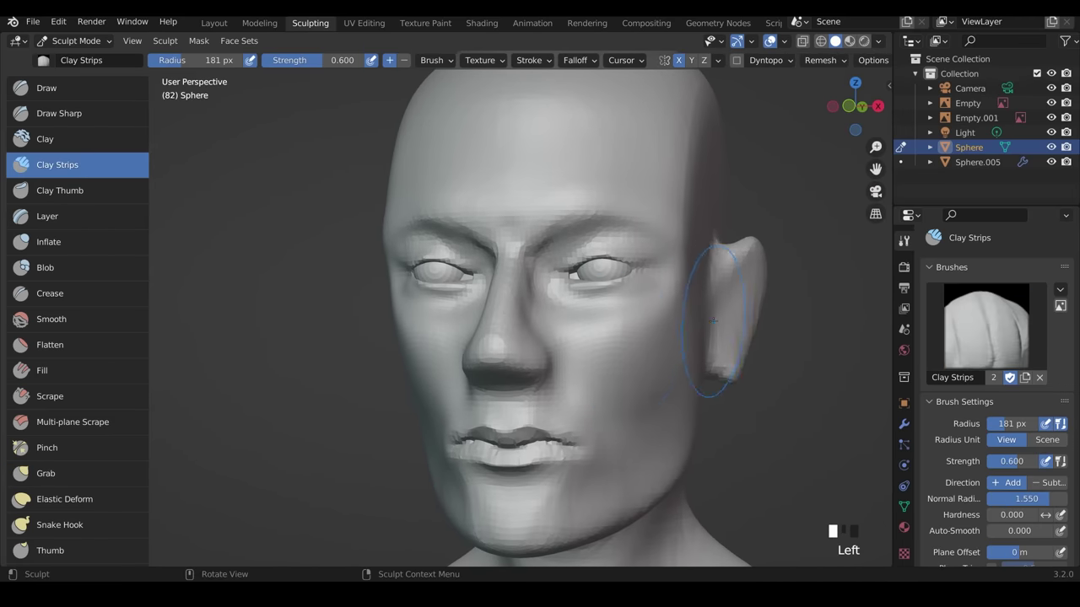
{"action": "middle_click_drag", "start_coordinate": [713, 320], "coordinate": [675, 317]}
{"action": "key", "text": "f"}
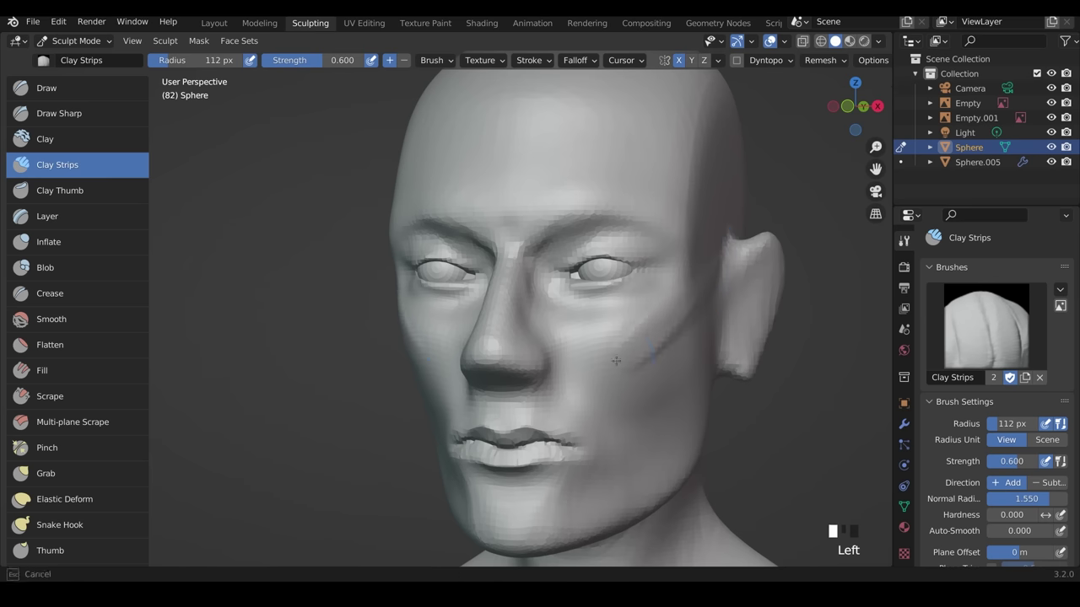
{"action": "left_click_drag", "start_coordinate": [679, 331], "coordinate": [627, 350]}
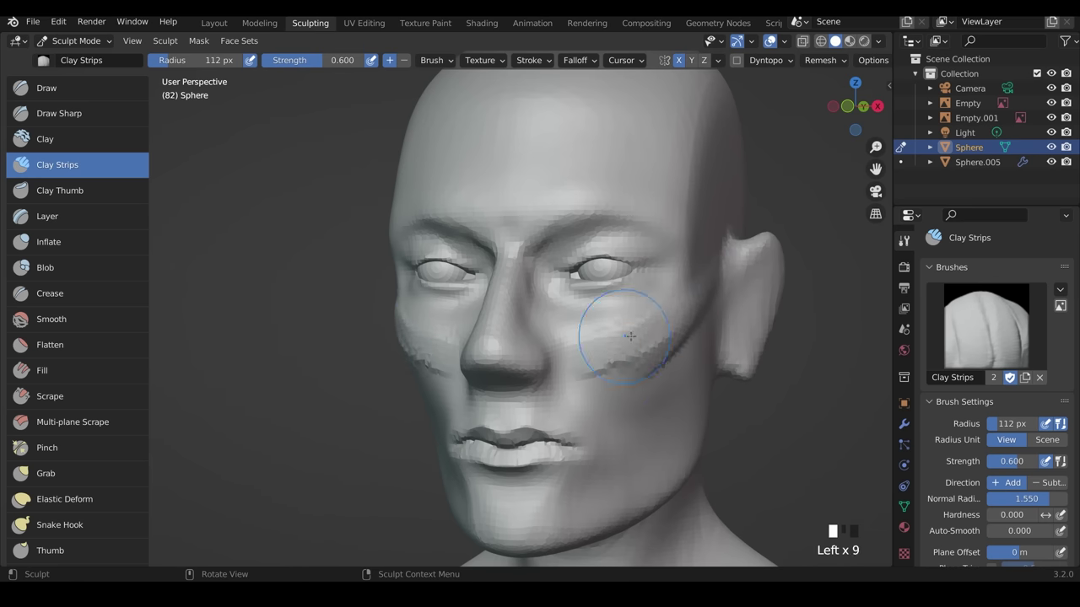
{"action": "middle_click_drag", "start_coordinate": [631, 336], "coordinate": [671, 343]}
{"action": "left_click_drag", "start_coordinate": [659, 375], "coordinate": [608, 368], "text": "shift"}
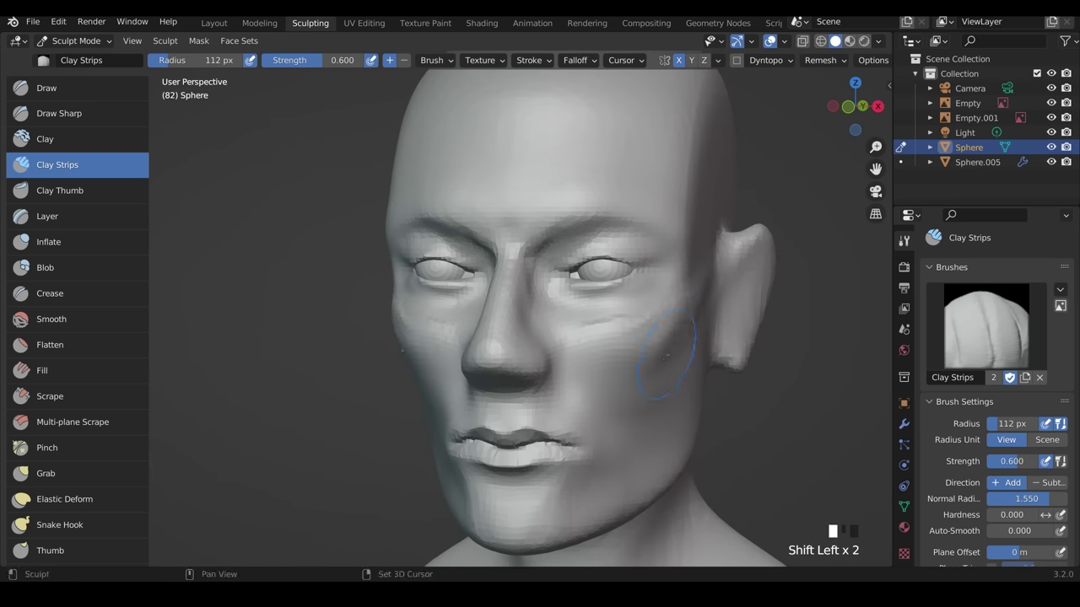
{"action": "middle_click_drag", "start_coordinate": [667, 355], "coordinate": [635, 280]}
{"action": "left_click", "coordinate": [635, 281]}
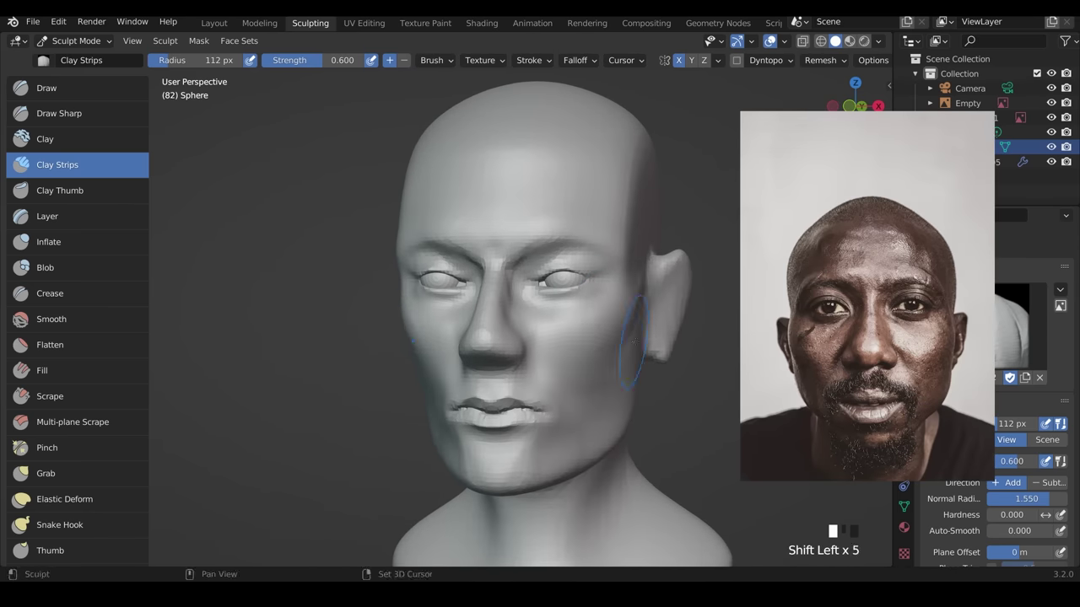
Switch to Grab with a 269 px radius and widen the back of the skull from behind.
{"action": "middle_click_drag", "start_coordinate": [634, 342], "coordinate": [505, 312]}
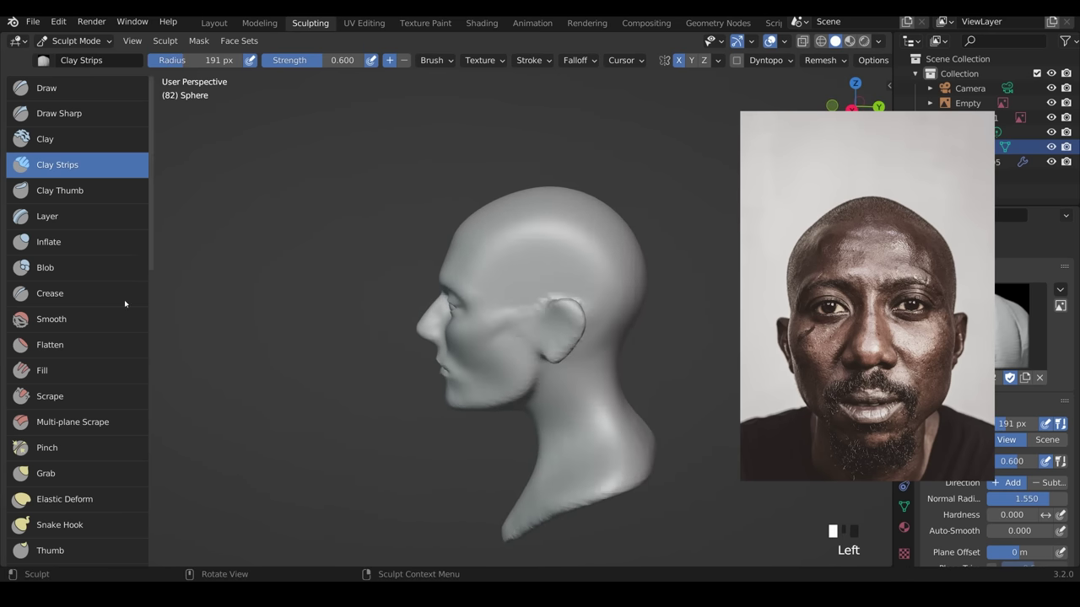
{"action": "left_click", "coordinate": [112, 470]}
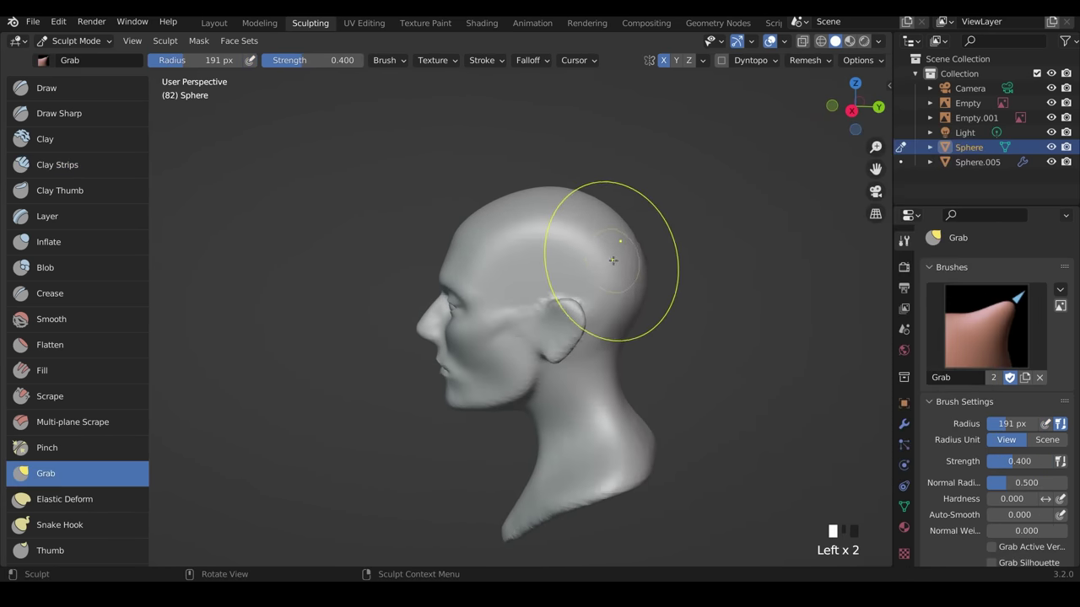
{"action": "mouse_move", "coordinate": [614, 261]}
{"action": "middle_mouse_down"}
{"action": "mouse_move", "coordinate": [511, 292]}
{"action": "mouse_move", "coordinate": [566, 318]}
{"action": "middle_mouse_up"}
{"action": "middle_click_drag", "start_coordinate": [566, 318], "coordinate": [566, 289], "text": "ctrl"}
{"action": "left_click_drag", "start_coordinate": [561, 291], "coordinate": [492, 308], "text": "shift"}
{"action": "middle_click_drag", "start_coordinate": [492, 309], "coordinate": [455, 309]}
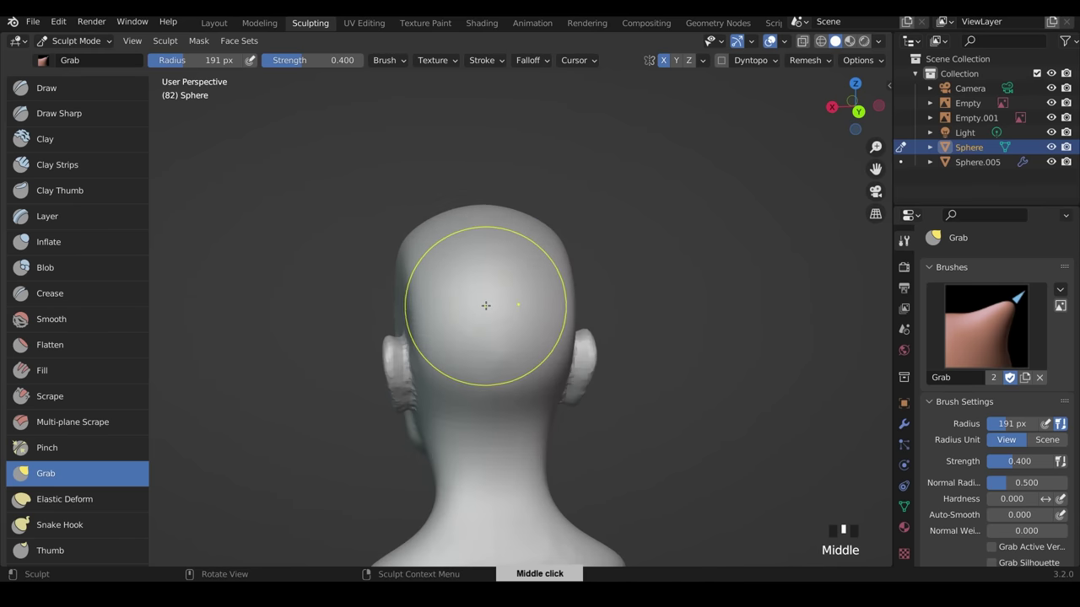
{"action": "key", "text": "f"}
{"action": "left_click", "coordinate": [511, 304]}
{"action": "left_click_drag", "start_coordinate": [427, 282], "coordinate": [419, 281]}
{"action": "left_click_drag", "start_coordinate": [440, 282], "coordinate": [434, 280]}
{"action": "left_click_drag", "start_coordinate": [441, 317], "coordinate": [433, 316]}
{"action": "left_click_drag", "start_coordinate": [447, 343], "coordinate": [441, 345]}
{"action": "left_click_drag", "start_coordinate": [470, 299], "coordinate": [466, 299]}
{"action": "left_click_drag", "start_coordinate": [445, 272], "coordinate": [440, 270]}
{"action": "left_click_drag", "start_coordinate": [497, 262], "coordinate": [496, 256]}
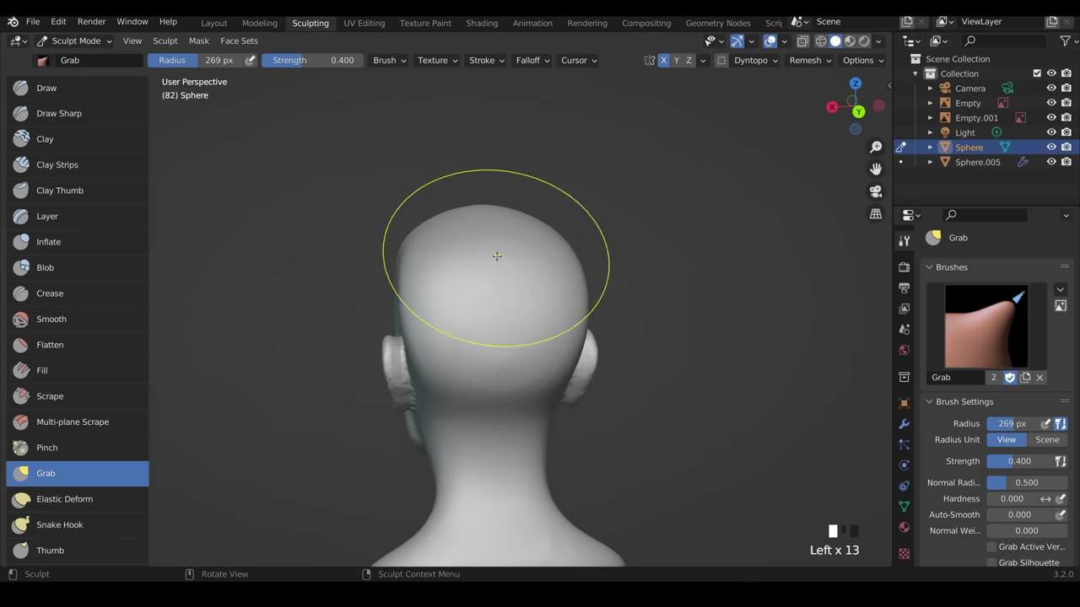
Round out the rear side of the skull behind and above the ear with Grab.
{"action": "middle_click_drag", "start_coordinate": [472, 258], "coordinate": [585, 296]}
{"action": "left_click_drag", "start_coordinate": [523, 285], "coordinate": [515, 283]}
{"action": "left_click_drag", "start_coordinate": [515, 281], "coordinate": [507, 280]}
{"action": "middle_click_drag", "start_coordinate": [601, 292], "coordinate": [551, 296]}
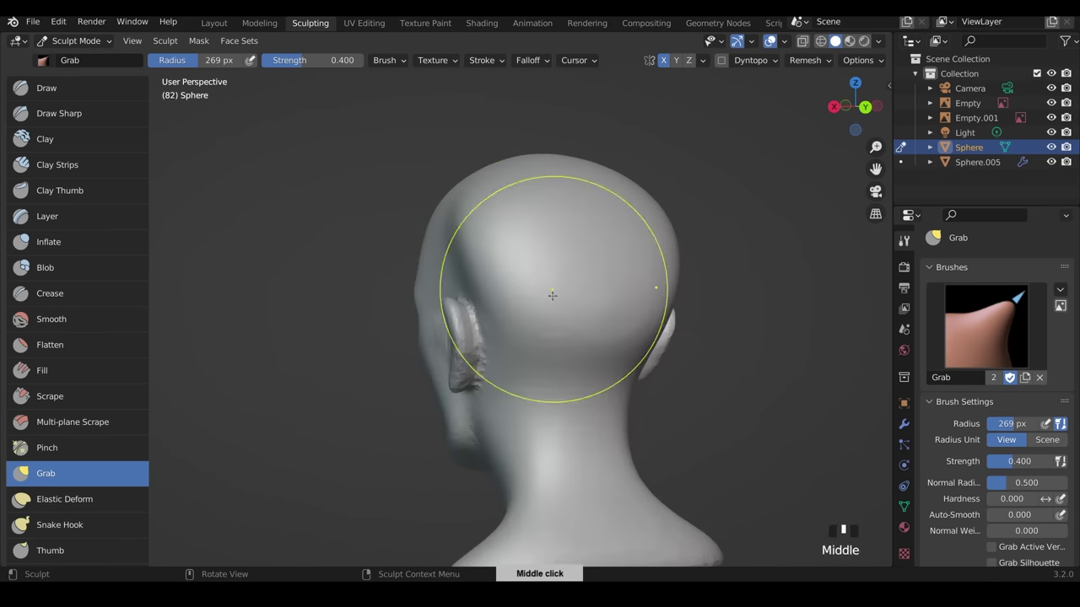
{"action": "left_click_drag", "start_coordinate": [553, 299], "coordinate": [557, 305]}
{"action": "left_click_drag", "start_coordinate": [582, 331], "coordinate": [585, 337]}
{"action": "left_click_drag", "start_coordinate": [601, 355], "coordinate": [602, 361]}
Push out the side of the skull above the ear with Grab while viewing the head from above.
{"action": "middle_click_drag", "start_coordinate": [601, 320], "coordinate": [709, 380]}
{"action": "mouse_move", "coordinate": [710, 262]}
{"action": "middle_mouse_down", "text": "shift"}
{"action": "mouse_move", "coordinate": [655, 320]}
{"action": "mouse_move", "coordinate": [639, 369]}
{"action": "middle_mouse_up", "text": "shift"}
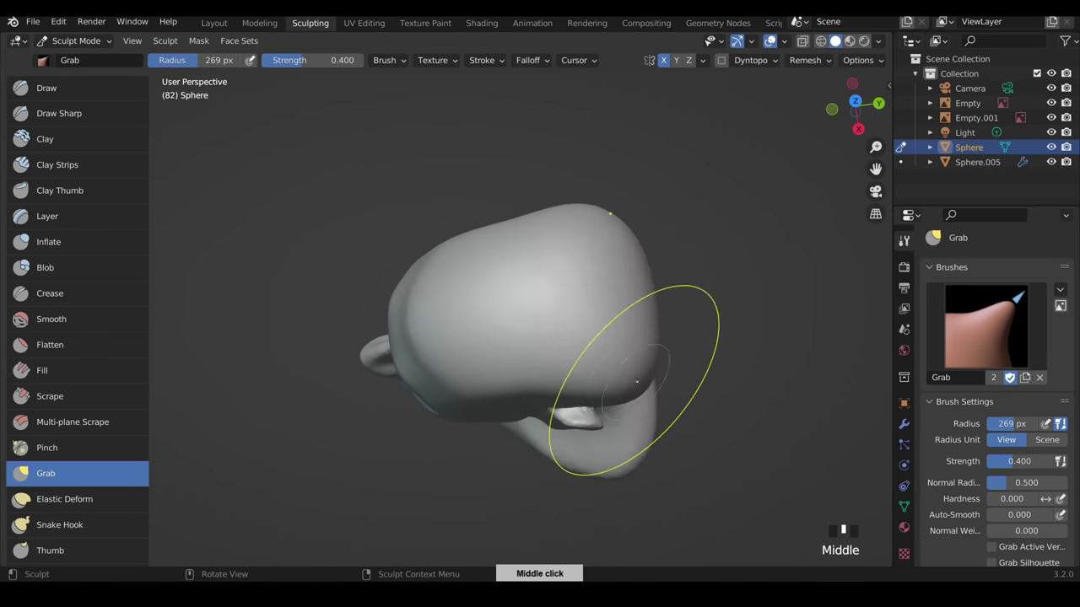
{"action": "left_click_drag", "start_coordinate": [638, 353], "coordinate": [644, 357]}
{"action": "left_click_drag", "start_coordinate": [643, 332], "coordinate": [649, 339]}
{"action": "left_click_drag", "start_coordinate": [644, 348], "coordinate": [648, 352]}
{"action": "left_click_drag", "start_coordinate": [639, 362], "coordinate": [642, 372]}
{"action": "left_click_drag", "start_coordinate": [636, 366], "coordinate": [637, 370]}
{"action": "mouse_move", "coordinate": [638, 368]}
{"action": "middle_mouse_down"}
{"action": "mouse_move", "coordinate": [627, 301]}
{"action": "mouse_move", "coordinate": [613, 316]}
{"action": "mouse_move", "coordinate": [641, 346]}
{"action": "mouse_move", "coordinate": [647, 374]}
{"action": "mouse_move", "coordinate": [514, 200]}
{"action": "mouse_move", "coordinate": [523, 229]}
{"action": "middle_mouse_up"}
{"action": "left_click", "coordinate": [638, 362]}
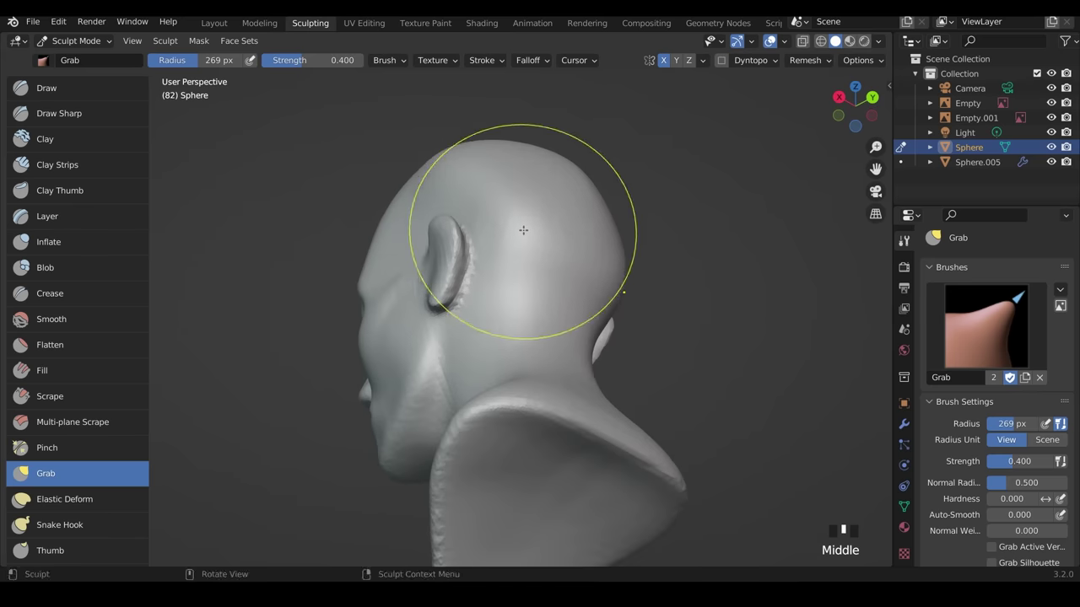
{"action": "mouse_move", "coordinate": [525, 229]}
{"action": "left_mouse_down", "text": "shift"}
{"action": "mouse_move", "coordinate": [578, 241]}
{"action": "mouse_move", "coordinate": [537, 227]}
{"action": "left_mouse_up", "text": "shift"}
Pull in the sides of the skull above the ears with Grab from the front.
{"action": "middle_click_drag", "start_coordinate": [537, 227], "coordinate": [629, 312]}
{"action": "mouse_move", "coordinate": [629, 313]}
{"action": "middle_mouse_down", "text": "ctrl"}
{"action": "mouse_move", "coordinate": [629, 327]}
{"action": "mouse_move", "coordinate": [630, 296]}
{"action": "middle_mouse_up", "text": "ctrl"}
{"action": "middle_click_drag", "start_coordinate": [631, 297], "coordinate": [559, 297], "text": "shift"}
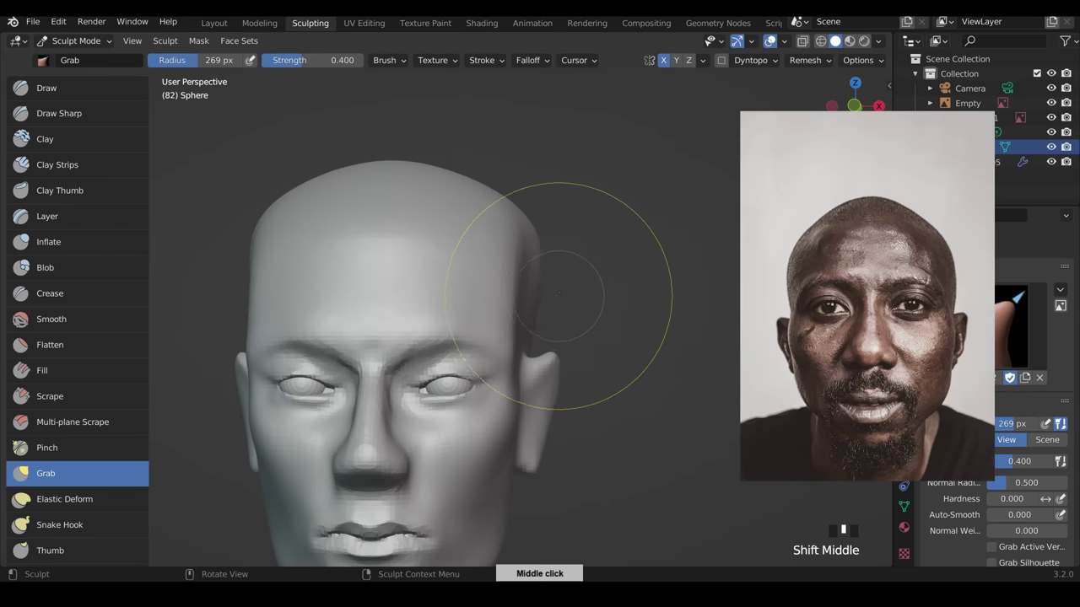
{"action": "left_click_drag", "start_coordinate": [542, 305], "coordinate": [535, 304]}
{"action": "left_click_drag", "start_coordinate": [540, 300], "coordinate": [536, 300]}
Increase the Grab radius to 353 px and round the upper sides of the skull from the front.
{"action": "key", "text": "f"}
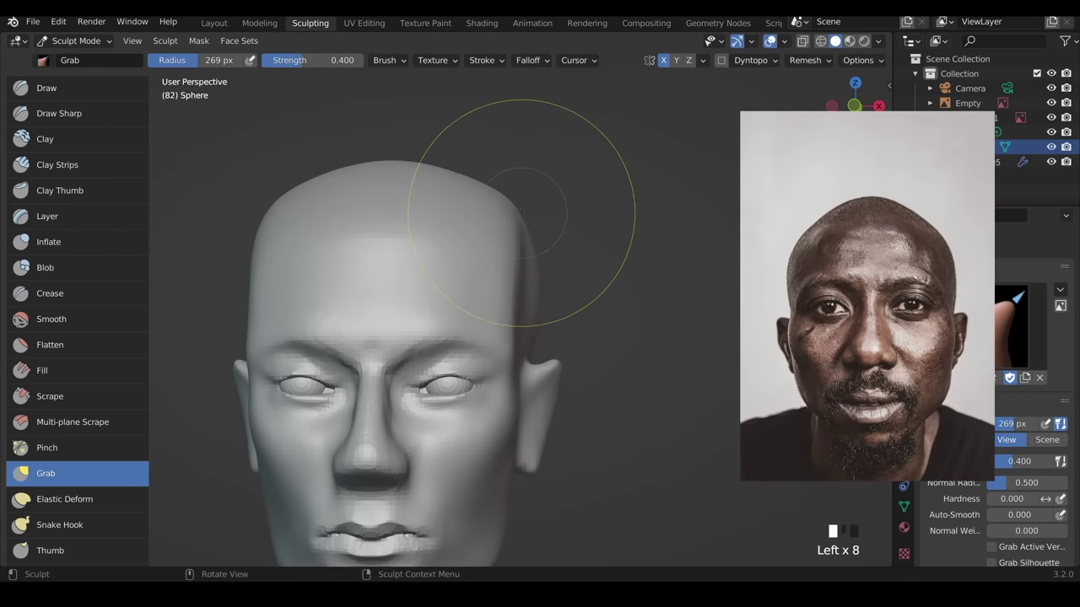
{"action": "left_click", "coordinate": [511, 226]}
{"action": "left_click", "coordinate": [511, 226]}
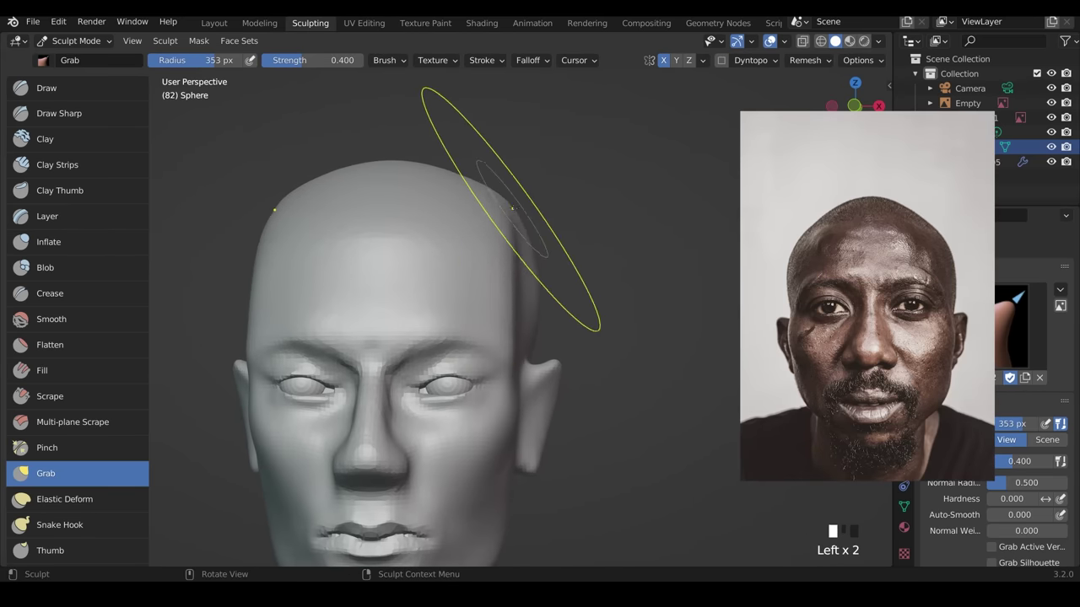
{"action": "left_click", "coordinate": [511, 226]}
{"action": "mouse_move", "coordinate": [512, 226]}
{"action": "middle_mouse_down"}
{"action": "mouse_move", "coordinate": [563, 233]}
{"action": "mouse_move", "coordinate": [557, 240]}
{"action": "middle_mouse_up"}
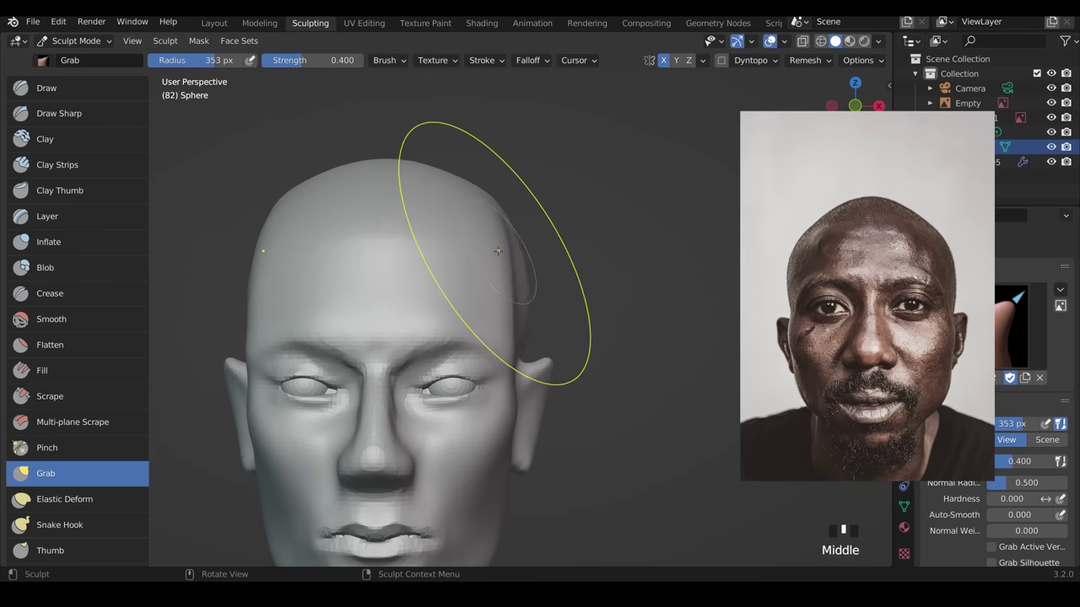
{"action": "left_click_drag", "start_coordinate": [516, 262], "coordinate": [508, 263]}
{"action": "middle_click_drag", "start_coordinate": [557, 262], "coordinate": [560, 338]}
{"action": "left_click_drag", "start_coordinate": [524, 259], "coordinate": [511, 265]}
Try to reshape the upper back of the skull with Grab in side view and undo it.
{"action": "middle_click_drag", "start_coordinate": [564, 354], "coordinate": [582, 293]}
{"action": "mouse_move", "coordinate": [582, 293]}
{"action": "middle_mouse_down"}
{"action": "mouse_move", "coordinate": [629, 406]}
{"action": "mouse_move", "coordinate": [638, 390]}
{"action": "middle_mouse_up"}
{"action": "mouse_move", "coordinate": [639, 389]}
{"action": "middle_mouse_down", "text": "shift"}
{"action": "mouse_move", "coordinate": [664, 245]}
{"action": "mouse_move", "coordinate": [668, 313]}
{"action": "mouse_move", "coordinate": [612, 332]}
{"action": "mouse_move", "coordinate": [579, 301]}
{"action": "middle_mouse_up", "text": "shift"}
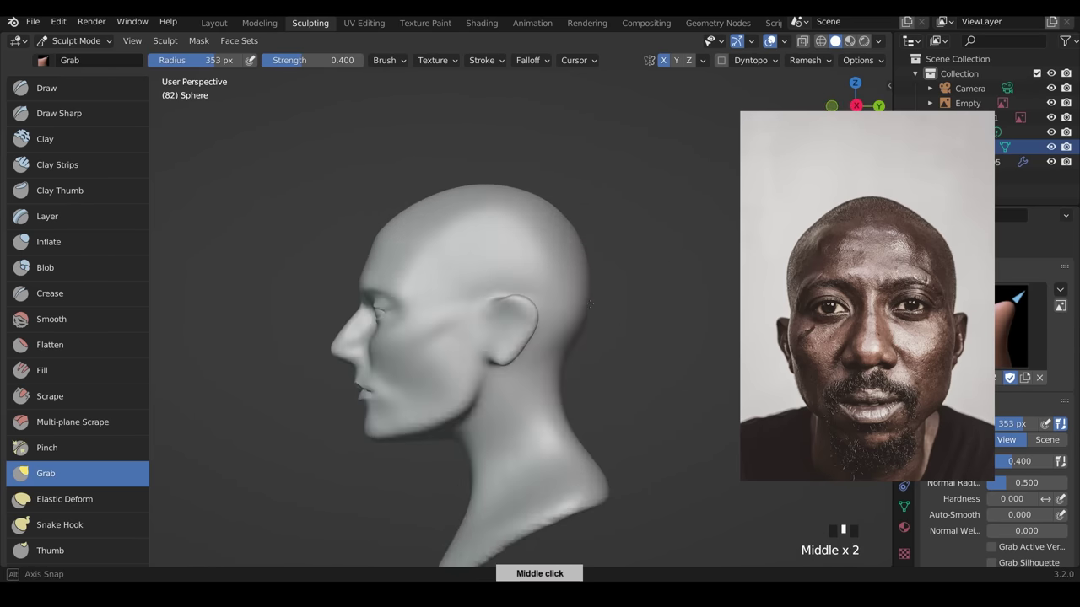
{"action": "mouse_move", "coordinate": [583, 181]}
{"action": "left_mouse_down"}
{"action": "mouse_move", "coordinate": [558, 215]}
{"action": "mouse_move", "coordinate": [569, 230]}
{"action": "left_mouse_up"}
{"action": "middle_click", "coordinate": [570, 230]}
{"action": "key", "text": "ctrl+z"}
{"action": "key", "text": "ctrl+z"}
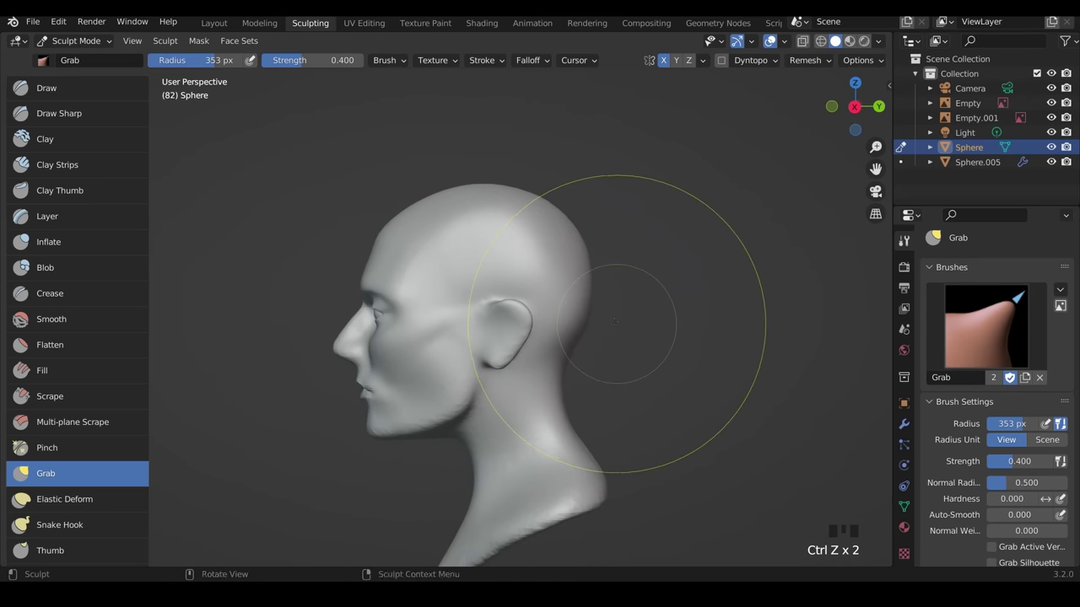
{"action": "mouse_move", "coordinate": [616, 323]}
{"action": "middle_mouse_down"}
{"action": "mouse_move", "coordinate": [642, 379]}
{"action": "mouse_move", "coordinate": [582, 439]}
{"action": "mouse_move", "coordinate": [608, 489]}
{"action": "mouse_move", "coordinate": [604, 530]}
{"action": "middle_mouse_up"}
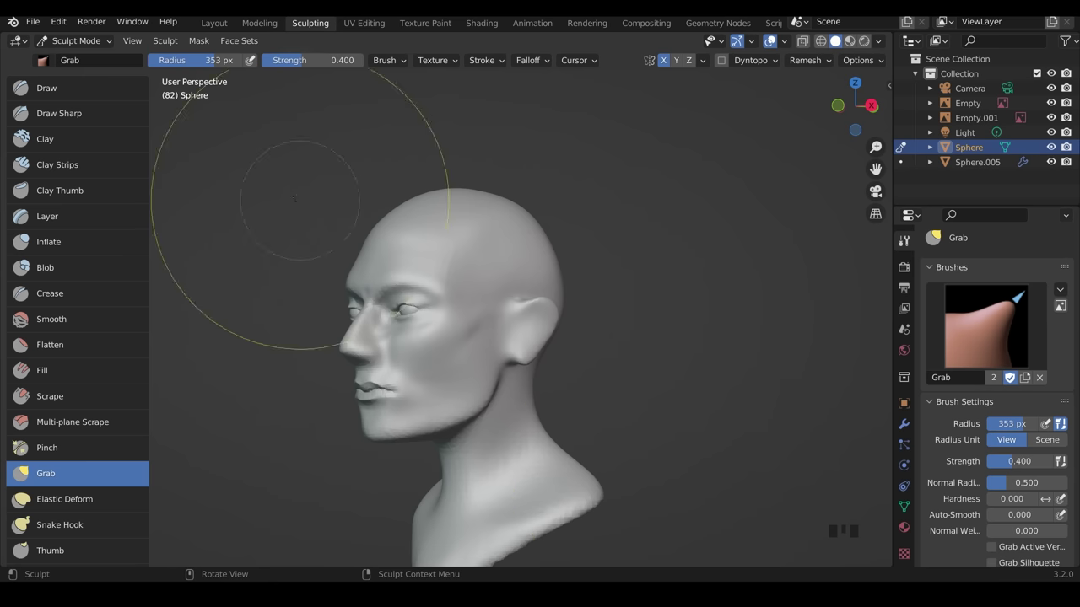
Define the nostril wings and the folds from the nose to the mouth corners using Crease at a 56 px radius.
{"action": "left_click", "coordinate": [109, 294]}
{"action": "mouse_move", "coordinate": [523, 371]}
{"action": "middle_mouse_down", "text": "shift"}
{"action": "mouse_move", "coordinate": [562, 354]}
{"action": "mouse_move", "coordinate": [593, 313]}
{"action": "middle_mouse_up", "text": "shift"}
{"action": "key", "text": "f"}
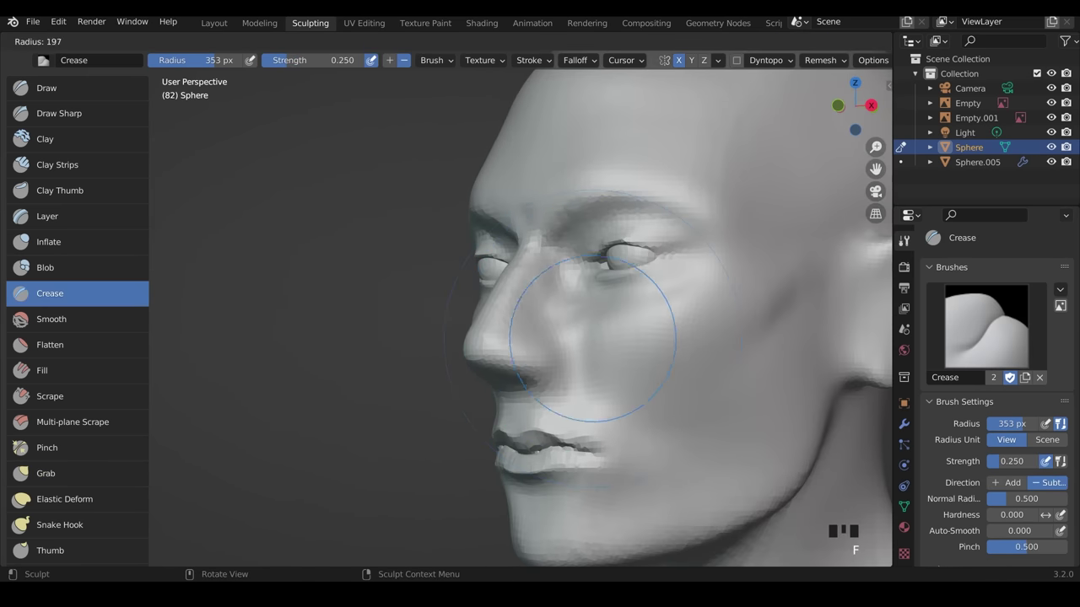
{"action": "left_click", "coordinate": [592, 338]}
{"action": "key", "text": "f"}
{"action": "left_click", "coordinate": [561, 356]}
{"action": "key", "text": "f"}
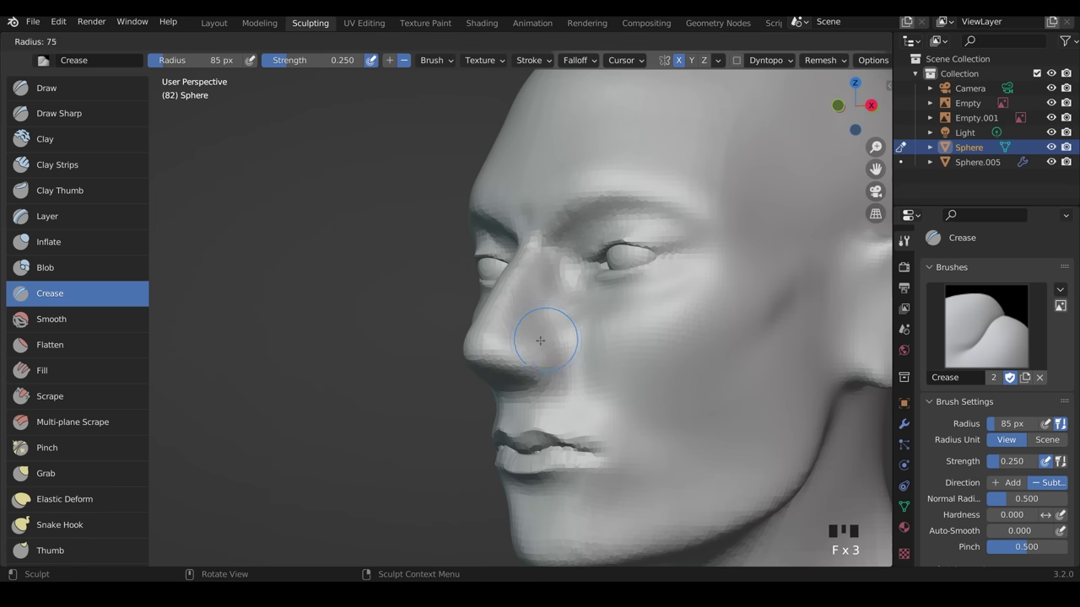
{"action": "left_click", "coordinate": [546, 340]}
{"action": "left_click_drag", "start_coordinate": [541, 339], "coordinate": [540, 332]}
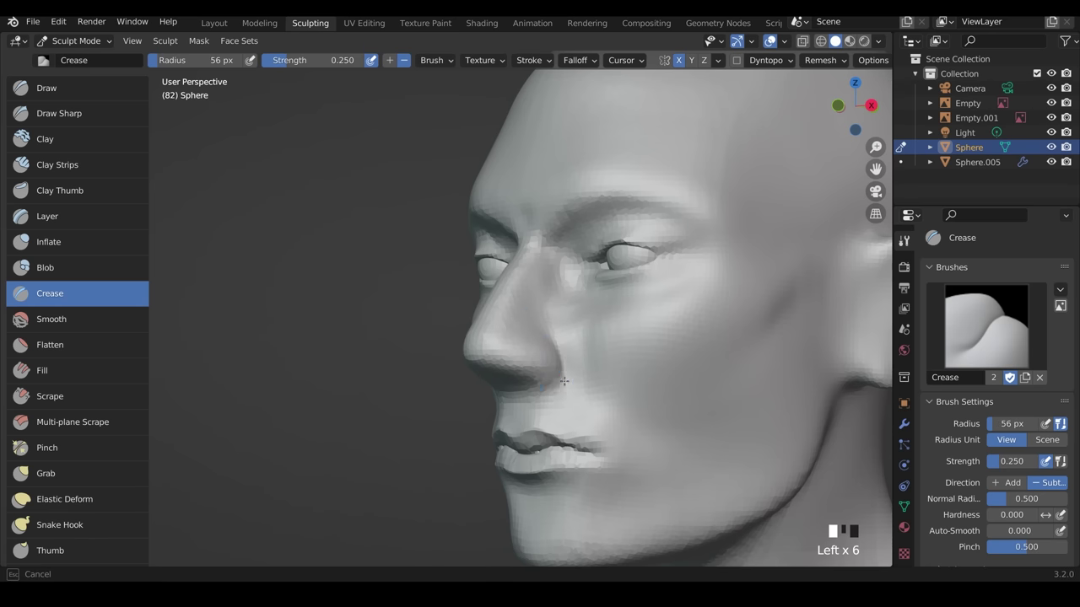
{"action": "left_click_drag", "start_coordinate": [535, 387], "coordinate": [552, 386]}
{"action": "left_click_drag", "start_coordinate": [558, 341], "coordinate": [551, 327]}
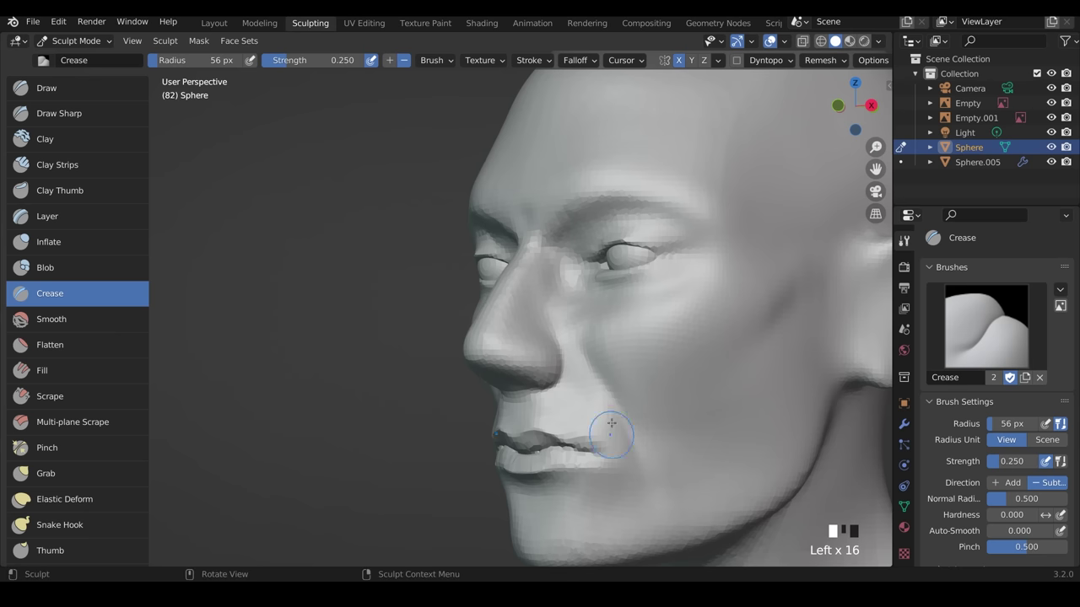
Carve both nostrils into the underside of the nose with the Draw brush in subtract mode.
{"action": "mouse_move", "coordinate": [643, 497]}
{"action": "middle_mouse_down"}
{"action": "mouse_move", "coordinate": [641, 405]}
{"action": "mouse_move", "coordinate": [657, 412]}
{"action": "mouse_move", "coordinate": [666, 397]}
{"action": "mouse_move", "coordinate": [644, 346]}
{"action": "mouse_move", "coordinate": [657, 302]}
{"action": "middle_mouse_up"}
{"action": "left_click", "coordinate": [47, 88]}
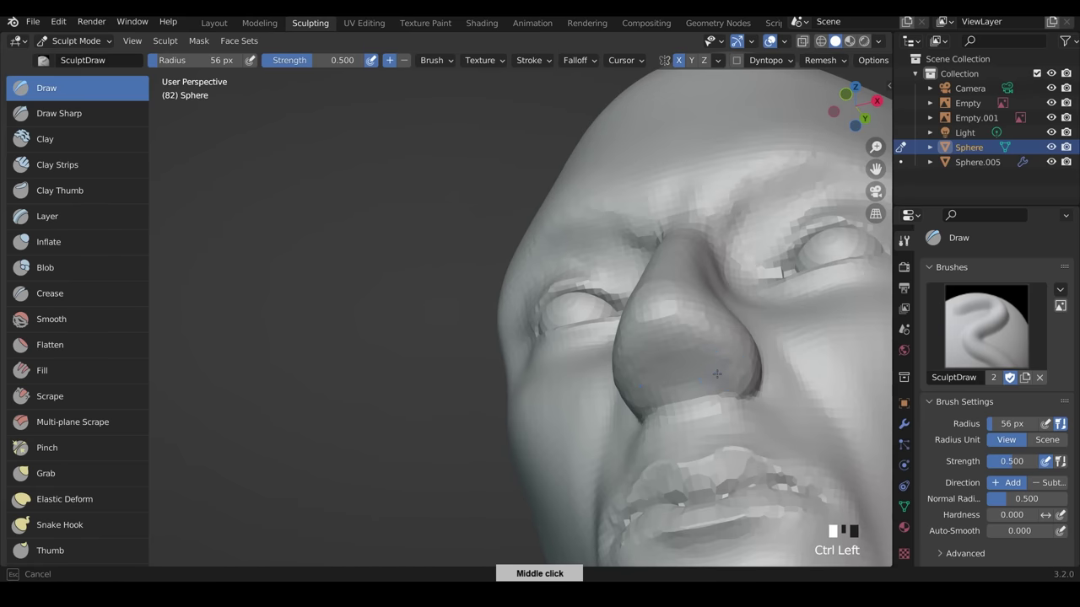
{"action": "left_click_drag", "start_coordinate": [629, 361], "coordinate": [662, 371], "text": "ctrl"}
{"action": "left_click_drag", "start_coordinate": [688, 347], "coordinate": [717, 364], "text": "ctrl"}
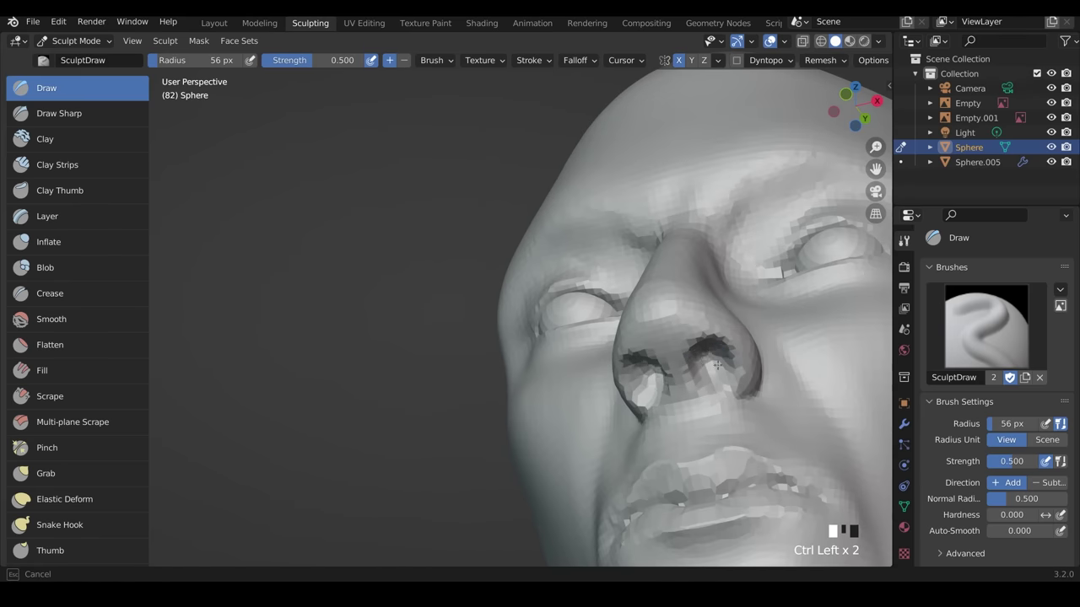
{"action": "middle_click_drag", "start_coordinate": [745, 333], "coordinate": [777, 443]}
{"action": "middle_click_drag", "start_coordinate": [776, 443], "coordinate": [682, 338], "text": "shift"}
{"action": "middle_click_drag", "start_coordinate": [682, 338], "coordinate": [701, 382], "text": "shift"}
{"action": "key", "text": "ctrl+z"}
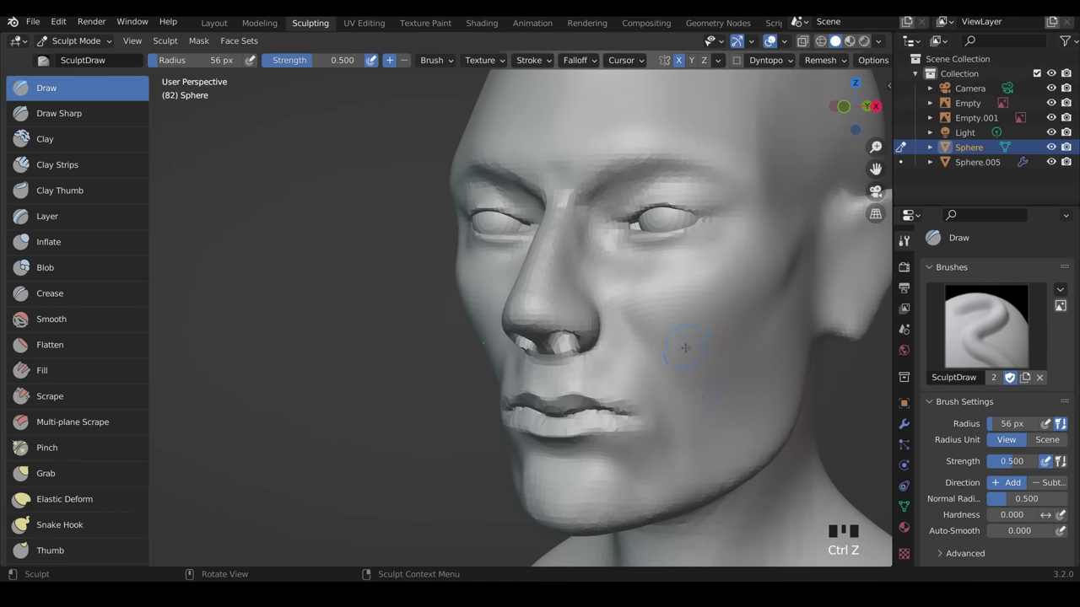
Set a finer voxel size for the head and remesh it.
{"action": "key", "text": "shift+r"}
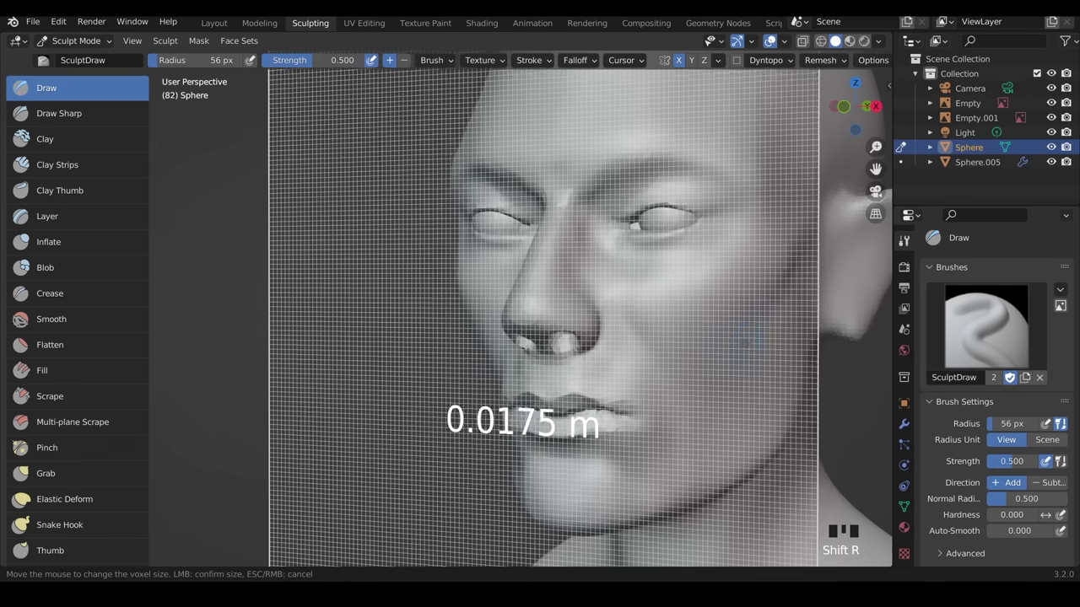
{"action": "left_click", "coordinate": [805, 359]}
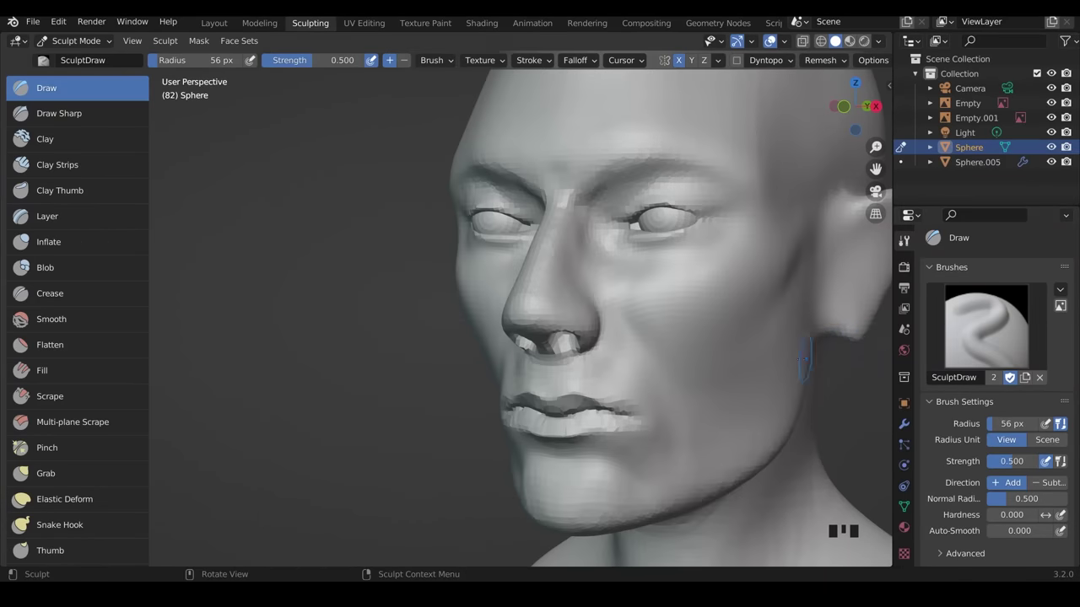
{"action": "key", "text": "ctrl+r"}
Smooth the edges of the nostrils and the surface of the lips.
{"action": "middle_click_drag", "start_coordinate": [687, 385], "coordinate": [687, 308]}
{"action": "middle_click_drag", "start_coordinate": [675, 346], "coordinate": [666, 300], "text": "shift"}
{"action": "mouse_move", "coordinate": [653, 308]}
{"action": "left_mouse_down", "text": "shift"}
{"action": "mouse_move", "coordinate": [670, 300]}
{"action": "mouse_move", "coordinate": [660, 291]}
{"action": "left_mouse_up", "text": "shift"}
{"action": "left_click_drag", "start_coordinate": [654, 294], "coordinate": [643, 277], "text": "shift"}
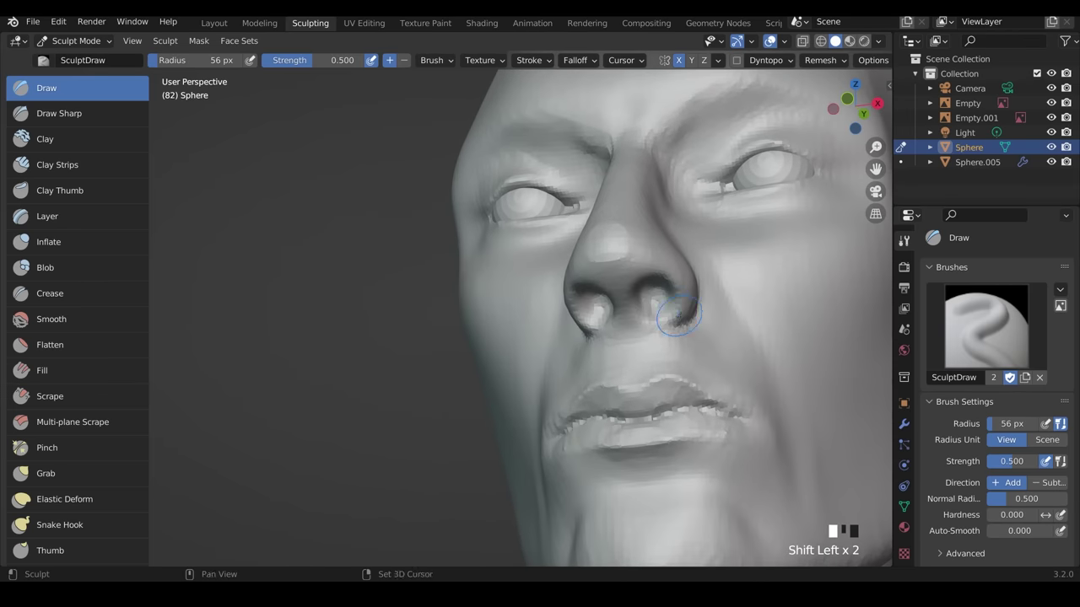
{"action": "middle_click_drag", "start_coordinate": [668, 329], "coordinate": [683, 385]}
{"action": "left_click_drag", "start_coordinate": [666, 426], "coordinate": [717, 429], "text": "shift"}
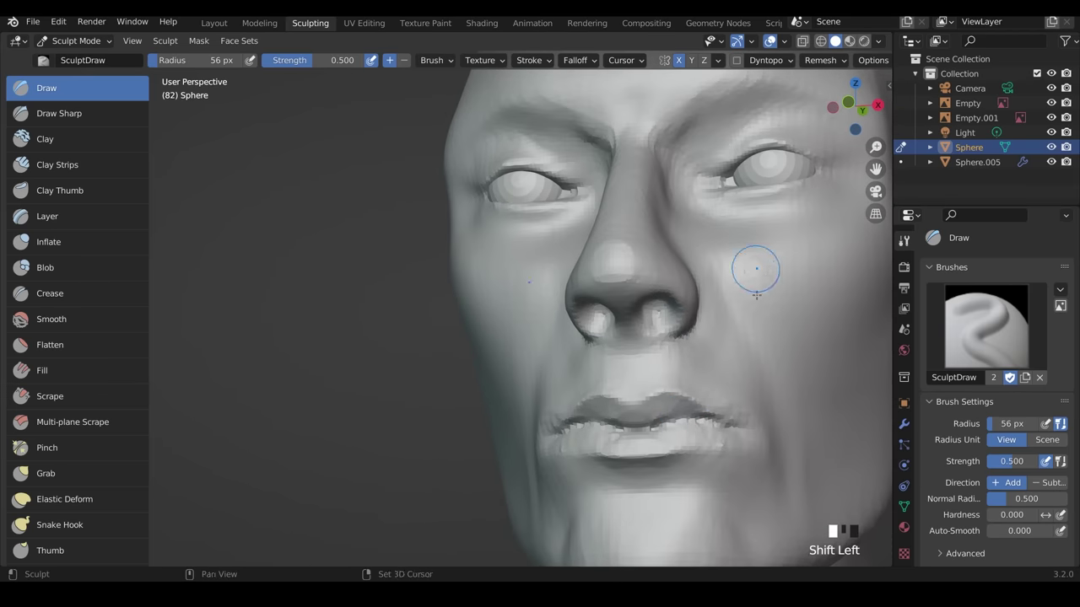
Carve the upper eyelid folds and the skin beneath the eyes with Draw Sharp in subtract mode at 56 px, and smooth them.
{"action": "mouse_move", "coordinate": [756, 268]}
{"action": "middle_mouse_down"}
{"action": "mouse_move", "coordinate": [627, 390]}
{"action": "mouse_move", "coordinate": [725, 354]}
{"action": "middle_mouse_up"}
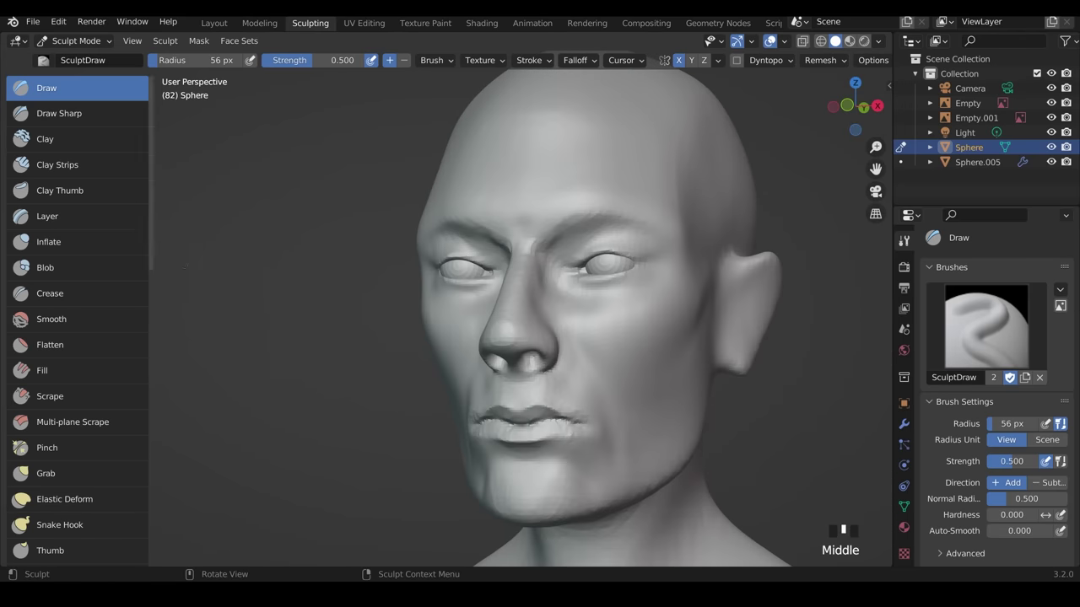
{"action": "left_click", "coordinate": [93, 120]}
{"action": "mouse_move", "coordinate": [726, 253]}
{"action": "middle_mouse_down", "text": "shift"}
{"action": "mouse_move", "coordinate": [711, 290]}
{"action": "mouse_move", "coordinate": [717, 266]}
{"action": "mouse_move", "coordinate": [745, 291]}
{"action": "mouse_move", "coordinate": [729, 281]}
{"action": "middle_mouse_up", "text": "shift"}
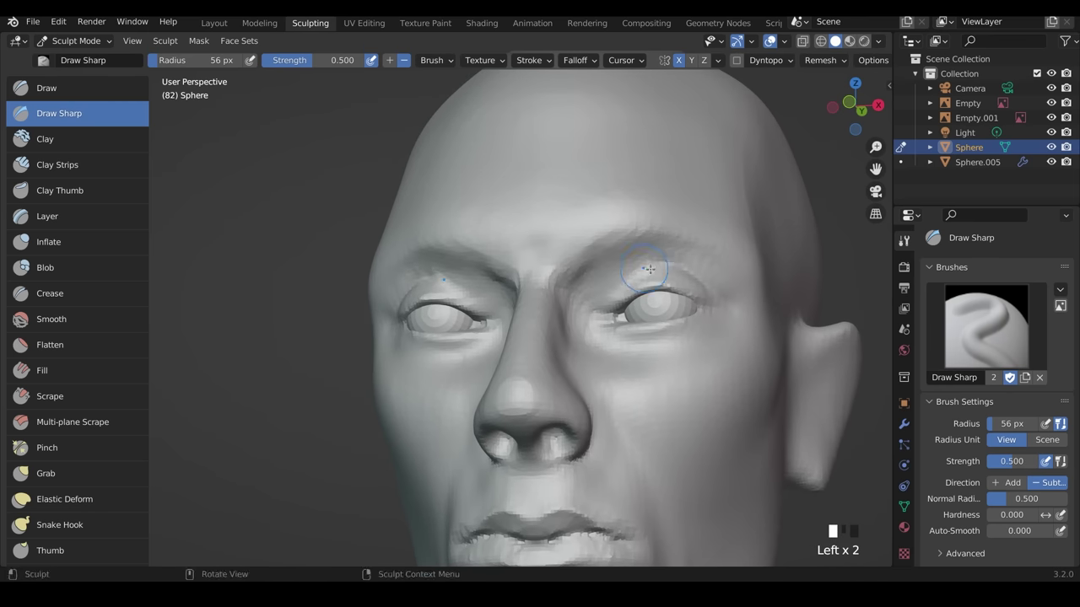
{"action": "middle_click_drag", "start_coordinate": [733, 313], "coordinate": [720, 340]}
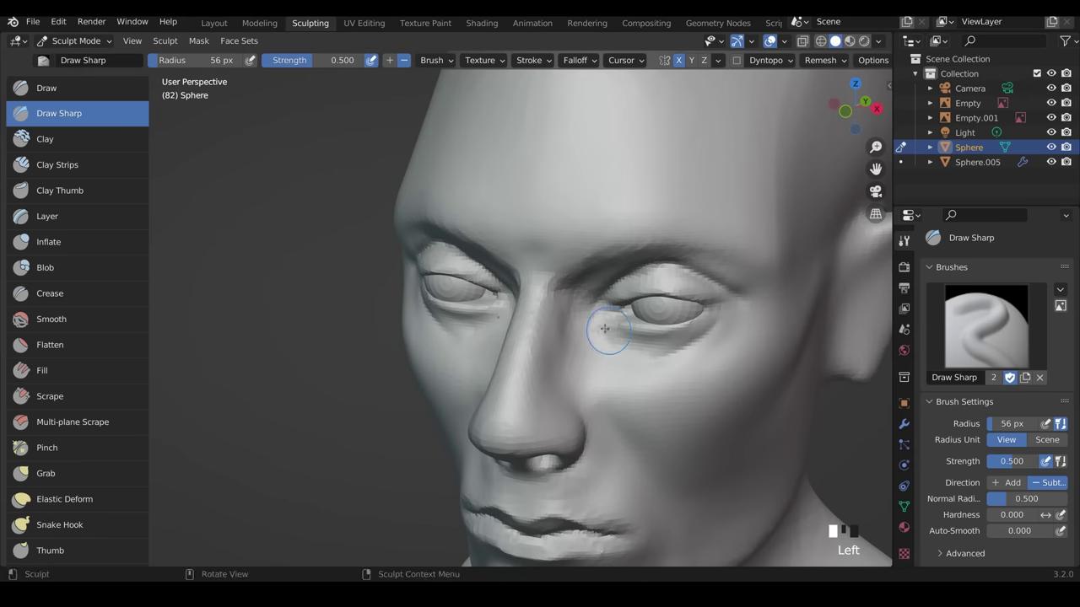
{"action": "middle_click_drag", "start_coordinate": [677, 371], "coordinate": [707, 333]}
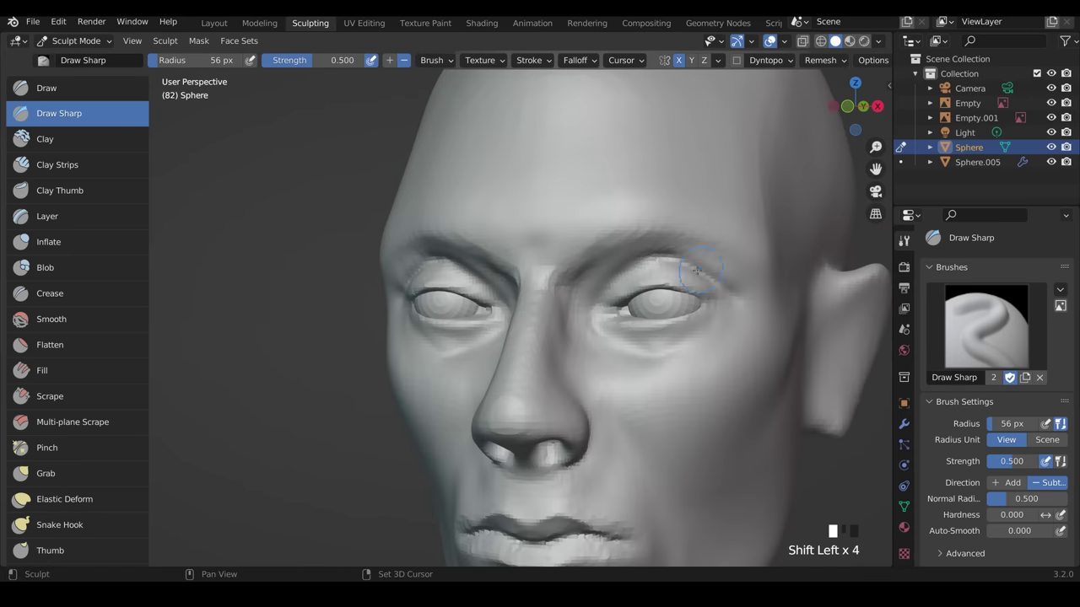
{"action": "left_click_drag", "start_coordinate": [699, 270], "coordinate": [687, 265], "text": "shift"}
Reshape the inner eye corners toward the nose bridge using the Grab brush at a 95 px radius.
{"action": "mouse_move", "coordinate": [708, 295]}
{"action": "middle_mouse_down", "text": "ctrl"}
{"action": "mouse_move", "coordinate": [717, 354]}
{"action": "mouse_move", "coordinate": [768, 342]}
{"action": "mouse_move", "coordinate": [729, 300]}
{"action": "middle_mouse_up", "text": "ctrl"}
{"action": "key", "text": "g"}
{"action": "key", "text": "f"}
{"action": "left_click_drag", "start_coordinate": [614, 302], "coordinate": [604, 295]}
{"action": "left_click_drag", "start_coordinate": [607, 292], "coordinate": [599, 288]}
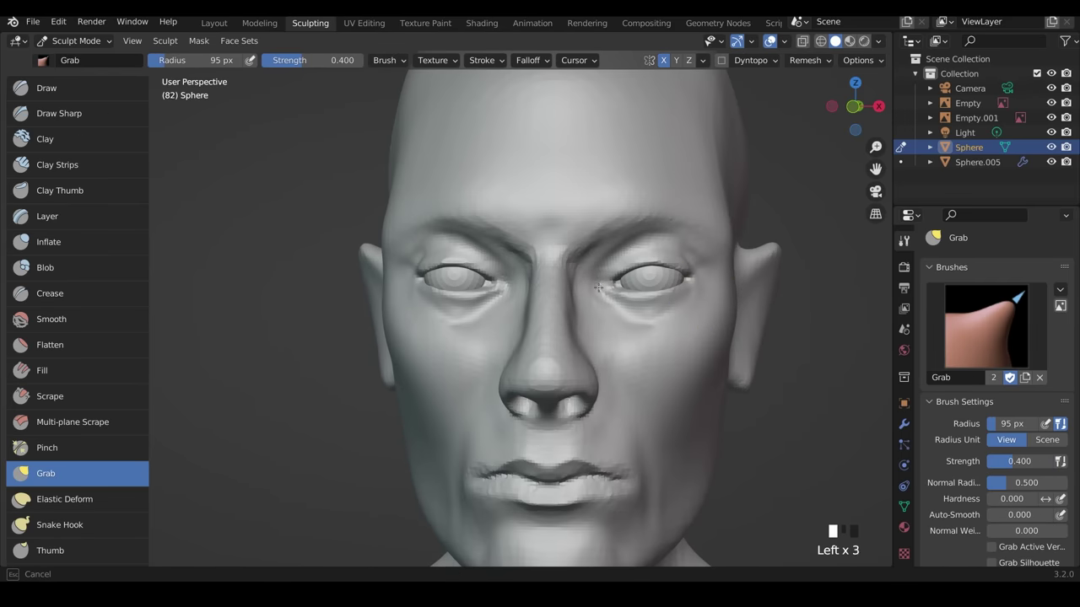
{"action": "key", "text": "f"}
{"action": "mouse_move", "coordinate": [685, 291]}
{"action": "middle_mouse_down", "text": "ctrl"}
{"action": "mouse_move", "coordinate": [675, 388]}
{"action": "mouse_move", "coordinate": [667, 337]}
{"action": "middle_mouse_up", "text": "ctrl"}
{"action": "left_click_drag", "start_coordinate": [606, 314], "coordinate": [596, 291], "text": "shift"}
{"action": "middle_click_drag", "start_coordinate": [692, 325], "coordinate": [600, 347]}
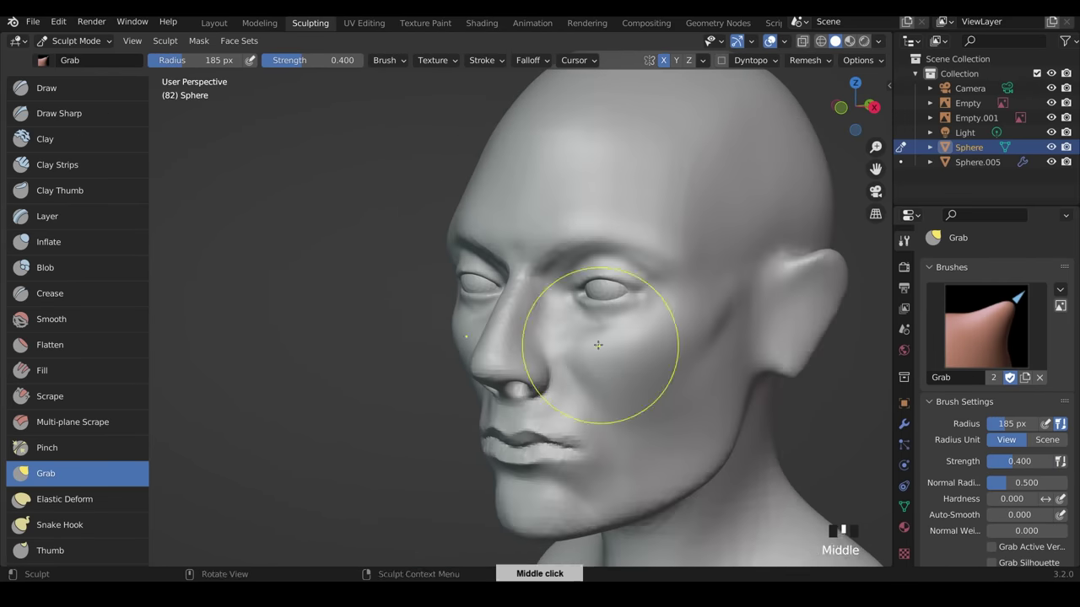
{"action": "key", "text": "ctrl+z"}
{"action": "key", "text": "ctrl+z"}
{"action": "key", "text": "ctrl+z"}
Deepen the outer corners of the eyes using the Crease brush at a 74 px radius.
{"action": "left_click", "coordinate": [75, 291]}
{"action": "mouse_move", "coordinate": [657, 278]}
{"action": "middle_mouse_down", "text": "ctrl"}
{"action": "mouse_move", "coordinate": [656, 320]}
{"action": "mouse_move", "coordinate": [717, 287]}
{"action": "mouse_move", "coordinate": [657, 292]}
{"action": "middle_mouse_up", "text": "ctrl"}
{"action": "key", "text": "f"}
{"action": "left_click", "coordinate": [632, 287]}
{"action": "key", "text": "f"}
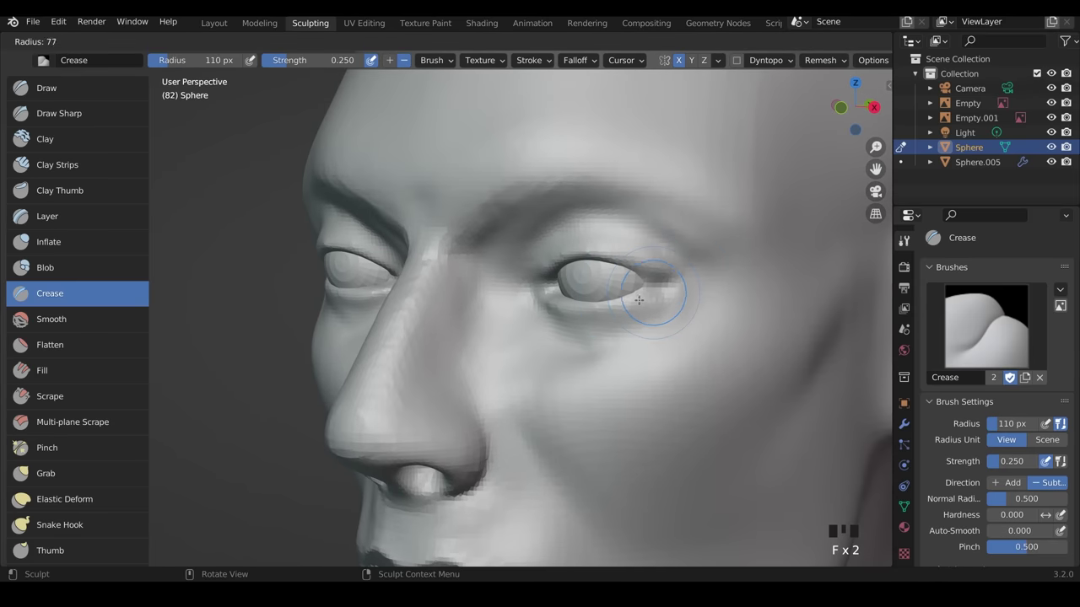
{"action": "left_click", "coordinate": [628, 282]}
Sharpen the upper and lower eyelid edges with Crease at a 32 px radius.
{"action": "key", "text": "f"}
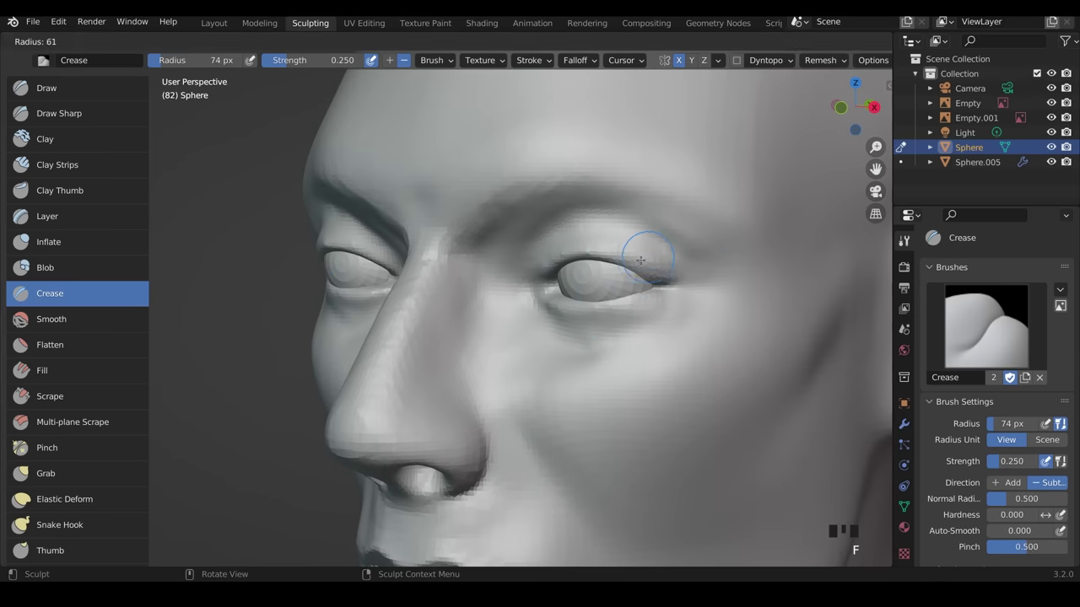
{"action": "left_click", "coordinate": [646, 248]}
{"action": "middle_click_drag", "start_coordinate": [646, 248], "coordinate": [658, 287]}
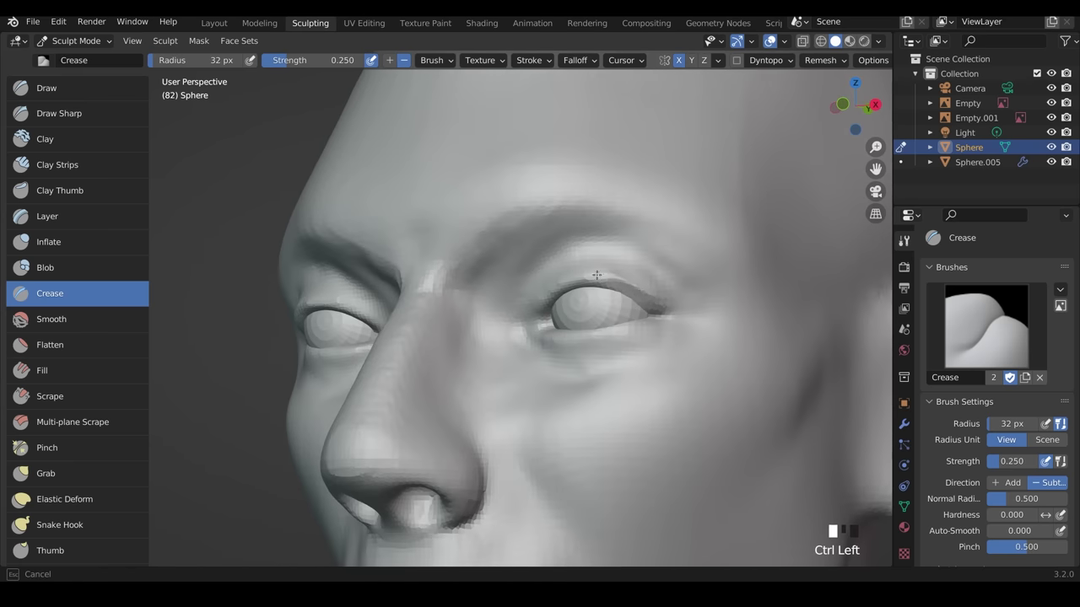
{"action": "middle_click_drag", "start_coordinate": [560, 266], "coordinate": [509, 295]}
{"action": "middle_click_drag", "start_coordinate": [582, 325], "coordinate": [609, 439], "text": "ctrl"}
{"action": "middle_click_drag", "start_coordinate": [624, 469], "coordinate": [644, 410]}
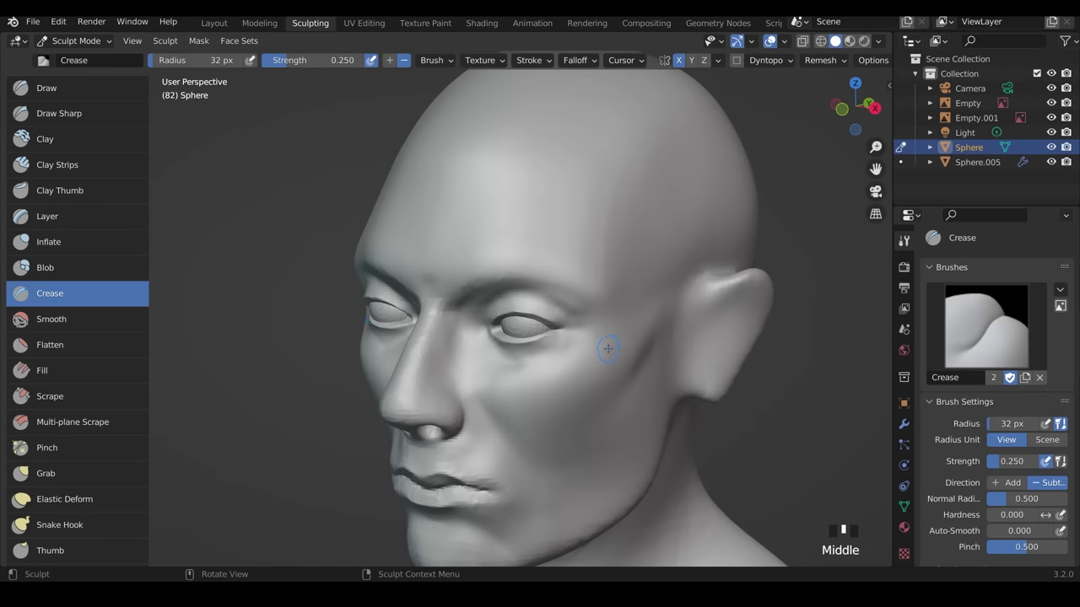
Adjust the shape of the eyelids and eye sockets using the Grab brush at a 154 px radius.
{"action": "key", "text": "g"}
{"action": "key", "text": "f"}
{"action": "left_click", "coordinate": [669, 349]}
{"action": "mouse_move", "coordinate": [649, 358]}
{"action": "middle_mouse_down", "text": "shift"}
{"action": "mouse_move", "coordinate": [665, 344]}
{"action": "mouse_move", "coordinate": [656, 351]}
{"action": "middle_mouse_up", "text": "shift"}
{"action": "left_click", "coordinate": [106, 478]}
{"action": "middle_click_drag", "start_coordinate": [540, 371], "coordinate": [557, 308], "text": "ctrl"}
{"action": "middle_click_drag", "start_coordinate": [557, 308], "coordinate": [577, 297]}
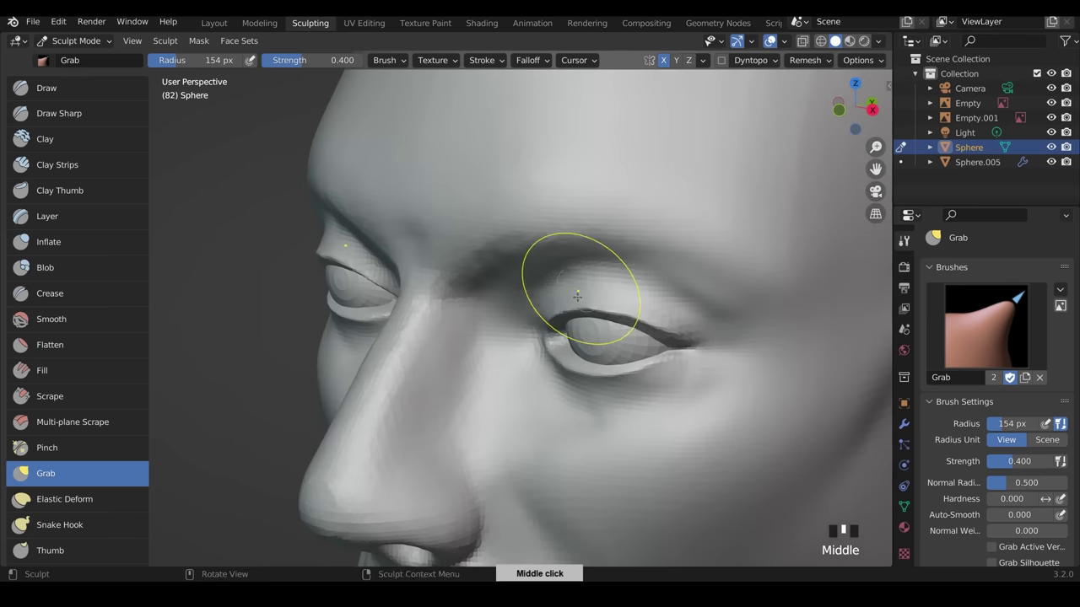
{"action": "mouse_move", "coordinate": [546, 344]}
{"action": "middle_mouse_down"}
{"action": "mouse_move", "coordinate": [622, 410]}
{"action": "mouse_move", "coordinate": [704, 294]}
{"action": "mouse_move", "coordinate": [614, 220]}
{"action": "middle_mouse_up"}
{"action": "mouse_move", "coordinate": [696, 238]}
{"action": "middle_mouse_down"}
{"action": "mouse_move", "coordinate": [639, 284]}
{"action": "mouse_move", "coordinate": [628, 275]}
{"action": "mouse_move", "coordinate": [663, 434]}
{"action": "mouse_move", "coordinate": [682, 458]}
{"action": "mouse_move", "coordinate": [625, 475]}
{"action": "mouse_move", "coordinate": [639, 422]}
{"action": "middle_mouse_up"}
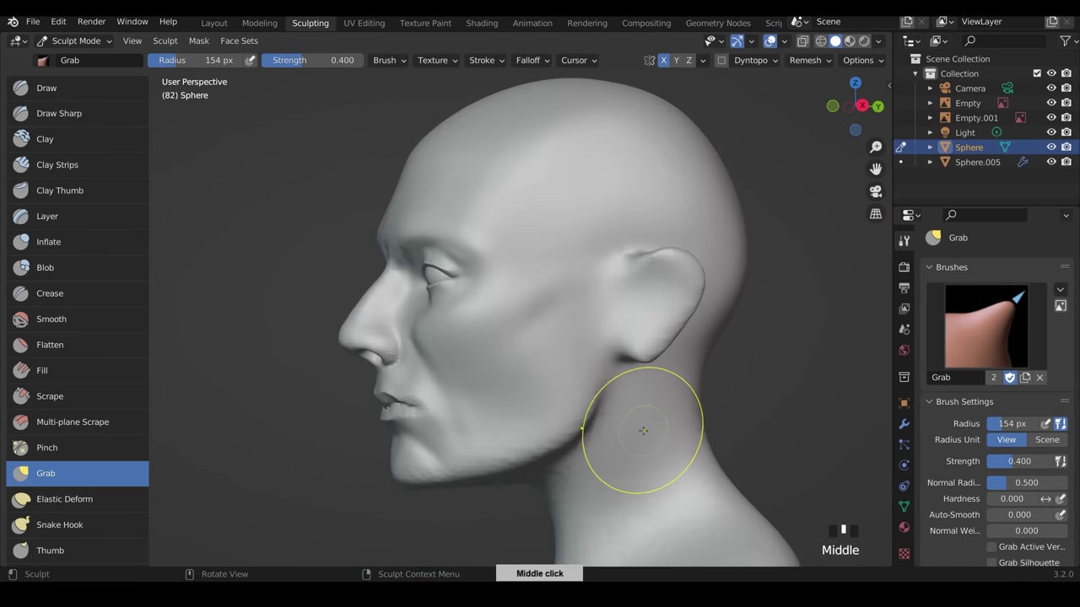
Carve the inner hollow of the ear by subtracting with the Draw brush at a 45 px radius.
{"action": "left_click", "coordinate": [127, 87]}
{"action": "key", "text": "f"}
{"action": "left_click", "coordinate": [666, 306]}
{"action": "middle_click_drag", "start_coordinate": [685, 347], "coordinate": [706, 309], "text": "ctrl"}
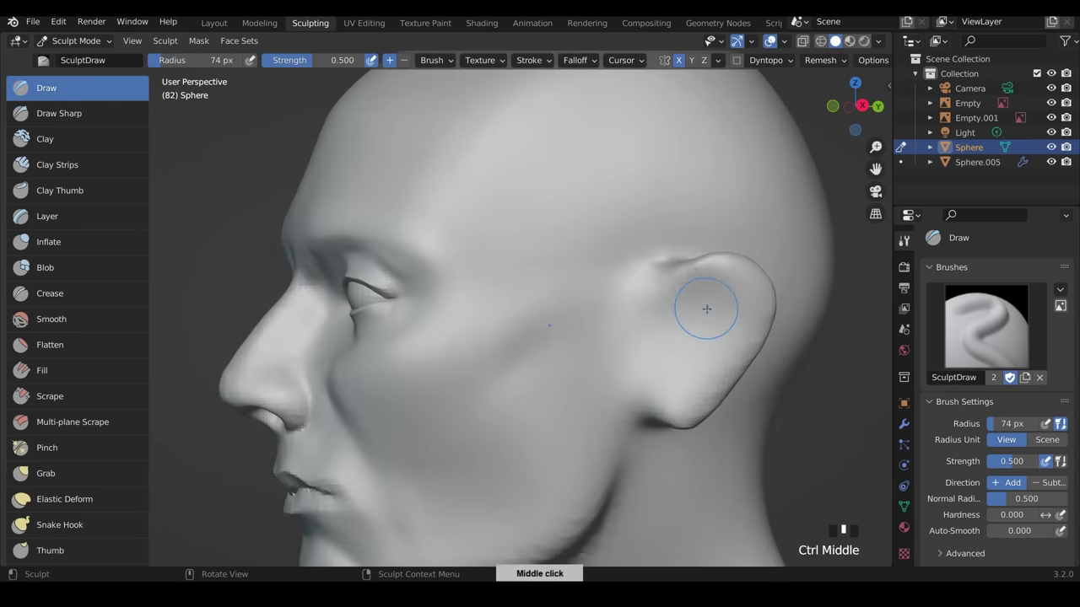
{"action": "key", "text": "f"}
{"action": "left_click", "coordinate": [690, 308]}
{"action": "left_click_drag", "start_coordinate": [693, 290], "coordinate": [703, 345], "text": "ctrl"}
Build up the outer rim and lobe of the ear with the Draw brush and smooth the lobe.
{"action": "middle_click_drag", "start_coordinate": [704, 345], "coordinate": [722, 331]}
{"action": "left_click_drag", "start_coordinate": [707, 295], "coordinate": [710, 314]}
{"action": "middle_click_drag", "start_coordinate": [722, 320], "coordinate": [643, 308]}
{"action": "left_click_drag", "start_coordinate": [577, 231], "coordinate": [582, 262]}
{"action": "mouse_move", "coordinate": [591, 303]}
{"action": "middle_mouse_down"}
{"action": "mouse_move", "coordinate": [611, 320]}
{"action": "mouse_move", "coordinate": [599, 317]}
{"action": "middle_mouse_up"}
{"action": "left_click_drag", "start_coordinate": [599, 317], "coordinate": [594, 313], "text": "shift"}
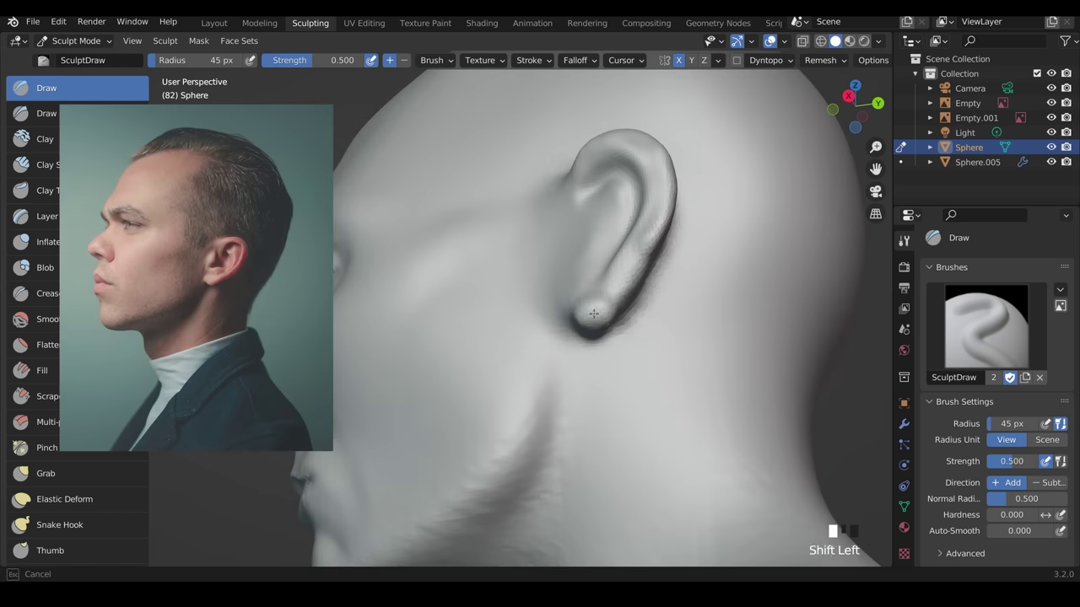
Model the inner ear folds and carve the ear opening with the Draw brush at a 45 px radius.
{"action": "middle_click_drag", "start_coordinate": [616, 320], "coordinate": [658, 341]}
{"action": "middle_click_drag", "start_coordinate": [650, 334], "coordinate": [671, 380], "text": "shift"}
{"action": "left_click_drag", "start_coordinate": [658, 380], "coordinate": [652, 394], "text": "ctrl"}
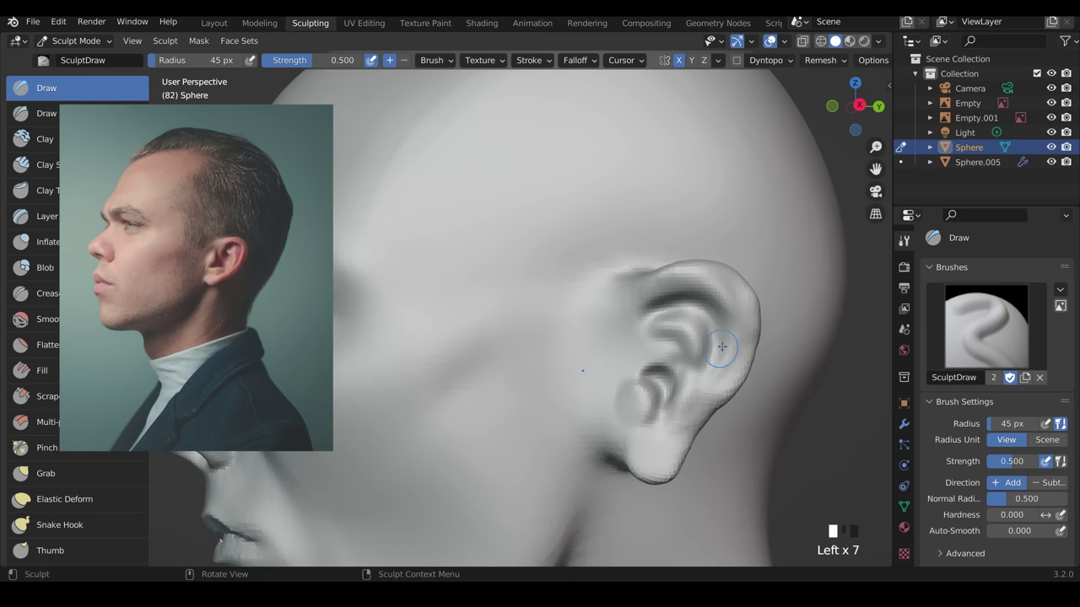
Reshape the earlobe and adjust the ear's placement on the head using Grab at a 150 px radius.
{"action": "scroll", "coordinate": [702, 341], "scroll_direction": "down", "scroll_amount": 4}
{"action": "middle_click_drag", "start_coordinate": [702, 341], "coordinate": [766, 349]}
{"action": "left_click", "coordinate": [47, 473]}
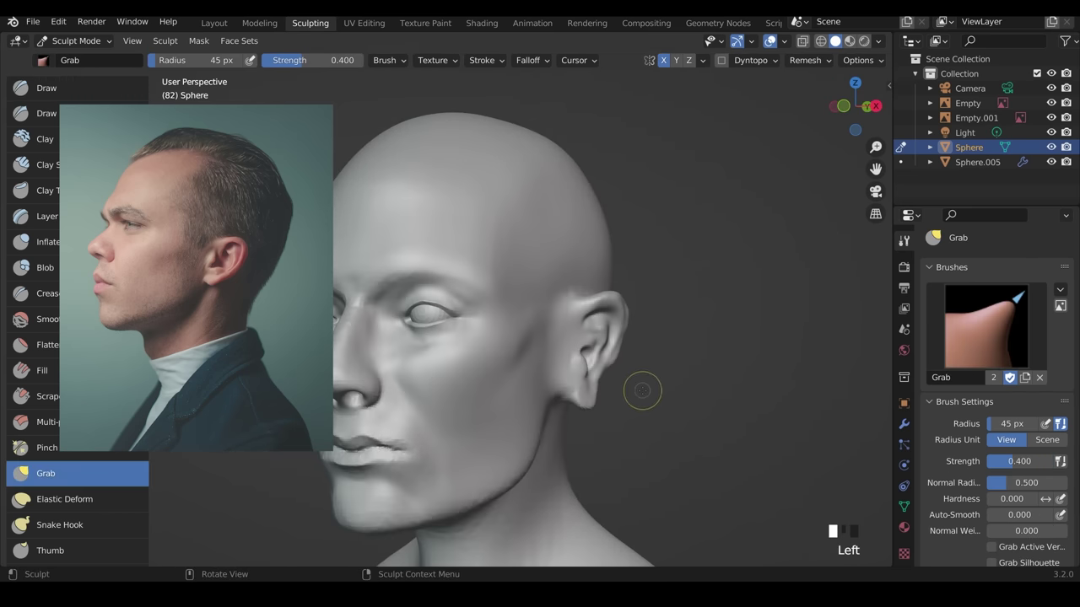
{"action": "key", "text": "f"}
{"action": "left_click", "coordinate": [676, 404]}
{"action": "middle_click_drag", "start_coordinate": [676, 403], "coordinate": [699, 421]}
{"action": "scroll", "coordinate": [698, 421], "scroll_direction": "up", "scroll_amount": 1}
{"action": "left_click_drag", "start_coordinate": [589, 406], "coordinate": [595, 389]}
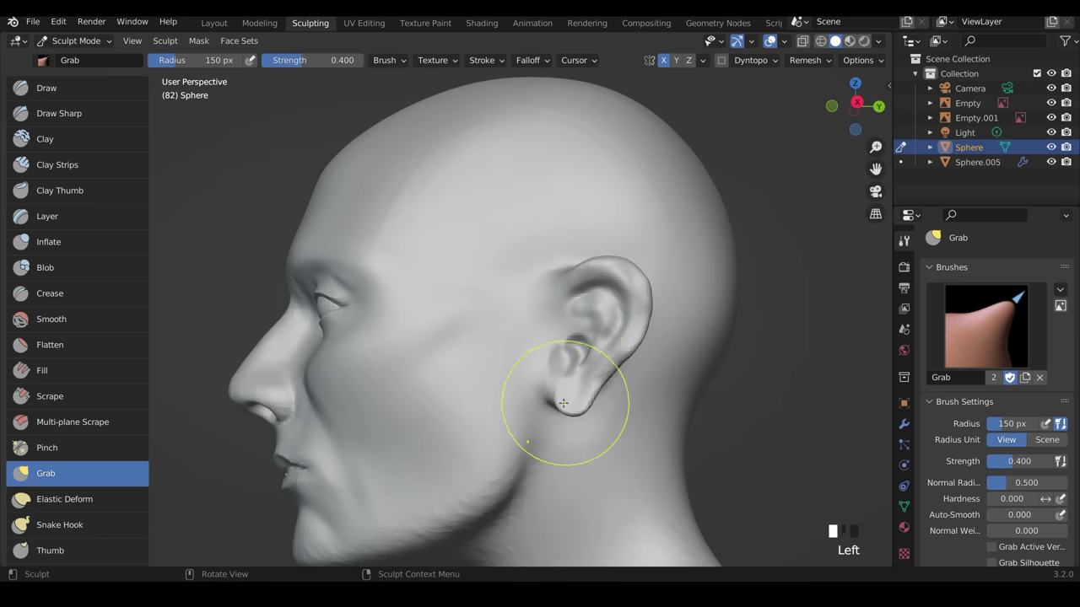
{"action": "scroll", "coordinate": [612, 374], "scroll_direction": "down", "scroll_amount": 3}
{"action": "middle_click_drag", "start_coordinate": [612, 374], "coordinate": [590, 371]}
{"action": "scroll", "coordinate": [590, 371], "scroll_direction": "up", "scroll_amount": 2}
{"action": "left_click_drag", "start_coordinate": [584, 314], "coordinate": [574, 318]}
Carve the groove behind the ears, separating them from the skull, using Draw Sharp at a 58 px radius.
{"action": "middle_click_drag", "start_coordinate": [599, 325], "coordinate": [518, 323]}
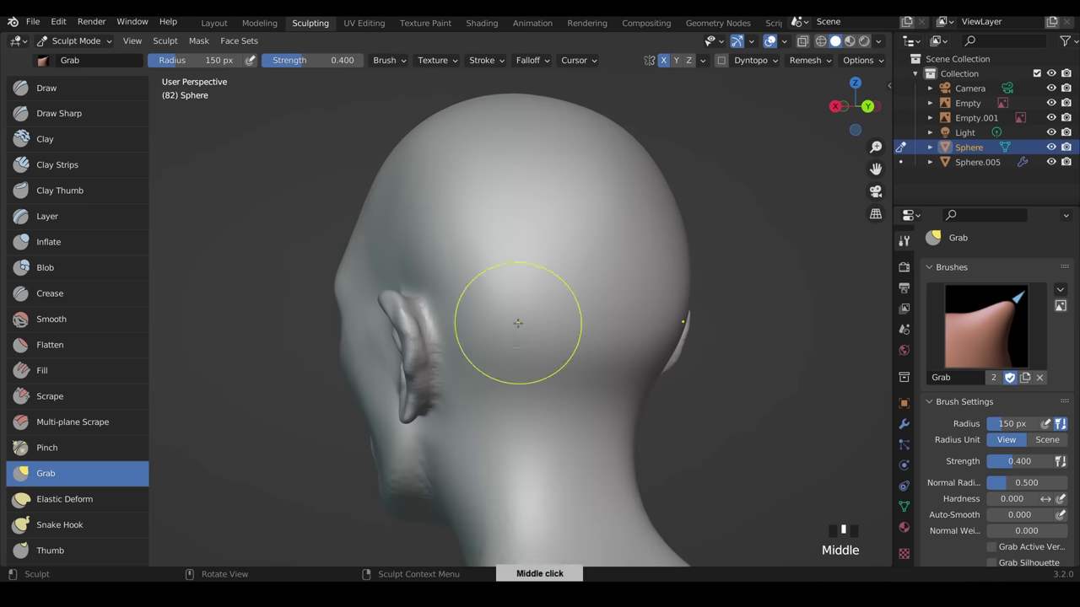
{"action": "left_click", "coordinate": [59, 113]}
{"action": "middle_click_drag", "start_coordinate": [451, 301], "coordinate": [420, 301]}
{"action": "key", "text": "f"}
{"action": "left_click", "coordinate": [384, 301]}
{"action": "left_click_drag", "start_coordinate": [386, 304], "coordinate": [400, 359]}
{"action": "middle_click_drag", "start_coordinate": [403, 358], "coordinate": [439, 256]}
{"action": "left_click_drag", "start_coordinate": [422, 258], "coordinate": [415, 337]}
{"action": "mouse_move", "coordinate": [418, 337]}
{"action": "middle_mouse_down"}
{"action": "mouse_move", "coordinate": [472, 396]}
{"action": "mouse_move", "coordinate": [582, 337]}
{"action": "middle_mouse_up"}
{"action": "left_click_drag", "start_coordinate": [567, 342], "coordinate": [573, 306]}
{"action": "mouse_move", "coordinate": [573, 305]}
{"action": "middle_mouse_down"}
{"action": "mouse_move", "coordinate": [549, 321]}
{"action": "mouse_move", "coordinate": [635, 339]}
{"action": "mouse_move", "coordinate": [635, 305]}
{"action": "middle_mouse_up"}
Fill out and smooth the lips with Draw at 58 px, and sharpen the line between them with Crease at 34 px.
{"action": "left_click", "coordinate": [47, 88]}
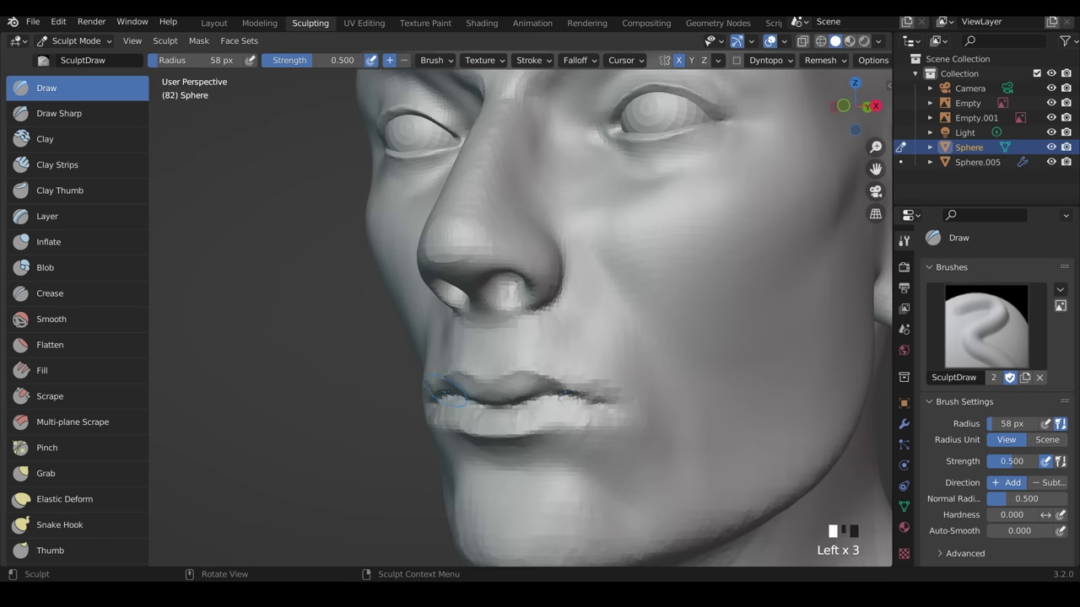
{"action": "middle_click_drag", "start_coordinate": [556, 413], "coordinate": [597, 392], "text": "shift"}
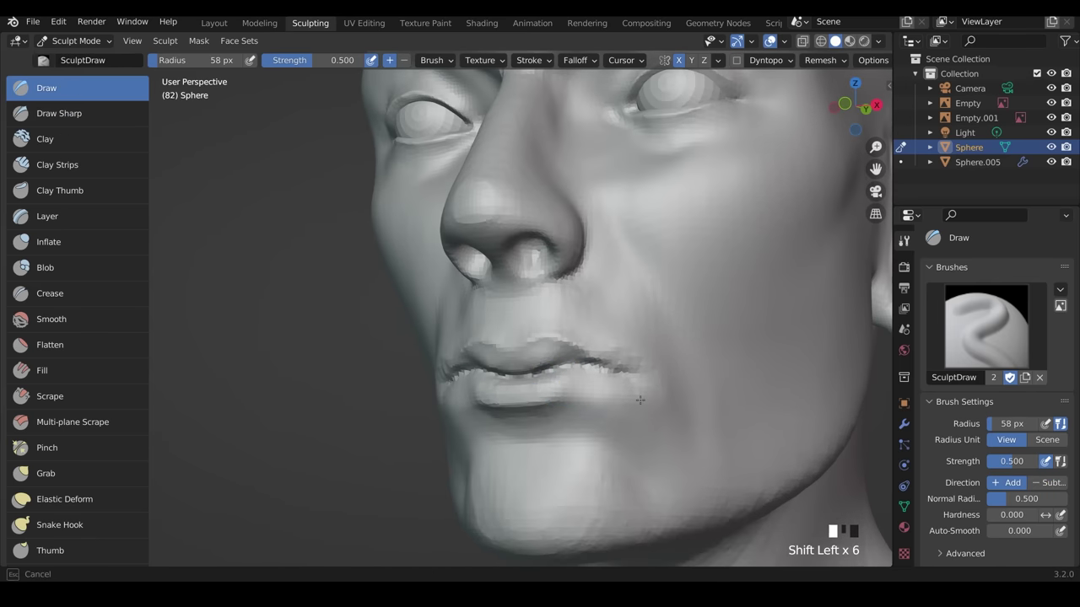
{"action": "left_click", "coordinate": [50, 292]}
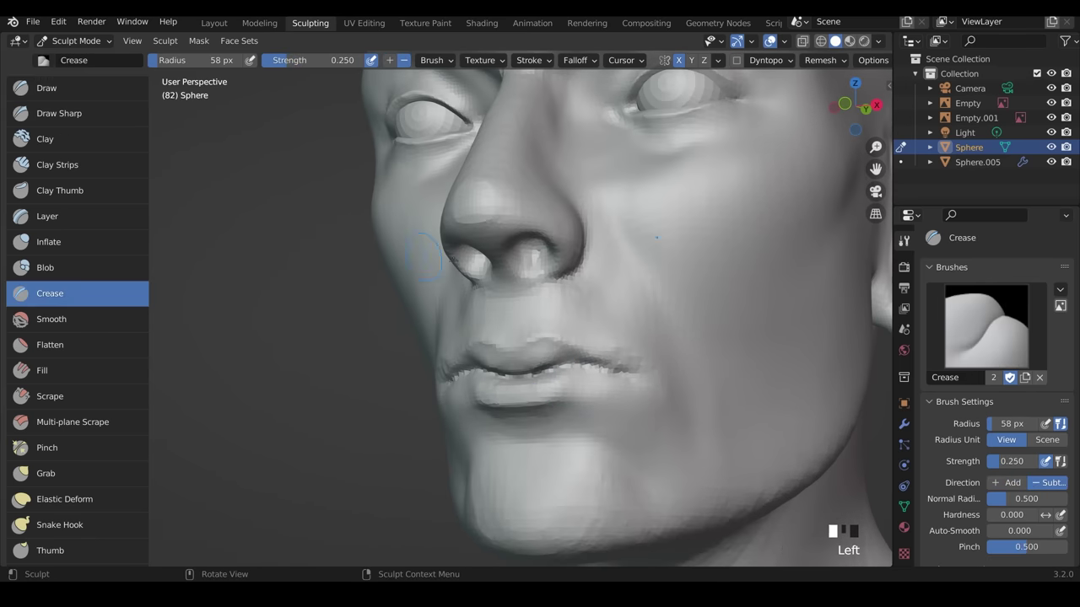
{"action": "key", "text": "f"}
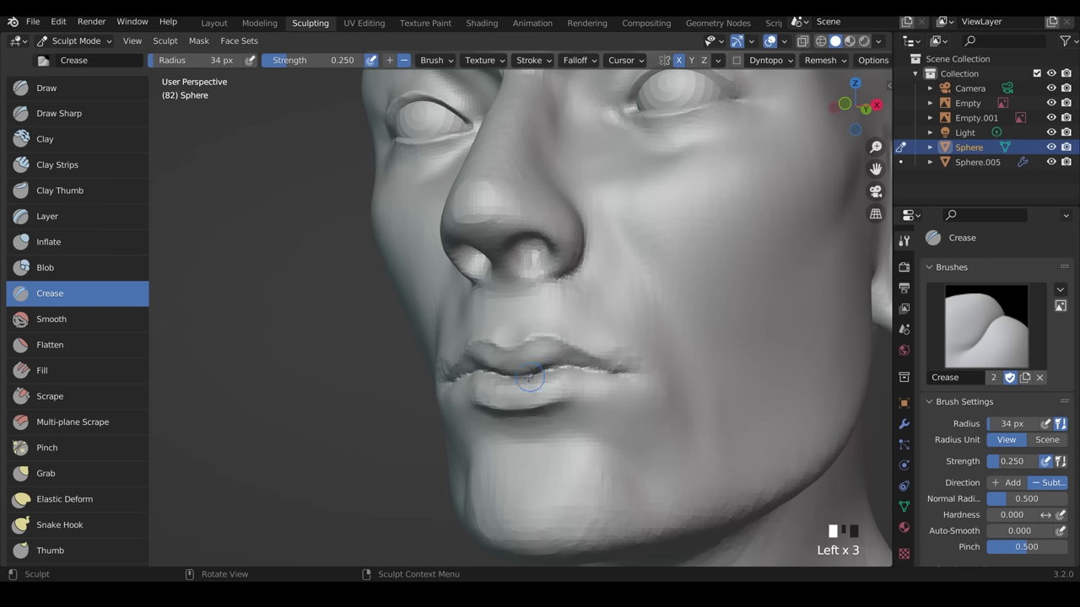
{"action": "left_click_drag", "start_coordinate": [636, 372], "coordinate": [626, 347]}
{"action": "middle_click_drag", "start_coordinate": [626, 348], "coordinate": [620, 456], "text": "ctrl"}
{"action": "middle_click_drag", "start_coordinate": [548, 396], "coordinate": [628, 392]}
Adjust the head and neck profile from the side with the Grab brush to follow the reference portrait.
{"action": "left_click", "coordinate": [92, 474]}
{"action": "mouse_move", "coordinate": [582, 304]}
{"action": "middle_mouse_down"}
{"action": "mouse_move", "coordinate": [557, 316]}
{"action": "mouse_move", "coordinate": [582, 291]}
{"action": "middle_mouse_up"}
{"action": "mouse_move", "coordinate": [582, 291]}
{"action": "middle_mouse_down"}
{"action": "mouse_move", "coordinate": [605, 288]}
{"action": "mouse_move", "coordinate": [566, 284]}
{"action": "mouse_move", "coordinate": [572, 247]}
{"action": "mouse_move", "coordinate": [546, 271]}
{"action": "mouse_move", "coordinate": [554, 326]}
{"action": "mouse_move", "coordinate": [593, 309]}
{"action": "mouse_move", "coordinate": [687, 313]}
{"action": "mouse_move", "coordinate": [803, 267]}
{"action": "middle_mouse_up"}
{"action": "mouse_move", "coordinate": [803, 268]}
{"action": "left_mouse_down"}
{"action": "mouse_move", "coordinate": [759, 250]}
{"action": "mouse_move", "coordinate": [795, 270]}
{"action": "left_mouse_up"}
{"action": "scroll", "coordinate": [780, 275], "scroll_direction": "down", "scroll_amount": 1}
{"action": "middle_click_drag", "start_coordinate": [801, 253], "coordinate": [435, 442], "text": "shift"}
{"action": "scroll", "coordinate": [699, 330], "scroll_direction": "down", "scroll_amount": 3}
{"action": "scroll", "coordinate": [636, 369], "scroll_direction": "down", "scroll_amount": 2}
{"action": "left_click_drag", "start_coordinate": [426, 447], "coordinate": [446, 439]}
{"action": "middle_click_drag", "start_coordinate": [447, 439], "coordinate": [591, 403], "text": "shift"}
{"action": "middle_click_drag", "start_coordinate": [590, 403], "coordinate": [686, 324], "text": "ctrl"}
Shape the throat and the front of the neck below the jaw using Grab at a 207 px radius.
{"action": "left_click_drag", "start_coordinate": [546, 314], "coordinate": [593, 321]}
{"action": "left_click_drag", "start_coordinate": [530, 377], "coordinate": [538, 378]}
{"action": "left_click_drag", "start_coordinate": [533, 378], "coordinate": [545, 380]}
{"action": "left_click_drag", "start_coordinate": [536, 411], "coordinate": [546, 411]}
{"action": "left_click_drag", "start_coordinate": [543, 422], "coordinate": [552, 423]}
{"action": "left_click_drag", "start_coordinate": [577, 329], "coordinate": [587, 338]}
{"action": "left_click_drag", "start_coordinate": [584, 333], "coordinate": [596, 341]}
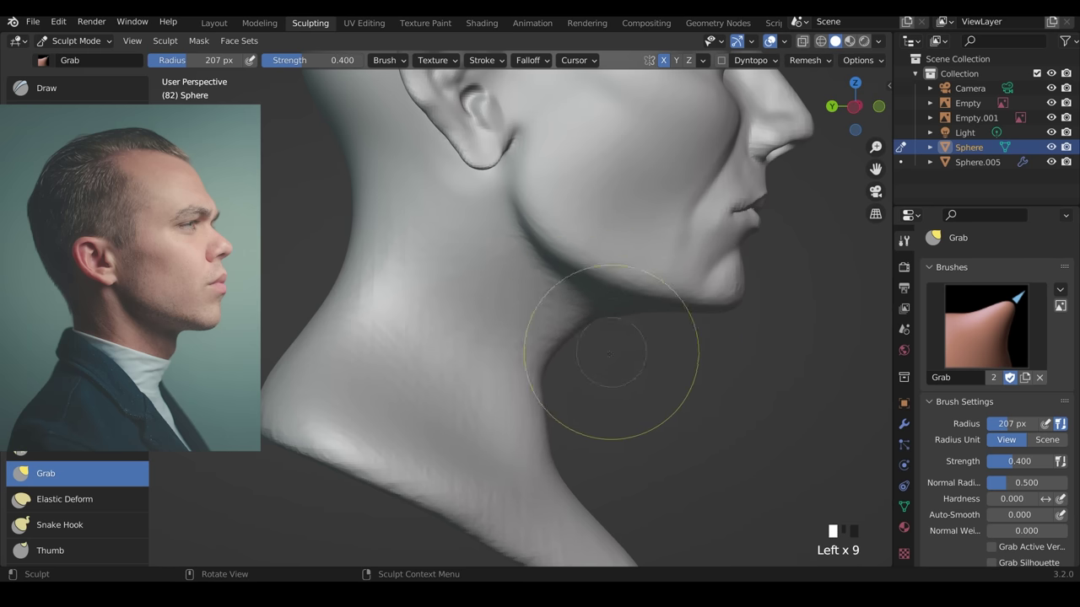
{"action": "left_click_drag", "start_coordinate": [544, 456], "coordinate": [561, 380]}
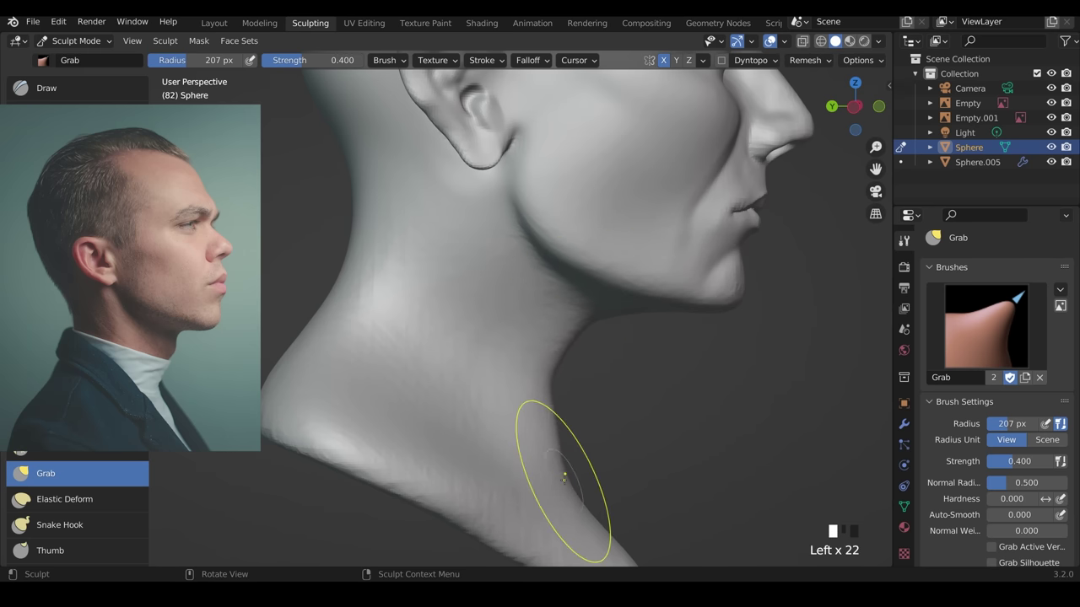
Define the neck muscles running from behind the ears to the collar notch using Crease at a 118 px radius.
{"action": "middle_click_drag", "start_coordinate": [637, 414], "coordinate": [719, 439], "text": "ctrl"}
{"action": "middle_click_drag", "start_coordinate": [719, 439], "coordinate": [560, 436]}
{"action": "mouse_move", "coordinate": [620, 418]}
{"action": "middle_mouse_down"}
{"action": "mouse_move", "coordinate": [579, 412]}
{"action": "mouse_move", "coordinate": [609, 416]}
{"action": "mouse_move", "coordinate": [591, 383]}
{"action": "mouse_move", "coordinate": [620, 358]}
{"action": "mouse_move", "coordinate": [638, 424]}
{"action": "mouse_move", "coordinate": [690, 346]}
{"action": "mouse_move", "coordinate": [640, 212]}
{"action": "middle_mouse_up"}
{"action": "left_click", "coordinate": [84, 291]}
{"action": "key", "text": "f"}
{"action": "left_click", "coordinate": [598, 357]}
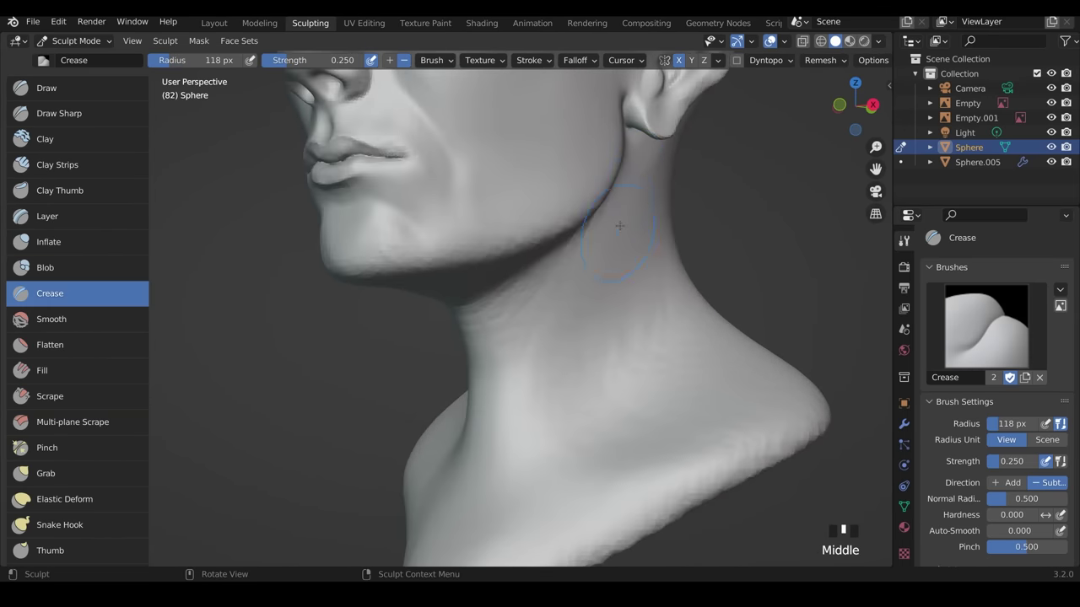
{"action": "middle_click_drag", "start_coordinate": [565, 384], "coordinate": [669, 297]}
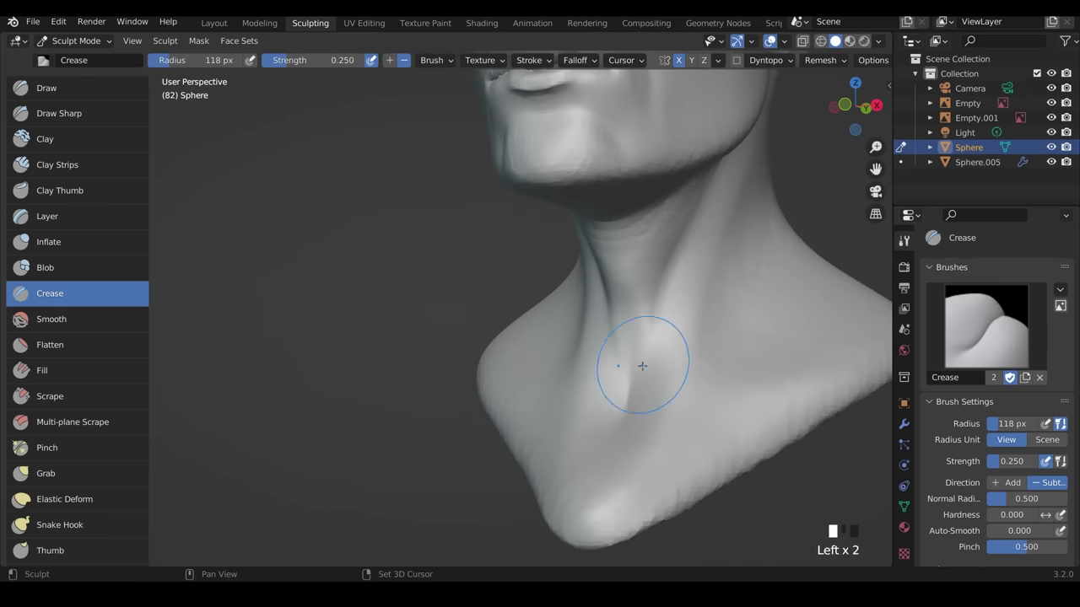
{"action": "middle_click_drag", "start_coordinate": [642, 365], "coordinate": [577, 370]}
{"action": "middle_click_drag", "start_coordinate": [723, 244], "coordinate": [740, 180]}
{"action": "mouse_move", "coordinate": [675, 228]}
{"action": "middle_mouse_down"}
{"action": "mouse_move", "coordinate": [751, 291]}
{"action": "mouse_move", "coordinate": [754, 342]}
{"action": "mouse_move", "coordinate": [714, 361]}
{"action": "mouse_move", "coordinate": [622, 376]}
{"action": "middle_mouse_up"}
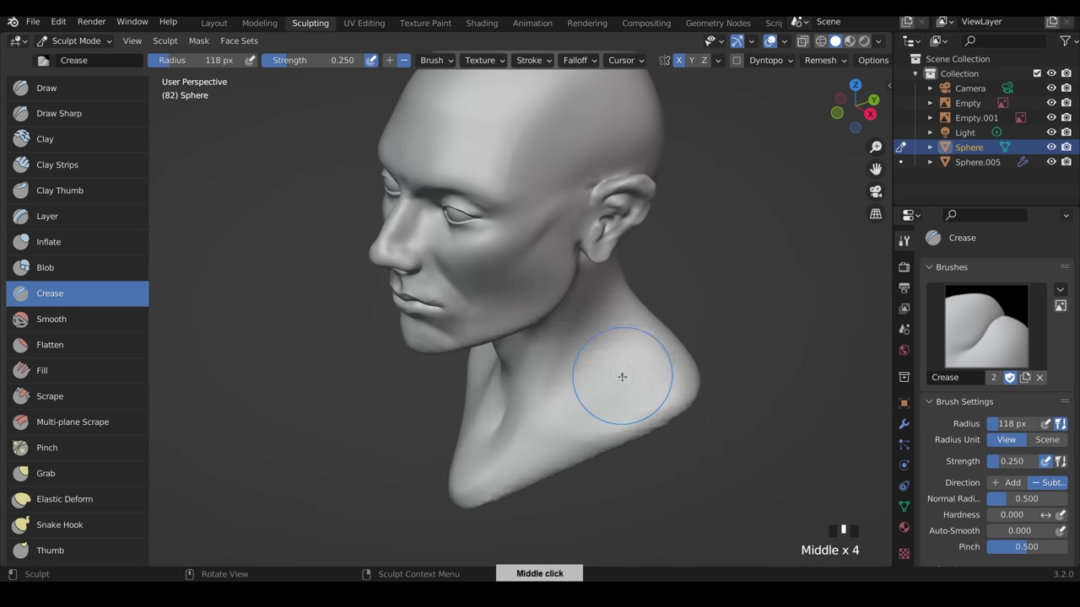
Refine the back of the neck with a Crease stroke at a 118 px radius.
{"action": "middle_click_drag", "start_coordinate": [675, 312], "coordinate": [549, 291]}
{"action": "left_click_drag", "start_coordinate": [384, 384], "coordinate": [401, 228]}
{"action": "middle_click_drag", "start_coordinate": [405, 211], "coordinate": [540, 198]}
Adjust the front contour of the neck using the Grab brush at a 236 px radius.
{"action": "middle_click_drag", "start_coordinate": [641, 363], "coordinate": [737, 453]}
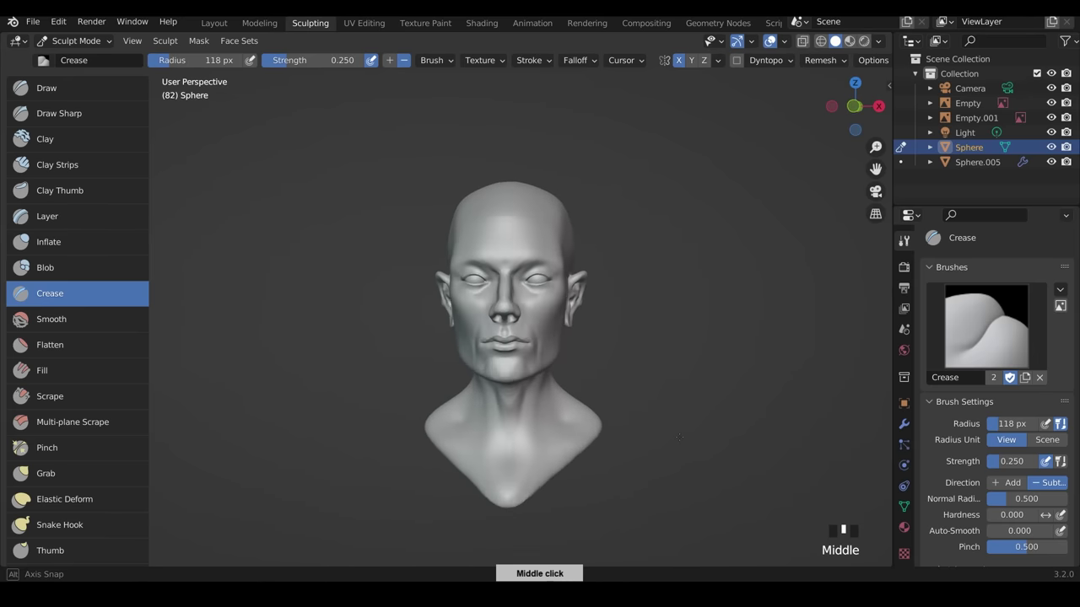
{"action": "middle_click_drag", "start_coordinate": [705, 367], "coordinate": [706, 361], "text": "ctrl"}
{"action": "middle_click_drag", "start_coordinate": [706, 361], "coordinate": [671, 362]}
{"action": "middle_click_drag", "start_coordinate": [671, 362], "coordinate": [637, 311], "text": "shift"}
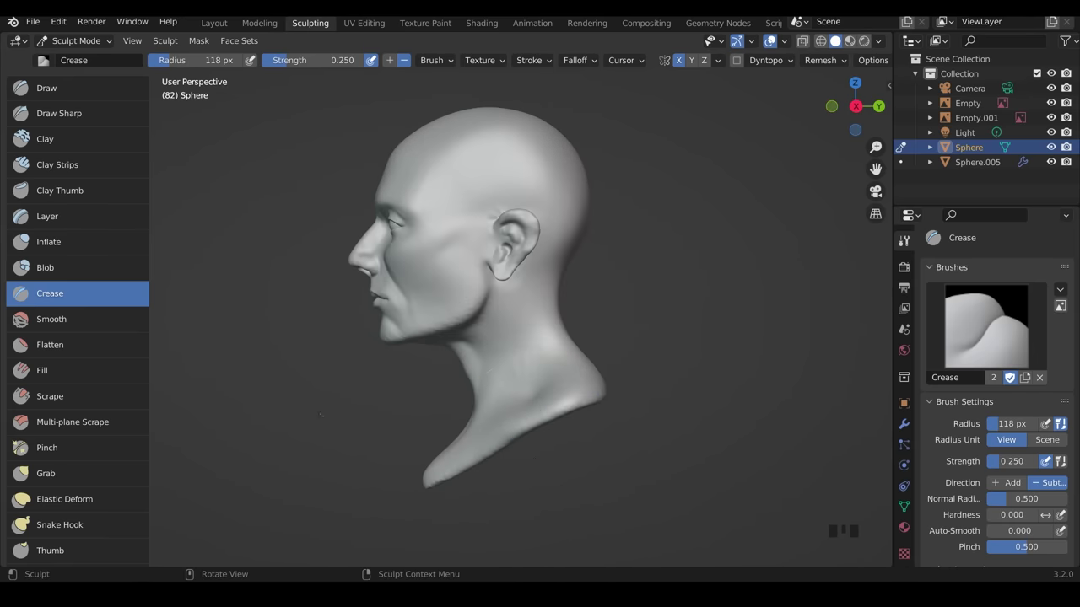
{"action": "left_click", "coordinate": [45, 473]}
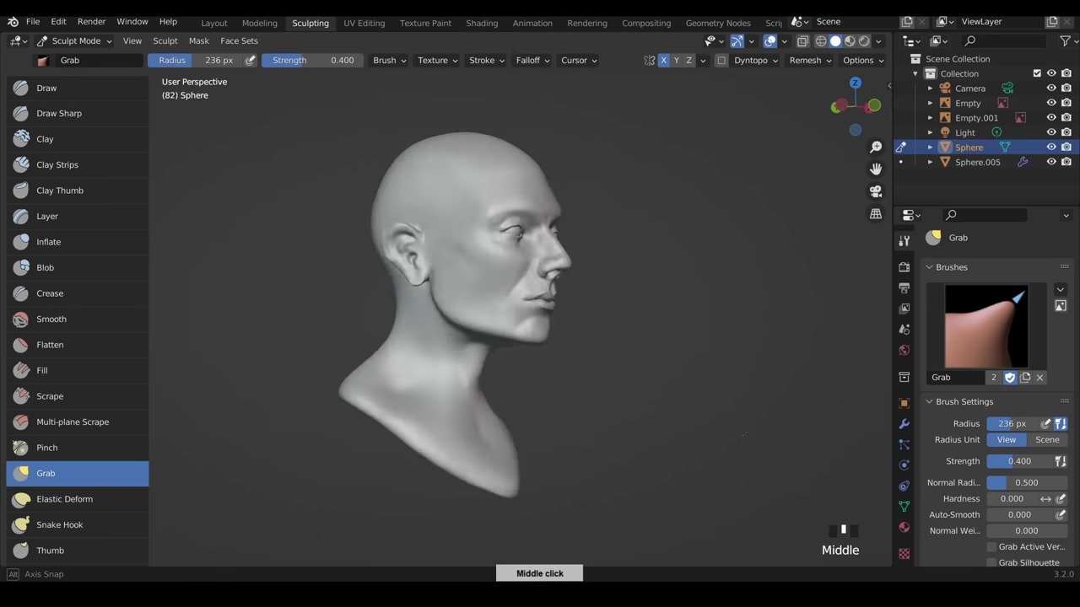
{"action": "middle_click_drag", "start_coordinate": [744, 434], "coordinate": [685, 430]}
{"action": "left_click_drag", "start_coordinate": [498, 389], "coordinate": [482, 393]}
{"action": "middle_click_drag", "start_coordinate": [692, 405], "coordinate": [384, 404]}
Resize the Draw brush and smooth the surface around the neck.
{"action": "middle_click_drag", "start_coordinate": [540, 380], "coordinate": [540, 253], "text": "ctrl"}
{"action": "left_click", "coordinate": [46, 87]}
{"action": "middle_click_drag", "start_coordinate": [619, 294], "coordinate": [421, 304]}
{"action": "key", "text": "f"}
{"action": "left_click", "coordinate": [460, 327]}
{"action": "left_click_drag", "start_coordinate": [460, 327], "coordinate": [473, 324], "text": "shift"}
{"action": "mouse_move", "coordinate": [472, 324]}
{"action": "middle_mouse_down"}
{"action": "mouse_move", "coordinate": [463, 295]}
{"action": "mouse_move", "coordinate": [390, 371]}
{"action": "mouse_move", "coordinate": [540, 338]}
{"action": "middle_mouse_up"}
{"action": "middle_click_drag", "start_coordinate": [540, 338], "coordinate": [619, 383], "text": "shift"}
Reshape the shoulders and lower part of the bust using Grab, setting its radius to 249 px.
{"action": "scroll", "coordinate": [619, 383], "scroll_direction": "down", "scroll_amount": 5}
{"action": "key", "text": "g"}
{"action": "key", "text": "f"}
{"action": "left_click", "coordinate": [596, 292]}
{"action": "middle_click_drag", "start_coordinate": [627, 337], "coordinate": [627, 421], "text": "ctrl"}
{"action": "middle_click_drag", "start_coordinate": [540, 371], "coordinate": [646, 388]}
{"action": "left_click_drag", "start_coordinate": [647, 396], "coordinate": [646, 402]}
{"action": "middle_click_drag", "start_coordinate": [646, 402], "coordinate": [742, 372]}
{"action": "key", "text": "f"}
{"action": "left_click", "coordinate": [633, 347]}
{"action": "middle_click_drag", "start_coordinate": [634, 346], "coordinate": [634, 405], "text": "ctrl"}
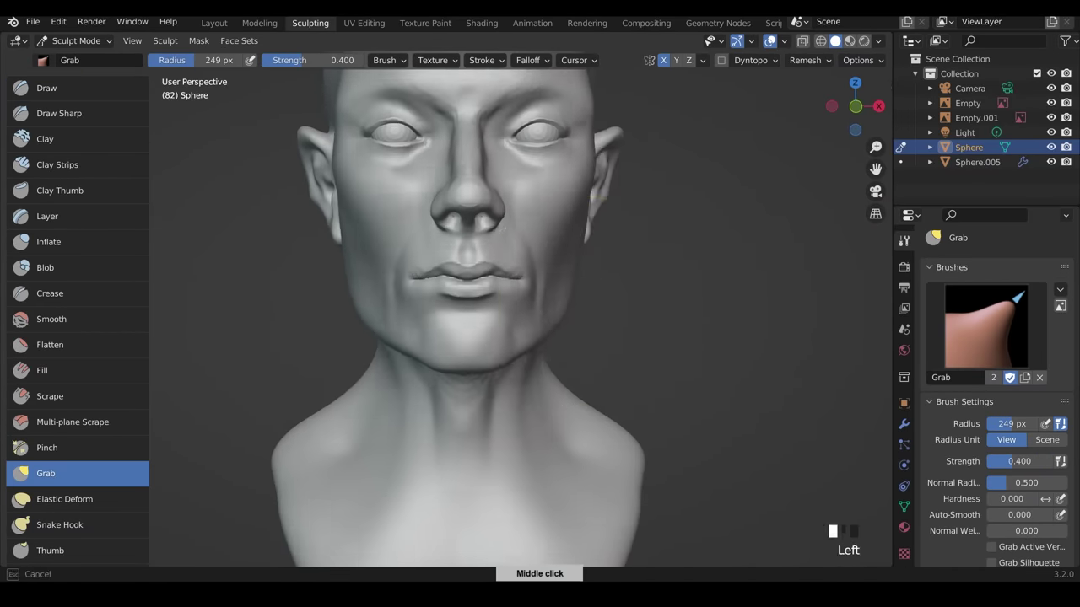
Narrow the temples and upper sides of the skull using Grab at a 249 px radius.
{"action": "middle_click_drag", "start_coordinate": [582, 220], "coordinate": [590, 329], "text": "shift"}
{"action": "left_click_drag", "start_coordinate": [603, 164], "coordinate": [595, 164]}
{"action": "middle_click_drag", "start_coordinate": [725, 329], "coordinate": [506, 329]}
{"action": "left_click_drag", "start_coordinate": [687, 330], "coordinate": [681, 330]}
{"action": "middle_click_drag", "start_coordinate": [641, 338], "coordinate": [798, 355]}
{"action": "left_click_drag", "start_coordinate": [651, 244], "coordinate": [646, 244]}
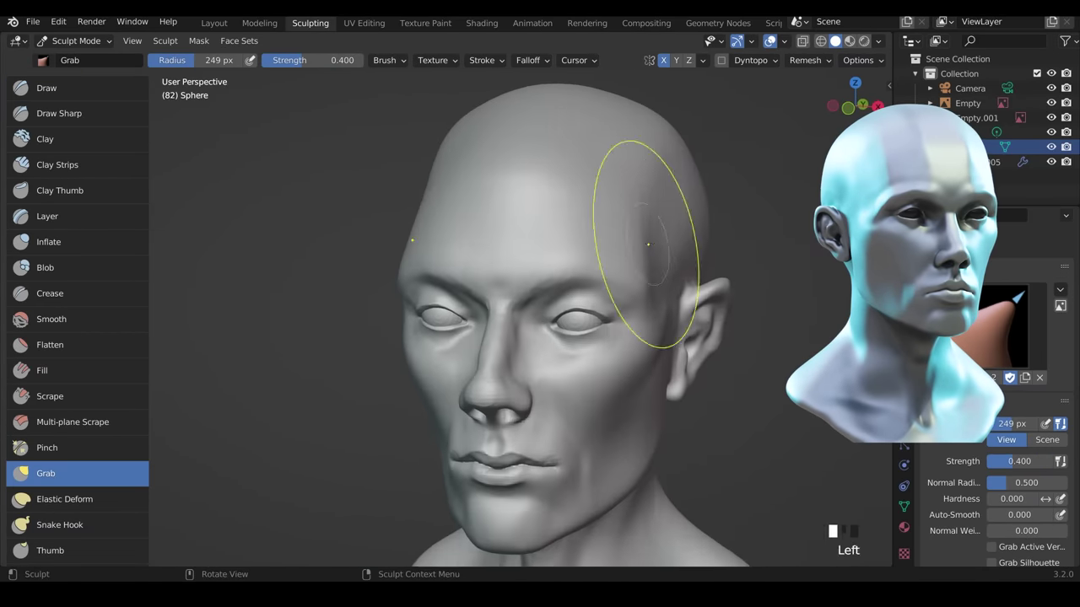
{"action": "mouse_move", "coordinate": [574, 219]}
{"action": "middle_mouse_down"}
{"action": "mouse_move", "coordinate": [643, 212]}
{"action": "mouse_move", "coordinate": [644, 160]}
{"action": "middle_mouse_up"}
{"action": "left_click_drag", "start_coordinate": [667, 171], "coordinate": [660, 169]}
Make a small Grab correction to the bust's outline at a 249 px radius and check the whole bust from several angles.
{"action": "mouse_move", "coordinate": [675, 270]}
{"action": "middle_mouse_down"}
{"action": "mouse_move", "coordinate": [504, 281]}
{"action": "mouse_move", "coordinate": [579, 363]}
{"action": "mouse_move", "coordinate": [708, 358]}
{"action": "middle_mouse_up"}
{"action": "middle_click_drag", "start_coordinate": [633, 355], "coordinate": [633, 296], "text": "ctrl"}
{"action": "left_click_drag", "start_coordinate": [638, 297], "coordinate": [633, 296]}
{"action": "middle_click_drag", "start_coordinate": [634, 296], "coordinate": [633, 354], "text": "ctrl"}
{"action": "mouse_move", "coordinate": [590, 354]}
{"action": "middle_mouse_down", "text": "shift"}
{"action": "mouse_move", "coordinate": [604, 228]}
{"action": "mouse_move", "coordinate": [603, 354]}
{"action": "middle_mouse_up", "text": "shift"}
{"action": "middle_click_drag", "start_coordinate": [797, 421], "coordinate": [700, 429]}
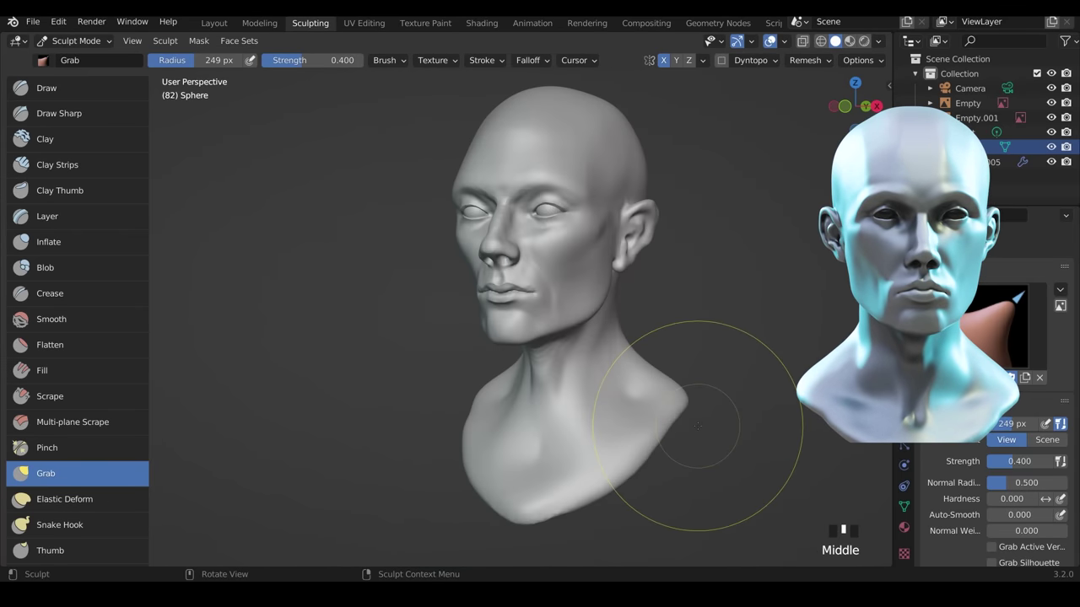
Set the Grab radius to 132 px, adjust the ear's shape slightly and smooth it.
{"action": "key", "text": "f"}
{"action": "left_click", "coordinate": [727, 244]}
{"action": "left_click_drag", "start_coordinate": [639, 246], "coordinate": [634, 250]}
{"action": "middle_click_drag", "start_coordinate": [725, 337], "coordinate": [675, 338]}
{"action": "middle_click_drag", "start_coordinate": [675, 338], "coordinate": [675, 244], "text": "ctrl"}
{"action": "left_click_drag", "start_coordinate": [743, 236], "coordinate": [750, 221], "text": "shift"}
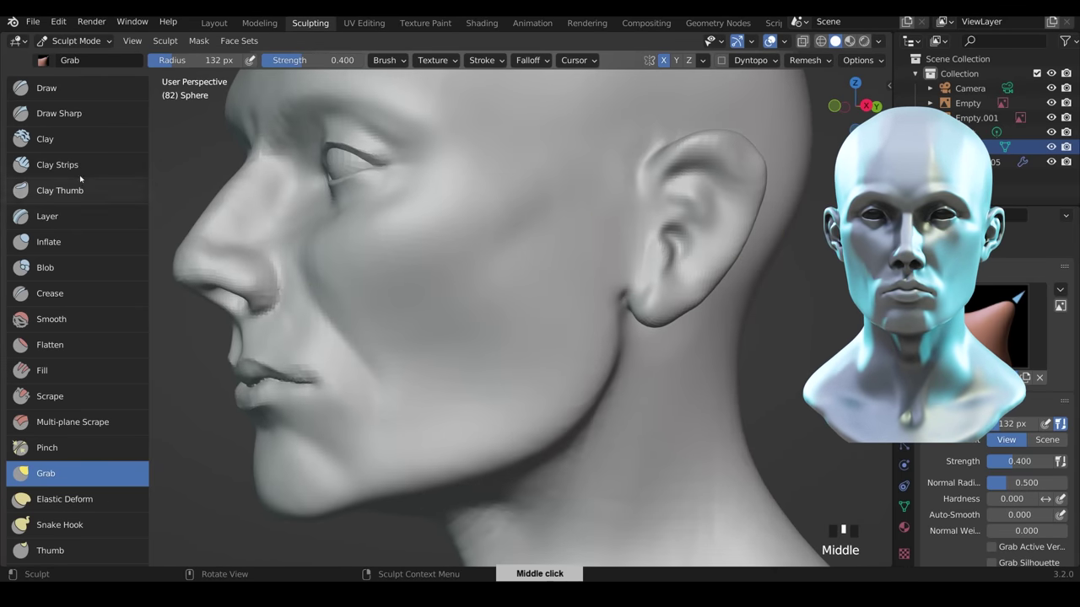
Carve the ear's inner folds using Draw Sharp at a 62 px radius and smooth the carved area.
{"action": "left_click", "coordinate": [59, 113]}
{"action": "left_click_drag", "start_coordinate": [699, 249], "coordinate": [682, 264]}
{"action": "middle_click_drag", "start_coordinate": [681, 253], "coordinate": [749, 236]}
{"action": "left_click_drag", "start_coordinate": [675, 221], "coordinate": [680, 240], "text": "shift"}
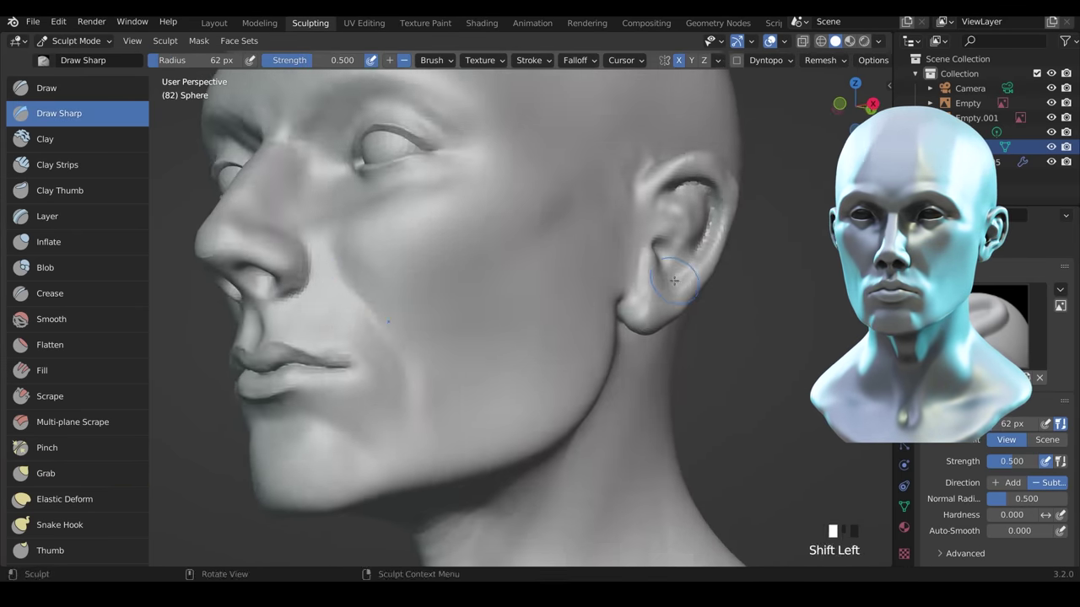
Refine the ear area with a subtractive stroke using Draw at a 35 px radius, and smooth it.
{"action": "middle_click_drag", "start_coordinate": [797, 245], "coordinate": [733, 252]}
{"action": "key", "text": "x"}
{"action": "key", "text": "f"}
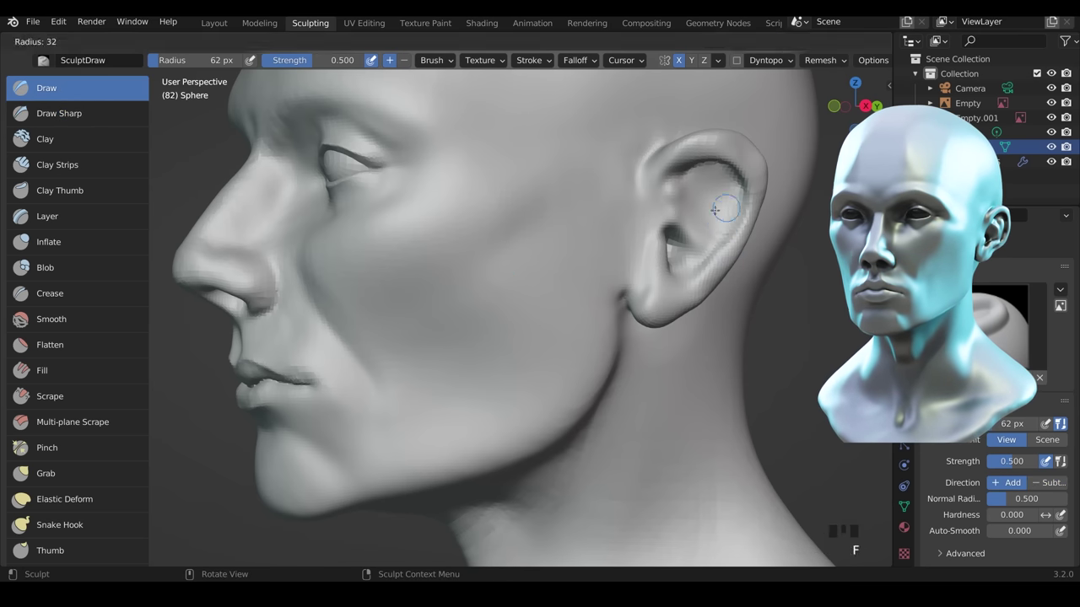
{"action": "left_click", "coordinate": [718, 187]}
{"action": "mouse_move", "coordinate": [686, 179]}
{"action": "middle_mouse_down"}
{"action": "mouse_move", "coordinate": [750, 189]}
{"action": "mouse_move", "coordinate": [717, 333]}
{"action": "mouse_move", "coordinate": [700, 228]}
{"action": "middle_mouse_up"}
{"action": "middle_click_drag", "start_coordinate": [700, 278], "coordinate": [624, 282]}
{"action": "left_click_drag", "start_coordinate": [593, 295], "coordinate": [592, 317], "text": "ctrl"}
{"action": "left_click_drag", "start_coordinate": [592, 240], "coordinate": [601, 236], "text": "shift"}
Smooth the upper chest below the neck, check the whole bust and switch to the Grab brush.
{"action": "middle_click_drag", "start_coordinate": [601, 244], "coordinate": [674, 257]}
{"action": "middle_click_drag", "start_coordinate": [641, 257], "coordinate": [624, 388], "text": "ctrl"}
{"action": "left_click_drag", "start_coordinate": [528, 418], "coordinate": [533, 437], "text": "shift"}
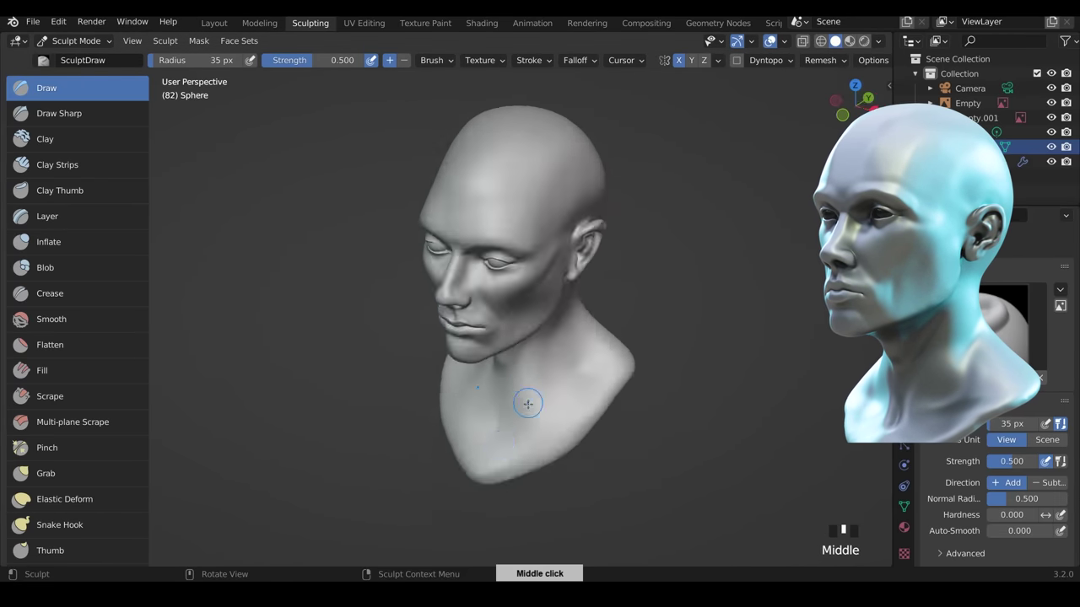
{"action": "middle_click_drag", "start_coordinate": [528, 404], "coordinate": [508, 419]}
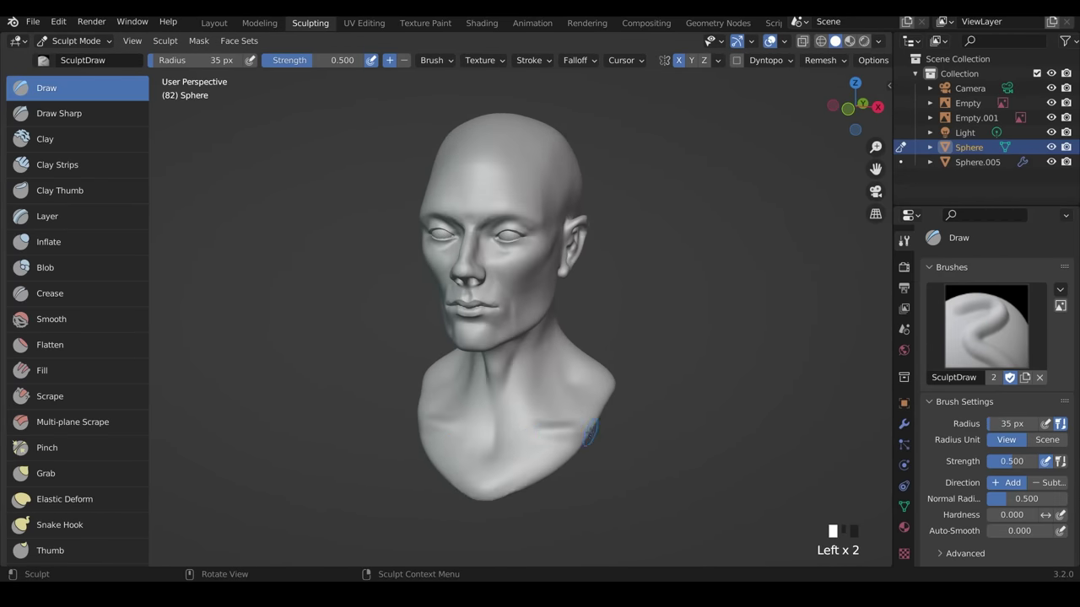
{"action": "middle_click_drag", "start_coordinate": [617, 367], "coordinate": [646, 405]}
{"action": "key", "text": "f"}
{"action": "left_click", "coordinate": [46, 473]}
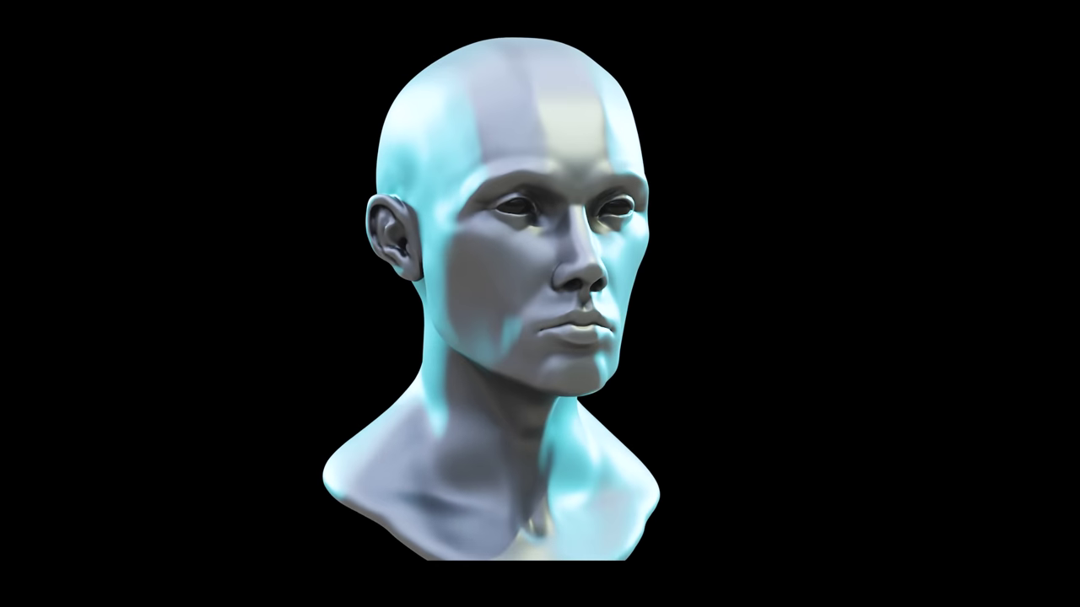